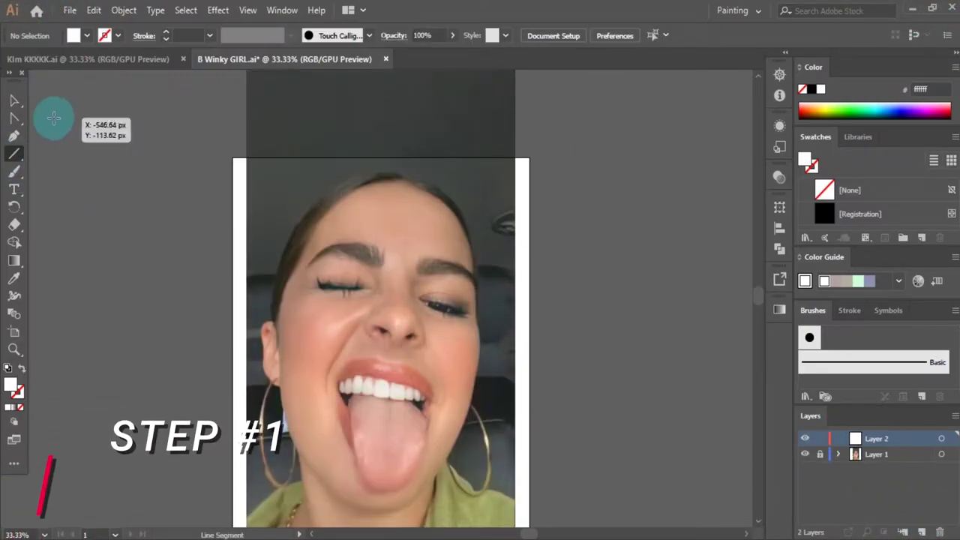
# Step: Draw a straight black line and give it a tapered width profile
pyautogui.moveTo(54, 118); pyautogui.dragTo(418, 118)
pyautogui.click(21, 367)
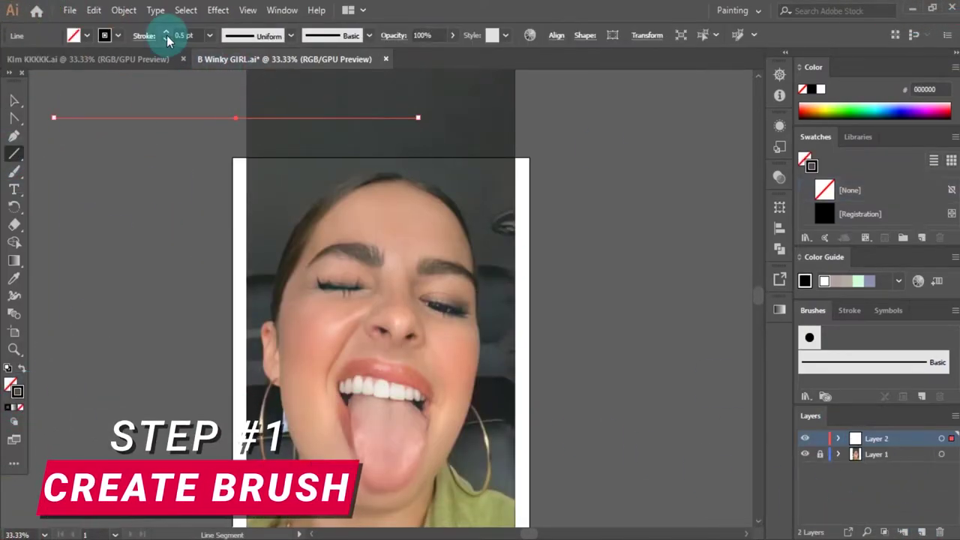
pyautogui.click(238, 36)
# Step: Save the tapered line as a new Art Brush and paint the iris curve and upper eyelid lashes
pyautogui.click(247, 82)
pyautogui.click(327, 39)
pyautogui.click(333, 151)
pyautogui.click(444, 381)
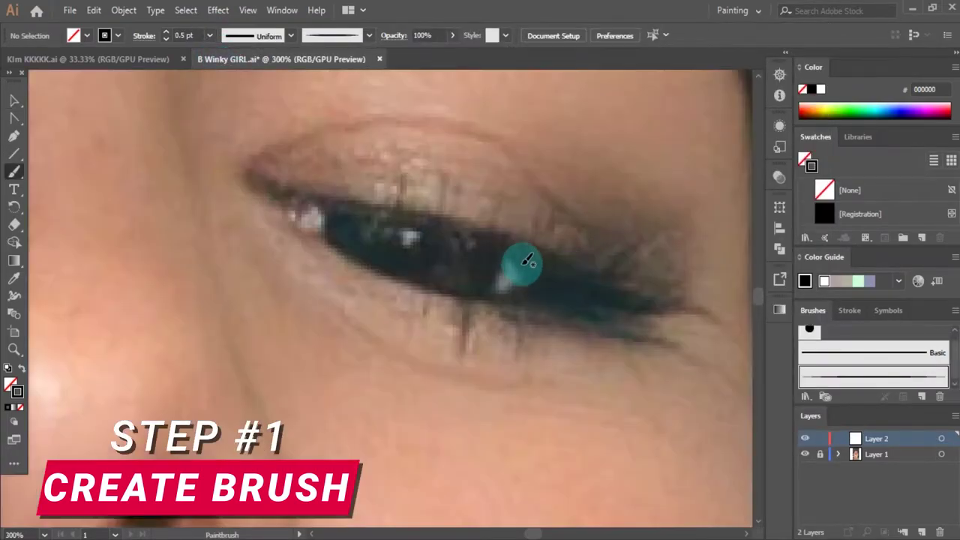
pyautogui.moveTo(503, 254); pyautogui.dragTo(441, 288)
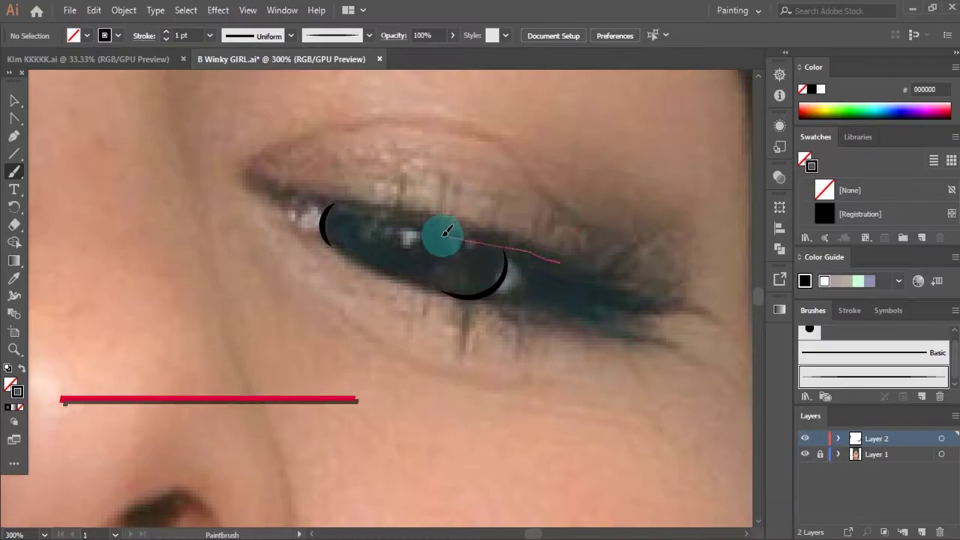
pyautogui.moveTo(359, 212); pyautogui.dragTo(298, 215)
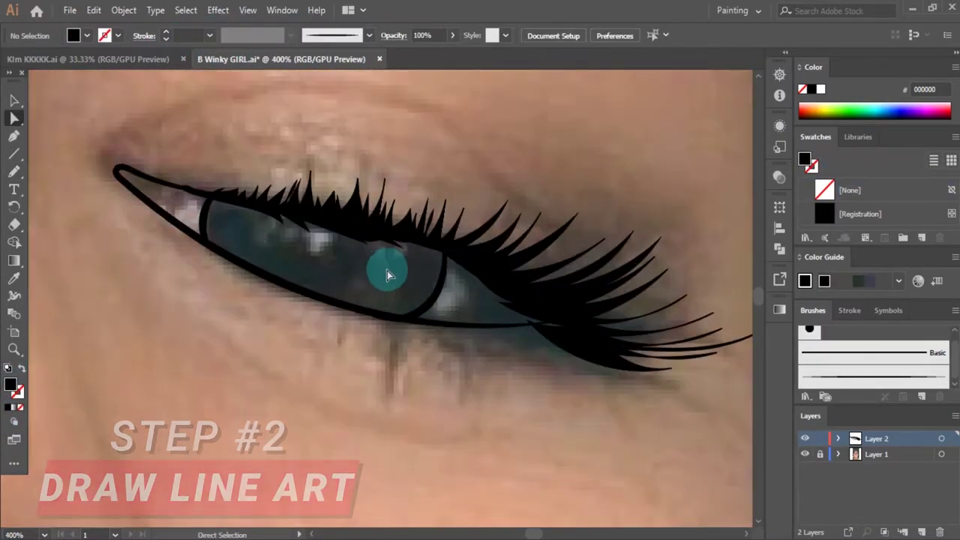
# Step: Draw the filled black pupil and the lower lash line with the Pencil
pyautogui.press('n')
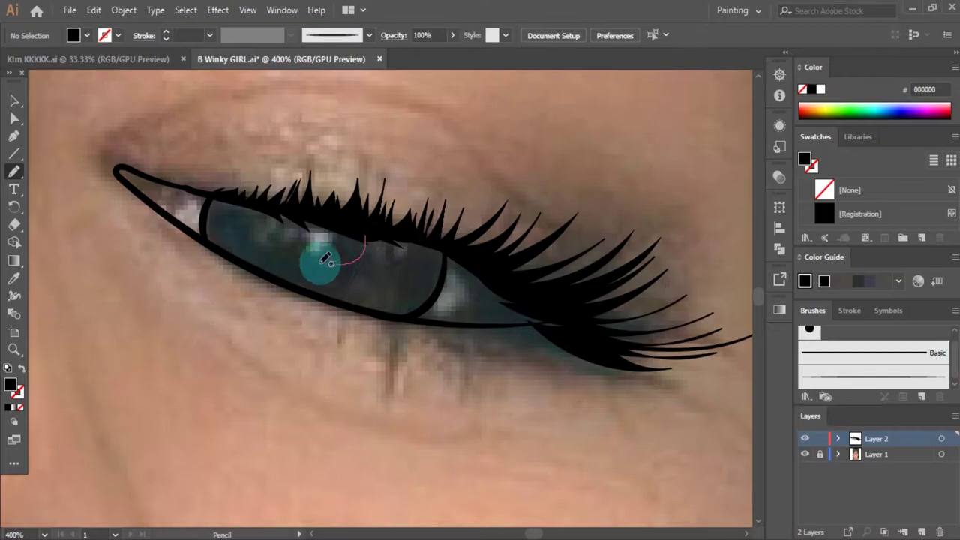
pyautogui.moveTo(307, 216); pyautogui.dragTo(322, 261)
pyautogui.press('v')
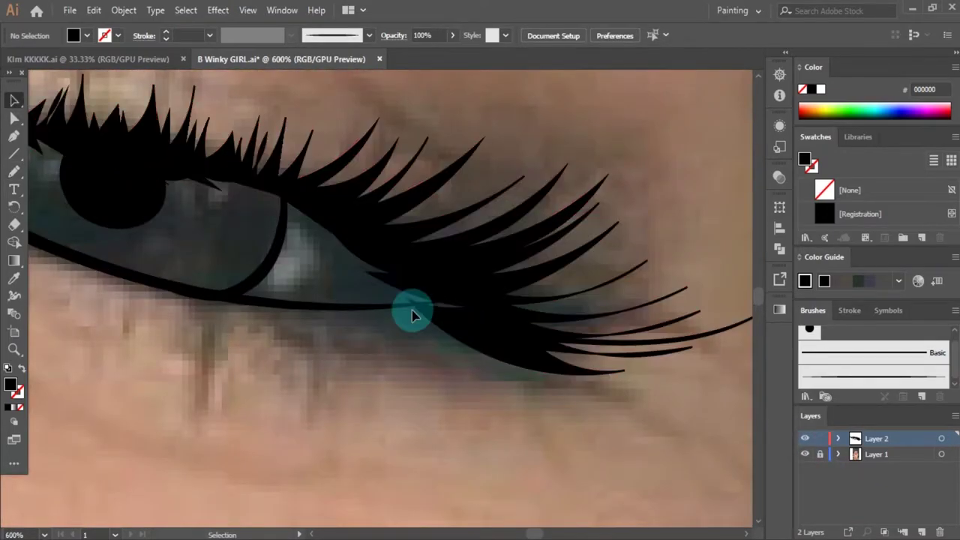
pyautogui.press('n')
pyautogui.moveTo(146, 181); pyautogui.dragTo(489, 303)
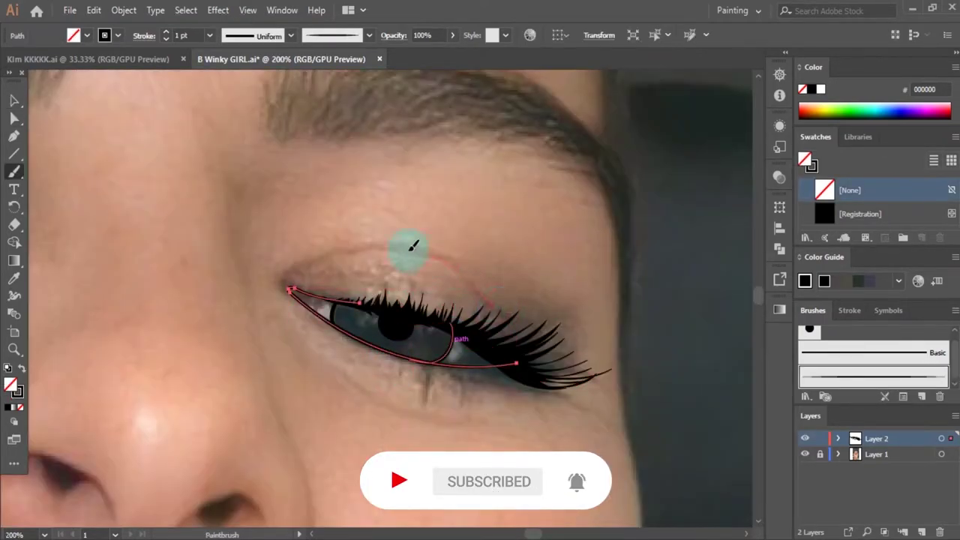
# Step: Paint a crease arc above the eye and make the eye arcs 0.5 pt
pyautogui.moveTo(413, 246); pyautogui.dragTo(311, 258)
pyautogui.scroll(-1, 360, 326)
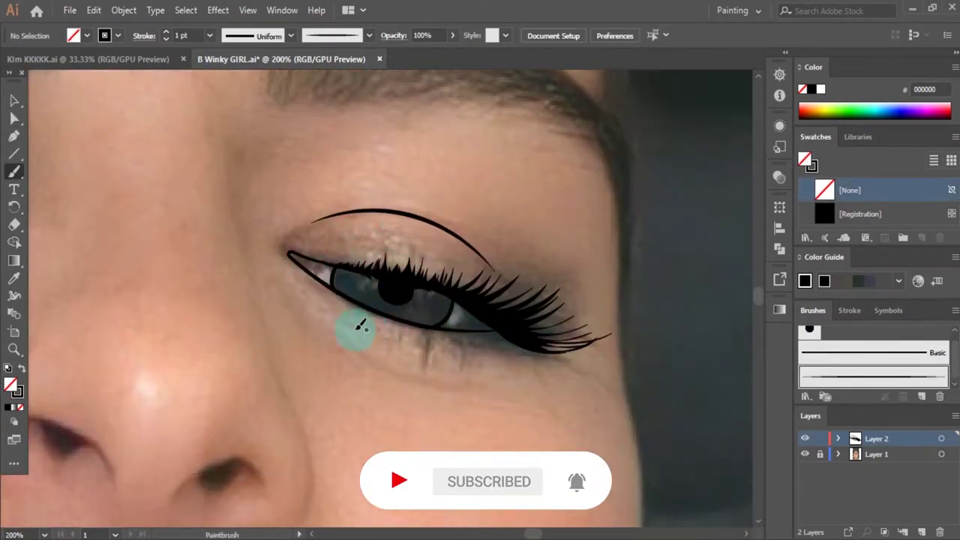
pyautogui.click(209, 35)
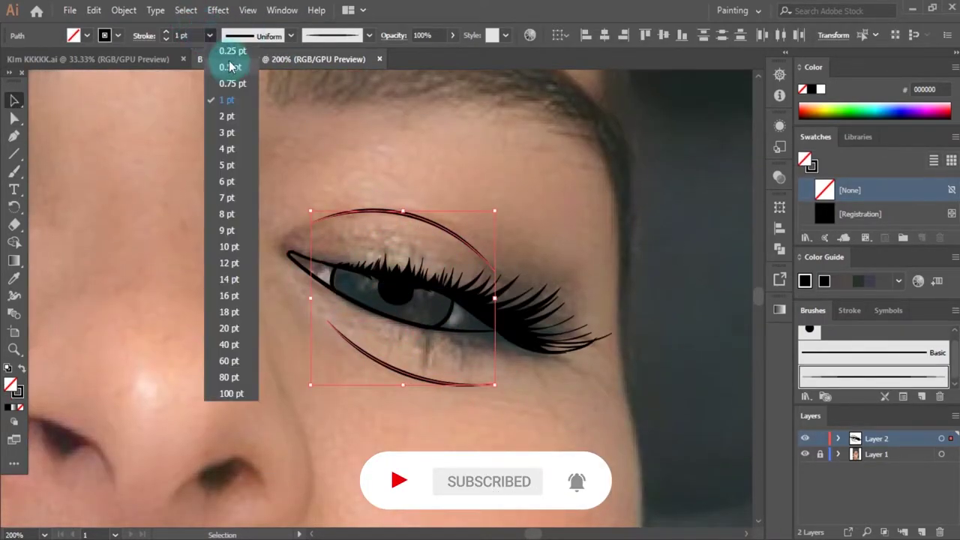
pyautogui.click(368, 300)
pyautogui.click(423, 327)
pyautogui.click(209, 36)
# Step: Zoom in and adjust the inner eye corner anchor with Direct Selection
pyautogui.hotkey('ctrl', '0')
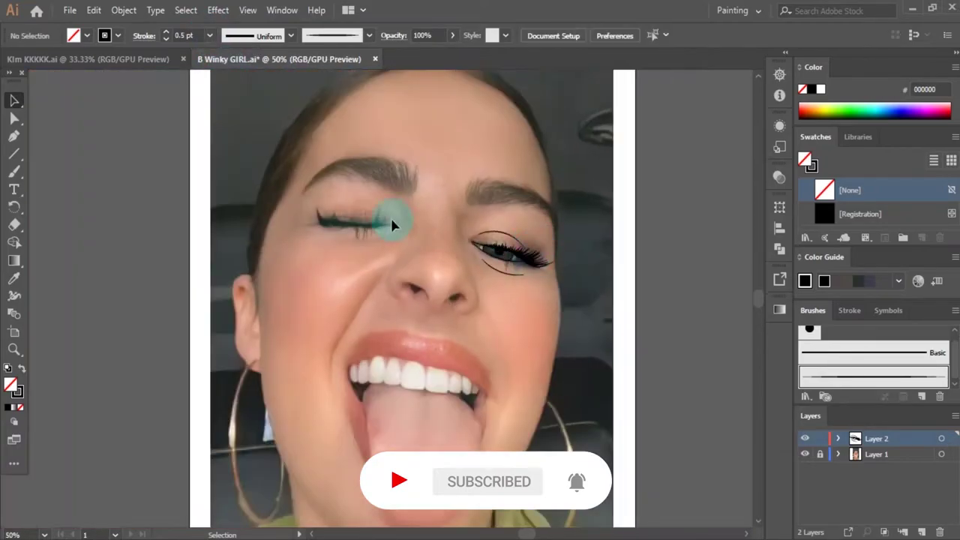
pyautogui.scroll(5, 385, 214)
pyautogui.press('a')
pyautogui.click(379, 302)
pyautogui.press('p')
pyautogui.click(357, 270)
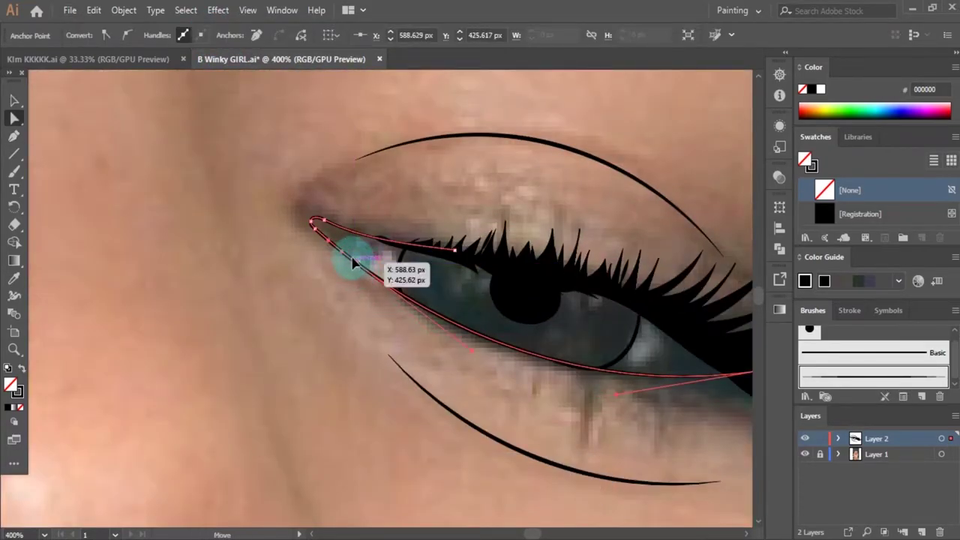
pyautogui.hotkey('ctrl', 'shift', 'a')
# Step: Set the Pencil to black fill with no stroke for the winking eye's lashes
pyautogui.scroll(-5, 268, 212)
pyautogui.press('b')
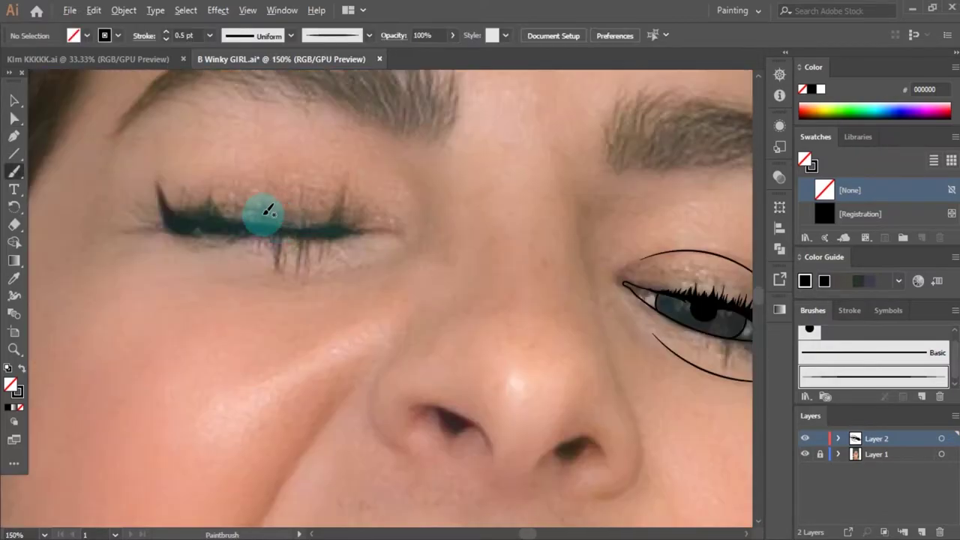
pyautogui.press('n')
pyautogui.scroll(2, 300, 240)
pyautogui.click(10, 411)
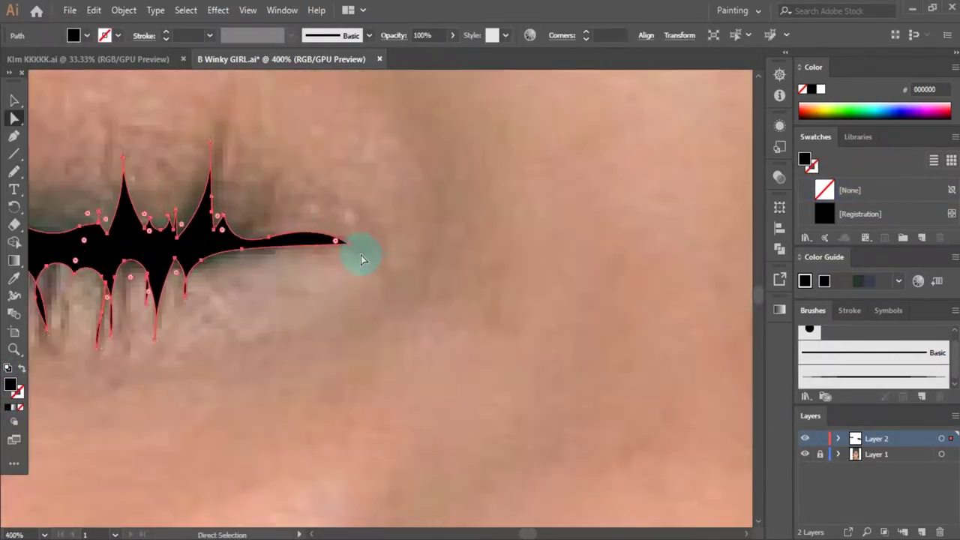
pyautogui.scroll(1, 330, 296)
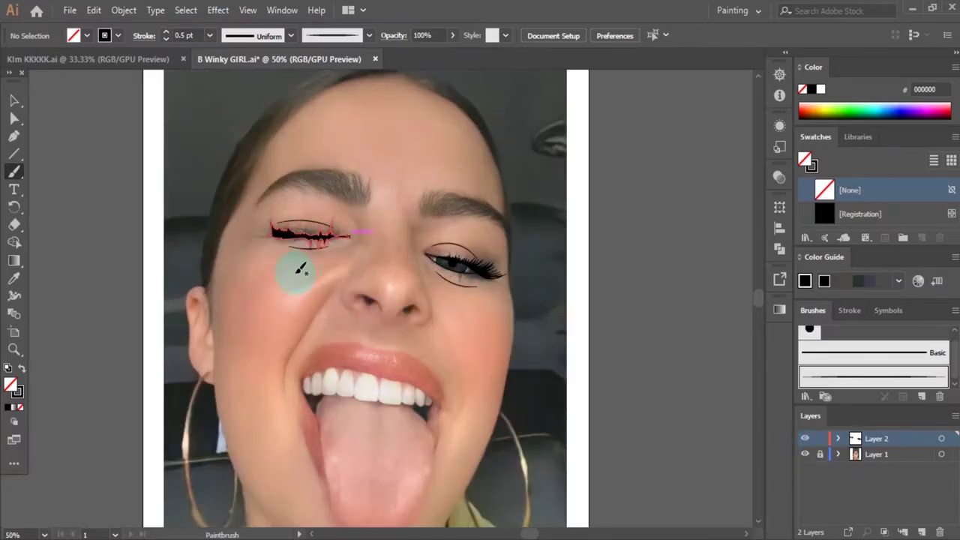
# Step: Paint thin curves along the left side of the nose and beside the right nostril
pyautogui.scroll(2, 365, 268)
pyautogui.scroll(1, 407, 311)
pyautogui.moveTo(227, 229); pyautogui.dragTo(259, 319)
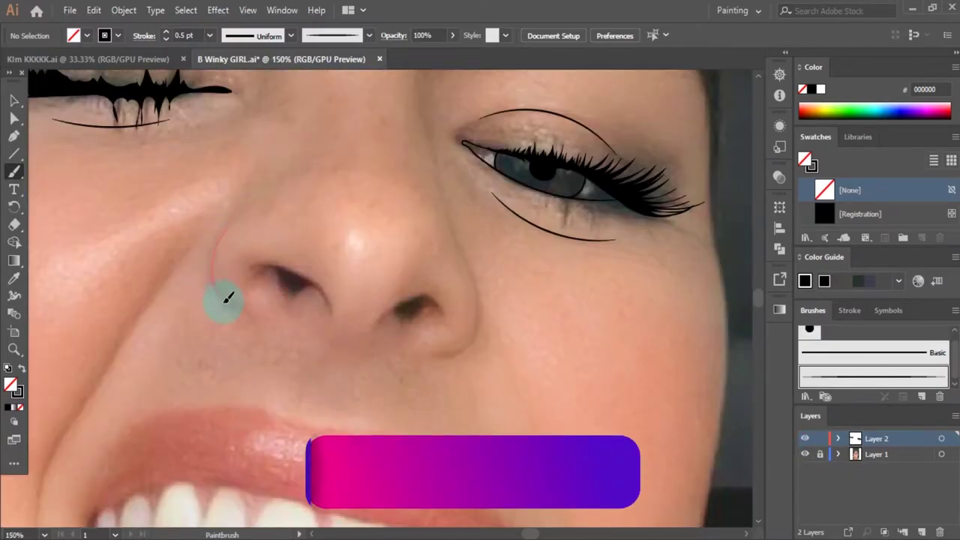
pyautogui.moveTo(484, 291); pyautogui.dragTo(433, 352)
pyautogui.scroll(1, 465, 352)
pyautogui.press('v')
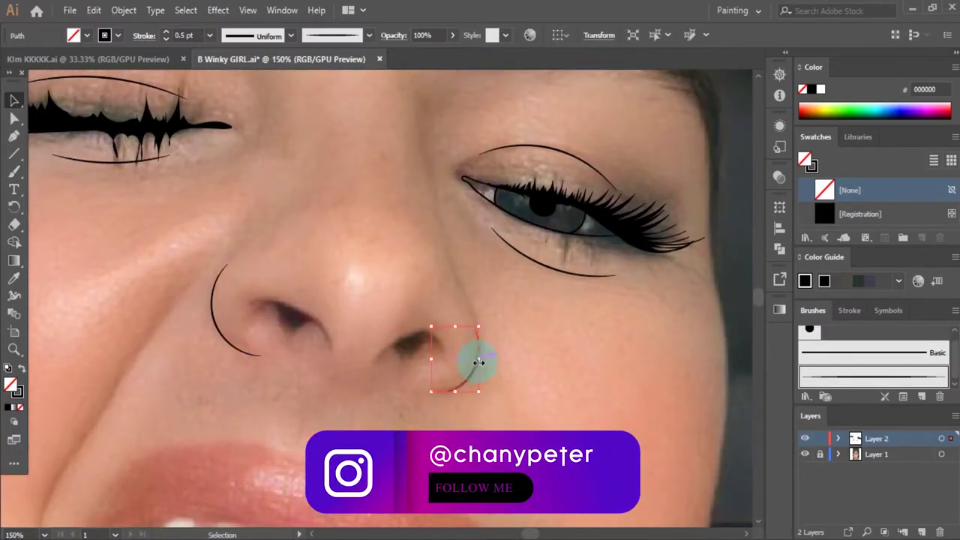
pyautogui.click(373, 354)
pyautogui.scroll(2, 436, 301)
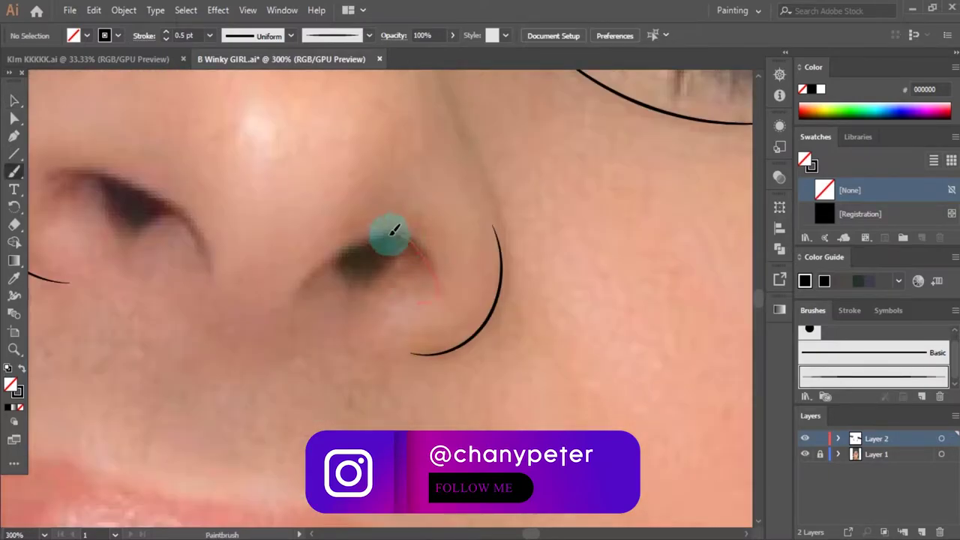
# Step: Trace both nostril rims and fill the left nostril with a black shape
pyautogui.moveTo(302, 287); pyautogui.dragTo(300, 291)
pyautogui.scroll(-2, 375, 262)
pyautogui.scroll(1, 377, 281)
pyautogui.moveTo(372, 304); pyautogui.dragTo(269, 242)
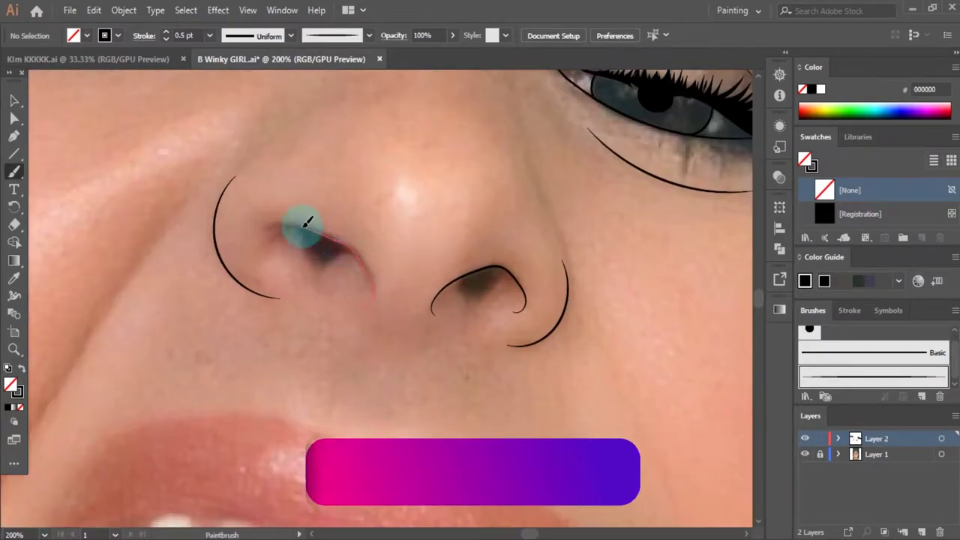
pyautogui.scroll(2, 354, 261)
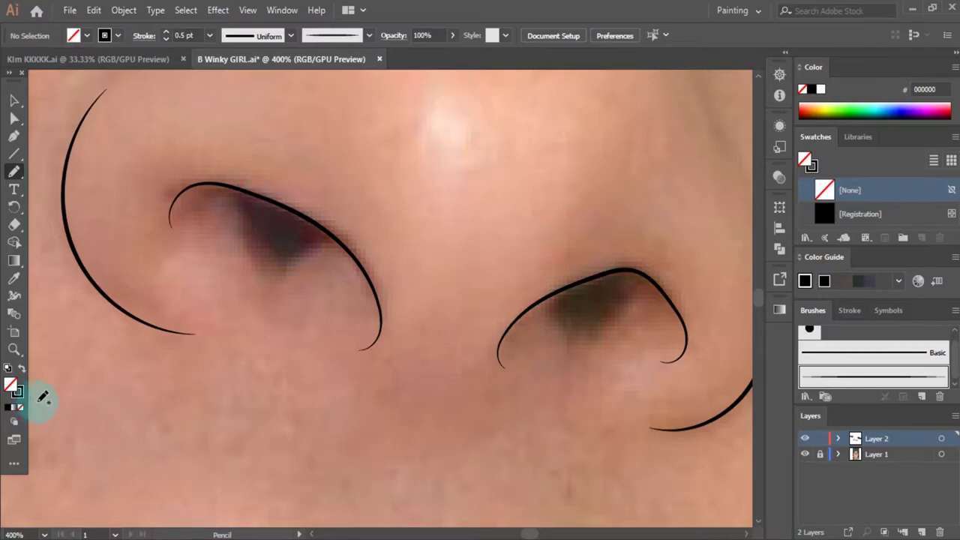
pyautogui.click(21, 368)
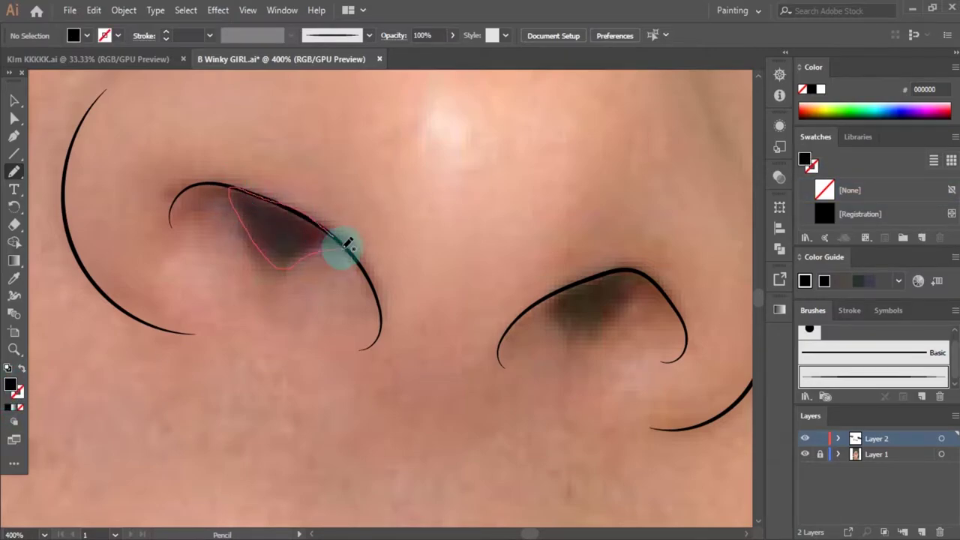
pyautogui.hscroll(3, 475, 278)
pyautogui.moveTo(346, 244); pyautogui.dragTo(338, 287)
pyautogui.scroll(1, 375, 283)
# Step: Reposition the left nostril arc, nudging it slightly up and left
pyautogui.press('a')
pyautogui.scroll(-4, 467, 338)
pyautogui.scroll(-2, 440, 317)
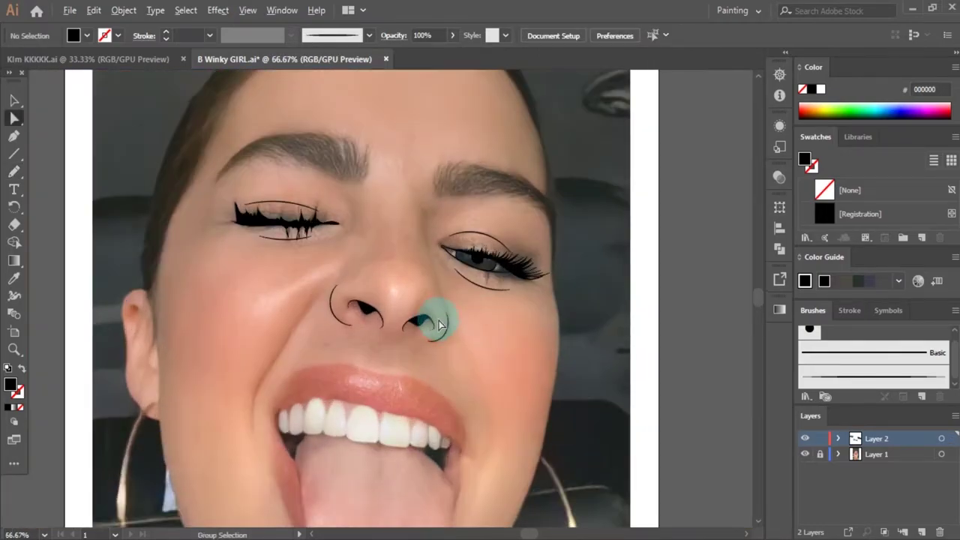
pyautogui.scroll(2, 454, 307)
pyautogui.press('v')
pyautogui.click(455, 304)
pyautogui.scroll(3, 495, 281)
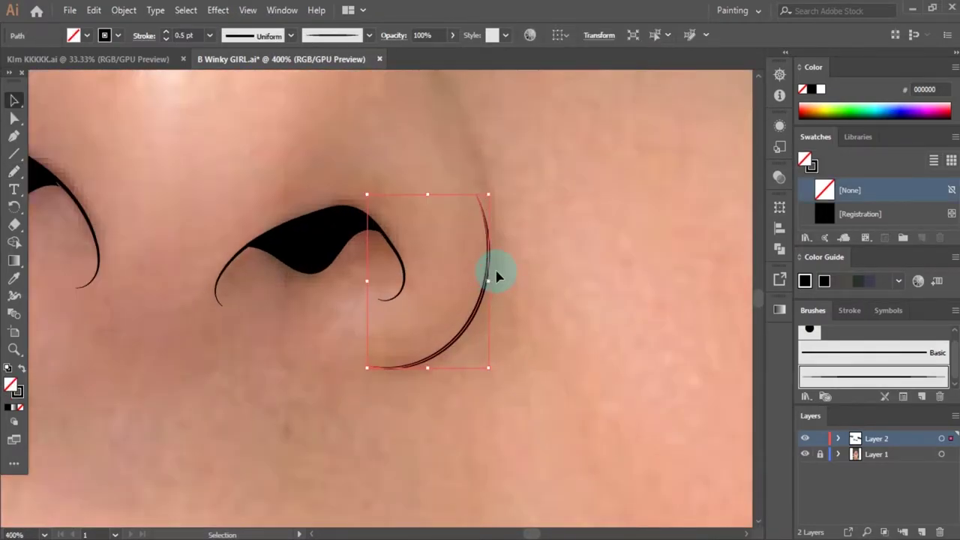
pyautogui.click(424, 313)
pyautogui.hscroll(-5, 390, 293)
pyautogui.scroll(-1, 361, 276)
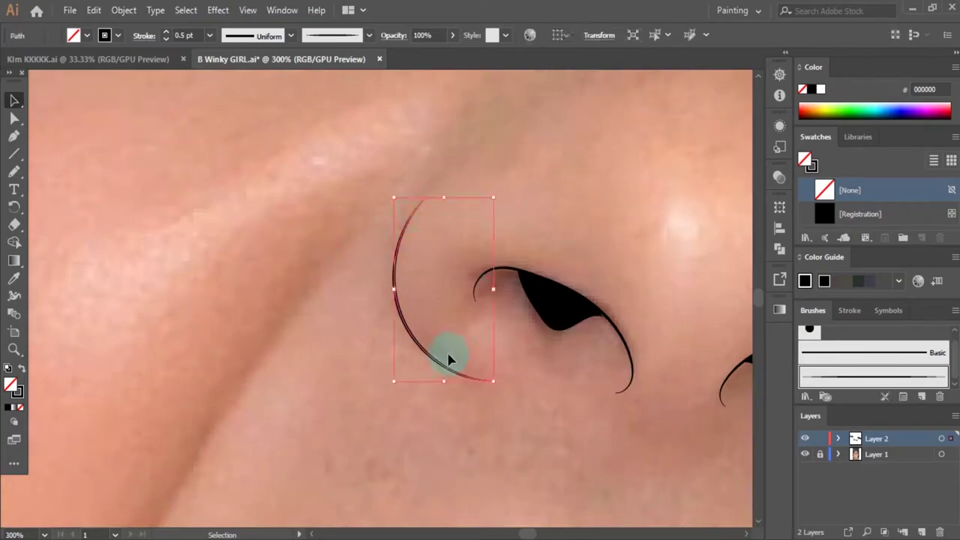
pyautogui.moveTo(449, 360); pyautogui.dragTo(444, 352)
# Step: View the whole artboard with the photo hidden to check the line art
pyautogui.hotkey('ctrl', 'shift', 'a')
pyautogui.hotkey('ctrl', '0')
pyautogui.click(804, 453)
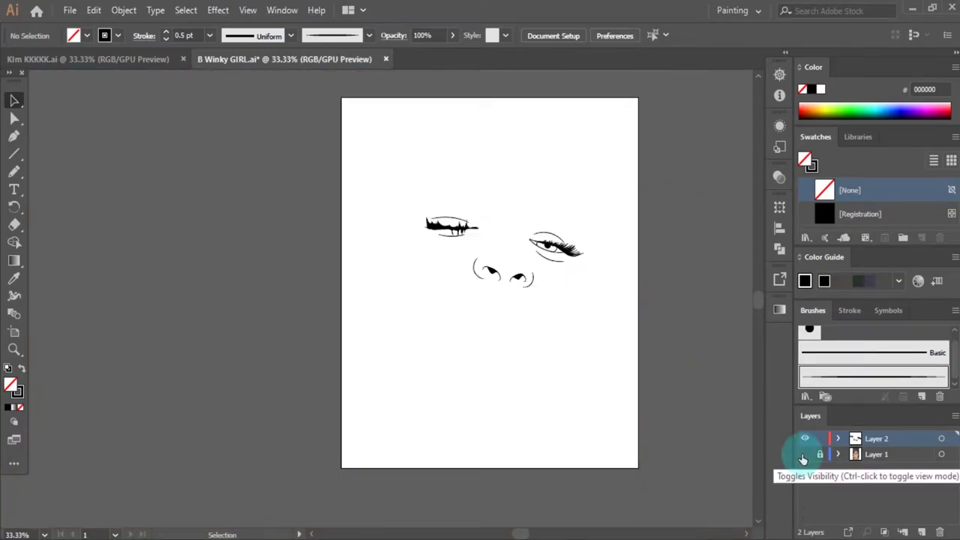
pyautogui.press('b')
pyautogui.scroll(3, 524, 332)
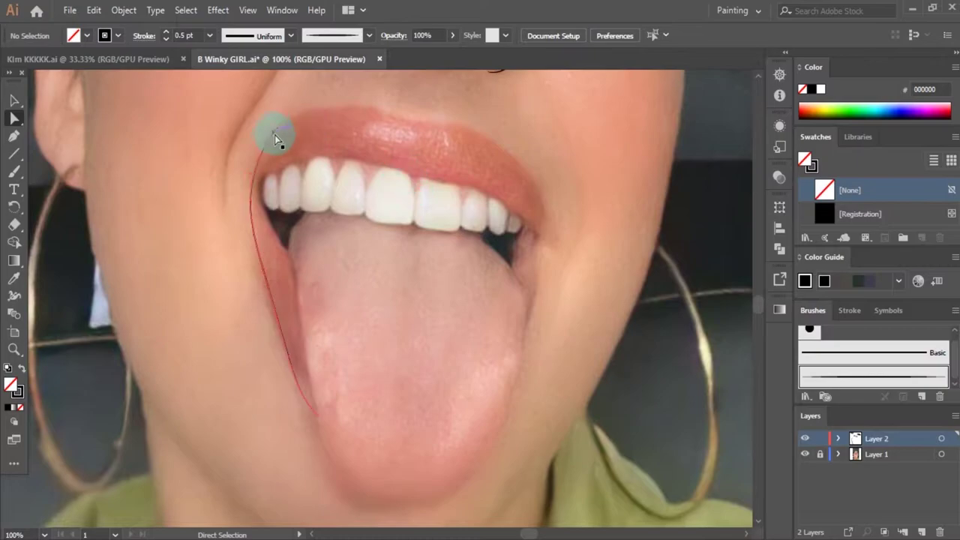
# Step: Switch to the Pencil and apply its drawing settings
pyautogui.scroll(1, 274, 135)
pyautogui.press('n')
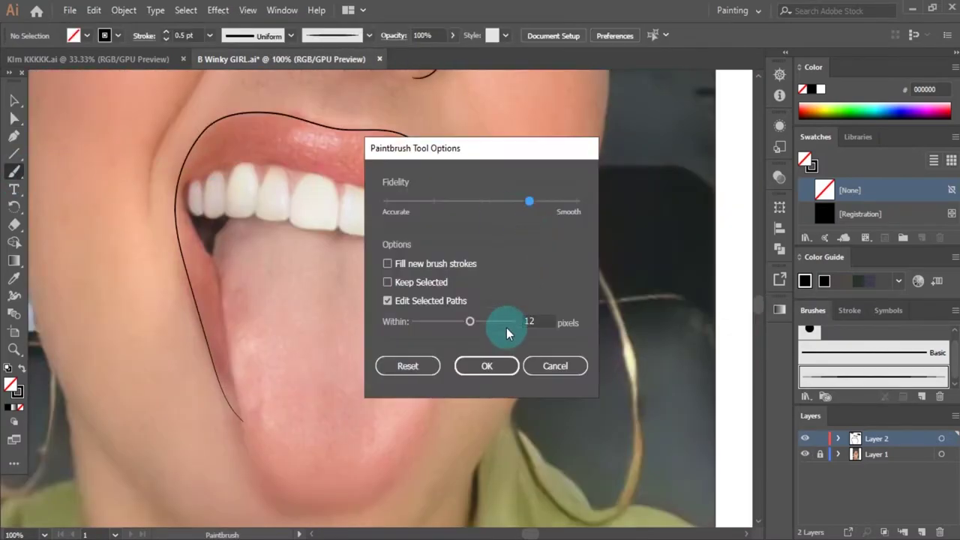
pyautogui.click(487, 365)
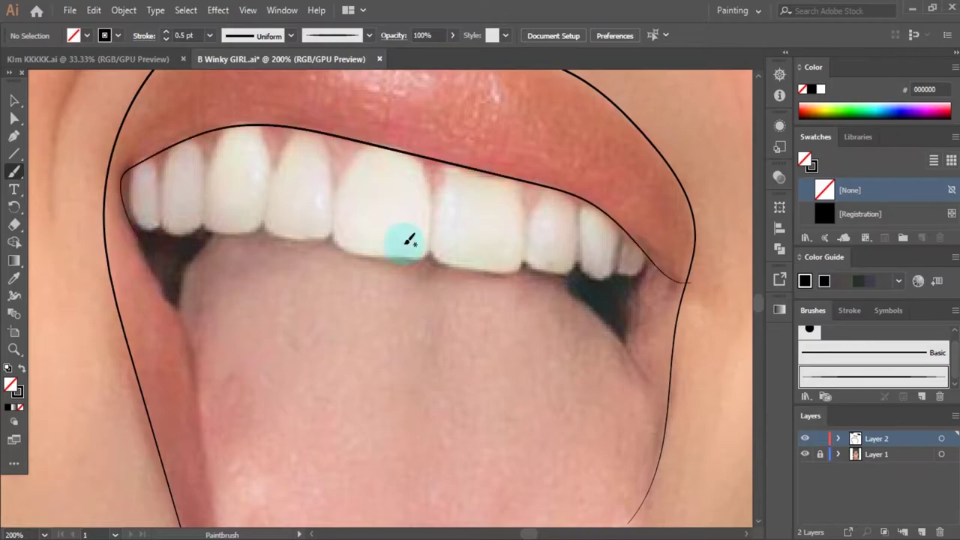
pyautogui.scroll(-2, 408, 187)
pyautogui.scroll(-5, 547, 207)
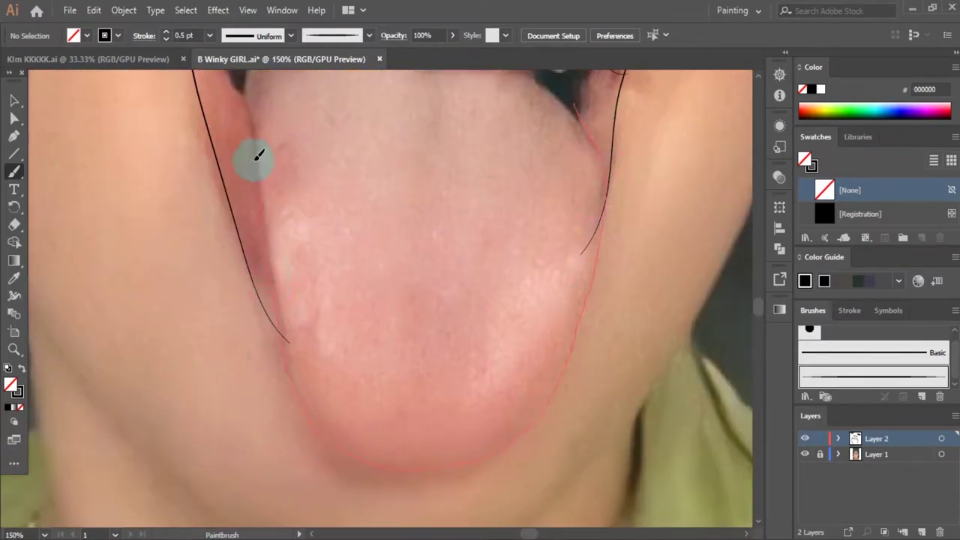
pyautogui.scroll(-2, 443, 240)
pyautogui.scroll(-1, 600, 337)
pyautogui.scroll(6, 514, 203)
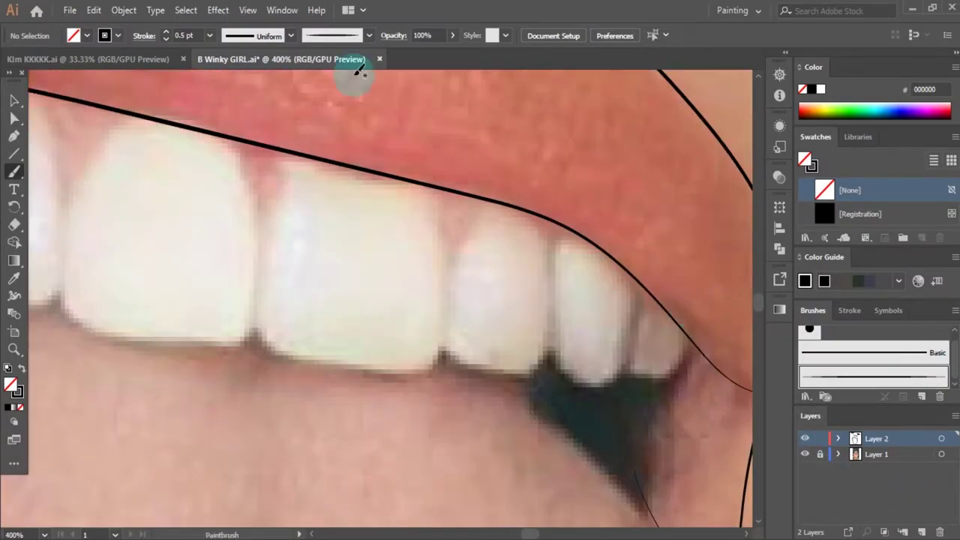
pyautogui.scroll(1, 532, 235)
pyautogui.scroll(-1, 499, 233)
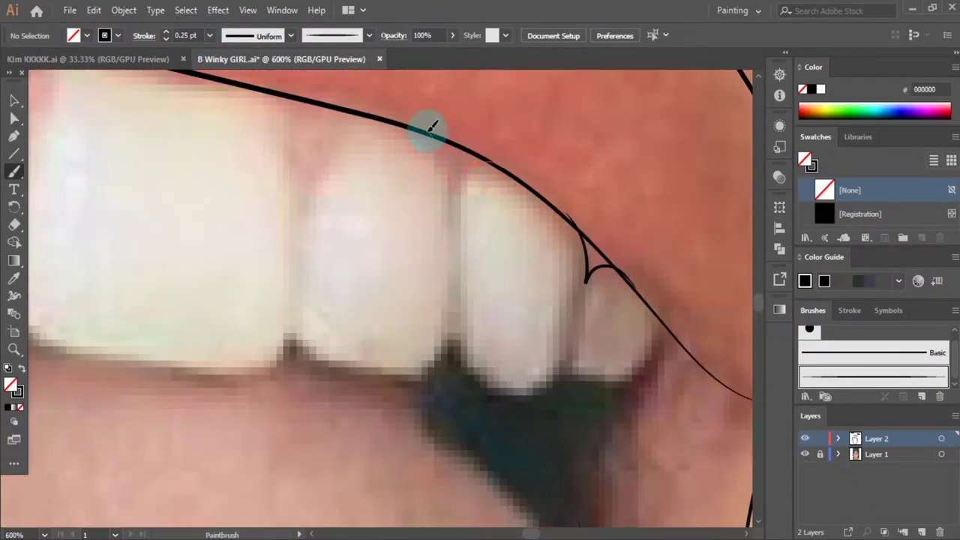
pyautogui.scroll(1, 432, 126)
# Step: Draw three pointed gum notches between the upper teeth along the lip line
pyautogui.moveTo(395, 122); pyautogui.dragTo(491, 157)
pyautogui.scroll(-2, 467, 150)
pyautogui.scroll(2, 520, 160)
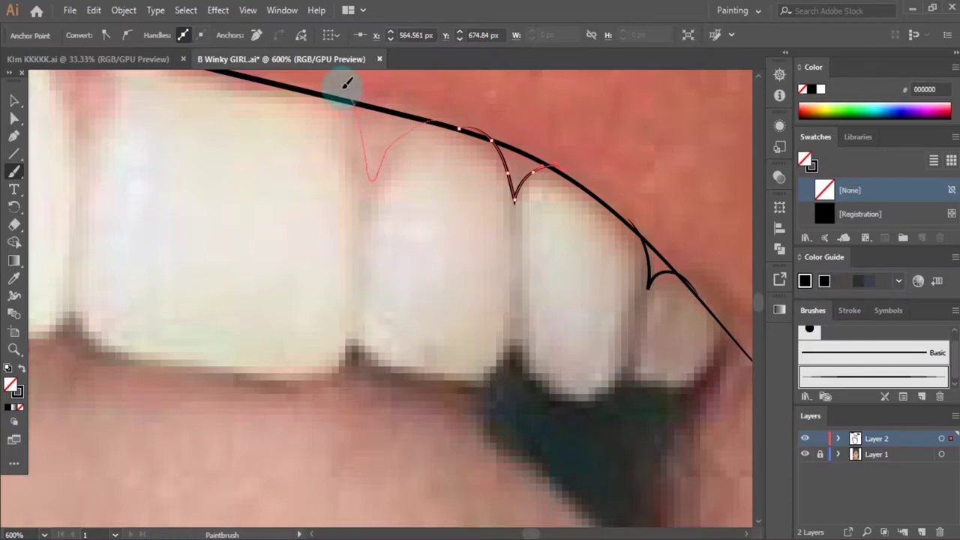
pyautogui.scroll(2, 346, 83)
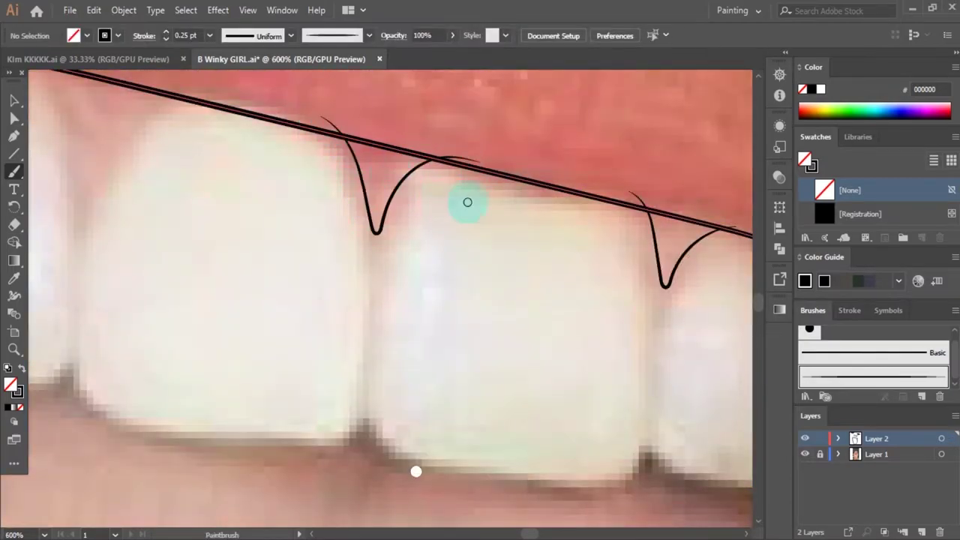
pyautogui.scroll(-1, 467, 202)
pyautogui.moveTo(343, 178); pyautogui.dragTo(319, 147)
pyautogui.hscroll(-5, 459, 174)
pyautogui.scroll(1, 459, 174)
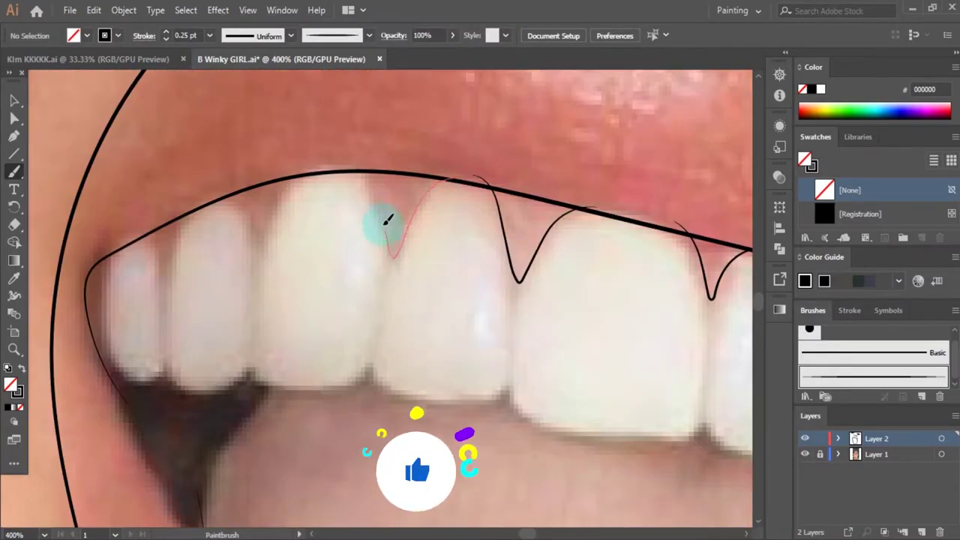
pyautogui.scroll(1, 375, 180)
pyautogui.moveTo(387, 218)
pyautogui.mouseDown()
pyautogui.moveTo(371, 177)
pyautogui.moveTo(379, 164)
pyautogui.mouseUp()
# Step: Draw the final gum notch and tweak its anchors with Direct Selection
pyautogui.hscroll(-5, 545, 235)
pyautogui.hscroll(-5, 378, 165)
pyautogui.scroll(-1, 379, 164)
pyautogui.moveTo(313, 206); pyautogui.dragTo(309, 197)
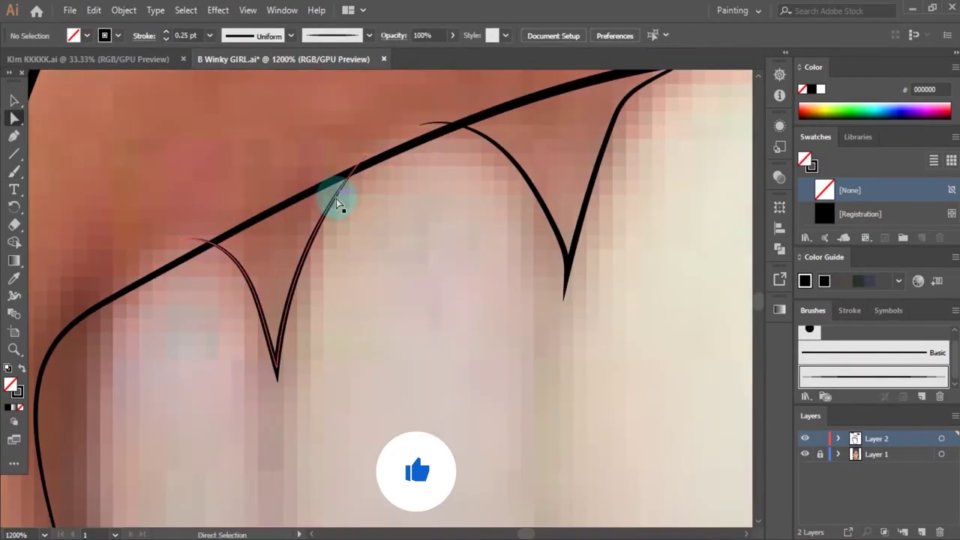
pyautogui.press('a')
pyautogui.keyDown('alt'); pyautogui.scroll(-5, 538, 207); pyautogui.keyUp('alt')
pyautogui.click(538, 203)
pyautogui.keyDown('alt'); pyautogui.scroll(2, 555, 218); pyautogui.keyUp('alt')
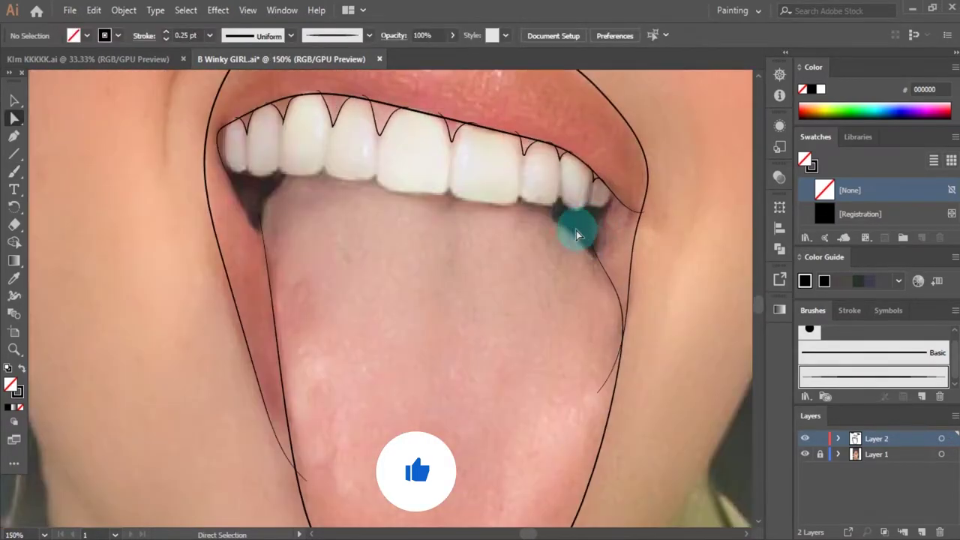
pyautogui.press('b')
pyautogui.keyDown('alt'); pyautogui.scroll(2, 360, 197); pyautogui.keyUp('alt')
# Step: Confirm the Paintbrush and Pencil drawing options
pyautogui.doubleClick(14, 174)
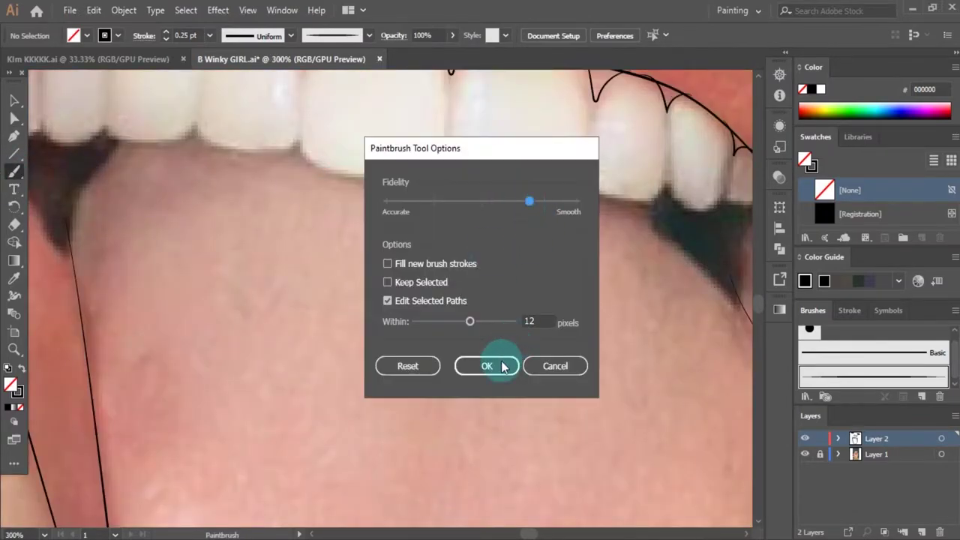
pyautogui.click(488, 367)
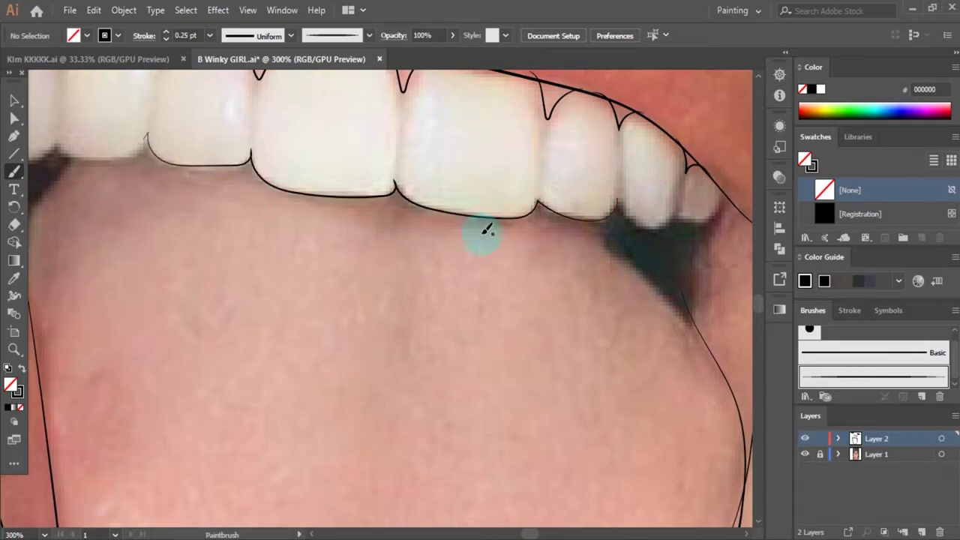
pyautogui.keyDown('alt'); pyautogui.scroll(2, 486, 230); pyautogui.keyUp('alt')
pyautogui.keyDown('alt'); pyautogui.scroll(2, 321, 193); pyautogui.keyUp('alt')
pyautogui.press('n')
pyautogui.doubleClick(13, 171)
pyautogui.click(492, 386)
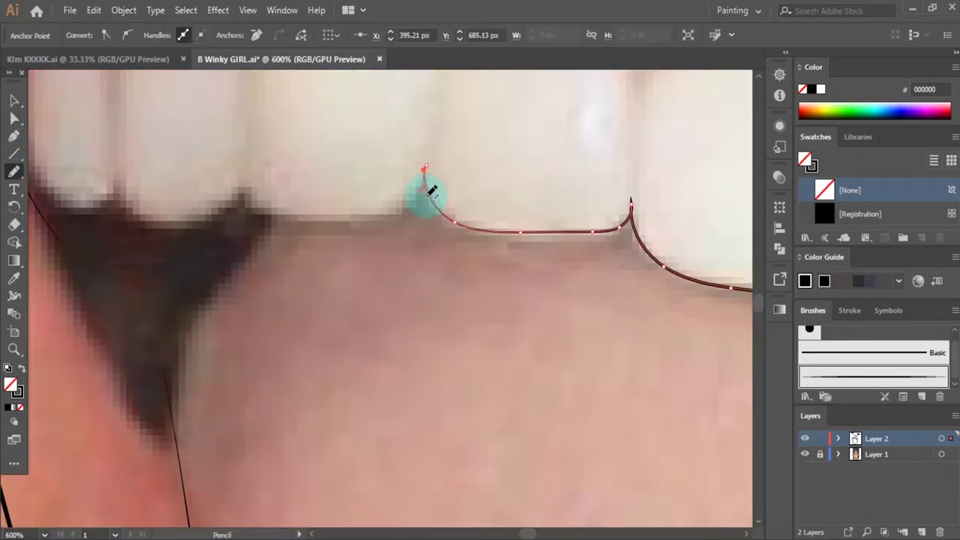
# Step: Trace the lower edge of the upper teeth and reshape the curve left of a tooth point
pyautogui.moveTo(251, 188); pyautogui.dragTo(251, 190)
pyautogui.keyDown('alt'); pyautogui.scroll(-3, 454, 225); pyautogui.keyUp('alt')
pyautogui.press('a')
pyautogui.keyDown('alt'); pyautogui.scroll(2, 488, 203); pyautogui.keyUp('alt')
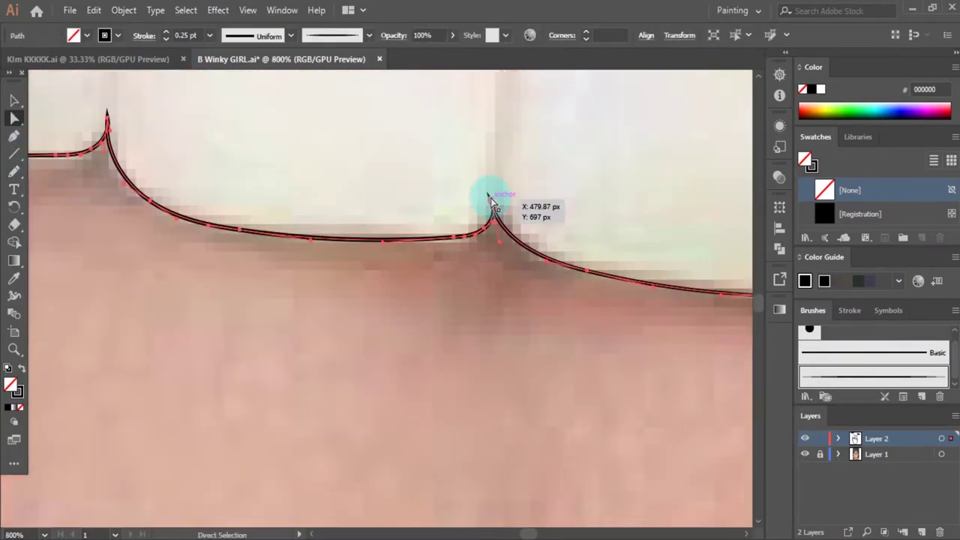
pyautogui.keyDown('alt'); pyautogui.scroll(1, 514, 235); pyautogui.keyUp('alt')
pyautogui.click(460, 209)
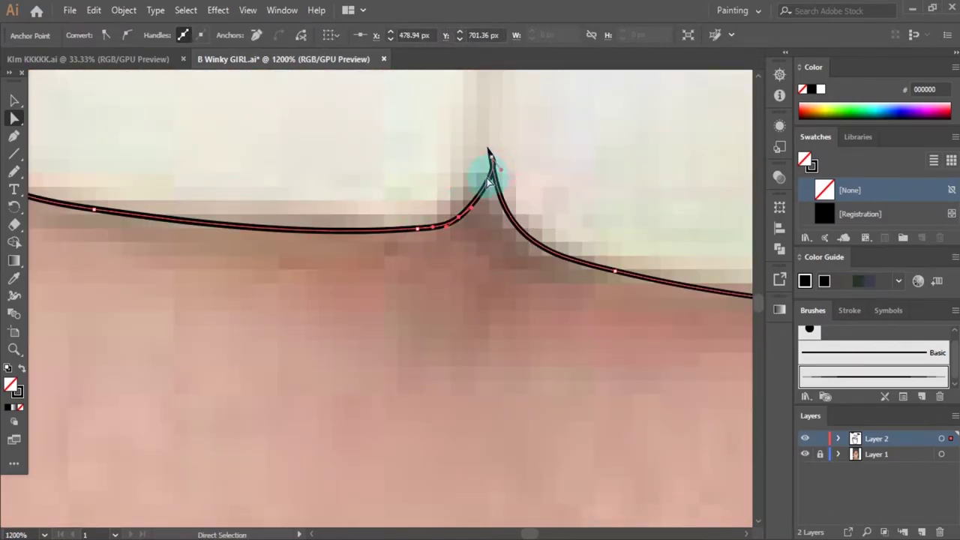
pyautogui.keyDown('alt'); pyautogui.scroll(-3, 489, 180); pyautogui.keyUp('alt')
pyautogui.keyDown('alt'); pyautogui.scroll(3, 253, 182); pyautogui.keyUp('alt')
pyautogui.keyDown('alt'); pyautogui.scroll(-3, 430, 248); pyautogui.keyUp('alt')
pyautogui.keyDown('alt'); pyautogui.scroll(3, 411, 219); pyautogui.keyUp('alt')
# Step: Adjust the curve right of the tooth point, then deselect the teeth path
pyautogui.click(411, 219)
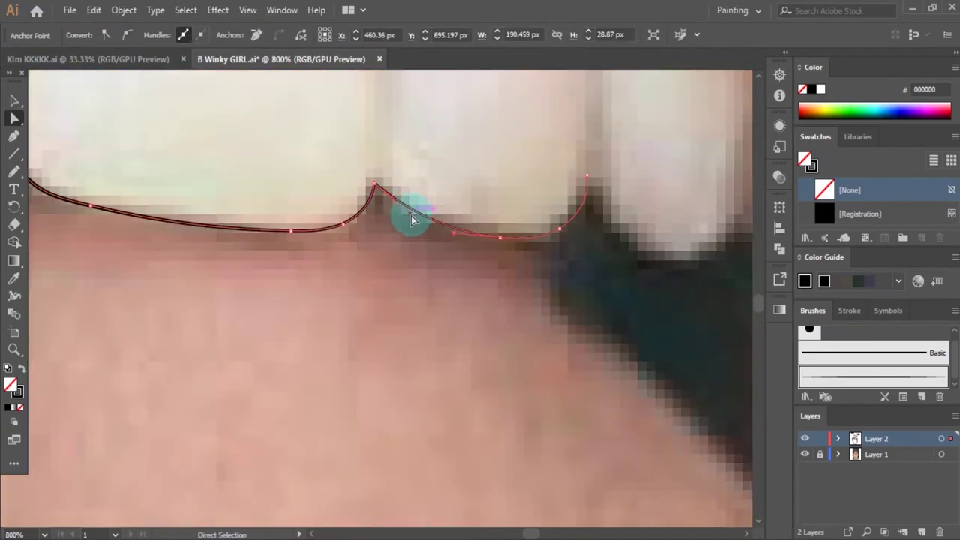
pyautogui.keyDown('alt'); pyautogui.scroll(-3, 410, 219); pyautogui.keyUp('alt')
pyautogui.keyDown('alt'); pyautogui.scroll(3, 281, 203); pyautogui.keyUp('alt')
pyautogui.keyDown('alt'); pyautogui.scroll(-3, 326, 235); pyautogui.keyUp('alt')
pyautogui.keyDown('alt'); pyautogui.click(325, 235); pyautogui.keyUp('alt')
pyautogui.keyDown('alt'); pyautogui.scroll(2, 303, 121); pyautogui.keyUp('alt')
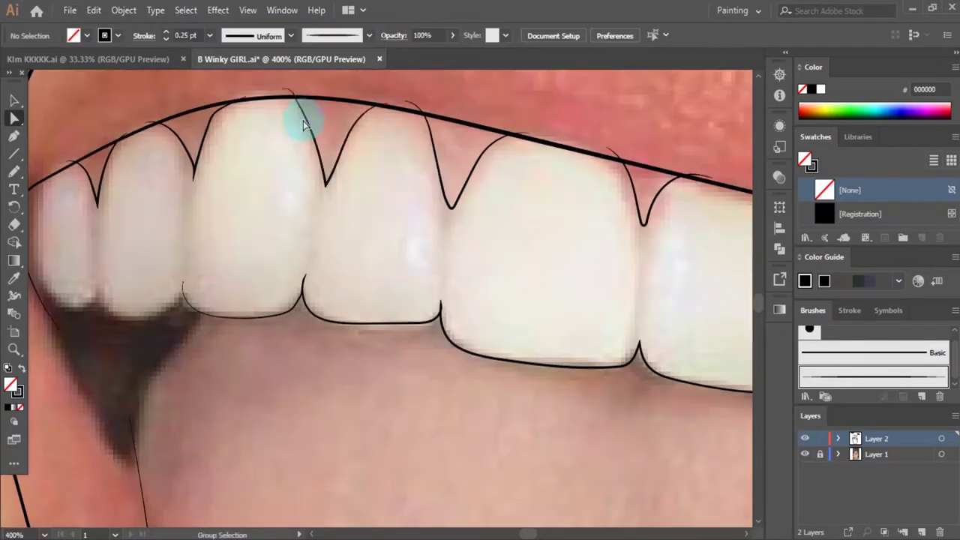
# Step: Select and adjust a gum notch path, then deselect it
pyautogui.click(300, 97)
pyautogui.keyDown('alt'); pyautogui.scroll(1, 330, 169); pyautogui.keyUp('alt')
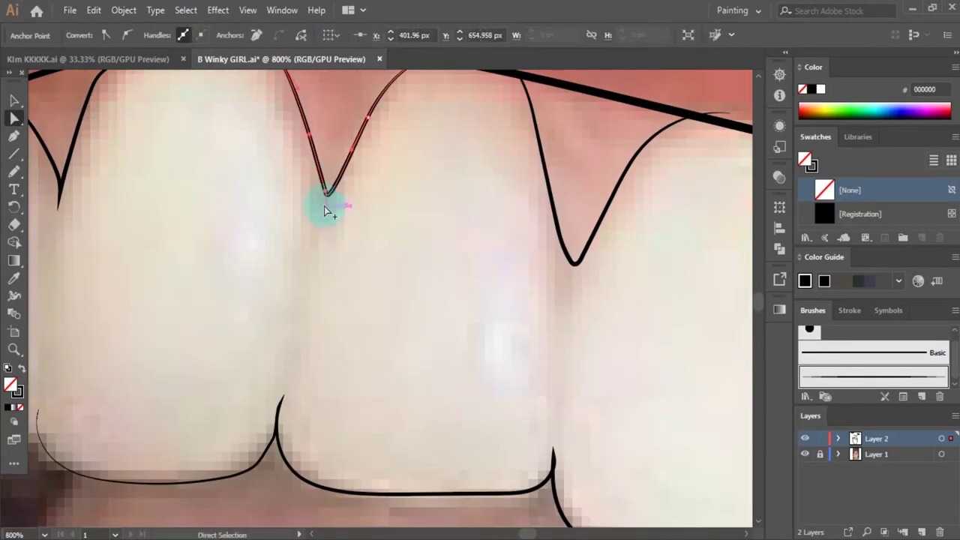
pyautogui.keyDown('alt'); pyautogui.scroll(-3, 325, 208); pyautogui.keyUp('alt')
pyautogui.keyDown('alt'); pyautogui.scroll(-2, 235, 183); pyautogui.keyUp('alt')
pyautogui.click(324, 188)
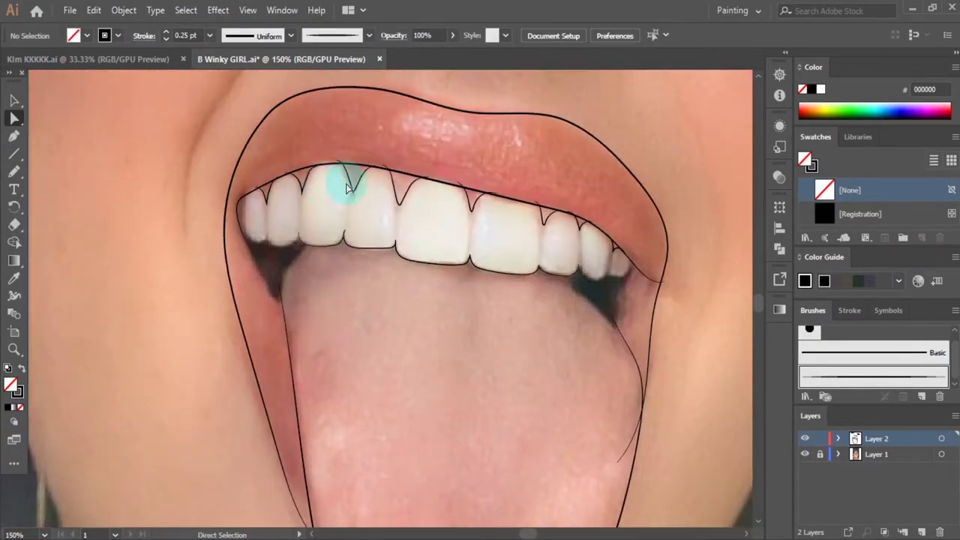
pyautogui.keyDown('alt'); pyautogui.scroll(3, 284, 287); pyautogui.keyUp('alt')
pyautogui.press('n')
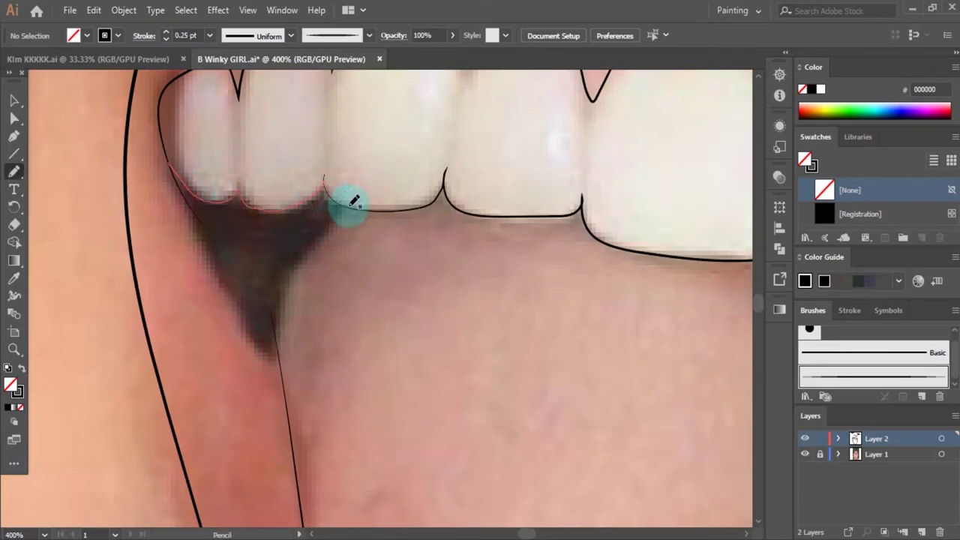
# Step: Outline the left and right mouth-corner gaps and fill both solid black
pyautogui.moveTo(237, 299)
pyautogui.mouseDown()
pyautogui.moveTo(188, 175)
pyautogui.moveTo(171, 164)
pyautogui.mouseUp()
pyautogui.hotkey('shift', 'x')
pyautogui.keyDown('alt'); pyautogui.scroll(-4, 413, 296); pyautogui.keyUp('alt')
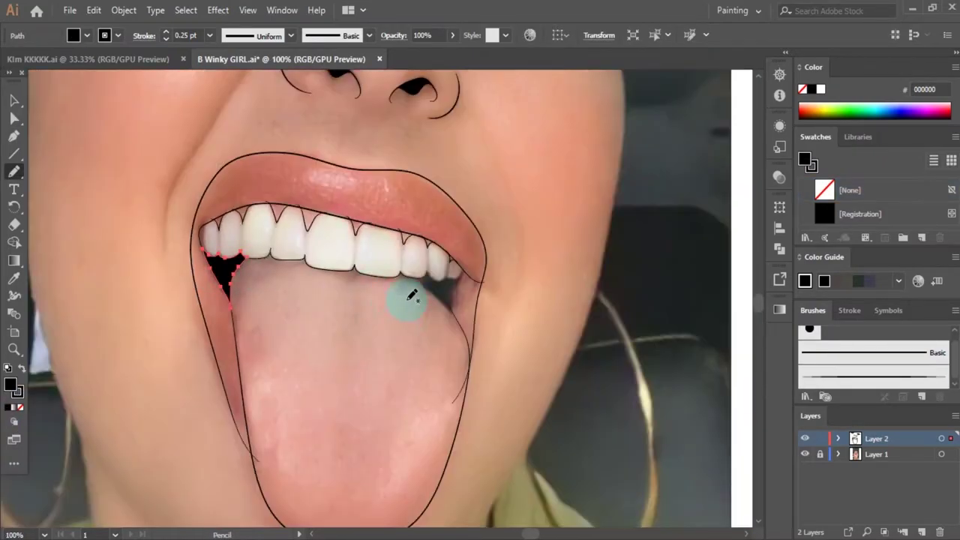
pyautogui.keyDown('alt'); pyautogui.scroll(4, 470, 285); pyautogui.keyUp('alt')
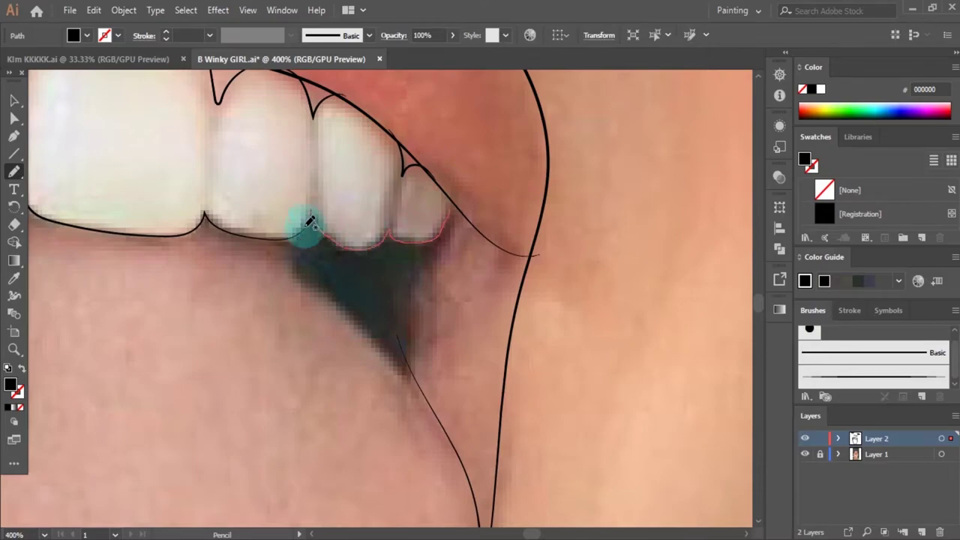
pyautogui.moveTo(449, 188); pyautogui.dragTo(451, 191)
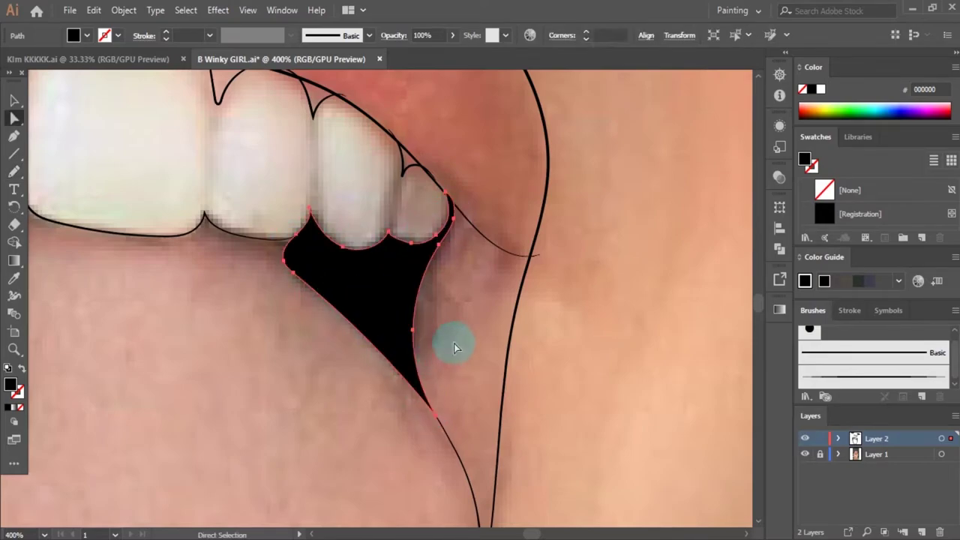
pyautogui.keyDown('alt'); pyautogui.scroll(-4, 454, 338); pyautogui.keyUp('alt')
pyautogui.press('a')
# Step: Hide and re-show the reference photo layer to check the line art
pyautogui.click(804, 453)
pyautogui.keyDown('alt'); pyautogui.scroll(-2, 479, 257); pyautogui.keyUp('alt')
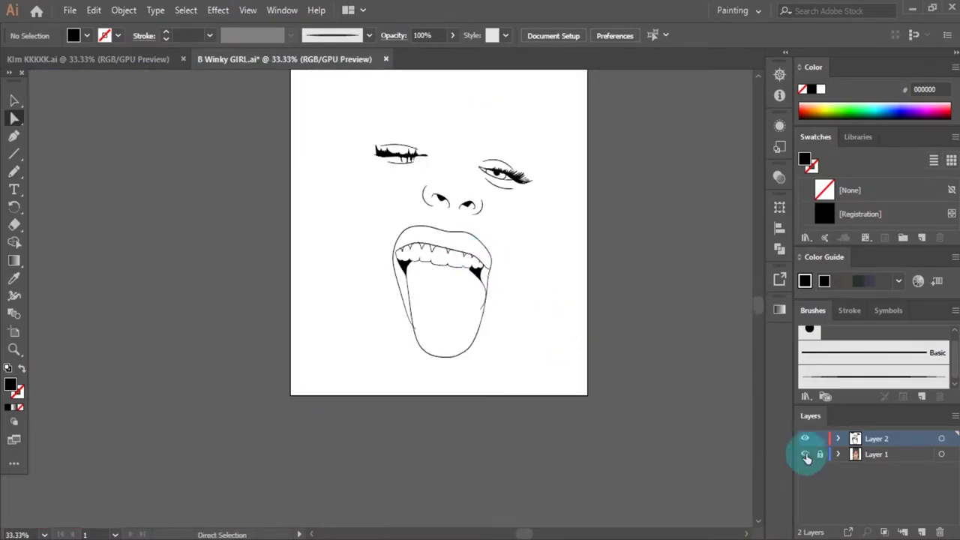
pyautogui.click(804, 453)
# Step: Select the lip outline path and remove its fill
pyautogui.click(467, 328)
pyautogui.hotkey('shift', 'x')
pyautogui.press('b')
pyautogui.keyDown('alt'); pyautogui.scroll(3, 467, 327); pyautogui.keyUp('alt')
# Step: Brush the earlobe curve down to the earring and the hoop's outer edge
pyautogui.keyDown('alt'); pyautogui.scroll(1, 336, 252); pyautogui.keyUp('alt')
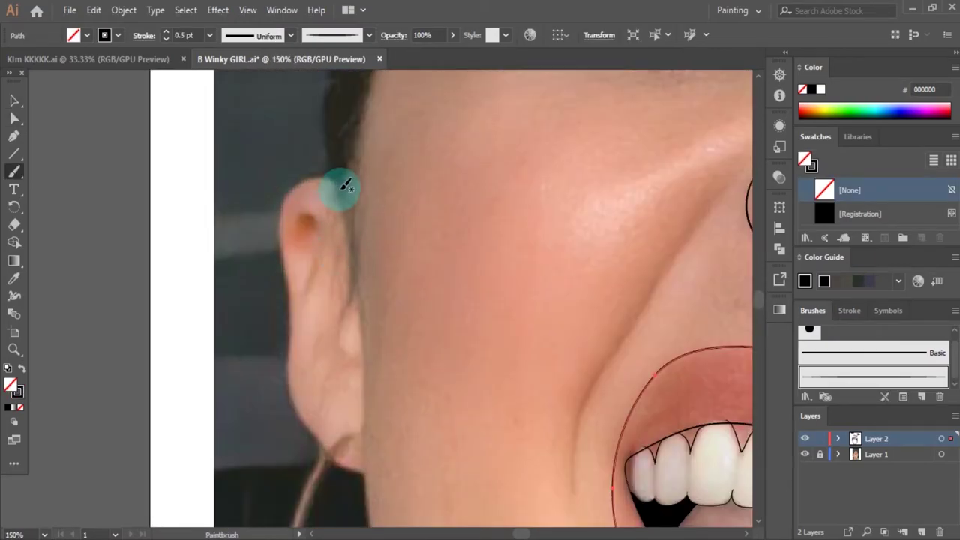
pyautogui.moveTo(348, 397); pyautogui.dragTo(317, 197)
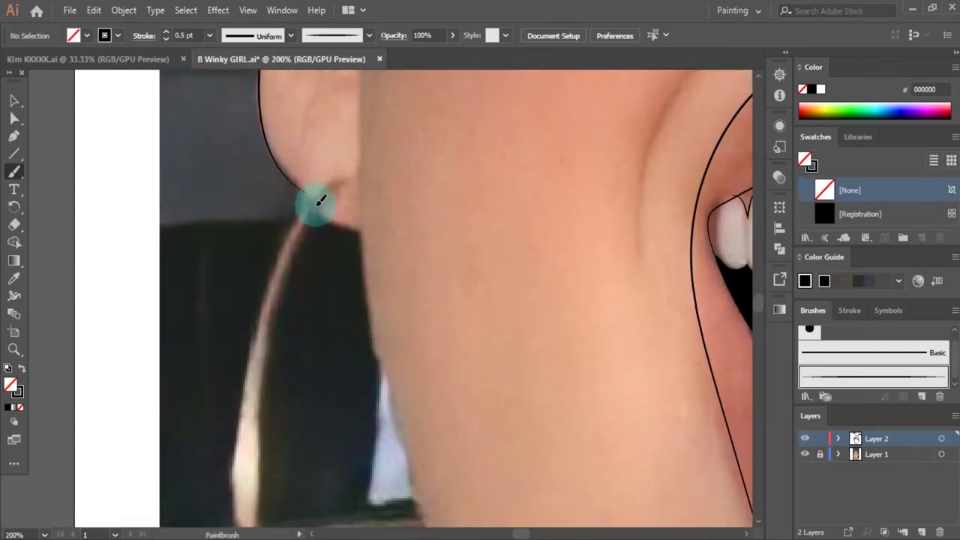
pyautogui.keyDown('alt'); pyautogui.scroll(-1, 348, 225); pyautogui.keyUp('alt')
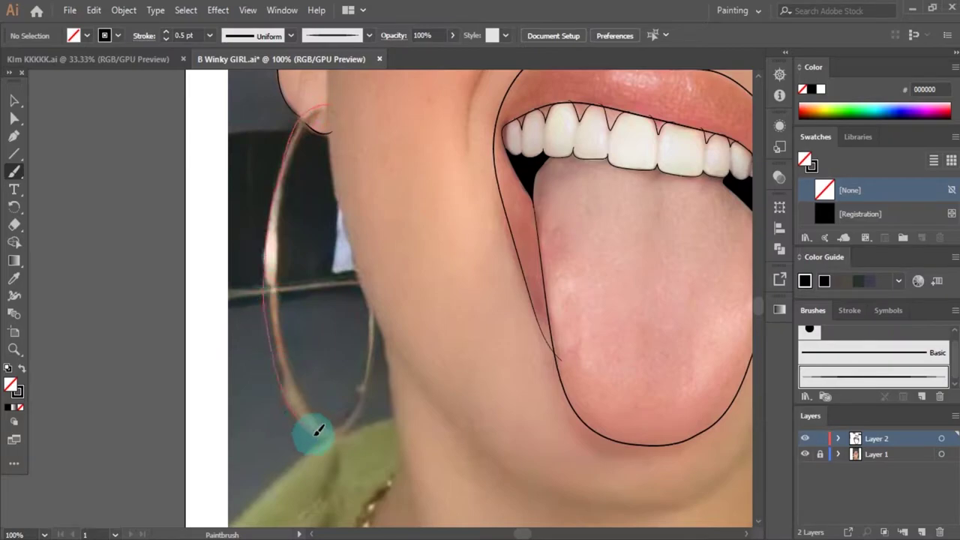
pyautogui.moveTo(380, 358); pyautogui.dragTo(371, 322)
pyautogui.keyDown('alt'); pyautogui.scroll(1, 317, 250); pyautogui.keyUp('alt')
pyautogui.moveTo(285, 165); pyautogui.dragTo(264, 182)
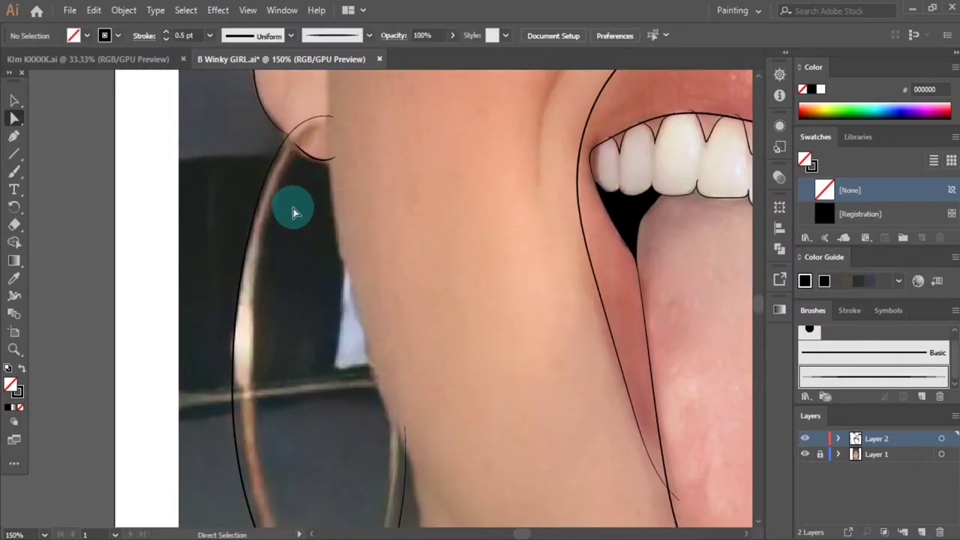
# Step: Reshape the inner earring curve with Direct Selection to match the hoop
pyautogui.scroll(1, 341, 84)
pyautogui.scroll(-4, 260, 373)
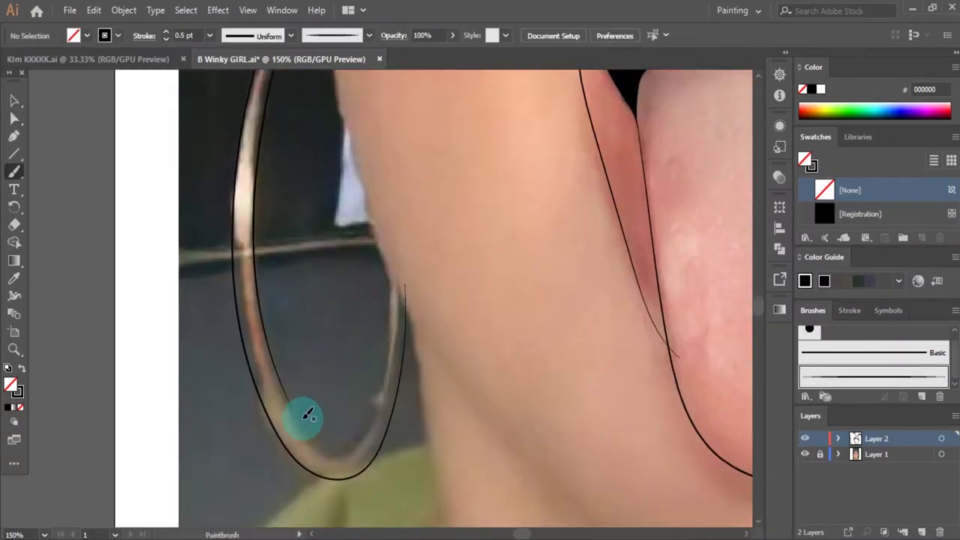
pyautogui.press('a')
pyautogui.click(297, 308)
pyautogui.press('a')
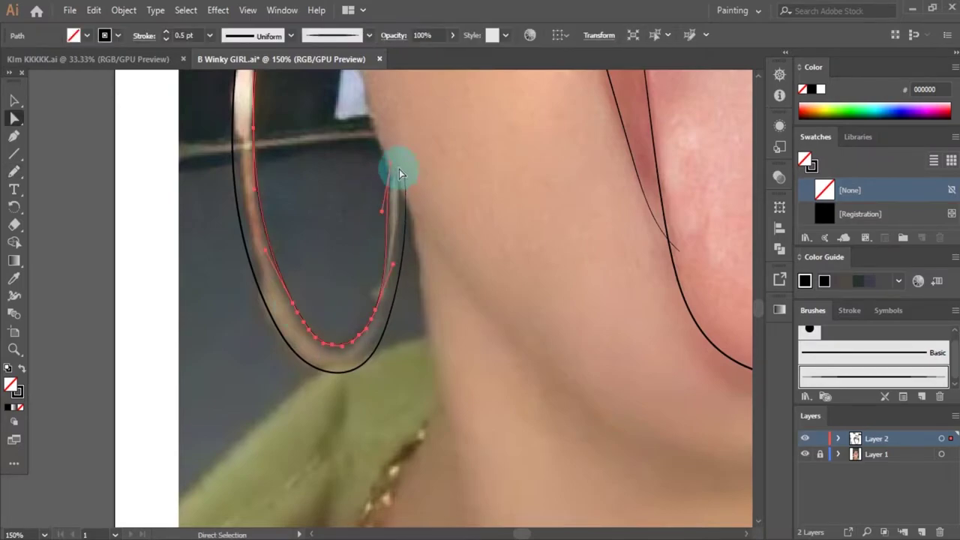
pyautogui.keyDown('alt'); pyautogui.scroll(3, 398, 169); pyautogui.keyUp('alt')
pyautogui.click(421, 199)
pyautogui.scroll(-4, 420, 248)
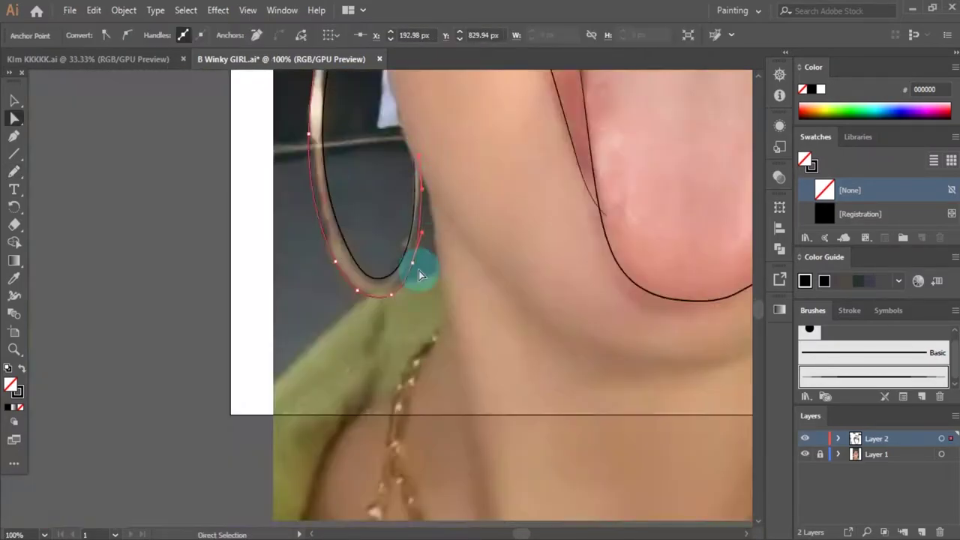
pyautogui.scroll(3, 408, 264)
pyautogui.click(339, 327)
pyautogui.moveTo(251, 328)
pyautogui.mouseDown()
pyautogui.moveTo(353, 278)
pyautogui.moveTo(222, 215)
pyautogui.mouseUp()
# Step: Select an anchor on the outer earring path
pyautogui.keyDown('alt'); pyautogui.scroll(-4, 337, 290); pyautogui.keyUp('alt')
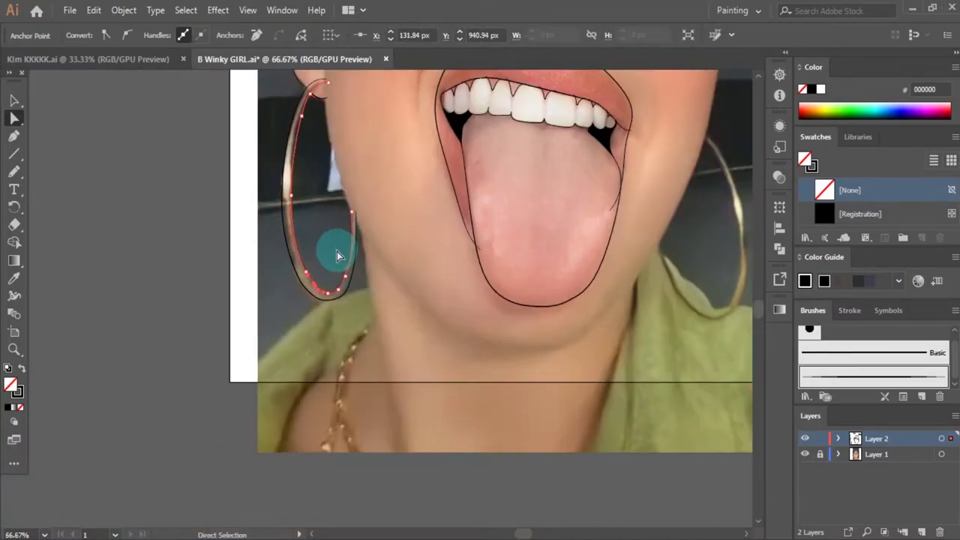
pyautogui.keyDown('alt'); pyautogui.scroll(5, 332, 268); pyautogui.keyUp('alt')
pyautogui.keyDown('alt'); pyautogui.scroll(-3, 318, 164); pyautogui.keyUp('alt')
pyautogui.keyDown('alt'); pyautogui.scroll(3, 332, 384); pyautogui.keyUp('alt')
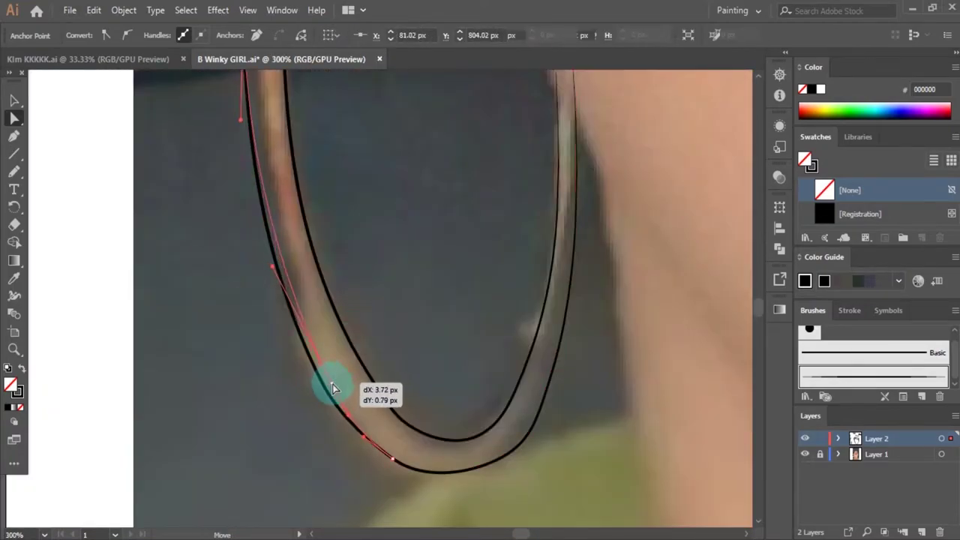
pyautogui.keyDown('alt'); pyautogui.scroll(2, 315, 285); pyautogui.keyUp('alt')
pyautogui.click(473, 344)
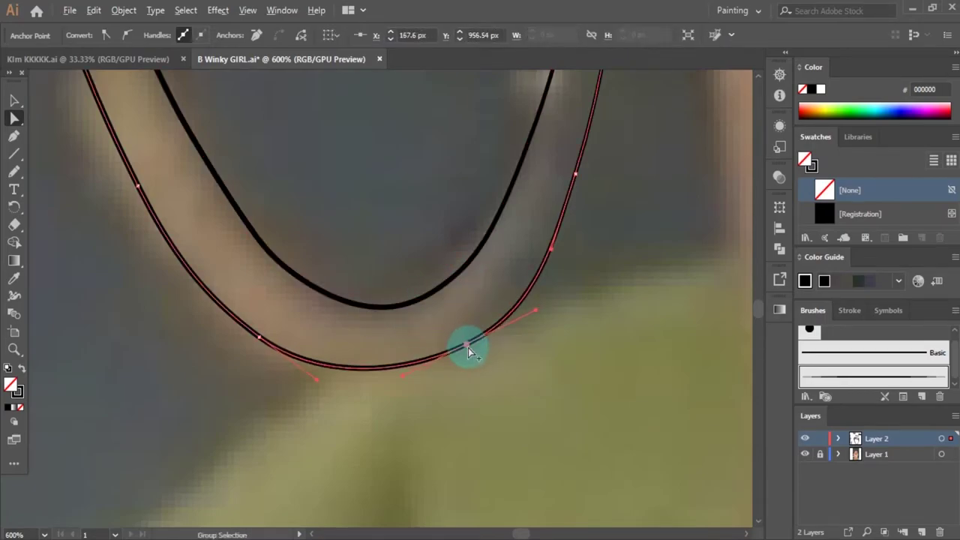
pyautogui.scroll(5, 480, 300)
pyautogui.keyDown('alt'); pyautogui.scroll(2, 439, 214); pyautogui.keyUp('alt')
pyautogui.keyDown('alt'); pyautogui.scroll(-5, 356, 246); pyautogui.keyUp('alt')
pyautogui.keyDown('alt'); pyautogui.scroll(3, 533, 285); pyautogui.keyUp('alt')
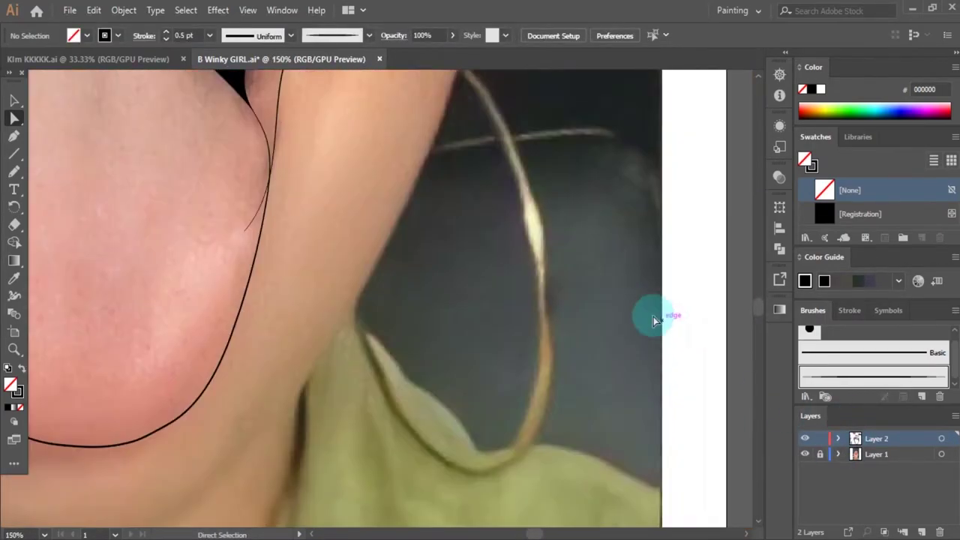
# Step: Paste a copy of the earring stroke in back and enlarge it into the outer edge
pyautogui.press('b')
pyautogui.scroll(1, 653, 317)
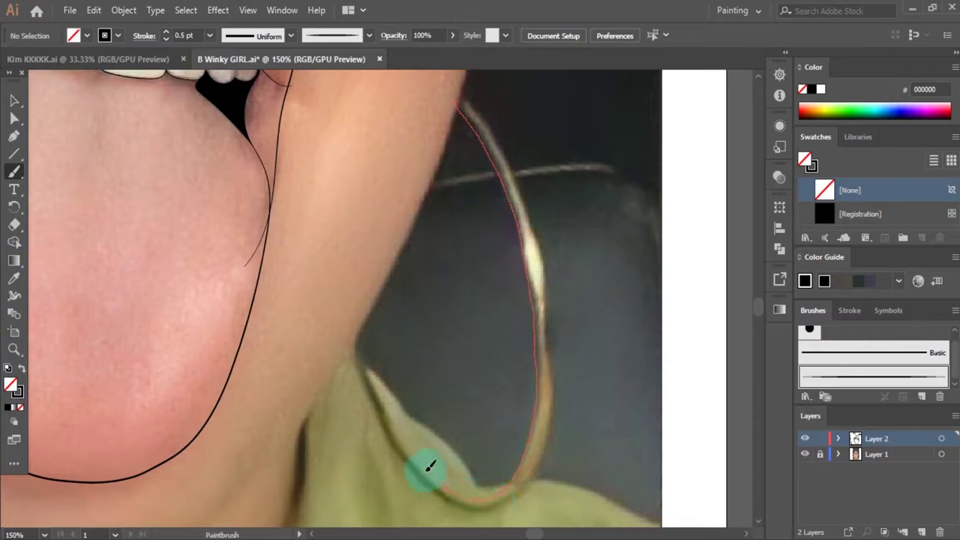
pyautogui.scroll(-3, 373, 365)
pyautogui.keyDown('ctrl'); pyautogui.click(441, 426); pyautogui.keyUp('ctrl')
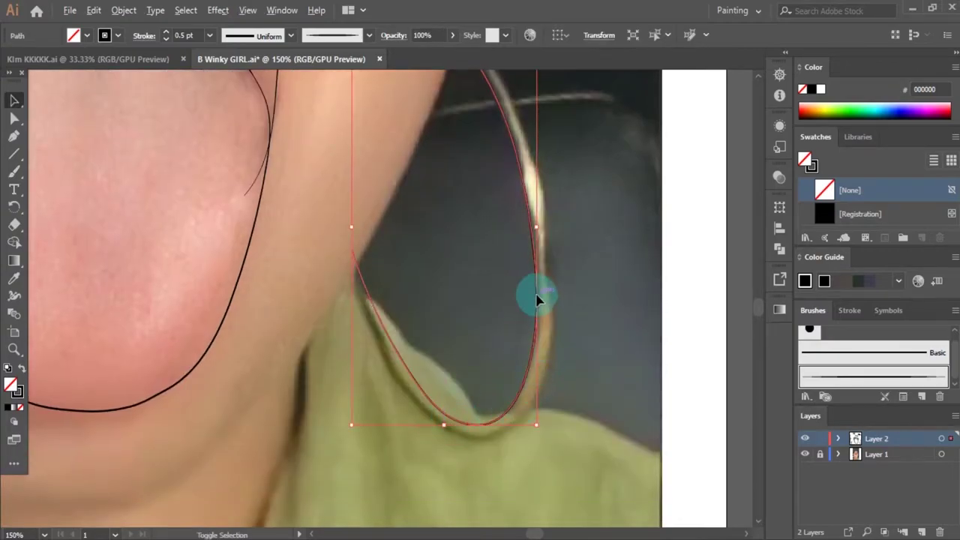
pyautogui.click(94, 10)
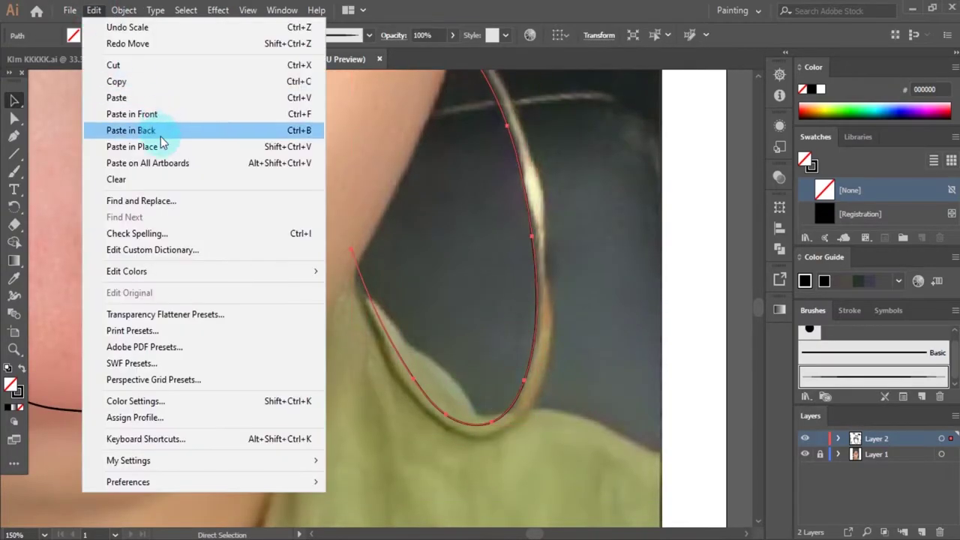
pyautogui.click(180, 128)
pyautogui.moveTo(536, 225); pyautogui.dragTo(550, 226)
# Step: Move the copy's top anchor so both earring lines meet, then deselect
pyautogui.press('a')
pyautogui.keyDown('alt'); pyautogui.scroll(3, 482, 498); pyautogui.keyUp('alt')
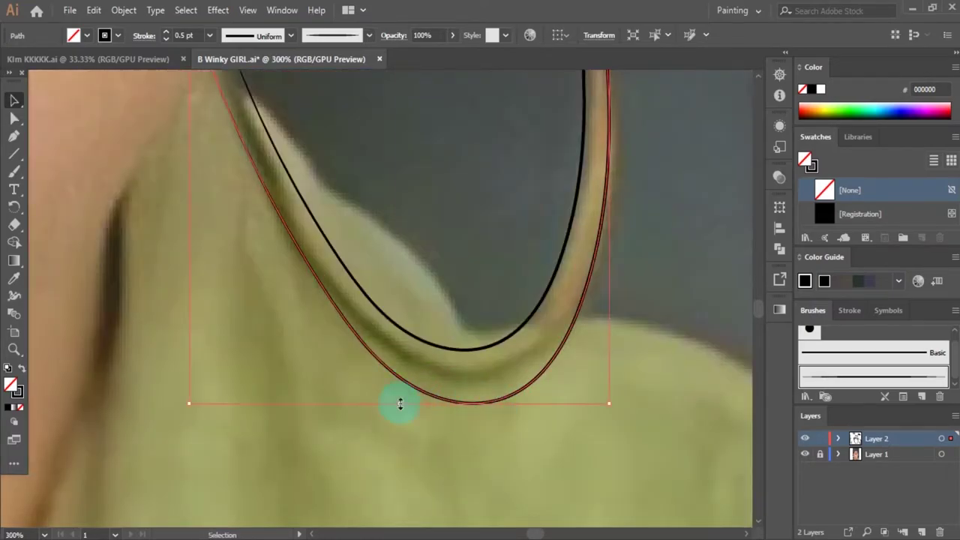
pyautogui.scroll(10, 465, 300)
pyautogui.press('a')
pyautogui.click(354, 133)
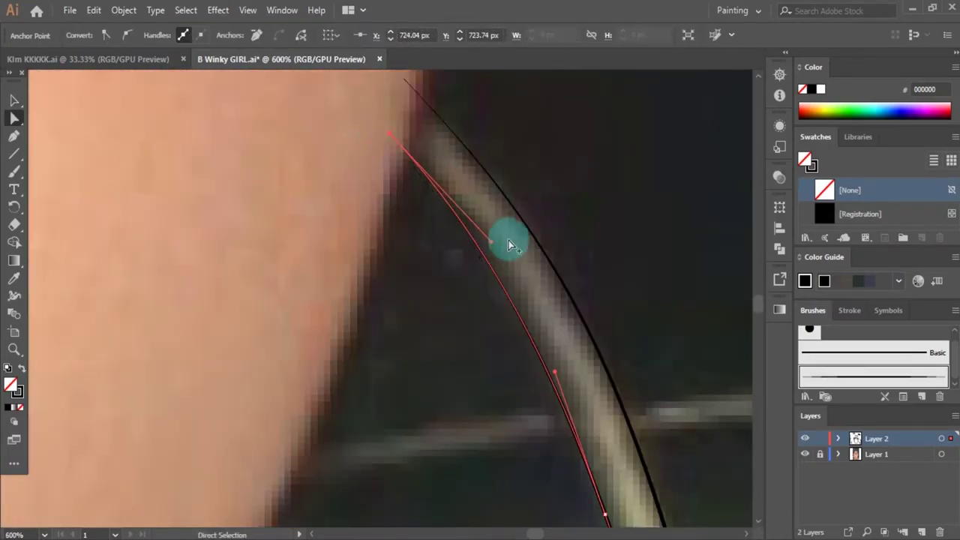
pyautogui.keyDown('alt'); pyautogui.scroll(-3, 440, 385); pyautogui.keyUp('alt')
pyautogui.keyDown('alt'); pyautogui.scroll(5, 402, 193); pyautogui.keyUp('alt')
pyautogui.moveTo(402, 193); pyautogui.dragTo(457, 197)
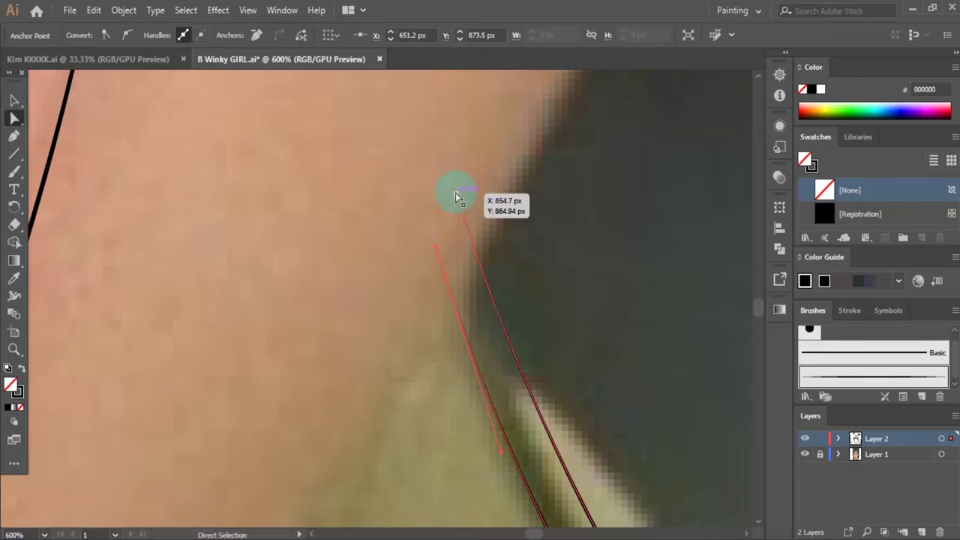
pyautogui.hotkey('ctrl', 'shift', 'a')
pyautogui.keyDown('alt'); pyautogui.scroll(-5, 455, 193); pyautogui.keyUp('alt')
pyautogui.keyDown('alt'); pyautogui.scroll(-3, 464, 260); pyautogui.keyUp('alt')
# Step: Select the jaw outline path with Direct Selection
pyautogui.press('b')
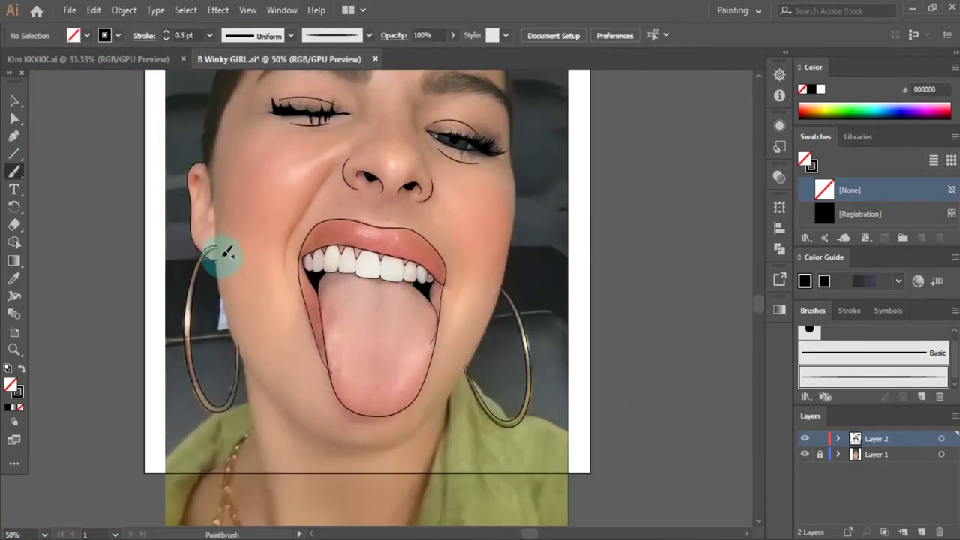
pyautogui.keyDown('alt'); pyautogui.scroll(4, 227, 253); pyautogui.keyUp('alt')
pyautogui.scroll(-1, 242, 210)
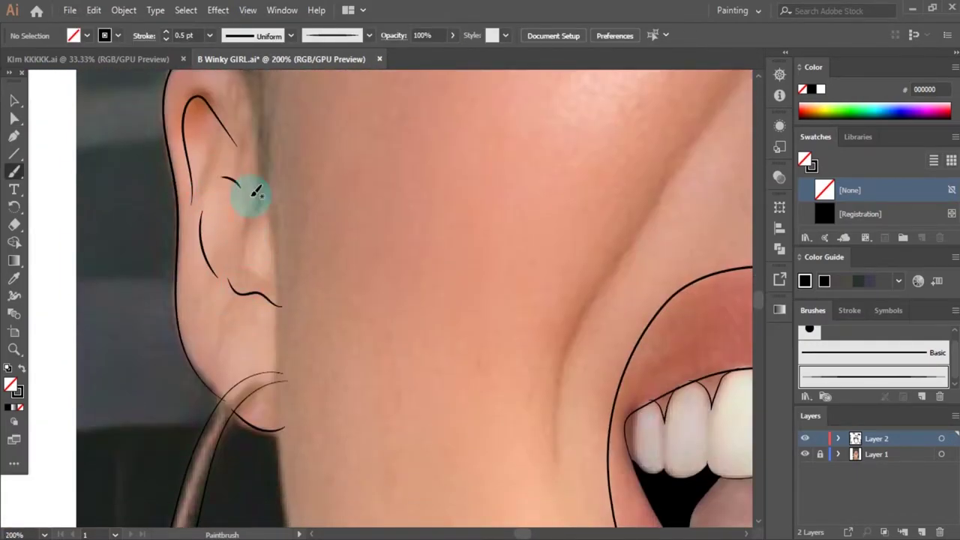
pyautogui.keyDown('alt'); pyautogui.scroll(-4, 257, 194); pyautogui.keyUp('alt')
pyautogui.keyDown('alt'); pyautogui.scroll(2, 257, 177); pyautogui.keyUp('alt')
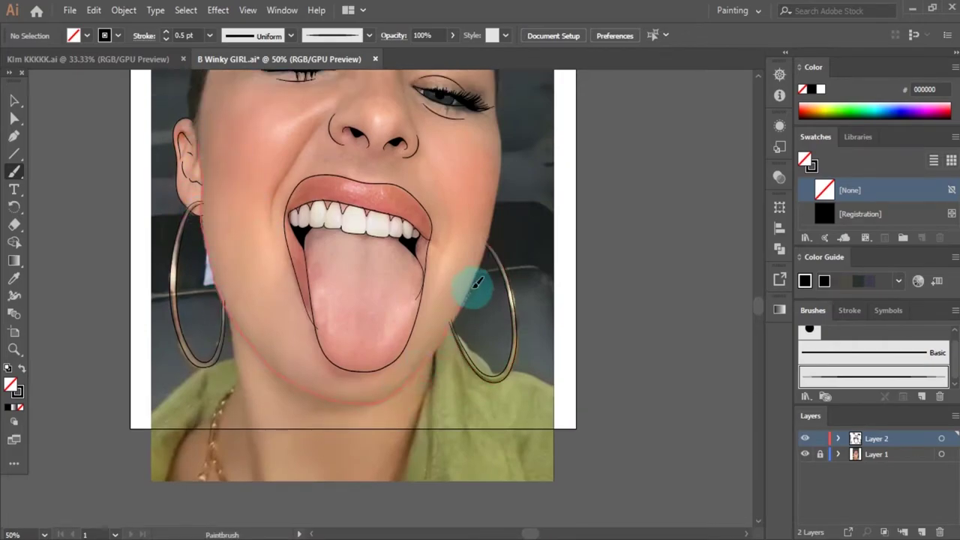
pyautogui.keyDown('alt'); pyautogui.scroll(2, 230, 203); pyautogui.keyUp('alt')
pyautogui.press('a')
pyautogui.click(251, 298)
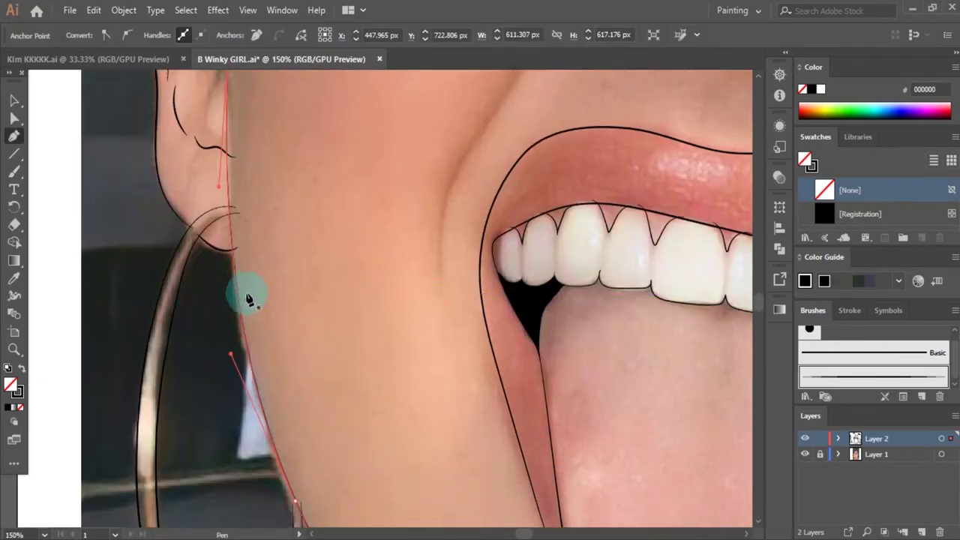
# Step: Add an anchor on the cheek outline so the face contour hugs the photo
pyautogui.keyDown('alt'); pyautogui.scroll(1, 364, 325); pyautogui.keyUp('alt')
pyautogui.scroll(3, 231, 178)
pyautogui.scroll(-3, 290, 160)
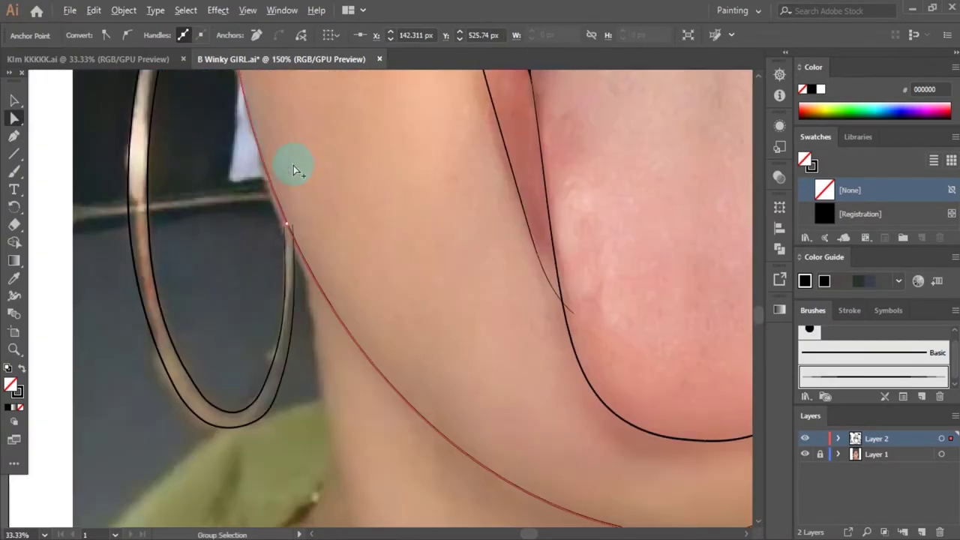
pyautogui.keyDown('alt'); pyautogui.scroll(3, 278, 221); pyautogui.keyUp('alt')
pyautogui.keyDown('alt'); pyautogui.scroll(-3, 261, 196); pyautogui.keyUp('alt')
pyautogui.scroll(-3, 285, 238)
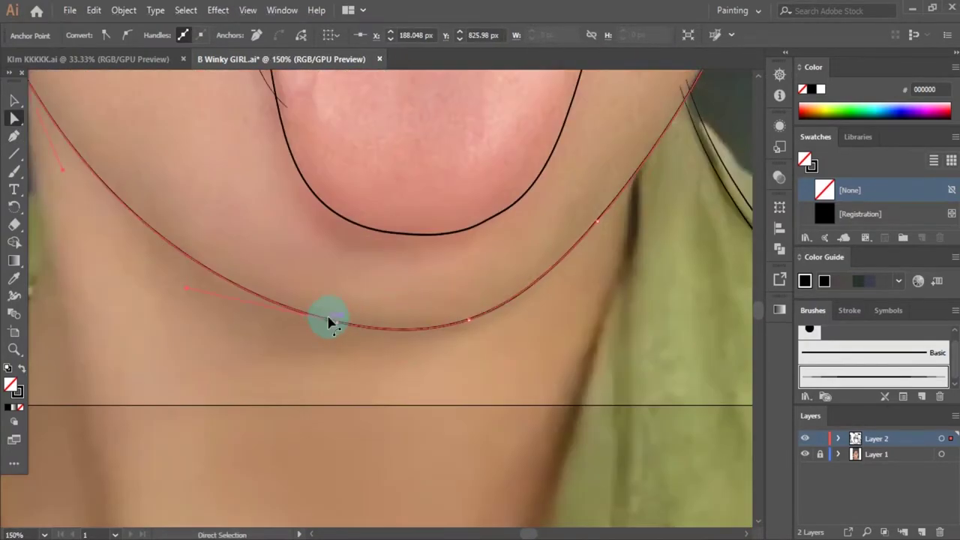
pyautogui.click(327, 321)
pyautogui.scroll(4, 267, 298)
pyautogui.click(491, 247)
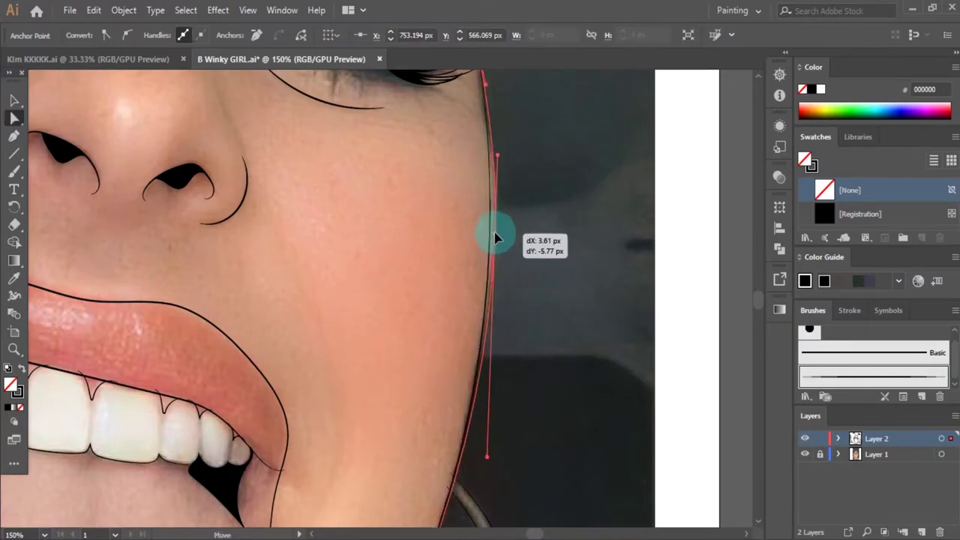
pyautogui.scroll(3, 485, 199)
pyautogui.press('a')
pyautogui.keyDown('alt'); pyautogui.scroll(-3, 498, 325); pyautogui.keyUp('alt')
# Step: Draw the right eyebrow as a solid black pencil shape
pyautogui.press('n')
pyautogui.hotkey('ctrl', '+')
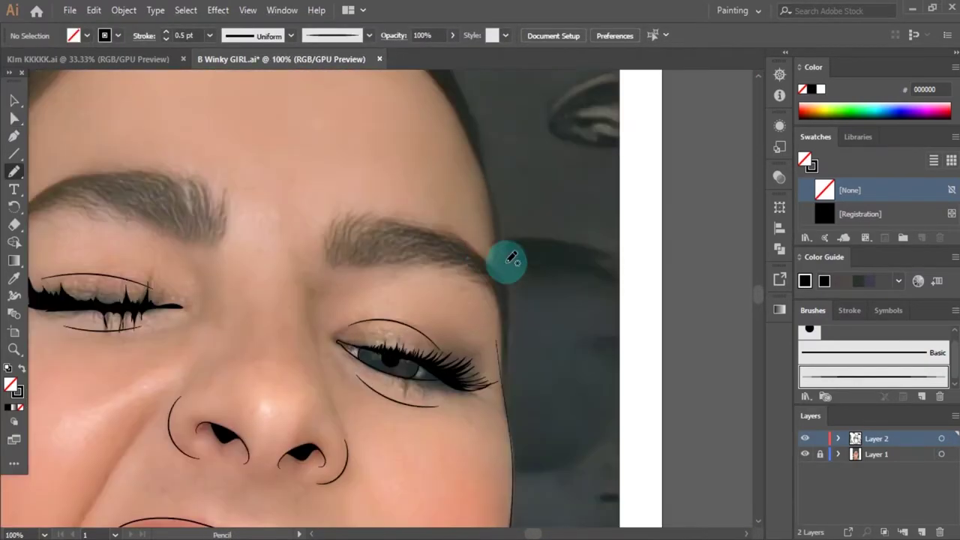
pyautogui.hotkey('ctrl', '+')
pyautogui.hotkey('shift', 'x')
pyautogui.moveTo(500, 276)
pyautogui.mouseDown()
pyautogui.moveTo(356, 211)
pyautogui.moveTo(259, 213)
pyautogui.mouseUp()
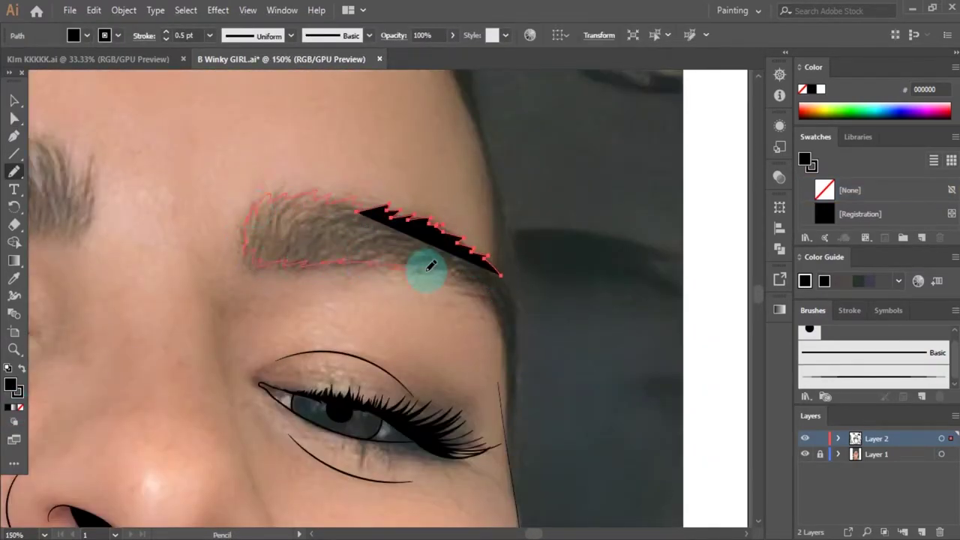
pyautogui.moveTo(431, 266)
pyautogui.mouseDown()
pyautogui.moveTo(503, 372)
pyautogui.moveTo(521, 313)
pyautogui.mouseUp()
# Step: Draw the black hair mass up the face edge and across the hairline
pyautogui.scroll(5, 502, 375)
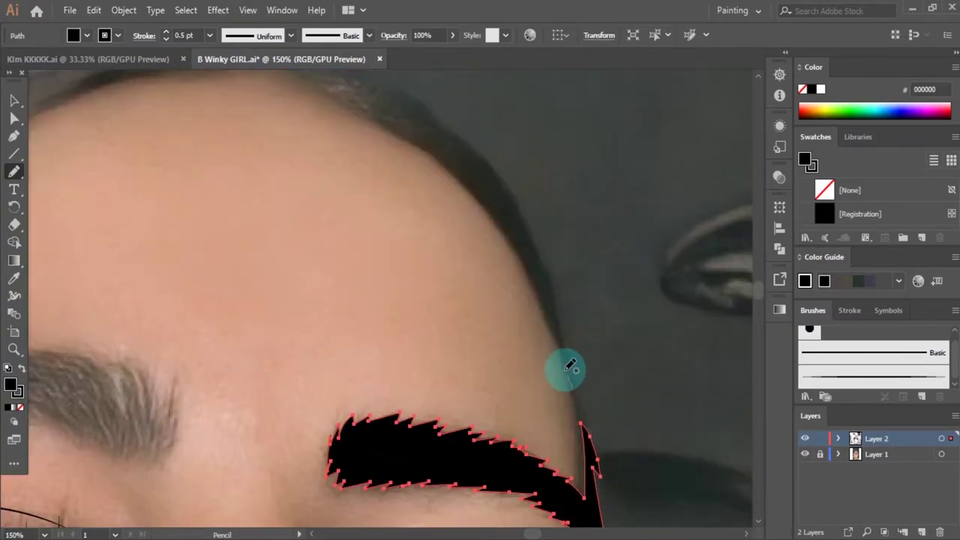
pyautogui.moveTo(569, 366); pyautogui.dragTo(514, 246)
pyautogui.scroll(3, 527, 349)
pyautogui.scroll(2, 428, 257)
pyautogui.moveTo(382, 262)
pyautogui.mouseDown()
pyautogui.moveTo(290, 202)
pyautogui.moveTo(105, 223)
pyautogui.mouseUp()
pyautogui.hotkey('ctrl', '-')
pyautogui.hotkey('ctrl', '-')
pyautogui.hotkey('ctrl', '-')
pyautogui.hotkey('ctrl', '+')
pyautogui.hotkey('ctrl', '+')
pyautogui.moveTo(191, 277); pyautogui.dragTo(114, 222)
pyautogui.scroll(-5, 114, 221)
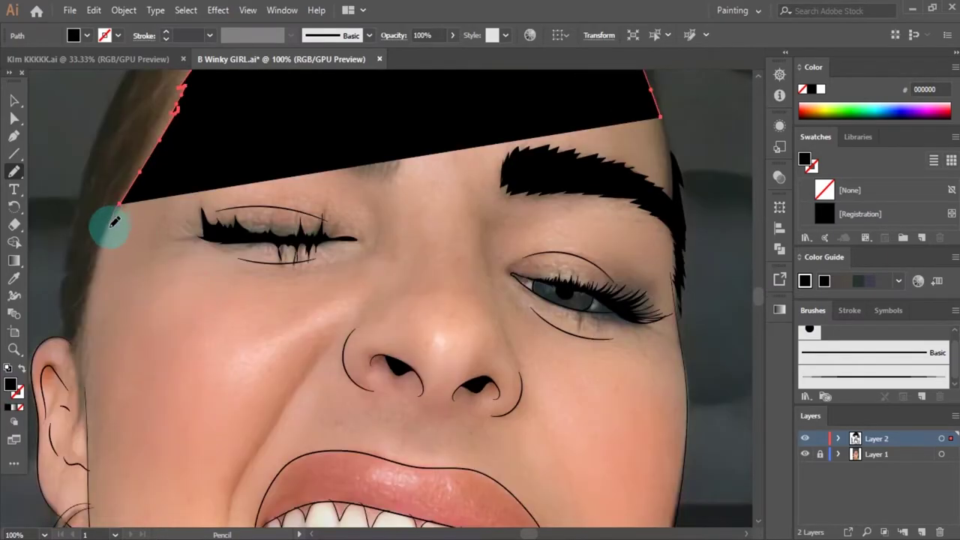
pyautogui.scroll(5, 82, 156)
pyautogui.moveTo(662, 347)
pyautogui.mouseDown()
pyautogui.moveTo(645, 272)
pyautogui.moveTo(463, 131)
pyautogui.moveTo(208, 193)
pyautogui.mouseUp()
pyautogui.hotkey('ctrl', '+')
# Step: Draw the left eyebrow as a solid black shape and check it
pyautogui.hotkey('ctrl', '-')
pyautogui.hotkey('ctrl', '-')
pyautogui.hotkey('ctrl', '-')
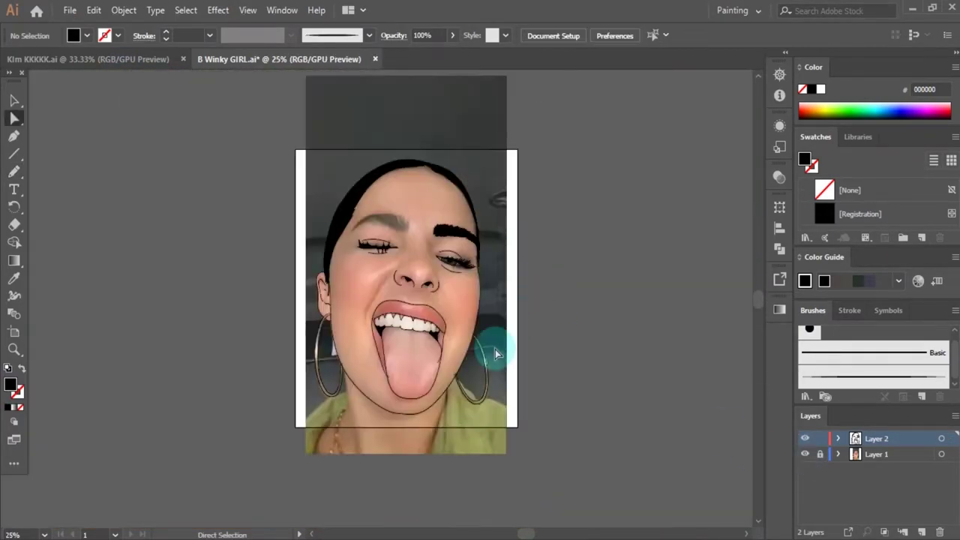
pyautogui.hotkey('ctrl', '+')
pyautogui.hotkey('ctrl', '+')
pyautogui.hotkey('ctrl', '+')
pyautogui.moveTo(173, 266)
pyautogui.mouseDown()
pyautogui.moveTo(360, 223)
pyautogui.moveTo(300, 175)
pyautogui.moveTo(174, 266)
pyautogui.mouseUp()
pyautogui.hotkey('ctrl', '-')
pyautogui.hotkey('ctrl', '-')
pyautogui.hotkey('ctrl', '-')
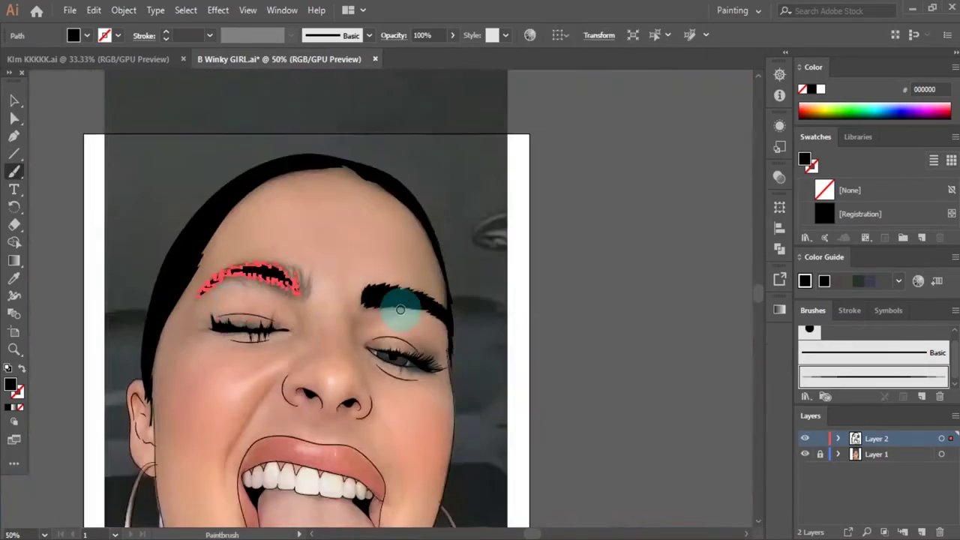
pyautogui.hotkey('ctrl', '+')
pyautogui.hotkey('ctrl', '+')
pyautogui.hotkey('ctrl', '+')
pyautogui.press('b')
pyautogui.hotkey('ctrl', '+')
pyautogui.hotkey('ctrl', '+')
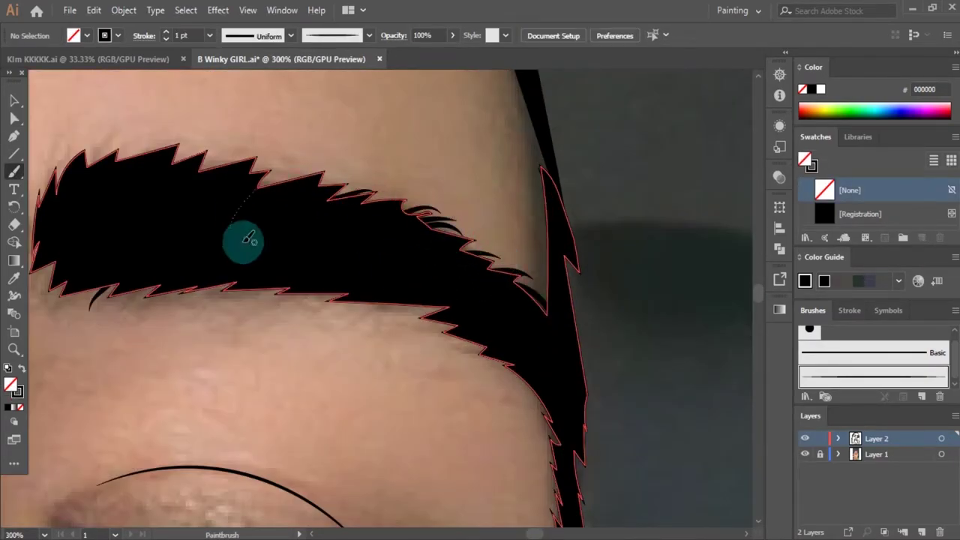
pyautogui.hotkey('ctrl', '-')
pyautogui.hotkey('ctrl', '-')
pyautogui.hotkey('ctrl', '-')
# Step: Pull a hair anchor inward to tidy the hair edge beside the eye
pyautogui.hotkey('ctrl', '+')
pyautogui.hotkey('ctrl', '+')
pyautogui.hotkey('ctrl', '+')
pyautogui.press('a')
pyautogui.click(550, 389)
pyautogui.moveTo(550, 388); pyautogui.dragTo(510, 398)
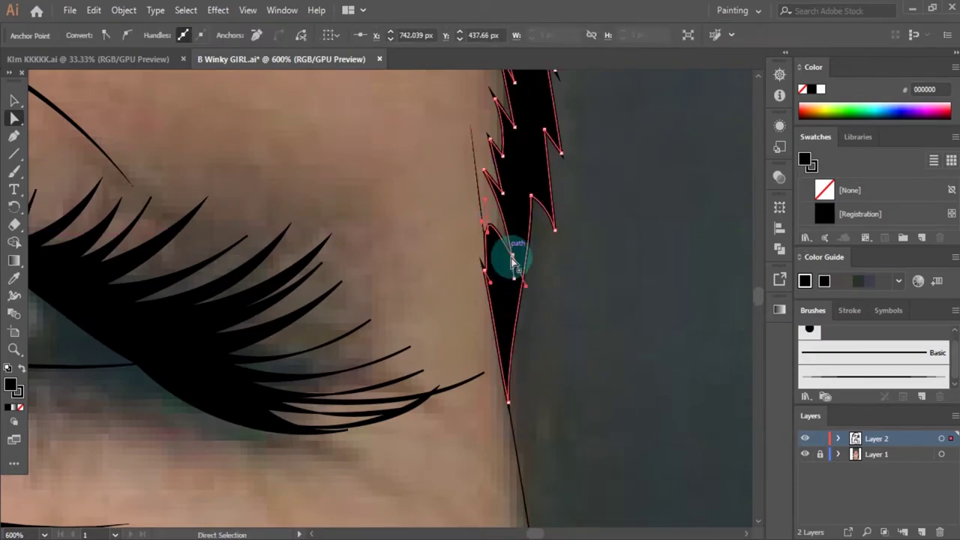
pyautogui.hotkey('ctrl', '+')
# Step: Check the hair path by the ear, then hide the reference photo layer
pyautogui.hotkey('ctrl', '-')
pyautogui.hotkey('ctrl', '-')
pyautogui.hotkey('ctrl', '-')
pyautogui.press('v')
pyautogui.click(305, 321)
pyautogui.hotkey('ctrl', '+')
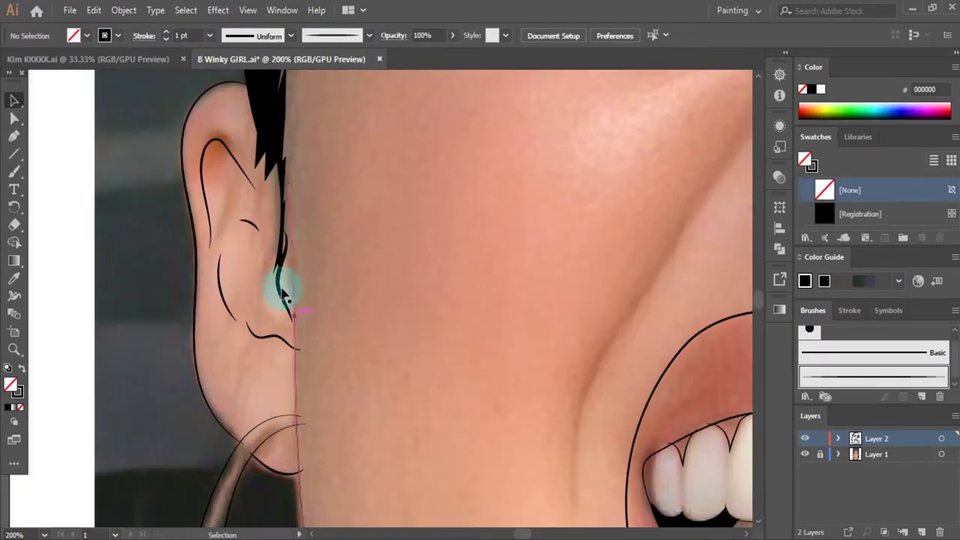
pyautogui.hotkey('ctrl', '+')
pyautogui.hotkey('ctrl', '+')
pyautogui.hotkey('ctrl', '-')
pyautogui.hotkey('ctrl', '-')
pyautogui.hotkey('ctrl', '-')
pyautogui.click(561, 389)
pyautogui.hotkey('ctrl', '-')
pyautogui.hotkey('ctrl', '+')
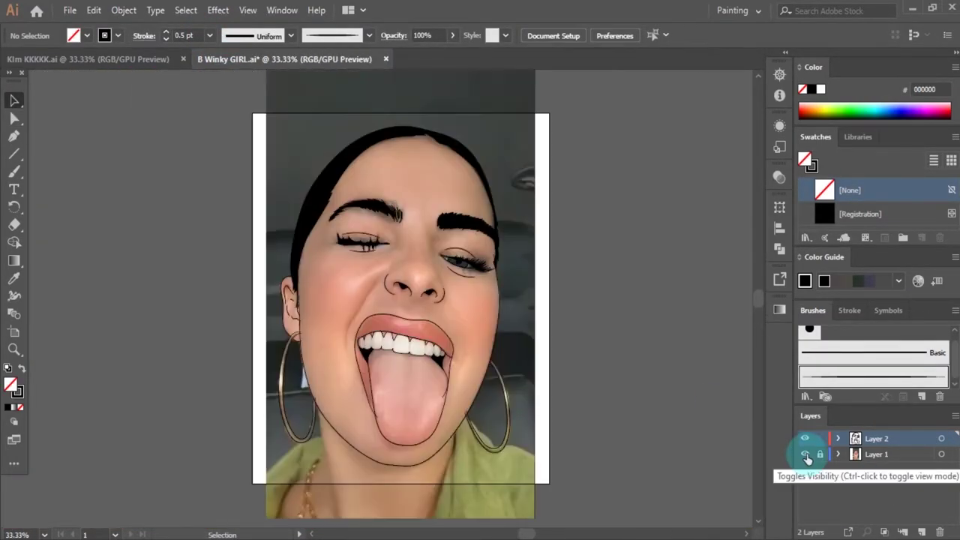
pyautogui.click(805, 454)
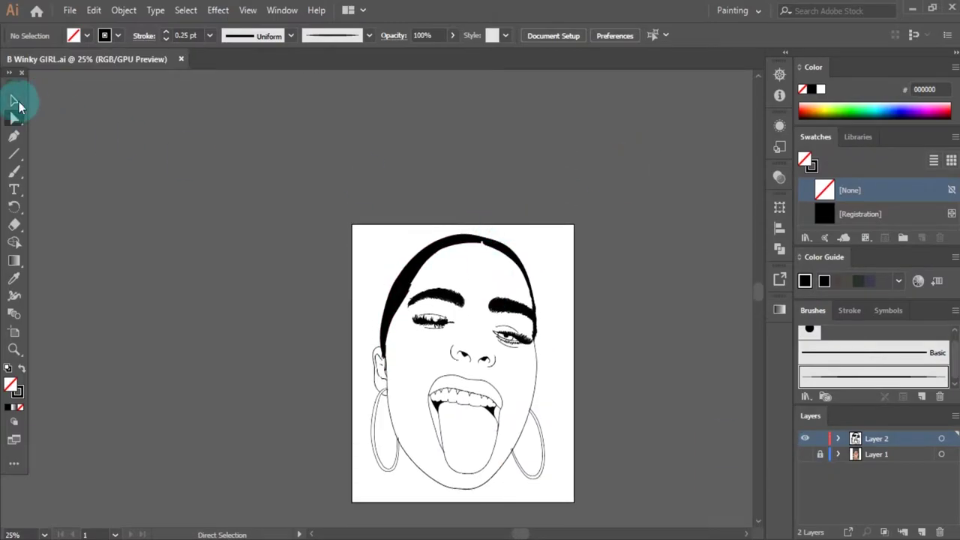
# Step: Select all the line art, merge it into one shape with Pathfinder, then deselect
pyautogui.hotkey('ctrl', 'a')
pyautogui.hotkey('ctrl', '+')
pyautogui.click(124, 10)
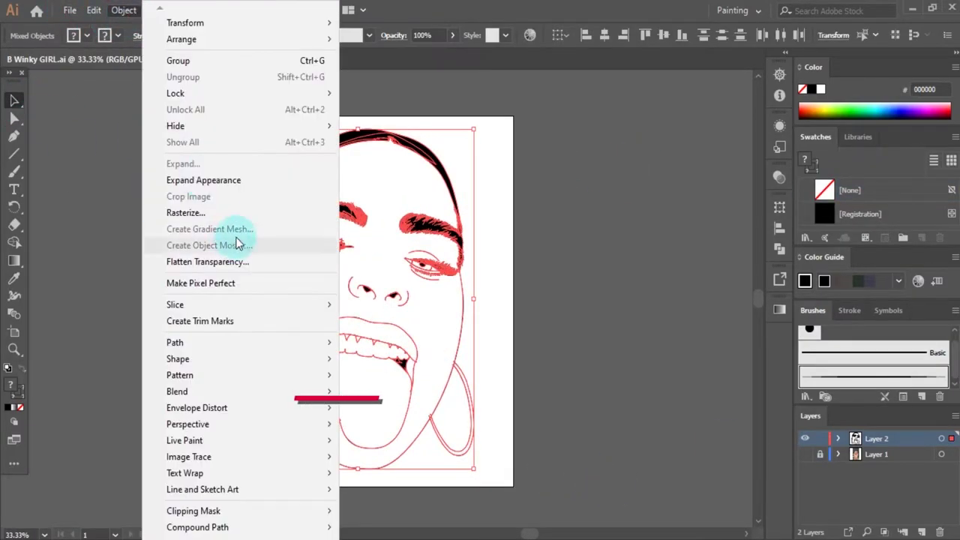
pyautogui.click(779, 249)
pyautogui.click(664, 278)
pyautogui.click(779, 248)
pyautogui.hotkey('ctrl', 'shift', 'a')
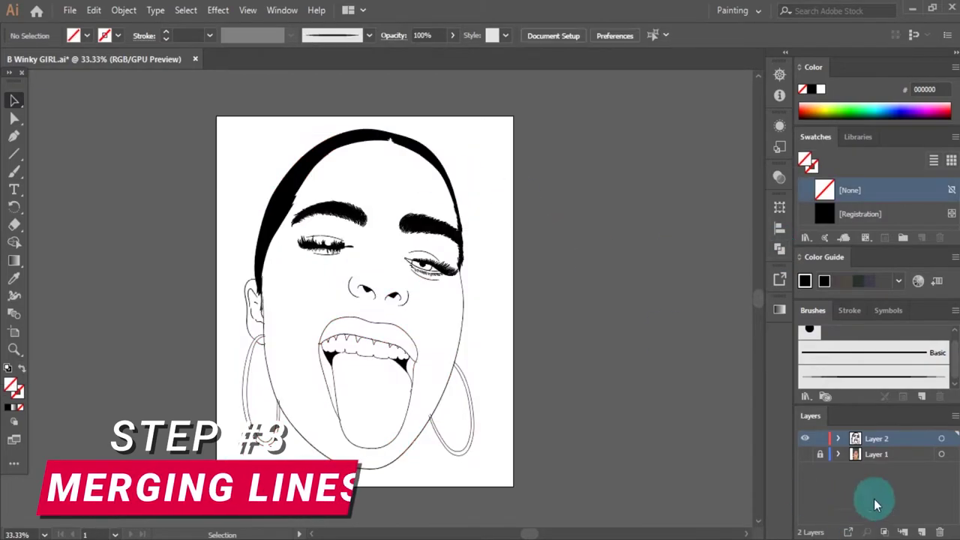
# Step: Duplicate the line-art layer, lock the copy, and keep working on the original
pyautogui.moveTo(876, 439); pyautogui.dragTo(919, 525)
pyautogui.click(820, 439)
pyautogui.click(876, 453)
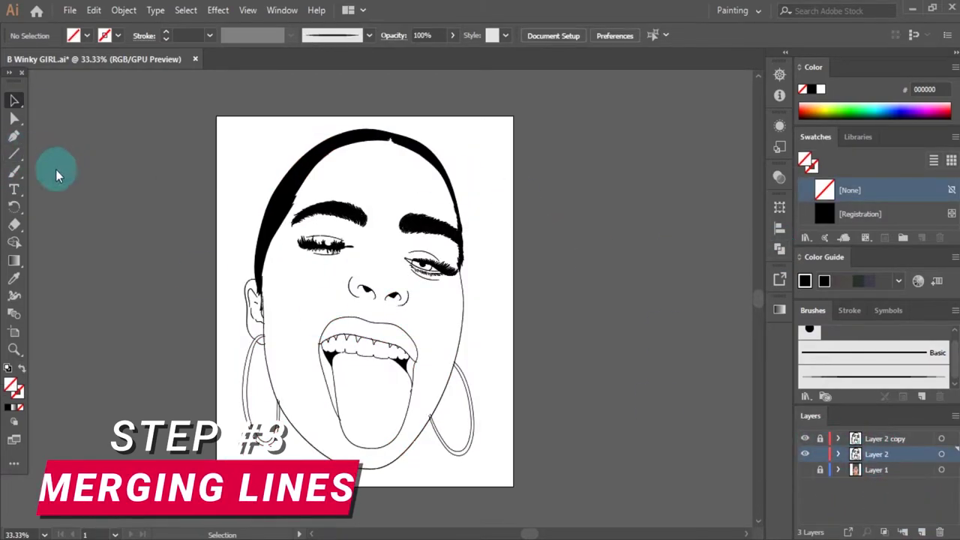
# Step: Draw a rectangle covering the whole artboard, filled with the tan skin tone ce8d6f
pyautogui.press('m')
pyautogui.doubleClick(11, 387)
pyautogui.write('ce8d6f')
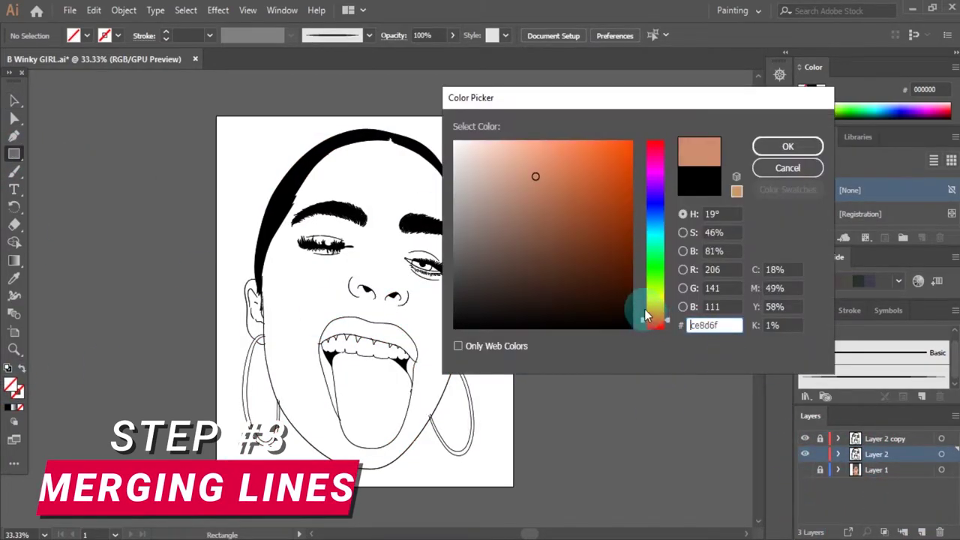
pyautogui.click(539, 176)
pyautogui.press('Return')
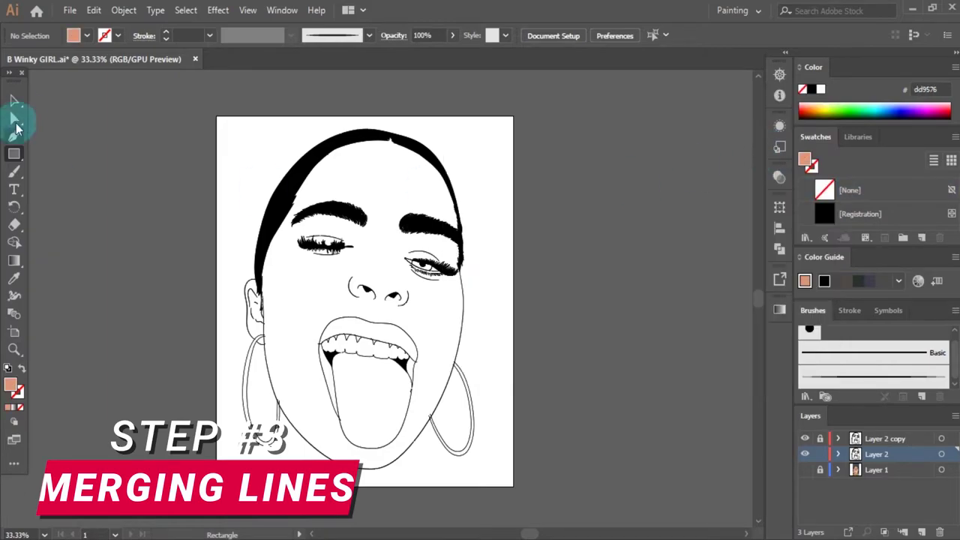
pyautogui.moveTo(206, 117); pyautogui.dragTo(504, 477)
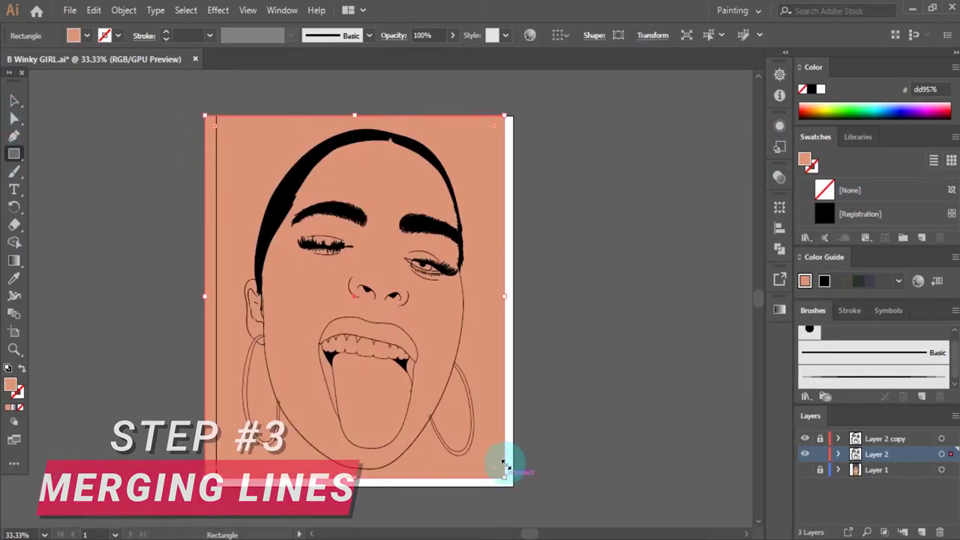
pyautogui.doubleClick(14, 386)
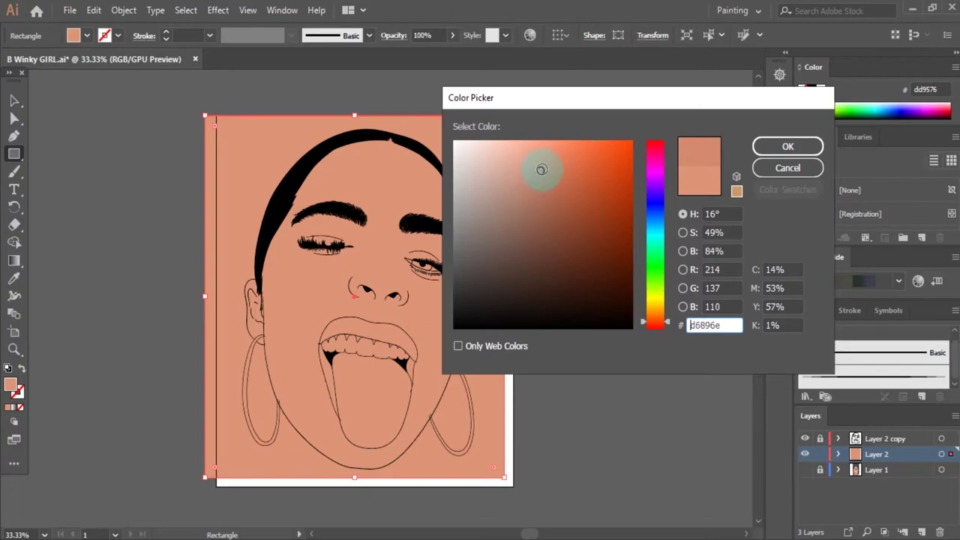
pyautogui.press('Return')
# Step: Send the skin-tone rectangle behind the line art and select it with all the artwork
pyautogui.rightClick(476, 187)
pyautogui.click(649, 460)
pyautogui.press('v')
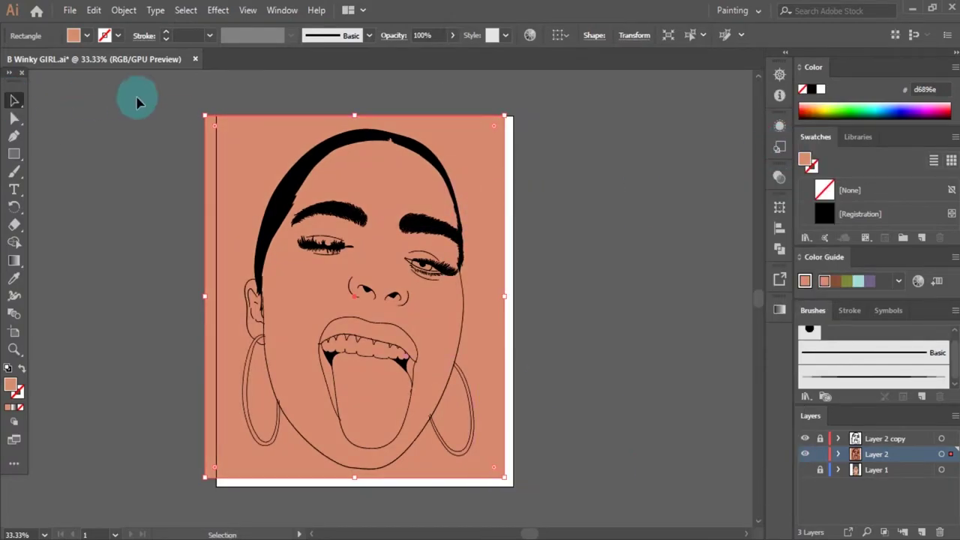
pyautogui.moveTo(137, 102); pyautogui.dragTo(563, 487)
pyautogui.click(779, 249)
# Step: Merge the rectangle with the line art and enter the merged group for editing
pyautogui.click(669, 283)
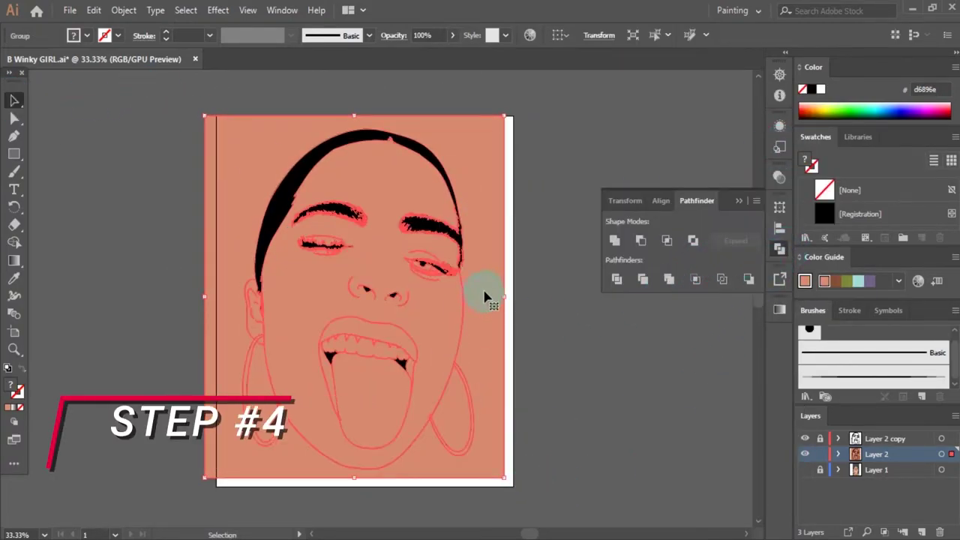
pyautogui.doubleClick(443, 142)
pyautogui.press('a')
pyautogui.scroll(-3, 317, 325)
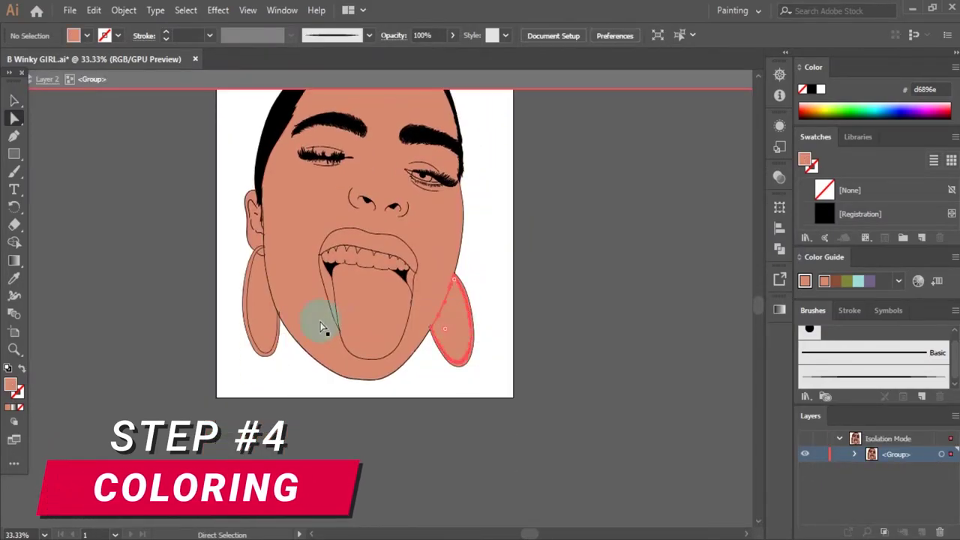
# Step: Fill the hoop earrings with a pale yellow
pyautogui.click(268, 318)
pyautogui.press('Delete')
pyautogui.scroll(5, 210, 317)
pyautogui.scroll(3, 502, 263)
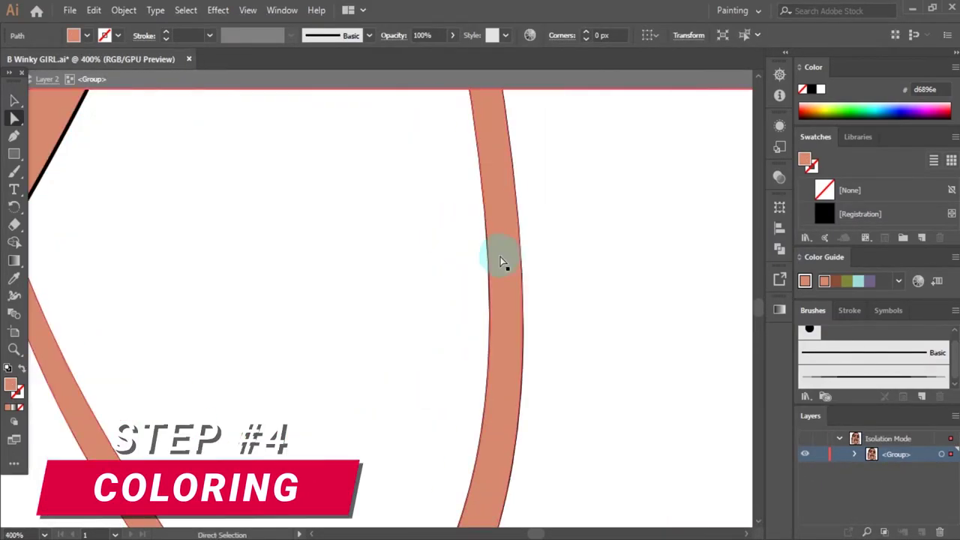
pyautogui.doubleClick(17, 387)
pyautogui.click(538, 150)
pyautogui.click(787, 146)
pyautogui.scroll(-3, 567, 274)
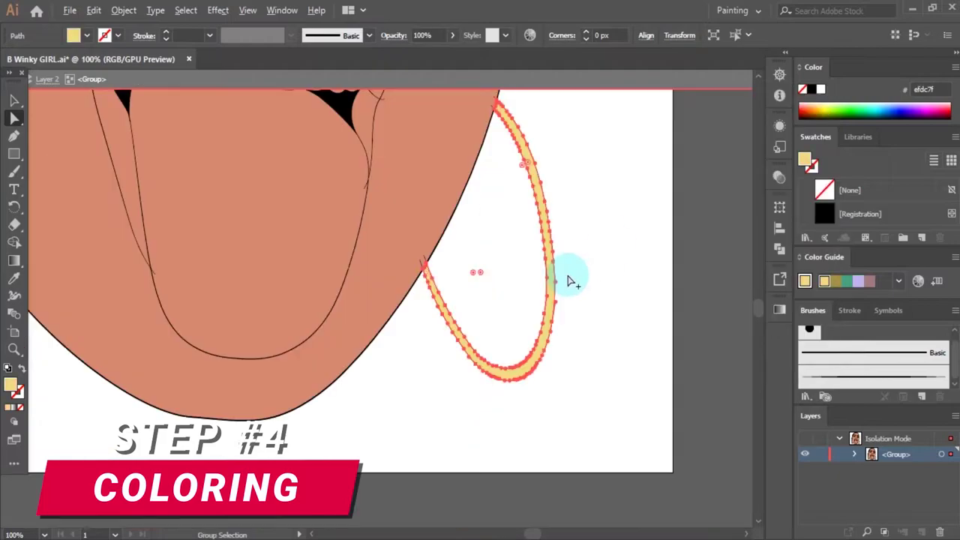
pyautogui.scroll(-2, 549, 311)
pyautogui.scroll(5, 527, 250)
# Step: Colour the open eye's iris brown, then clear the selection
pyautogui.click(418, 206)
pyautogui.scroll(-3, 417, 206)
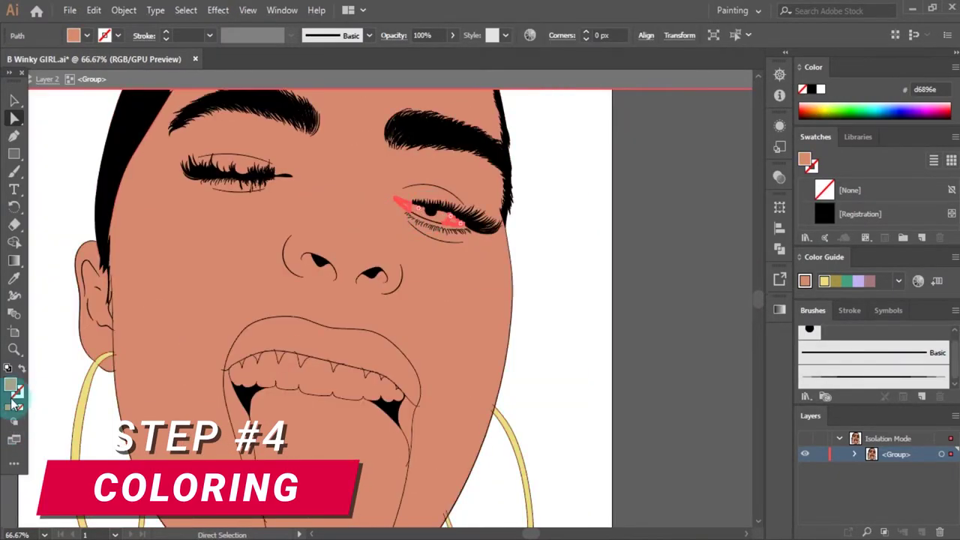
pyautogui.doubleClick(11, 386)
pyautogui.click(787, 146)
pyautogui.scroll(6, 442, 275)
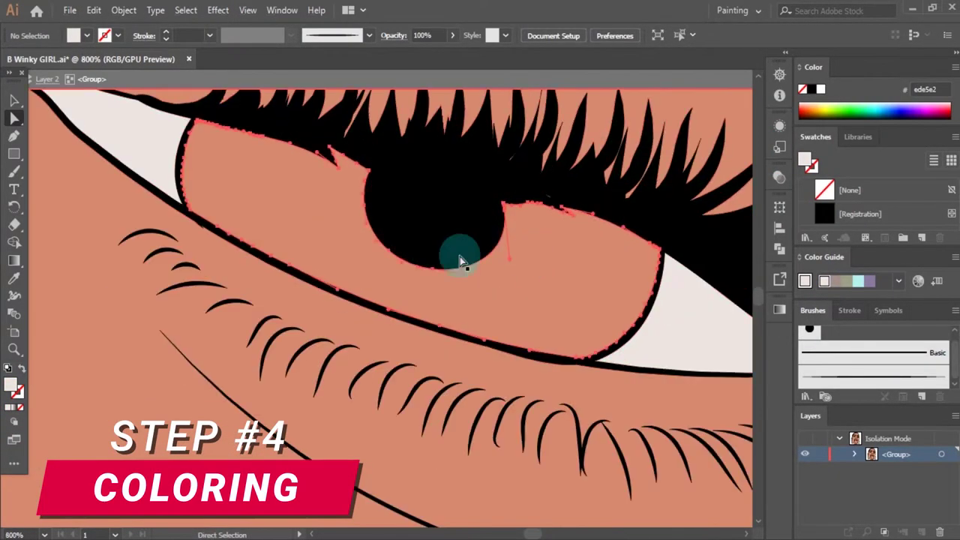
pyautogui.doubleClick(10, 385)
pyautogui.click(656, 315)
pyautogui.moveTo(540, 197); pyautogui.dragTo(548, 225)
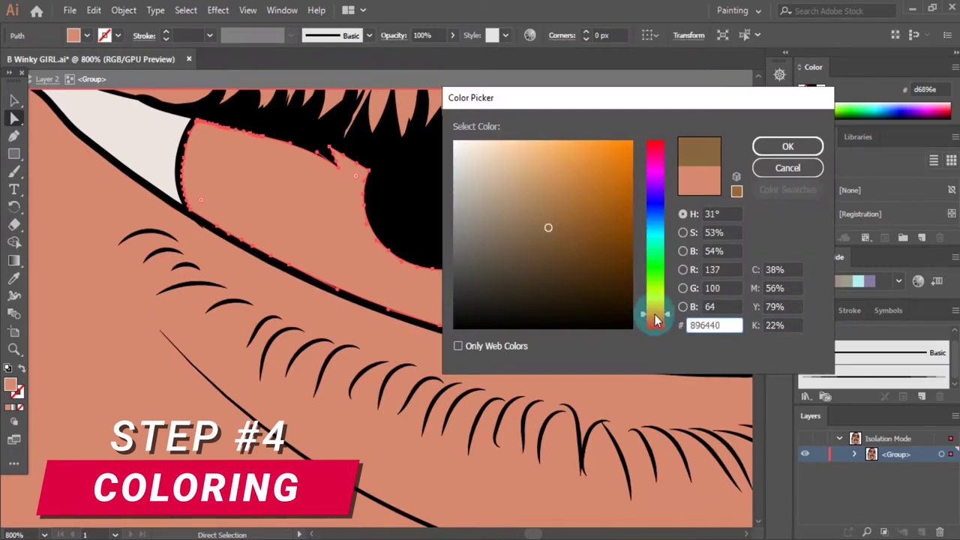
pyautogui.click(569, 232)
pyautogui.press('Return')
pyautogui.scroll(-8, 467, 235)
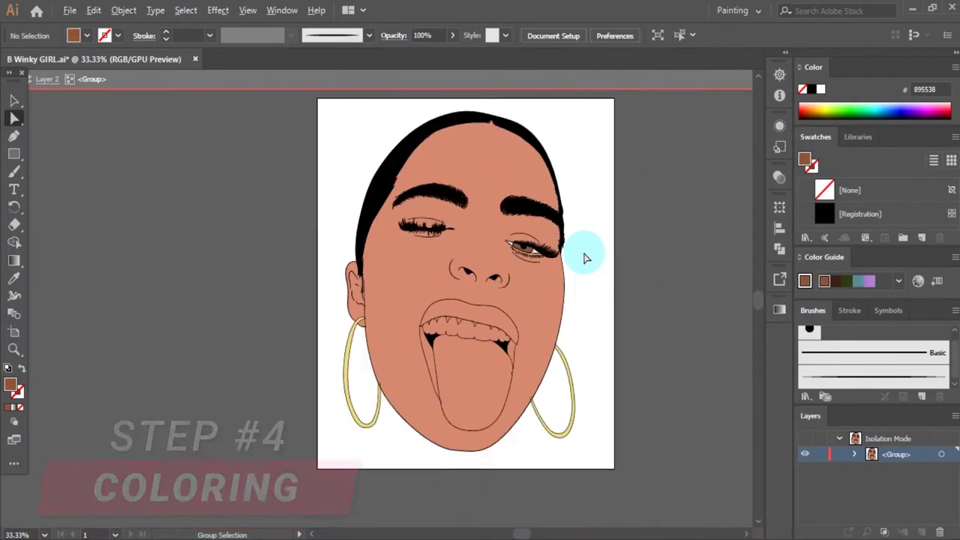
pyautogui.click(583, 257)
pyautogui.scroll(3, 472, 269)
# Step: Fill the teeth with light grey d1cac7
pyautogui.click(471, 264)
pyautogui.doubleClick(11, 385)
pyautogui.click(456, 169)
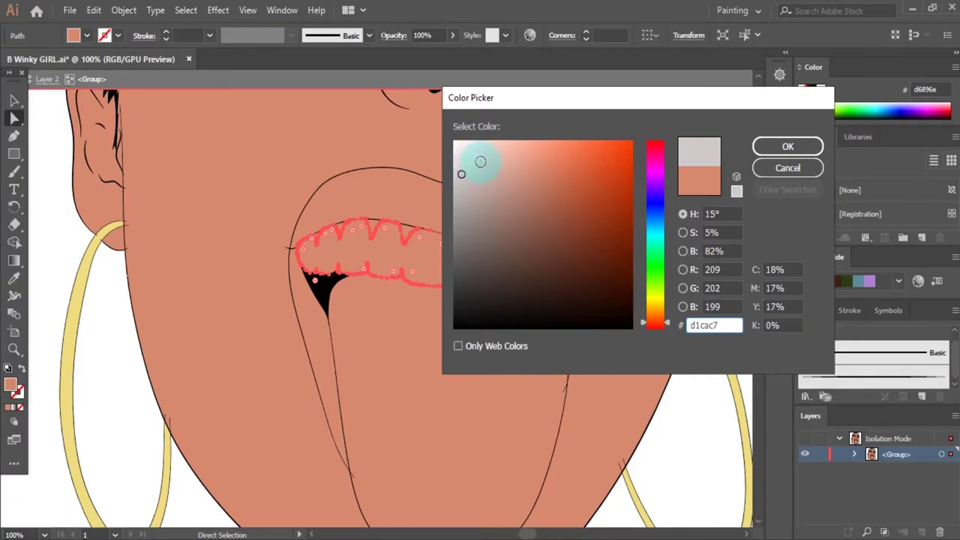
pyautogui.press('Return')
pyautogui.scroll(-2, 690, 251)
pyautogui.scroll(5, 619, 258)
pyautogui.scroll(-2, 508, 217)
# Step: Fill the gaps between the upper teeth with dark red
pyautogui.click(508, 217)
pyautogui.scroll(2, 457, 250)
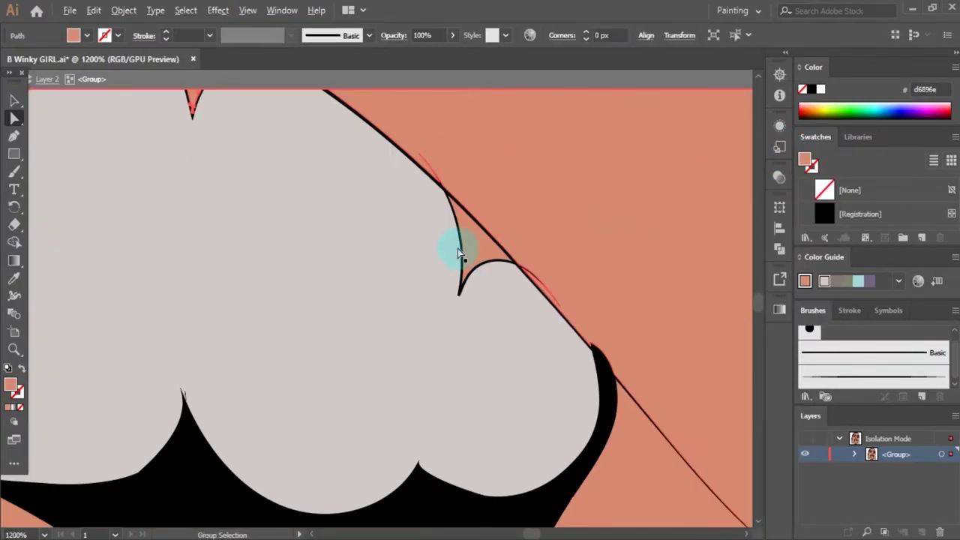
pyautogui.scroll(-3, 485, 216)
pyautogui.scroll(3, 485, 217)
pyautogui.scroll(-3, 215, 262)
pyautogui.scroll(1, 326, 215)
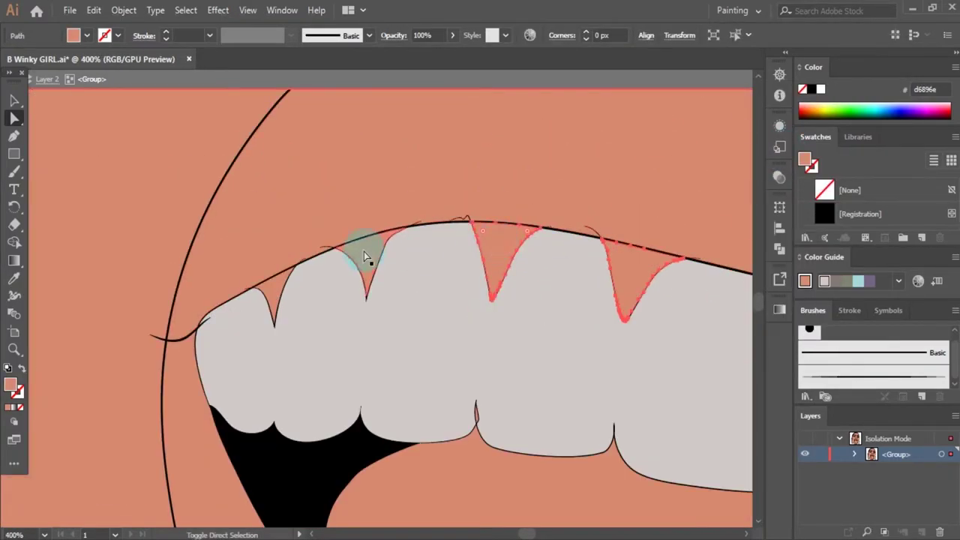
pyautogui.scroll(-3, 304, 285)
pyautogui.doubleClick(11, 385)
pyautogui.moveTo(552, 192); pyautogui.dragTo(561, 212)
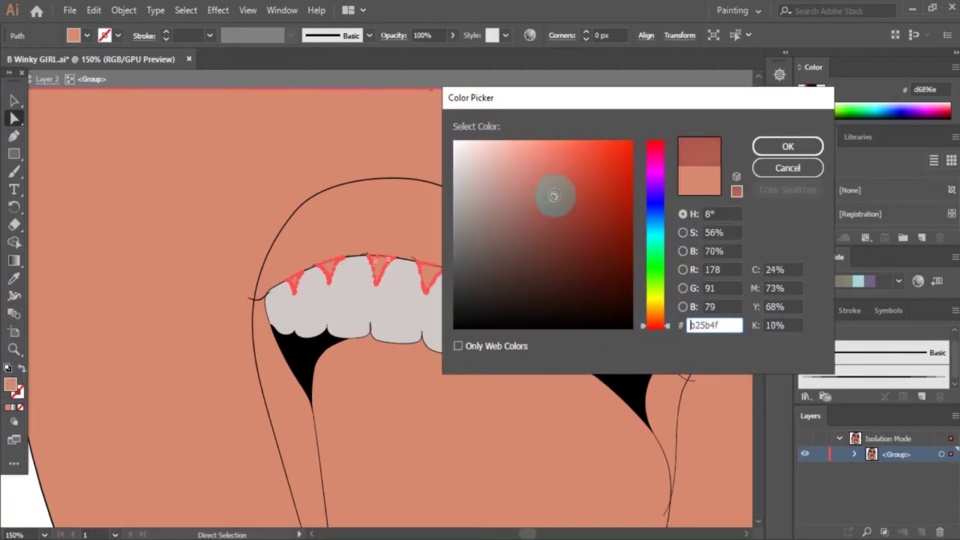
pyautogui.click(562, 228)
pyautogui.click(787, 146)
# Step: Adjust the tooth-gap colour to a slightly different red
pyautogui.scroll(-3, 682, 280)
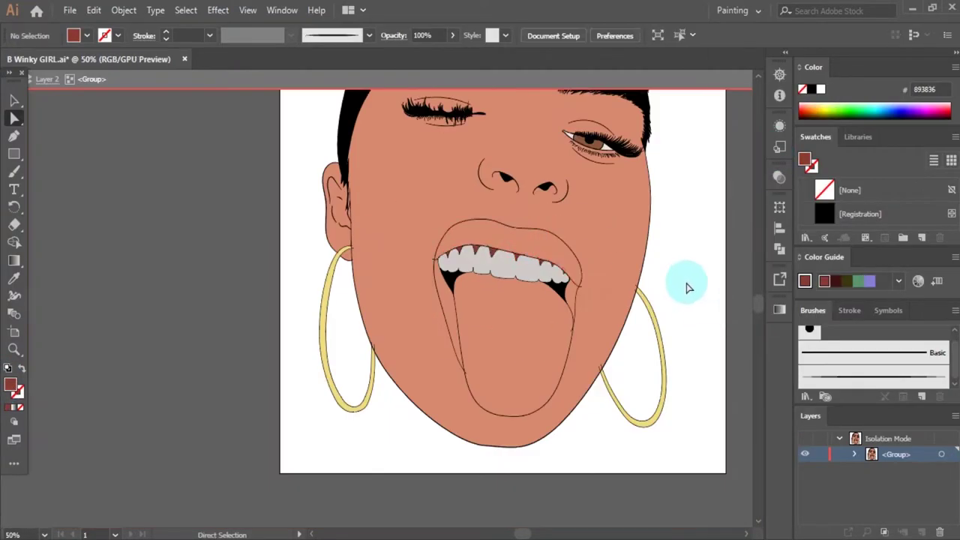
pyautogui.scroll(3, 548, 262)
pyautogui.scroll(-2, 546, 262)
pyautogui.doubleClick(11, 386)
pyautogui.click(561, 218)
pyautogui.click(787, 146)
pyautogui.scroll(-2, 582, 214)
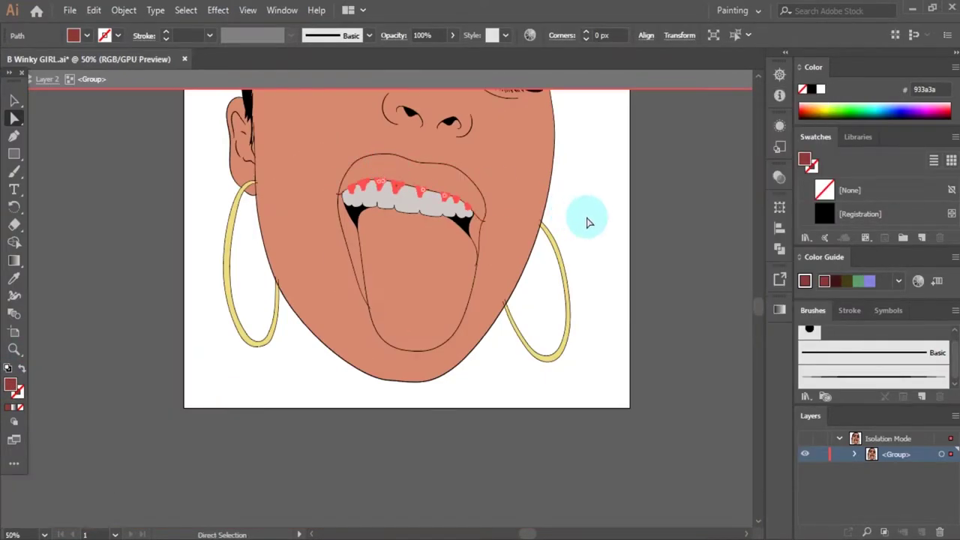
# Step: Colour the tongue pink
pyautogui.click(435, 251)
pyautogui.doubleClick(11, 385)
pyautogui.click(540, 197)
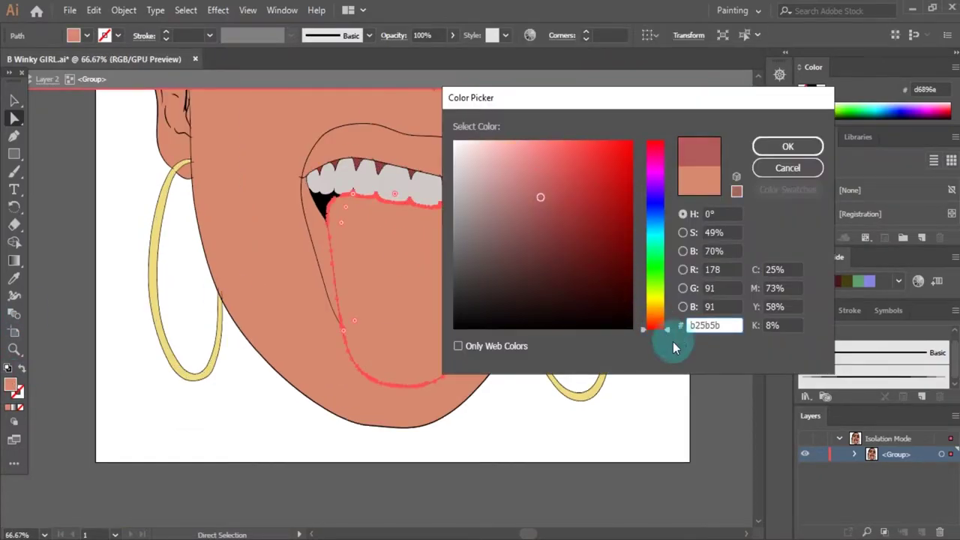
pyautogui.moveTo(654, 326); pyautogui.dragTo(650, 302)
pyautogui.click(527, 193)
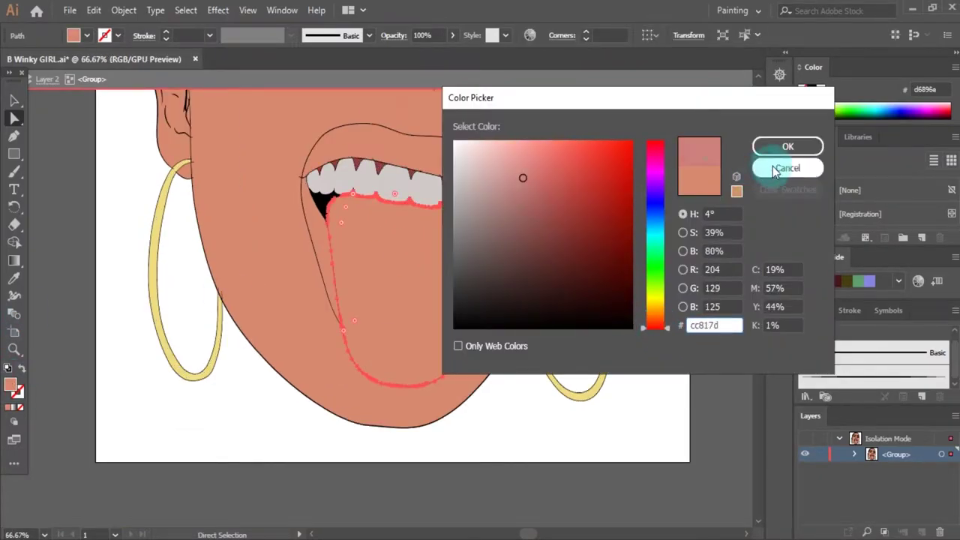
pyautogui.click(788, 146)
pyautogui.click(450, 300)
pyautogui.doubleClick(11, 386)
pyautogui.click(787, 146)
# Step: Fill the upper lip with a deep red
pyautogui.click(493, 207)
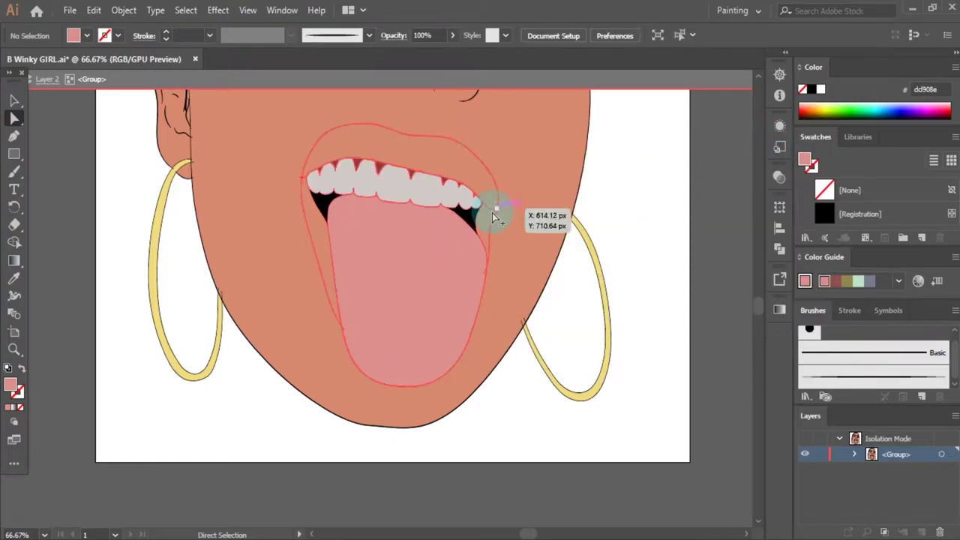
pyautogui.scroll(2, 492, 208)
pyautogui.doubleClick(10, 385)
pyautogui.click(540, 172)
pyautogui.click(557, 188)
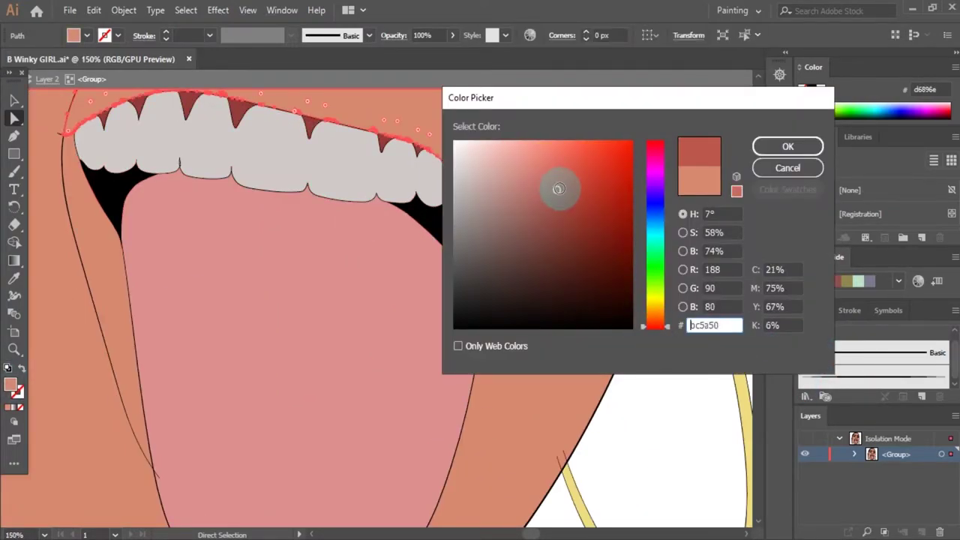
pyautogui.press('Return')
pyautogui.scroll(-1, 536, 227)
# Step: Fill the left inner-mouth shape with a skin tone
pyautogui.click(392, 238)
pyautogui.doubleClick(10, 385)
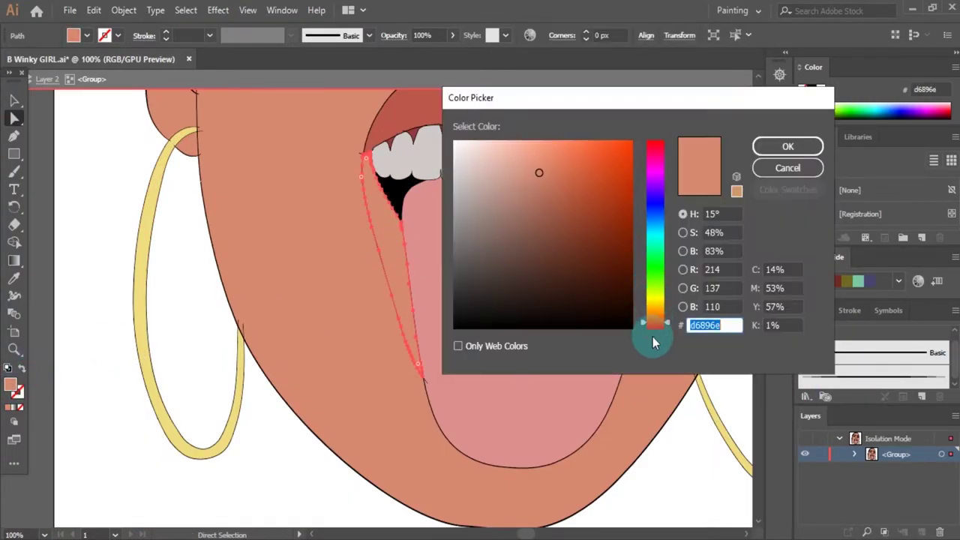
pyautogui.click(541, 174)
pyautogui.press('Return')
pyautogui.scroll(-2, 400, 287)
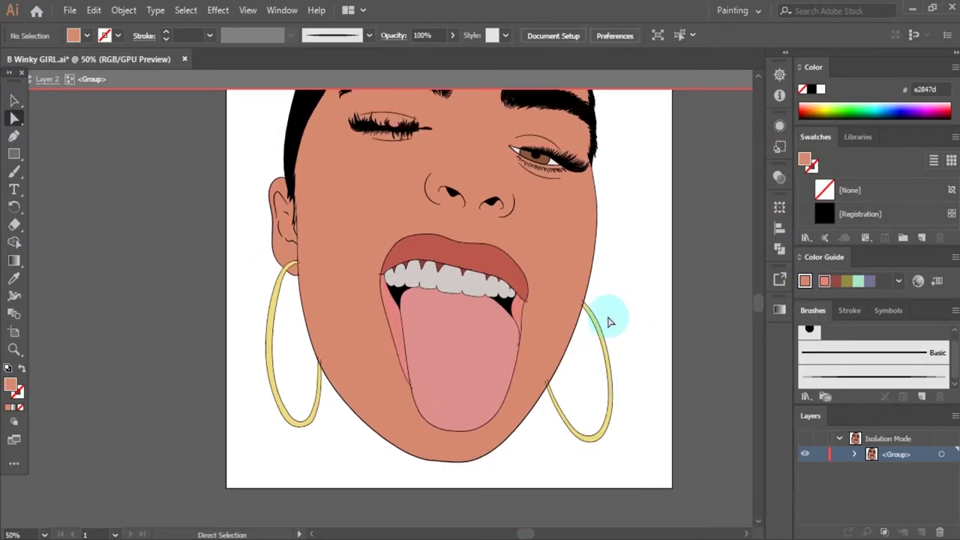
# Step: Reselect the tongue and confirm its pink fill
pyautogui.click(461, 335)
pyautogui.doubleClick(10, 386)
pyautogui.press('Return')
pyautogui.click(748, 299)
pyautogui.scroll(-1, 747, 300)
# Step: Exit the merged group, add a new shading layer, and set a dark brown fill
pyautogui.scroll(-1, 387, 317)
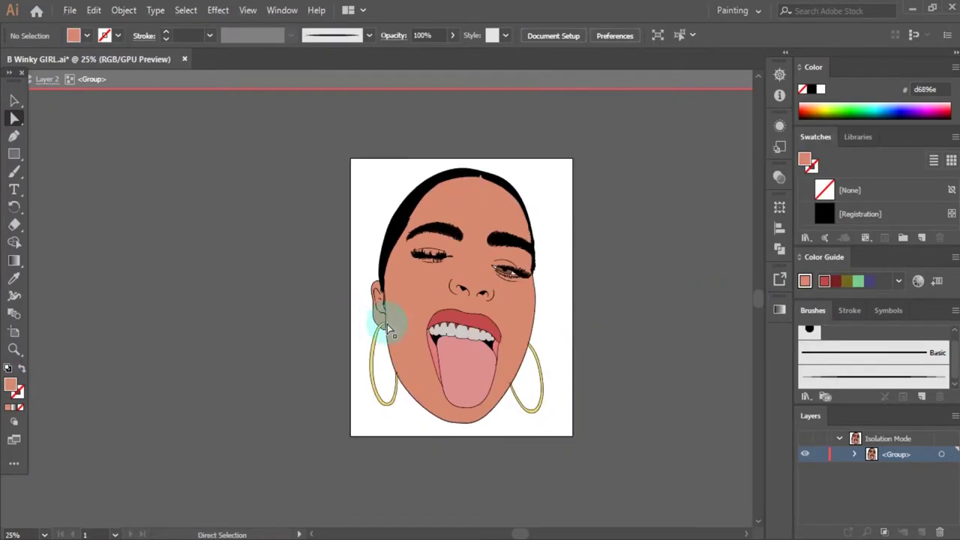
pyautogui.scroll(1, 570, 335)
pyautogui.doubleClick(640, 360)
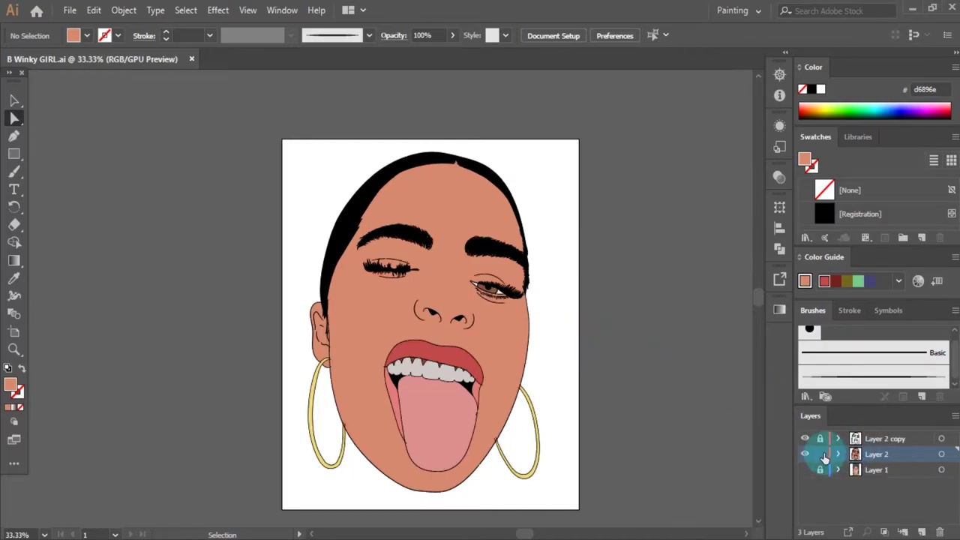
pyautogui.click(921, 531)
pyautogui.press('i')
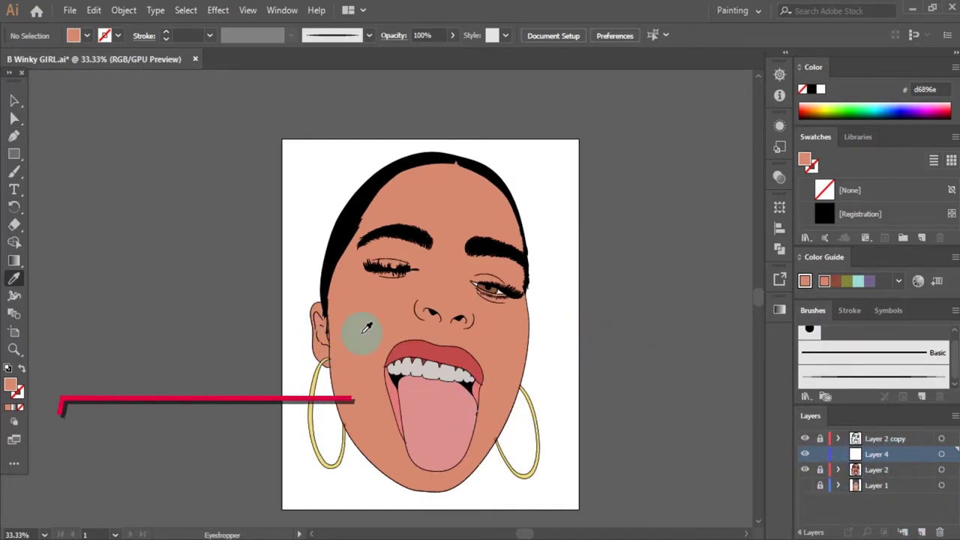
pyautogui.doubleClick(86, 383)
pyautogui.click(557, 225)
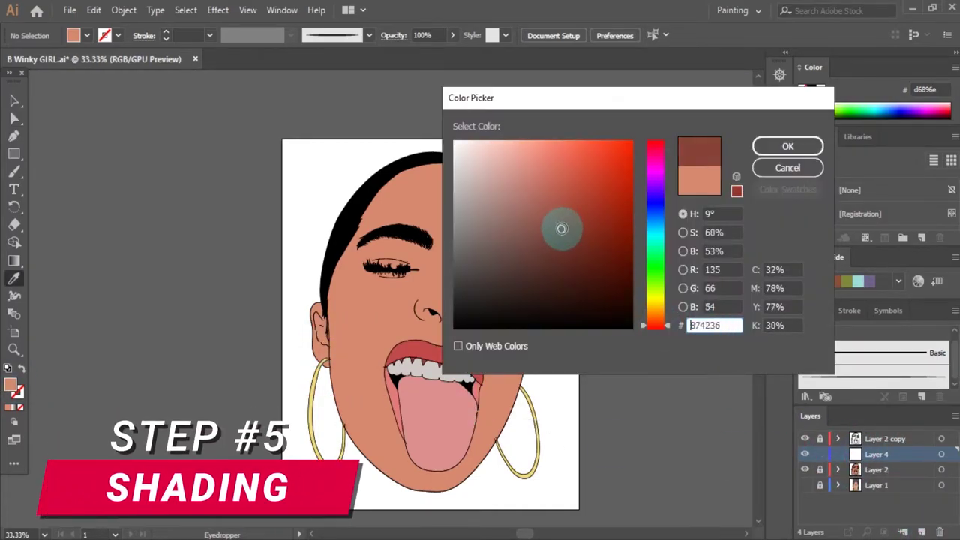
pyautogui.press('Return')
# Step: Draw a brown shadow shape above the open eye with the Pencil
pyautogui.click(14, 171)
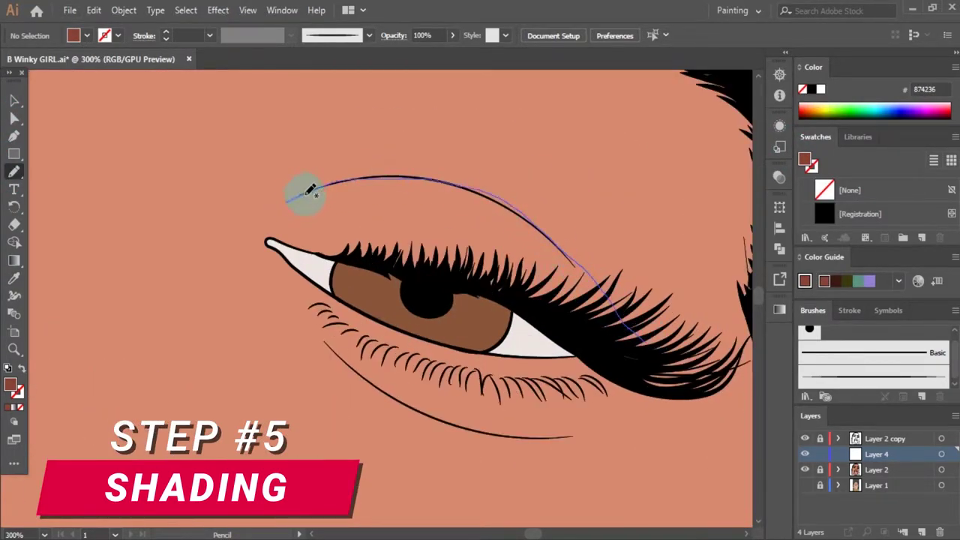
pyautogui.moveTo(382, 222); pyautogui.dragTo(647, 360)
pyautogui.keyDown('alt'); pyautogui.scroll(-3, 574, 325); pyautogui.keyUp('alt')
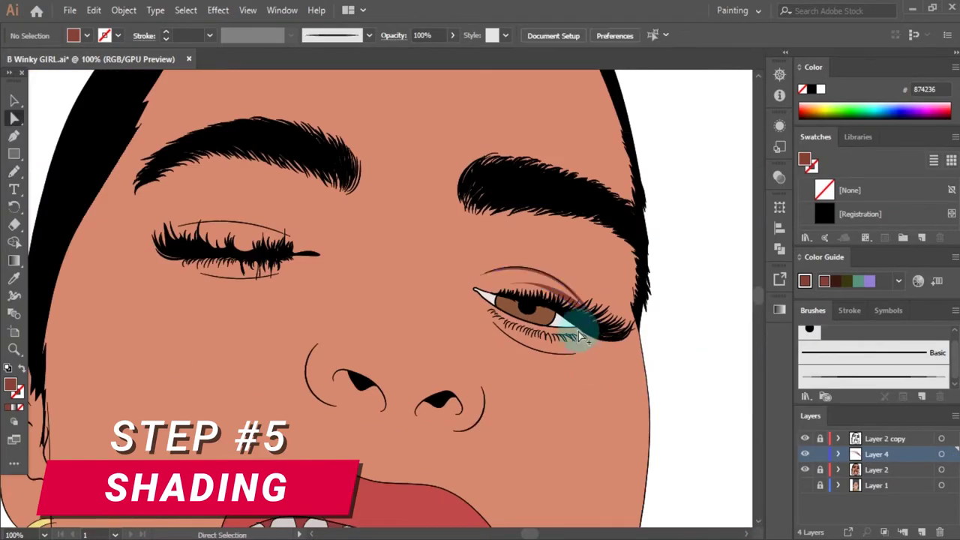
pyautogui.keyDown('alt'); pyautogui.scroll(3, 574, 332); pyautogui.keyUp('alt')
pyautogui.press('a')
pyautogui.press('n')
pyautogui.press('Return')
pyautogui.press('Return')
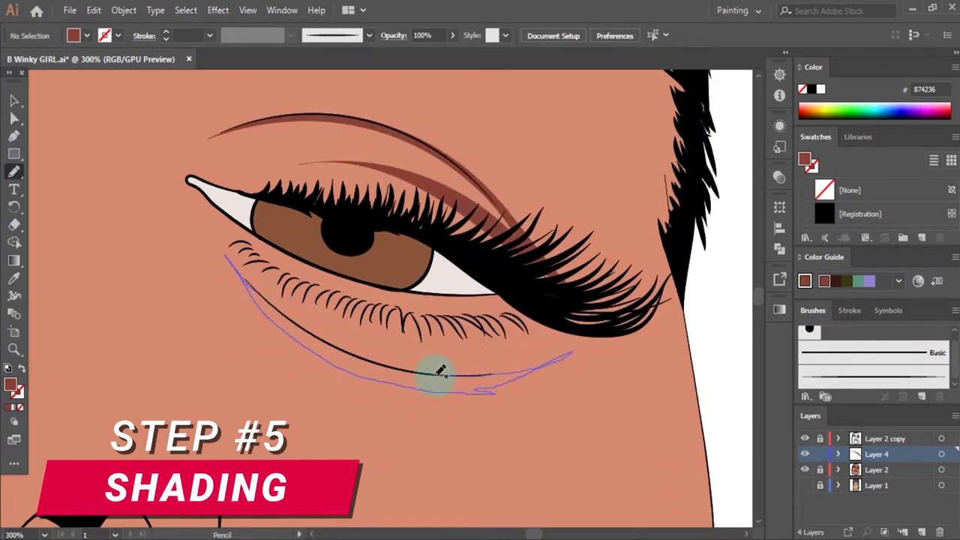
# Step: Draw brown shadows under the open eye, at its outer corner and along the lid crease
pyautogui.moveTo(440, 371); pyautogui.dragTo(539, 343)
pyautogui.moveTo(516, 286); pyautogui.dragTo(542, 289)
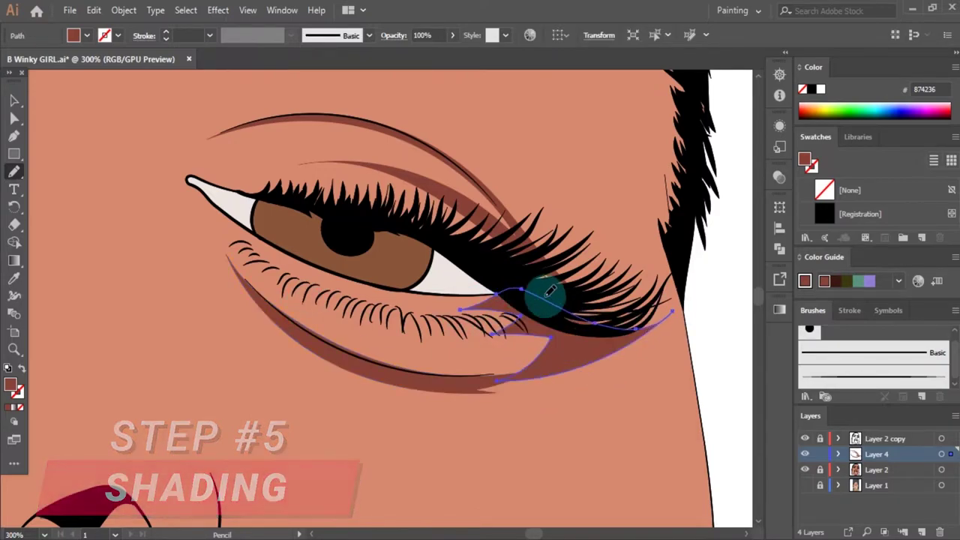
pyautogui.keyDown('alt'); pyautogui.scroll(-3, 542, 289); pyautogui.keyUp('alt')
pyautogui.keyDown('alt'); pyautogui.scroll(3, 568, 289); pyautogui.keyUp('alt')
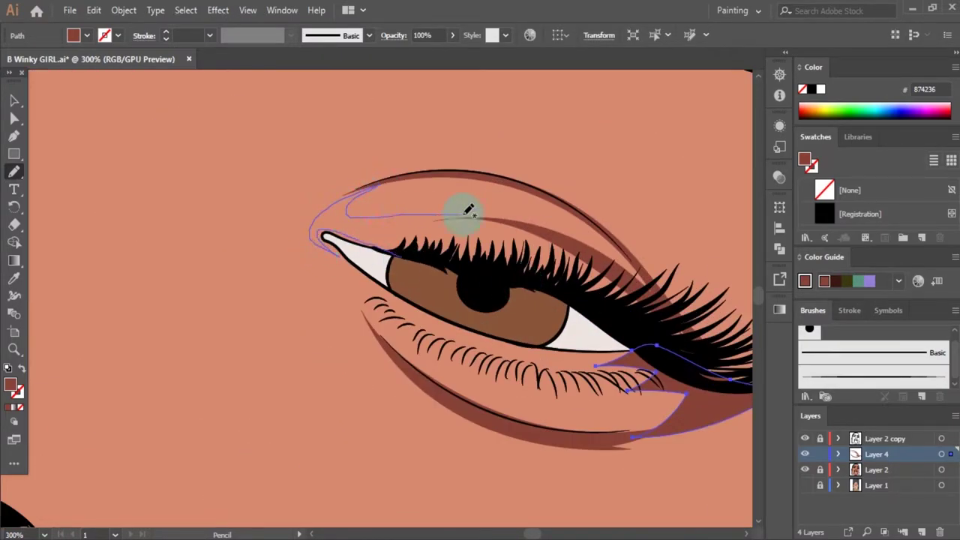
pyautogui.moveTo(469, 210); pyautogui.dragTo(463, 213)
pyautogui.press('a')
pyautogui.hotkey('ctrl', '0')
pyautogui.keyDown('alt'); pyautogui.scroll(5, 515, 268); pyautogui.keyUp('alt')
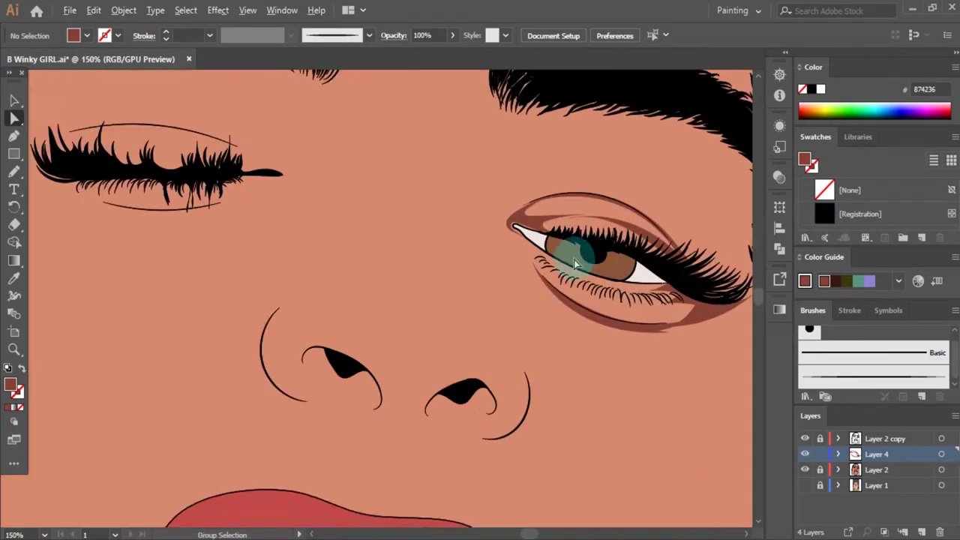
pyautogui.keyDown('alt'); pyautogui.scroll(-1, 520, 258); pyautogui.keyUp('alt')
pyautogui.press('n')
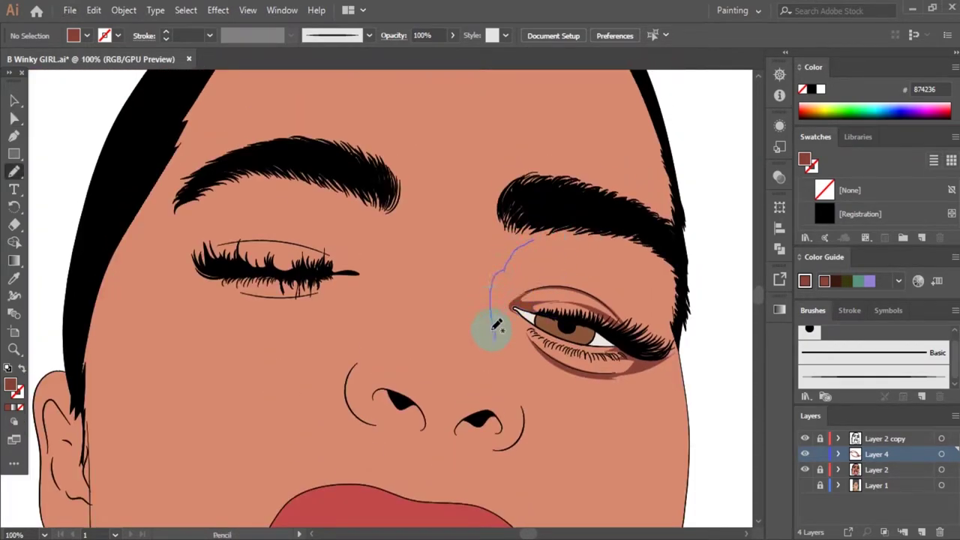
# Step: Draw a dark brown shadow between the open eye and brow, then reshape its top anchors
pyautogui.moveTo(509, 233); pyautogui.dragTo(503, 218)
pyautogui.press('a')
pyautogui.keyDown('alt'); pyautogui.scroll(2, 525, 322); pyautogui.keyUp('alt')
pyautogui.click(490, 326)
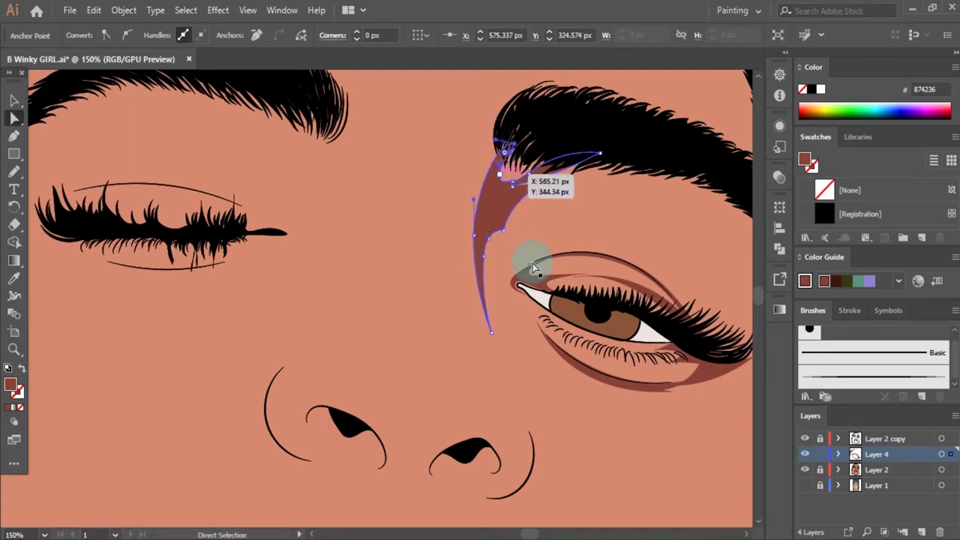
pyautogui.moveTo(506, 192)
pyautogui.mouseDown()
pyautogui.moveTo(494, 249)
pyautogui.moveTo(503, 146)
pyautogui.mouseUp()
pyautogui.hotkey('ctrl', 'shift', 'a')
pyautogui.keyDown('alt'); pyautogui.scroll(-3, 602, 291); pyautogui.keyUp('alt')
pyautogui.keyDown('alt'); pyautogui.scroll(3, 550, 242); pyautogui.keyUp('alt')
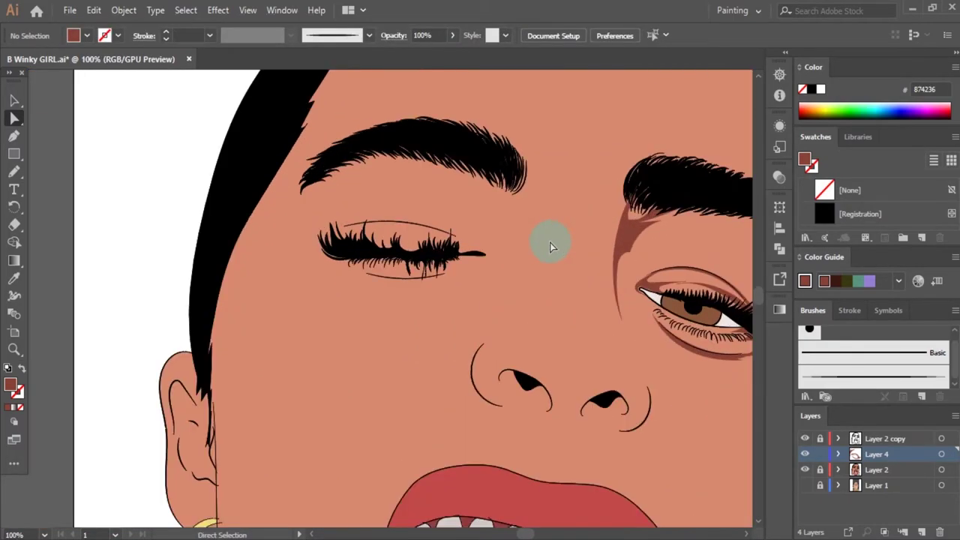
# Step: Add a brown shadow beside the winking eye's inner corner
pyautogui.press('n')
pyautogui.keyDown('alt'); pyautogui.scroll(1, 485, 205); pyautogui.keyUp('alt')
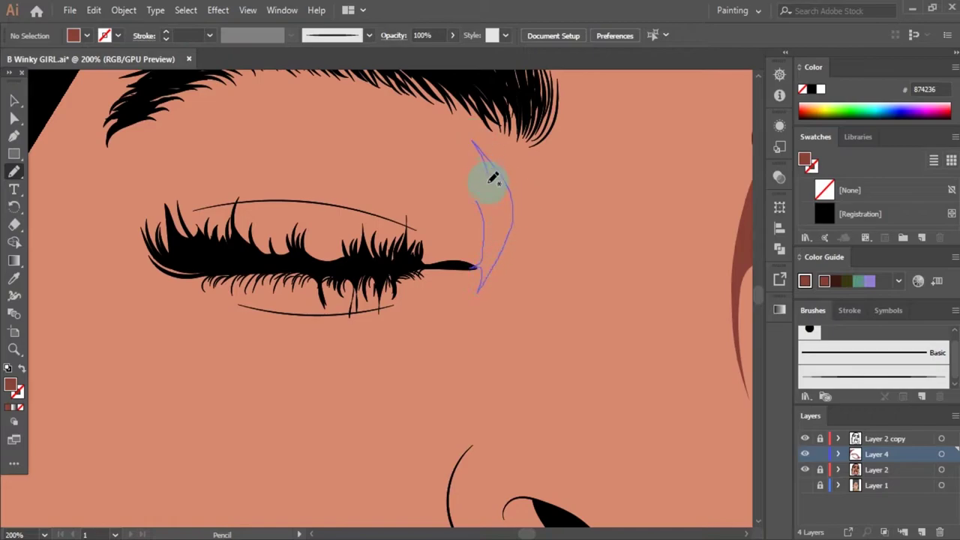
pyautogui.moveTo(492, 177); pyautogui.dragTo(458, 176)
pyautogui.scroll(2, 522, 259)
pyautogui.hotkey('ctrl', 'shift', 'a')
pyautogui.keyDown('alt'); pyautogui.scroll(-4, 540, 257); pyautogui.keyUp('alt')
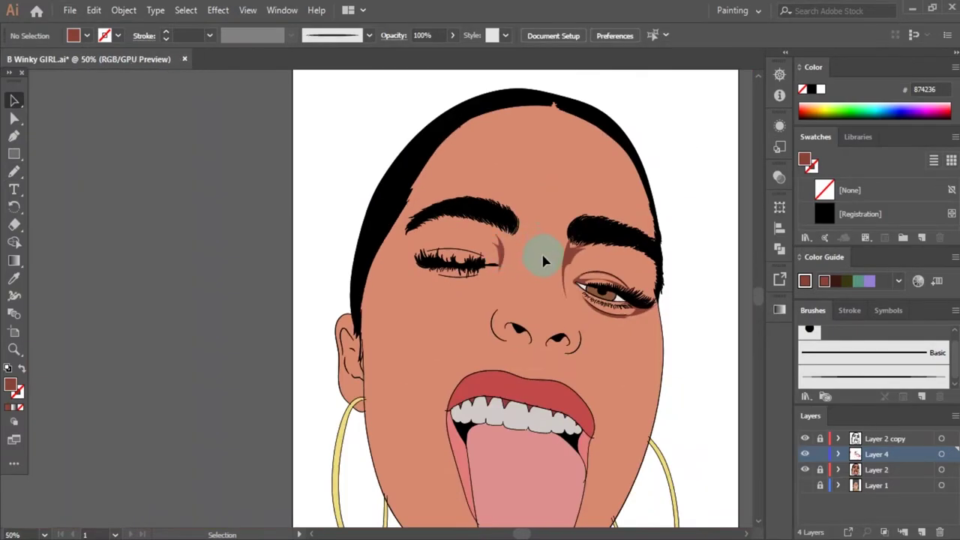
pyautogui.keyDown('alt'); pyautogui.scroll(3, 488, 262); pyautogui.keyUp('alt')
pyautogui.keyDown('alt'); pyautogui.scroll(-4, 536, 253); pyautogui.keyUp('alt')
pyautogui.keyDown('alt'); pyautogui.scroll(1, 562, 274); pyautogui.keyUp('alt')
pyautogui.keyDown('alt'); pyautogui.scroll(2, 446, 251); pyautogui.keyUp('alt')
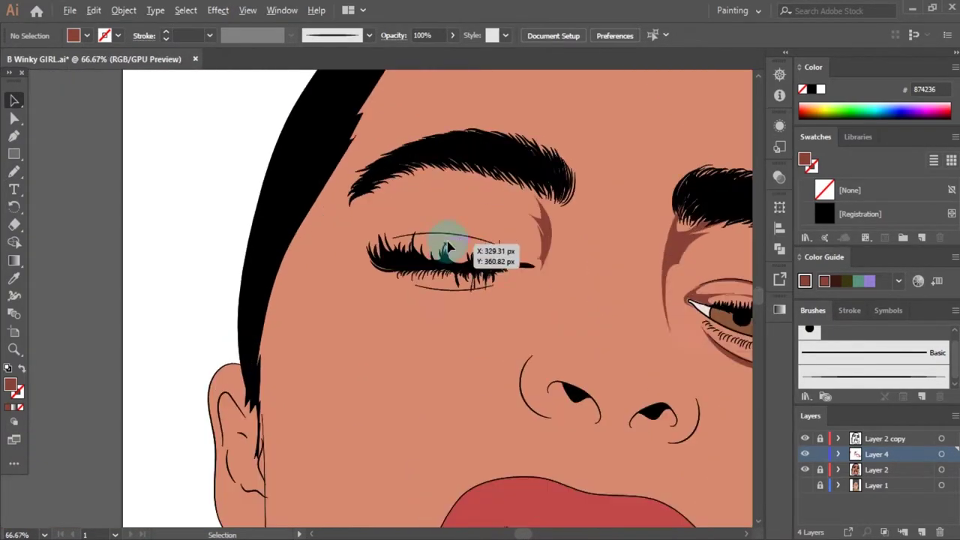
# Step: Draw brown shadows along the closed eye's upper and lower lids
pyautogui.press('n')
pyautogui.keyDown('alt'); pyautogui.scroll(1, 540, 236); pyautogui.keyUp('alt')
pyautogui.keyDown('alt'); pyautogui.scroll(1, 487, 234); pyautogui.keyUp('alt')
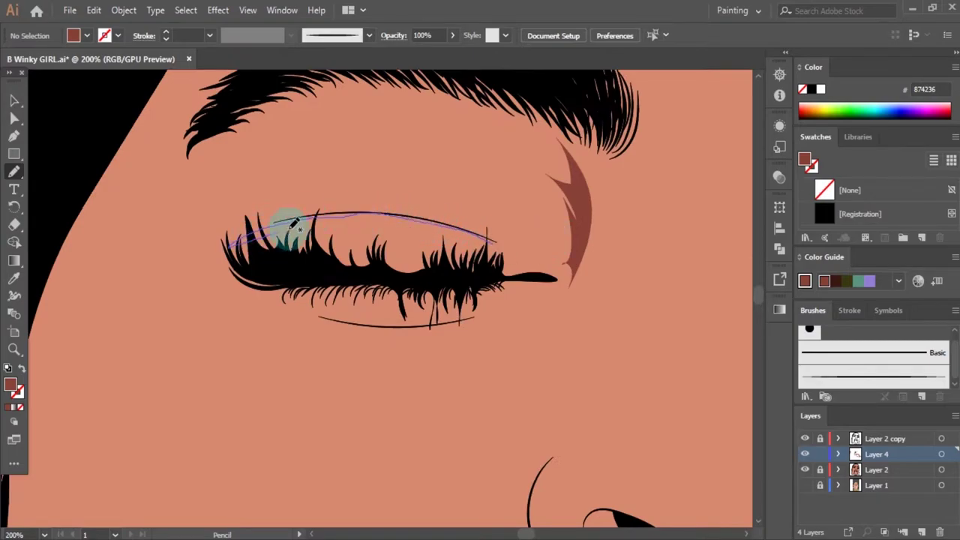
pyautogui.moveTo(534, 252); pyautogui.dragTo(528, 252)
pyautogui.scroll(-2, 302, 285)
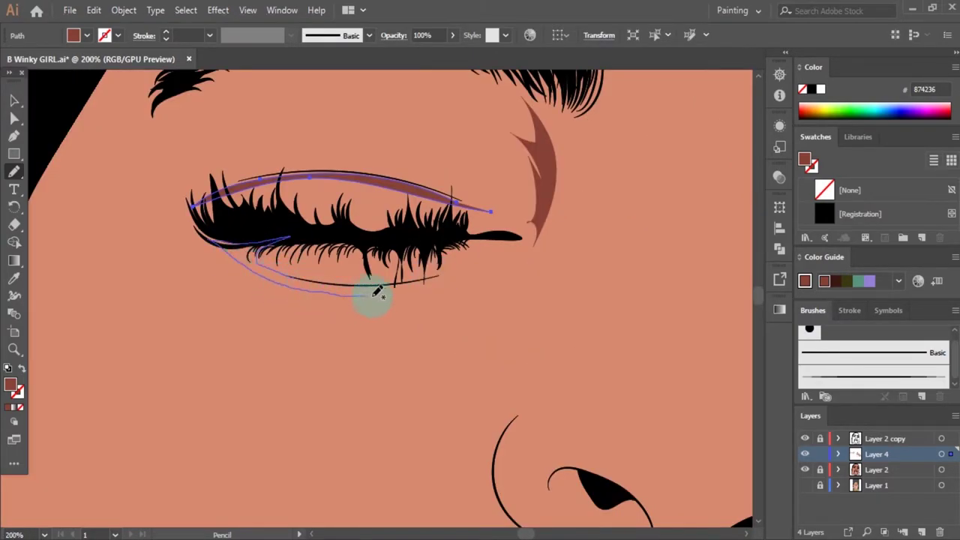
pyautogui.moveTo(377, 293); pyautogui.dragTo(525, 246)
pyautogui.keyDown('alt'); pyautogui.scroll(1, 528, 249); pyautogui.keyUp('alt')
pyautogui.keyDown('alt'); pyautogui.scroll(-5, 452, 250); pyautogui.keyUp('alt')
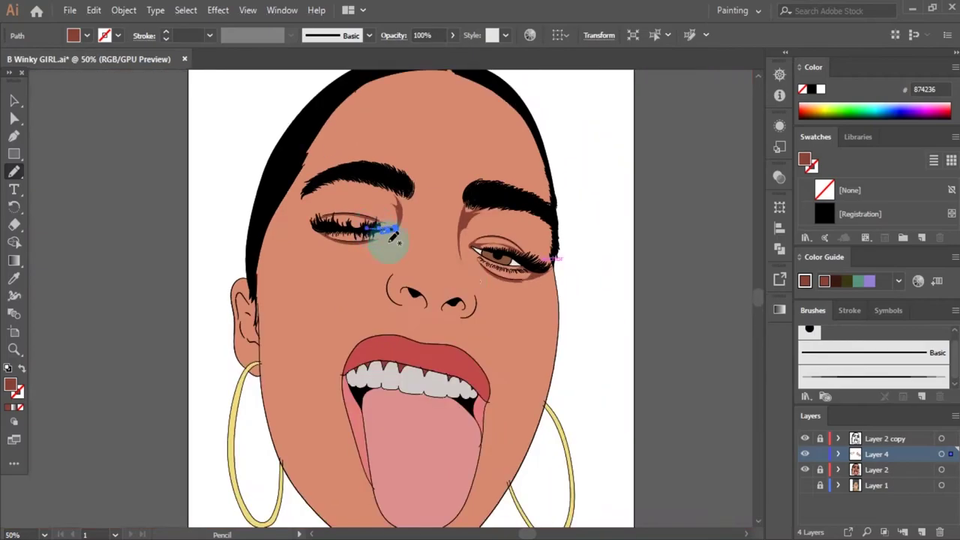
pyautogui.keyDown('alt'); pyautogui.scroll(2, 385, 236); pyautogui.keyUp('alt')
pyautogui.keyDown('alt'); pyautogui.scroll(-2, 407, 300); pyautogui.keyUp('alt')
pyautogui.keyDown('alt'); pyautogui.scroll(2, 434, 278); pyautogui.keyUp('alt')
pyautogui.keyDown('alt'); pyautogui.scroll(1, 486, 283); pyautogui.keyUp('alt')
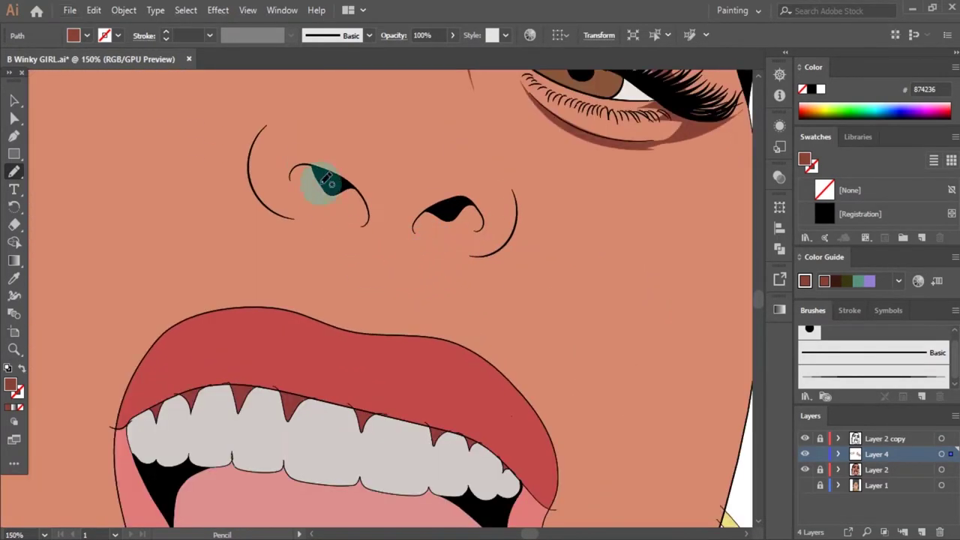
# Step: Add brown shadows around the left and right nostrils
pyautogui.moveTo(363, 185); pyautogui.dragTo(362, 188)
pyautogui.keyDown('alt'); pyautogui.scroll(1, 513, 229); pyautogui.keyUp('alt')
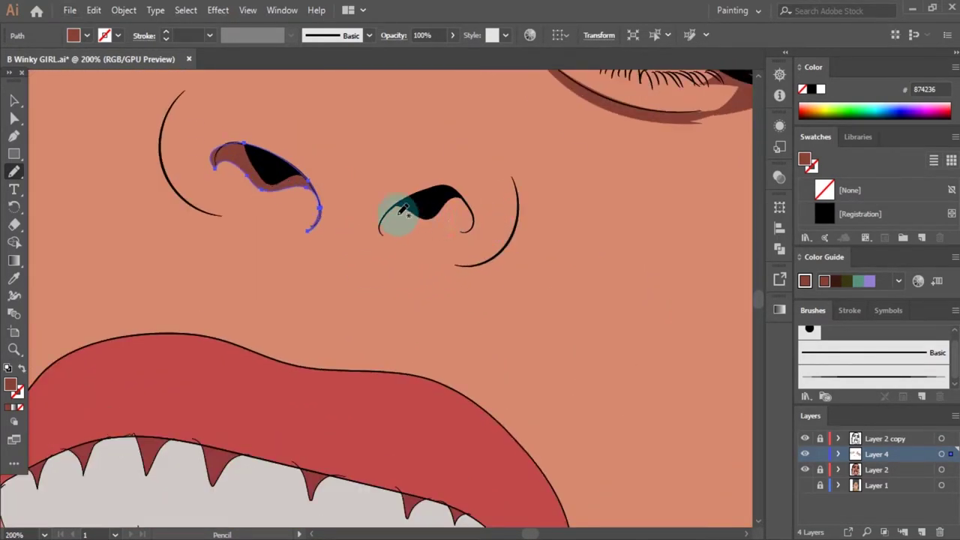
pyautogui.moveTo(450, 178); pyautogui.dragTo(448, 182)
pyautogui.keyDown('alt'); pyautogui.scroll(-4, 440, 240); pyautogui.keyUp('alt')
pyautogui.keyDown('alt'); pyautogui.scroll(4, 477, 219); pyautogui.keyUp('alt')
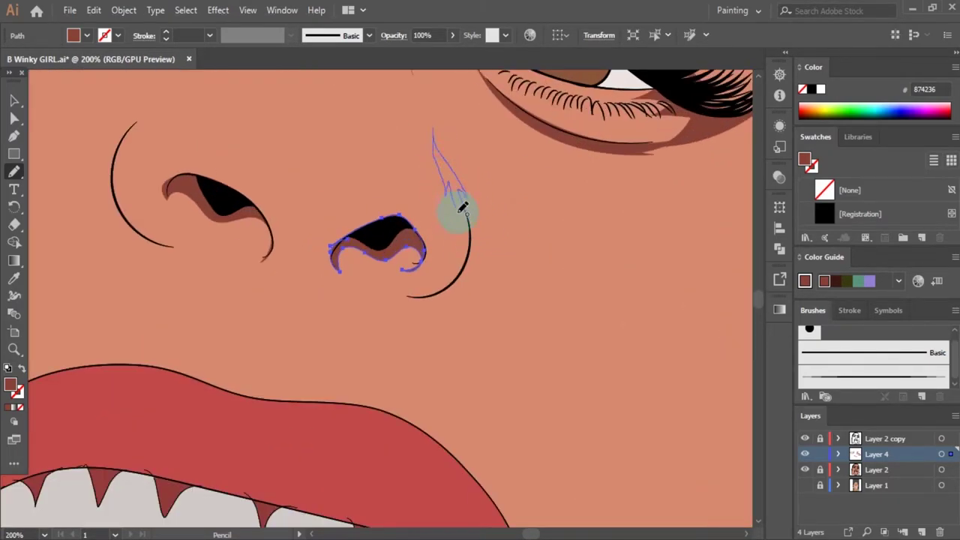
# Step: Draw a brown shadow along the right side of the nose
pyautogui.moveTo(474, 218); pyautogui.dragTo(475, 219)
pyautogui.keyDown('alt'); pyautogui.scroll(-4, 503, 223); pyautogui.keyUp('alt')
pyautogui.keyDown('alt'); pyautogui.scroll(5, 498, 284); pyautogui.keyUp('alt')
pyautogui.press('a')
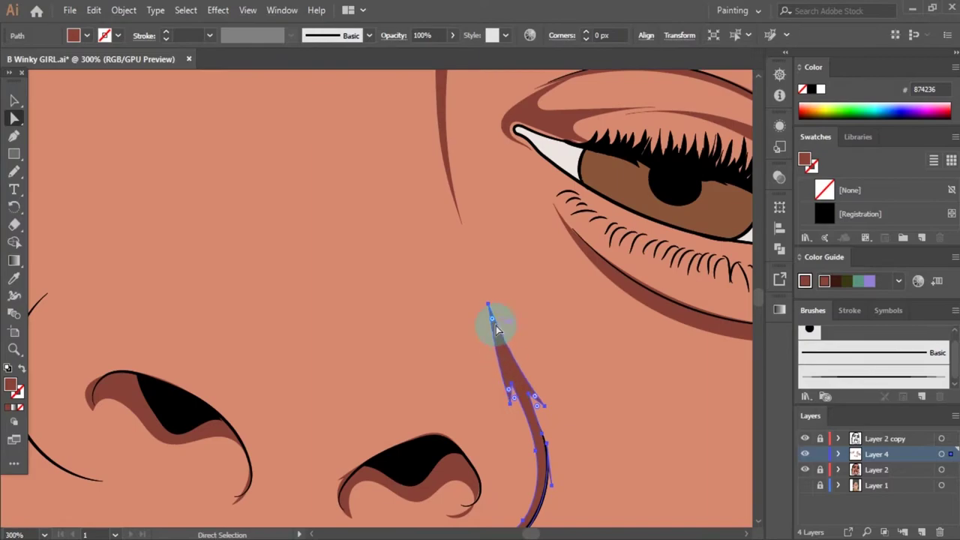
pyautogui.hotkey('ctrl', 'shift', 'a')
pyautogui.keyDown('alt'); pyautogui.scroll(-4, 524, 338); pyautogui.keyUp('alt')
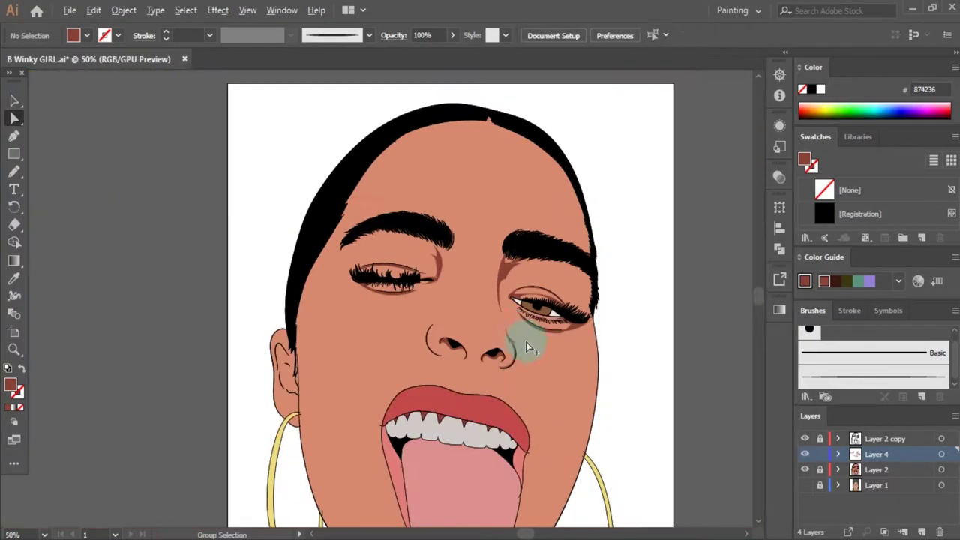
pyautogui.keyDown('alt'); pyautogui.scroll(3, 468, 331); pyautogui.keyUp('alt')
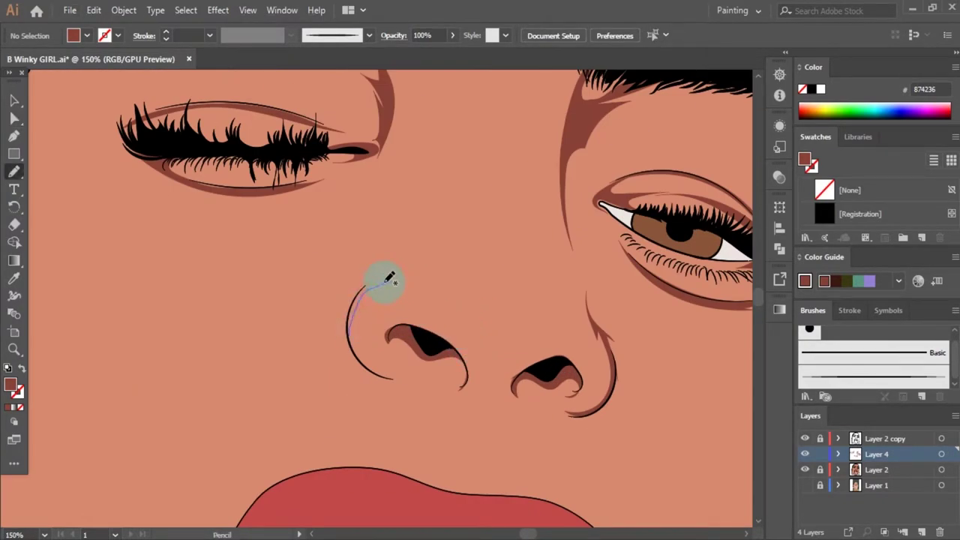
# Step: Draw a brown shadow along the left side of the nose and nudge one anchor
pyautogui.moveTo(367, 356); pyautogui.dragTo(369, 357)
pyautogui.keyDown('alt'); pyautogui.scroll(3, 367, 360); pyautogui.keyUp('alt')
pyautogui.press('a')
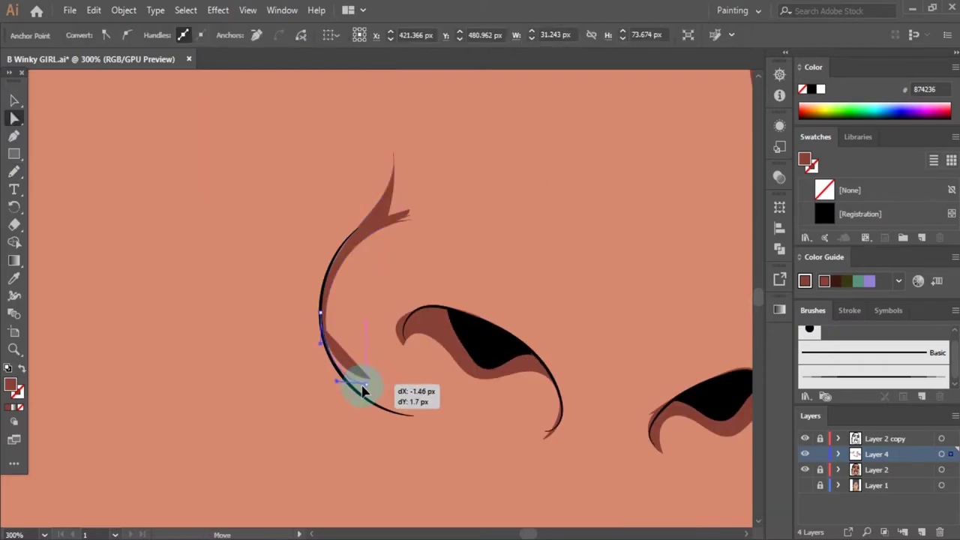
pyautogui.moveTo(330, 327); pyautogui.dragTo(332, 328)
pyautogui.hotkey('ctrl', 'shift', 'a')
pyautogui.keyDown('alt'); pyautogui.scroll(-4, 399, 387); pyautogui.keyUp('alt')
pyautogui.press('a')
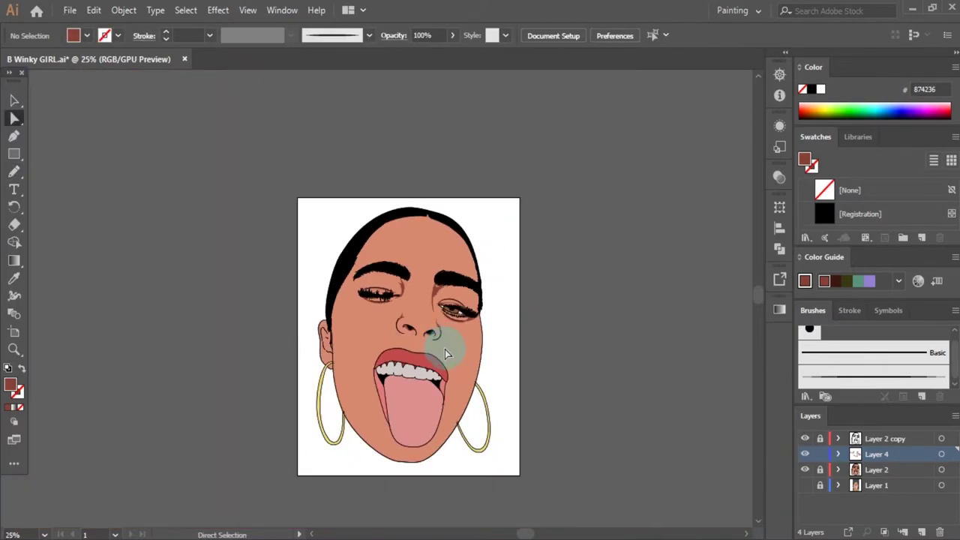
pyautogui.keyDown('alt'); pyautogui.scroll(3, 445, 337); pyautogui.keyUp('alt')
pyautogui.keyDown('alt'); pyautogui.scroll(-4, 439, 267); pyautogui.keyUp('alt')
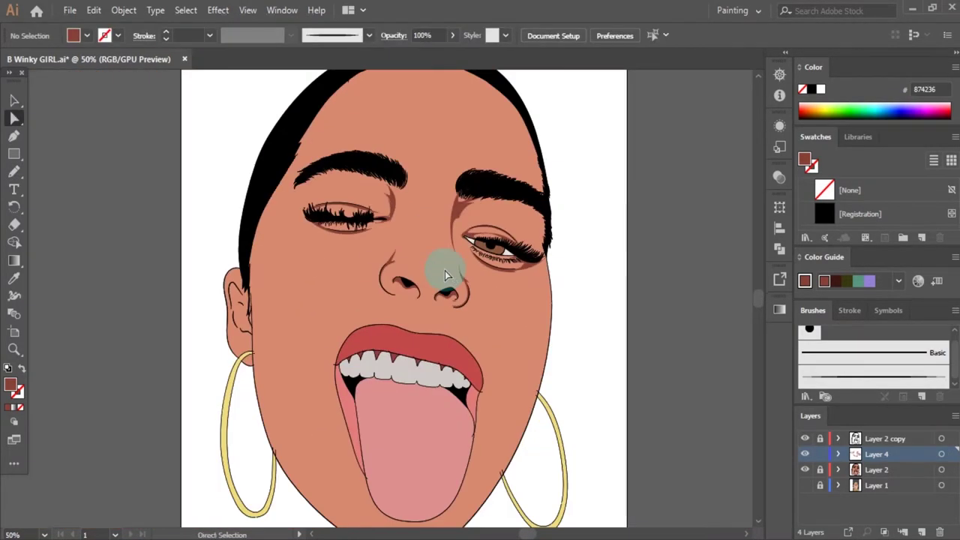
pyautogui.keyDown('alt'); pyautogui.scroll(2, 353, 290); pyautogui.keyUp('alt')
# Step: Hide Layer 2 and trace the left cheek's smile line from the reference photo
pyautogui.keyDown('alt'); pyautogui.scroll(-2, 353, 289); pyautogui.keyUp('alt')
pyautogui.press('n')
pyautogui.click(805, 469)
pyautogui.keyDown('alt'); pyautogui.scroll(2, 386, 133); pyautogui.keyUp('alt')
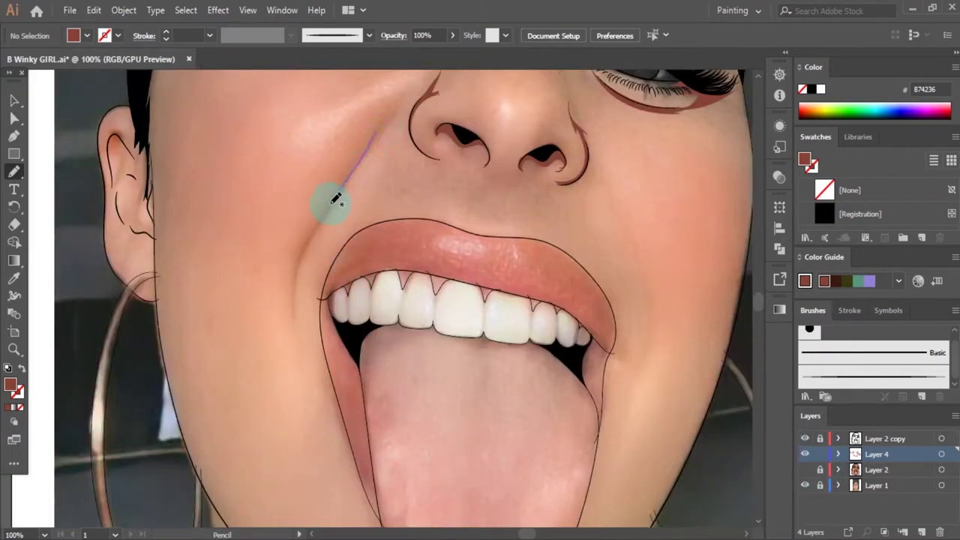
pyautogui.moveTo(391, 122); pyautogui.dragTo(392, 118)
pyautogui.scroll(2, 411, 217)
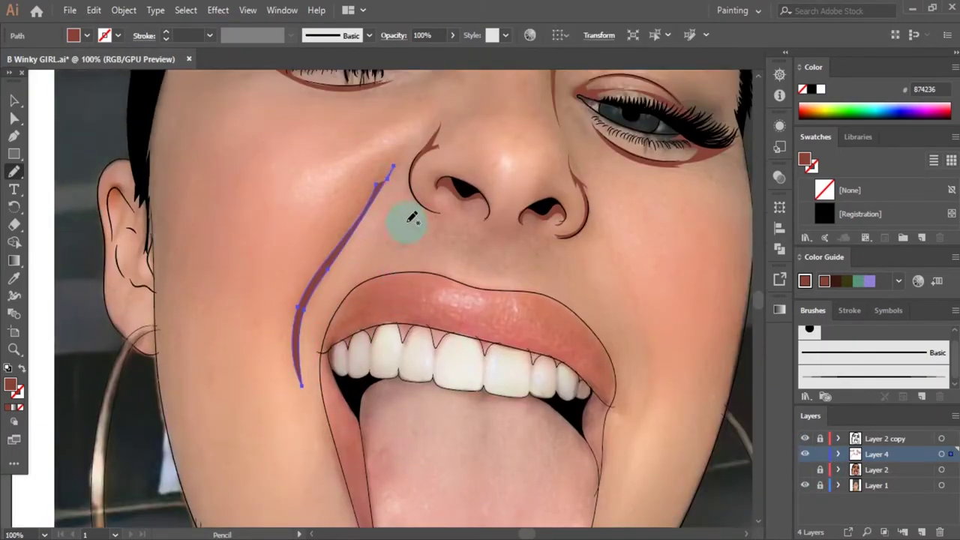
pyautogui.keyDown('alt'); pyautogui.scroll(-1, 402, 153); pyautogui.keyUp('alt')
pyautogui.click(805, 469)
pyautogui.keyDown('alt'); pyautogui.scroll(-1, 488, 300); pyautogui.keyUp('alt')
pyautogui.press('a')
pyautogui.keyDown('alt'); pyautogui.scroll(-2, 557, 322); pyautogui.keyUp('alt')
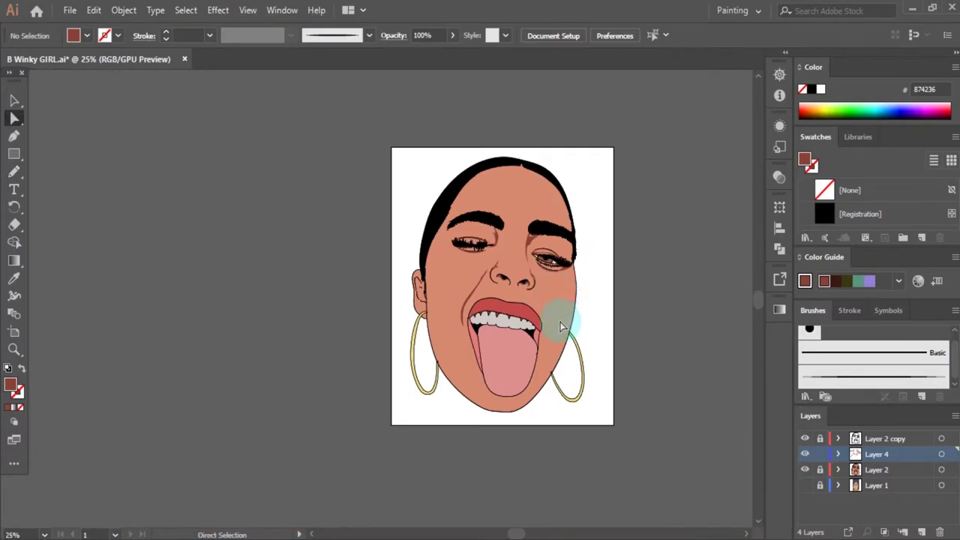
pyautogui.keyDown('alt'); pyautogui.scroll(1, 557, 321); pyautogui.keyUp('alt')
# Step: Hide Layer 2 and the reference photo, then shade the left nostril's outer edge
pyautogui.click(804, 469)
pyautogui.keyDown('alt'); pyautogui.scroll(2, 519, 318); pyautogui.keyUp('alt')
pyautogui.keyDown('alt'); pyautogui.scroll(1, 603, 225); pyautogui.keyUp('alt')
pyautogui.press('n')
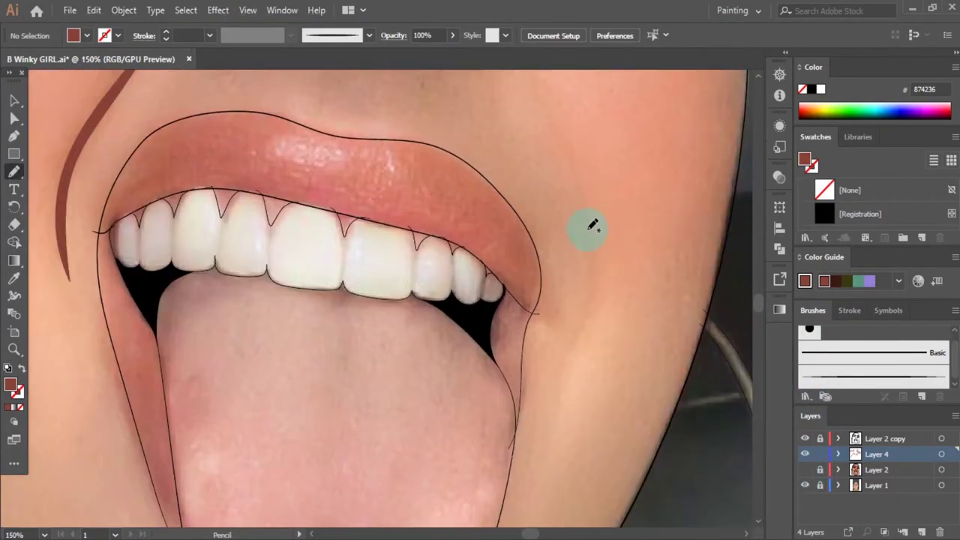
pyautogui.click(804, 485)
pyautogui.keyDown('alt'); pyautogui.scroll(-1, 499, 289); pyautogui.keyUp('alt')
pyautogui.keyDown('alt'); pyautogui.scroll(-2, 507, 282); pyautogui.keyUp('alt')
pyautogui.keyDown('alt'); pyautogui.scroll(1, 488, 275); pyautogui.keyUp('alt')
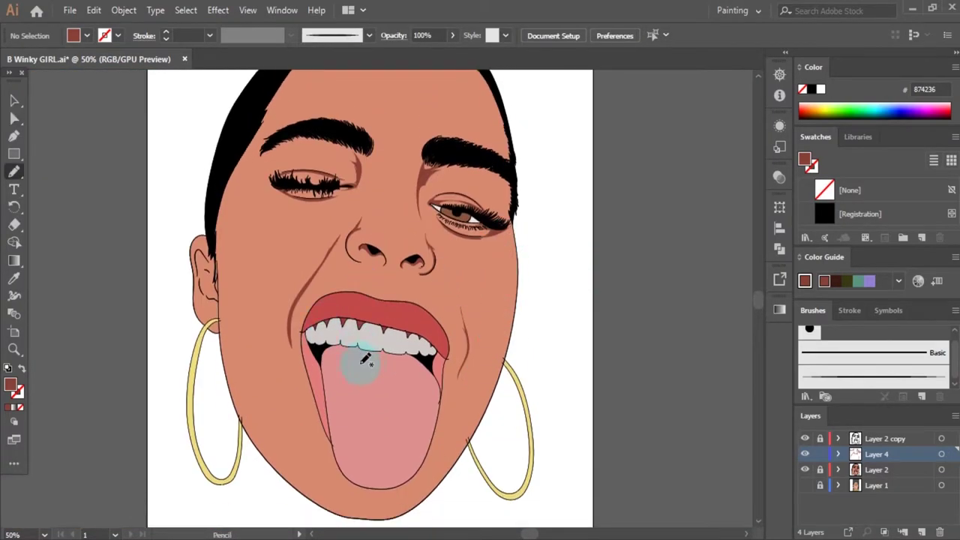
pyautogui.keyDown('alt'); pyautogui.scroll(3, 373, 260); pyautogui.keyUp('alt')
pyautogui.moveTo(309, 242); pyautogui.dragTo(293, 235)
pyautogui.keyDown('alt'); pyautogui.scroll(-1, 480, 228); pyautogui.keyUp('alt')
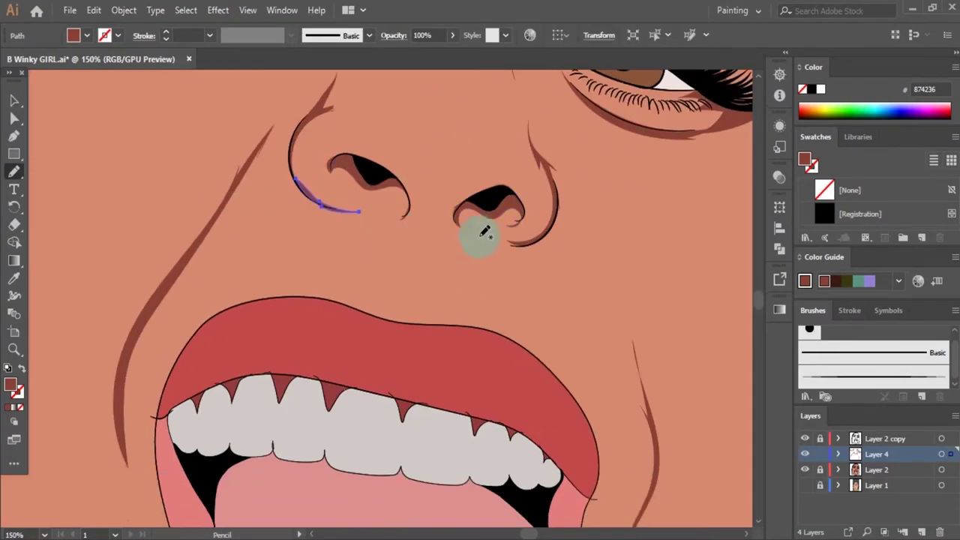
pyautogui.keyDown('alt'); pyautogui.scroll(1, 382, 215); pyautogui.keyUp('alt')
pyautogui.keyDown('alt'); pyautogui.scroll(-1, 450, 223); pyautogui.keyUp('alt')
pyautogui.keyDown('alt'); pyautogui.scroll(-1, 466, 236); pyautogui.keyUp('alt')
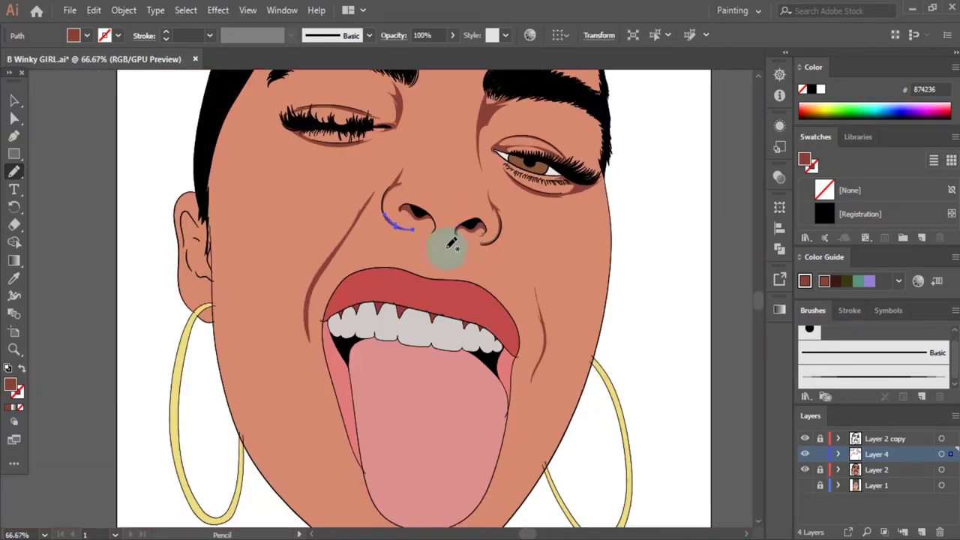
pyautogui.keyDown('alt'); pyautogui.scroll(2, 105, 206); pyautogui.keyUp('alt')
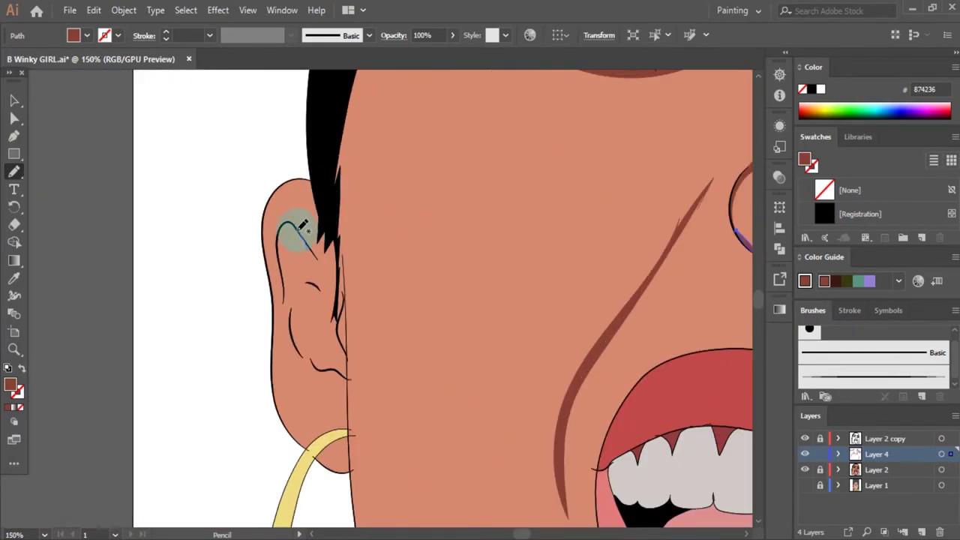
# Step: Draw dark brown shadow shapes inside the left ear and its lower part
pyautogui.moveTo(341, 292); pyautogui.dragTo(306, 241)
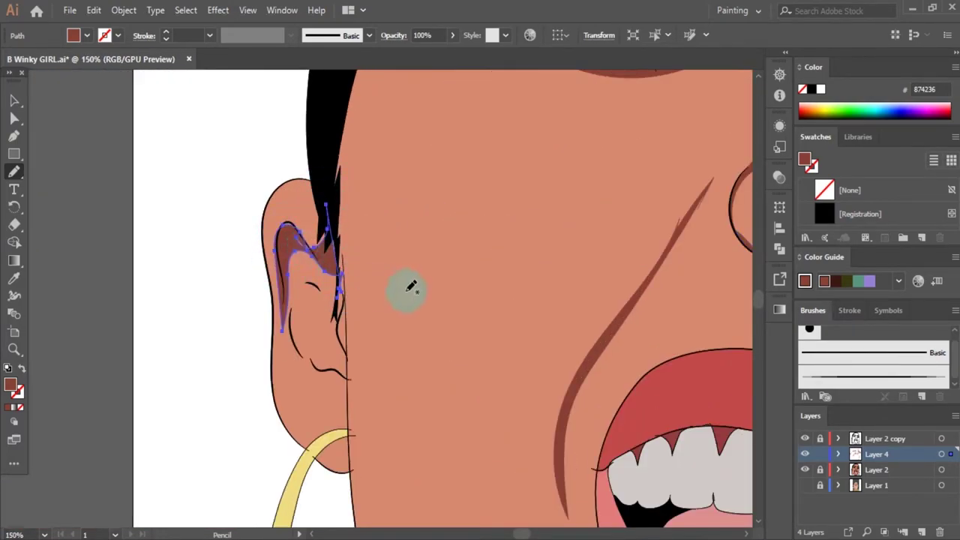
pyautogui.keyDown('alt'); pyautogui.scroll(1, 349, 287); pyautogui.keyUp('alt')
pyautogui.moveTo(344, 296); pyautogui.dragTo(341, 299)
pyautogui.scroll(2, 321, 308)
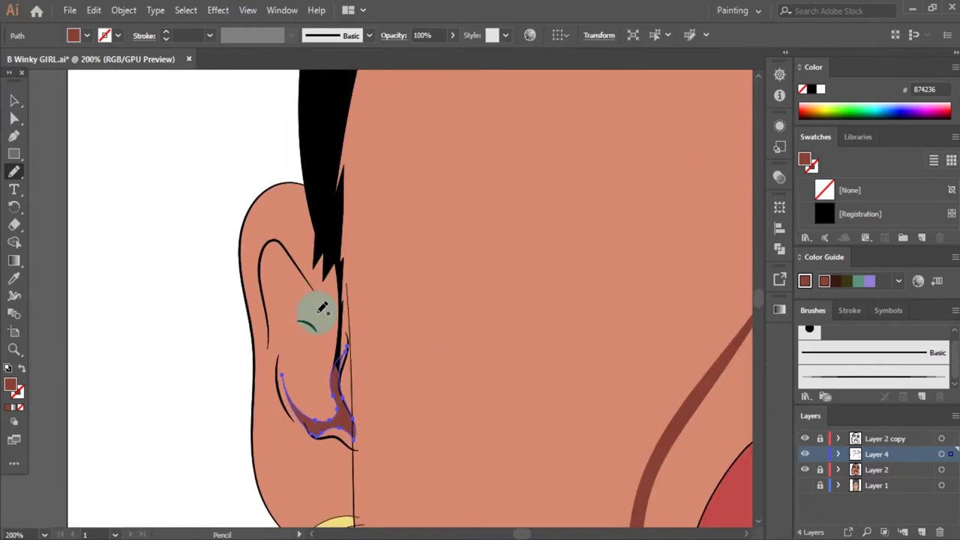
pyautogui.keyDown('ctrl'); pyautogui.click(326, 283); pyautogui.keyUp('ctrl')
# Step: Add a dark brown shadow inside the ear's inner fold
pyautogui.moveTo(329, 217)
pyautogui.mouseDown()
pyautogui.moveTo(326, 282)
pyautogui.moveTo(257, 197)
pyautogui.mouseUp()
pyautogui.scroll(-2, 293, 289)
pyautogui.keyDown('alt'); pyautogui.scroll(2, 313, 260); pyautogui.keyUp('alt')
pyautogui.moveTo(375, 339); pyautogui.dragTo(414, 322)
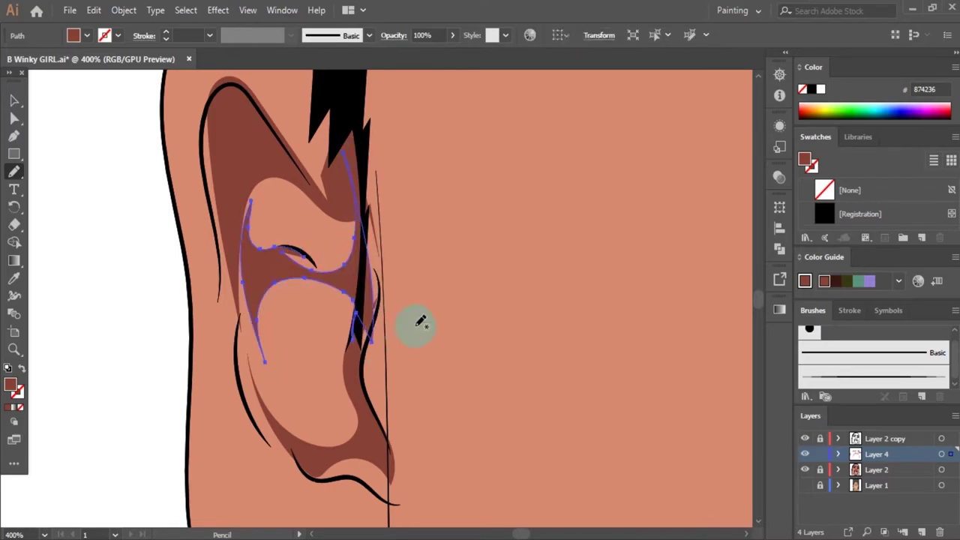
pyautogui.keyDown('ctrl'); pyautogui.click(256, 357); pyautogui.keyUp('ctrl')
pyautogui.keyDown('alt'); pyautogui.scroll(-1, 257, 356); pyautogui.keyUp('alt')
# Step: Draw a dark brown shadow shape on the earlobe
pyautogui.keyDown('alt'); pyautogui.scroll(-3, 328, 338); pyautogui.keyUp('alt')
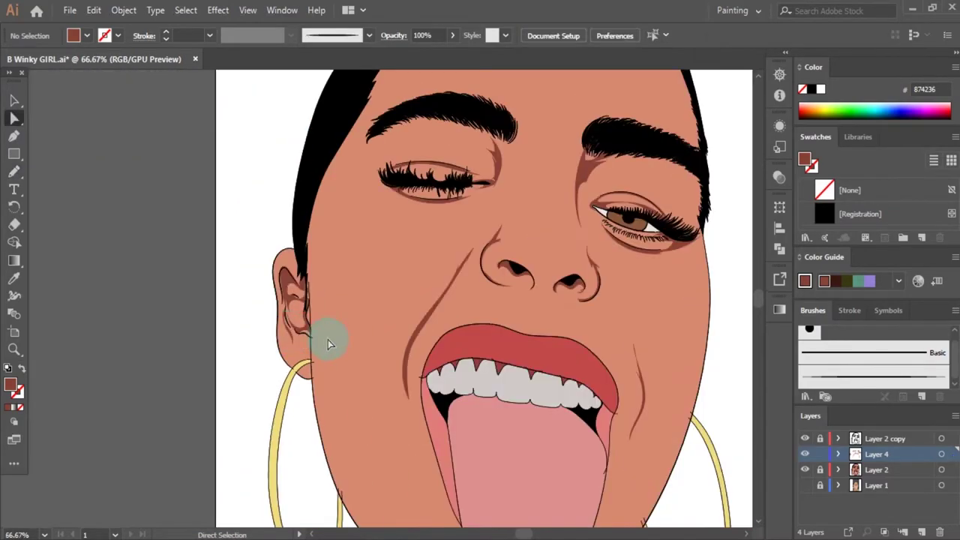
pyautogui.keyDown('alt'); pyautogui.scroll(-1, 310, 342); pyautogui.keyUp('alt')
pyautogui.keyDown('alt'); pyautogui.scroll(3, 311, 343); pyautogui.keyUp('alt')
pyautogui.keyDown('alt'); pyautogui.scroll(1, 397, 307); pyautogui.keyUp('alt')
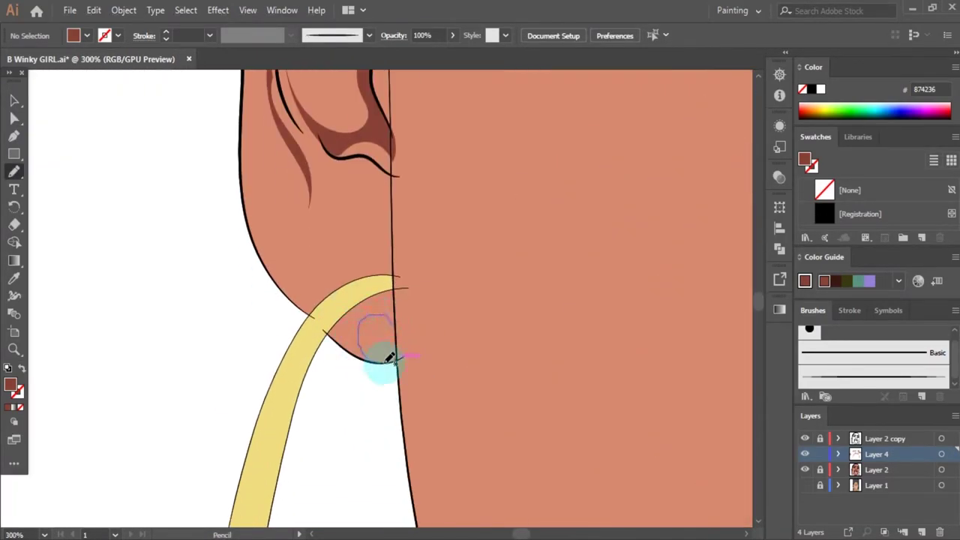
pyautogui.moveTo(363, 303); pyautogui.dragTo(399, 334)
pyautogui.keyDown('alt'); pyautogui.scroll(-6, 356, 361); pyautogui.keyUp('alt')
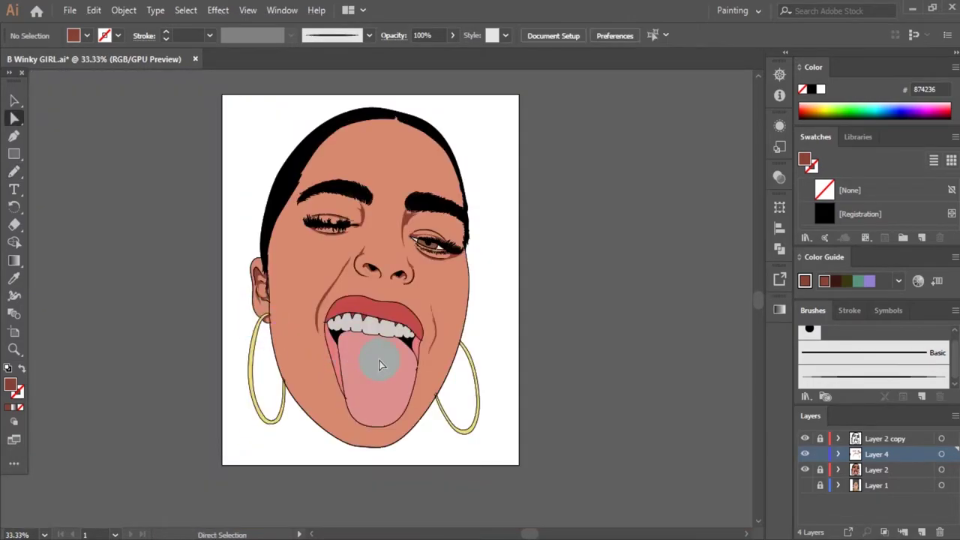
pyautogui.keyDown('alt'); pyautogui.scroll(3, 380, 364); pyautogui.keyUp('alt')
pyautogui.keyDown('alt'); pyautogui.scroll(2, 317, 252); pyautogui.keyUp('alt')
# Step: Add a dark brown shadow along the top of the ear
pyautogui.press('n')
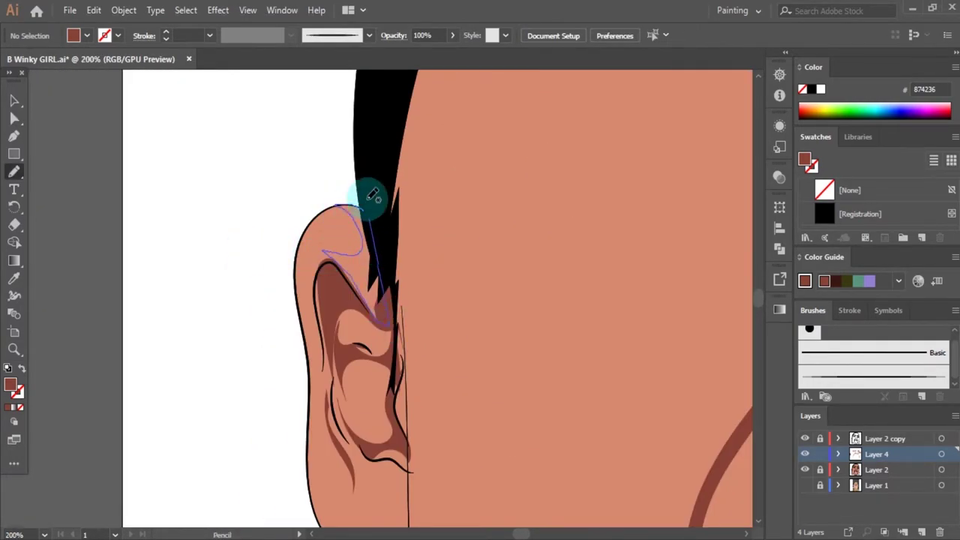
pyautogui.moveTo(372, 197); pyautogui.dragTo(371, 199)
pyautogui.keyDown('alt'); pyautogui.scroll(-2, 625, 306); pyautogui.keyUp('alt')
pyautogui.keyDown('alt'); pyautogui.scroll(-2, 619, 304); pyautogui.keyUp('alt')
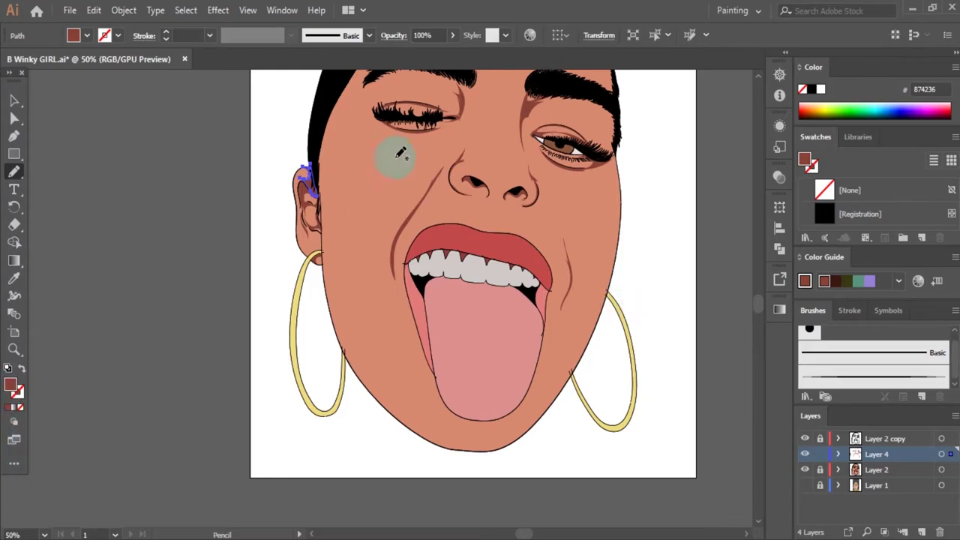
pyautogui.keyDown('alt'); pyautogui.scroll(6, 401, 153); pyautogui.keyUp('alt')
# Step: Draw dark shadows under and beside the closed eye's lashes
pyautogui.moveTo(399, 158); pyautogui.dragTo(399, 159)
pyautogui.moveTo(399, 201); pyautogui.dragTo(318, 219)
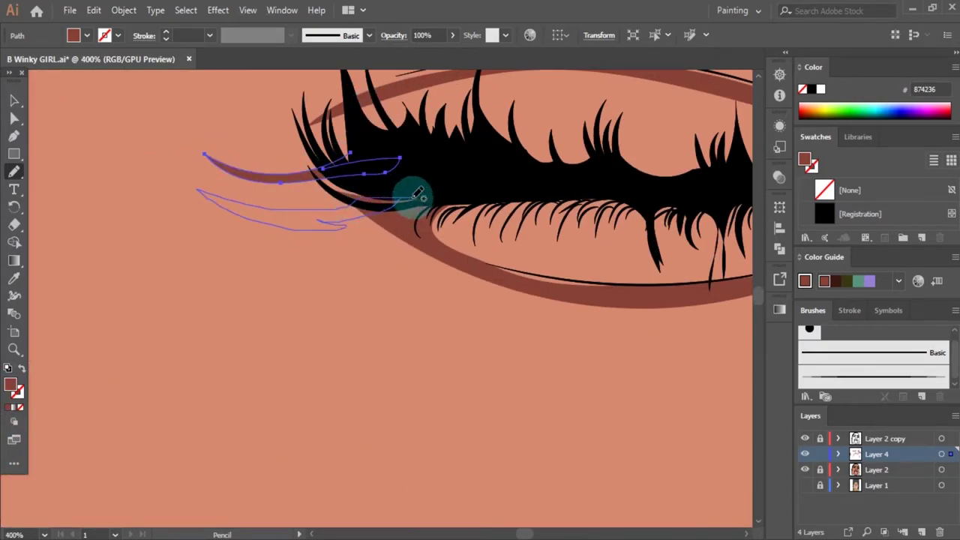
pyautogui.moveTo(418, 193); pyautogui.dragTo(525, 191)
pyautogui.keyDown('alt'); pyautogui.scroll(-6, 435, 197); pyautogui.keyUp('alt')
pyautogui.keyDown('alt'); pyautogui.scroll(5, 668, 221); pyautogui.keyUp('alt')
pyautogui.press('a')
pyautogui.keyDown('alt'); pyautogui.scroll(-4, 570, 251); pyautogui.keyUp('alt')
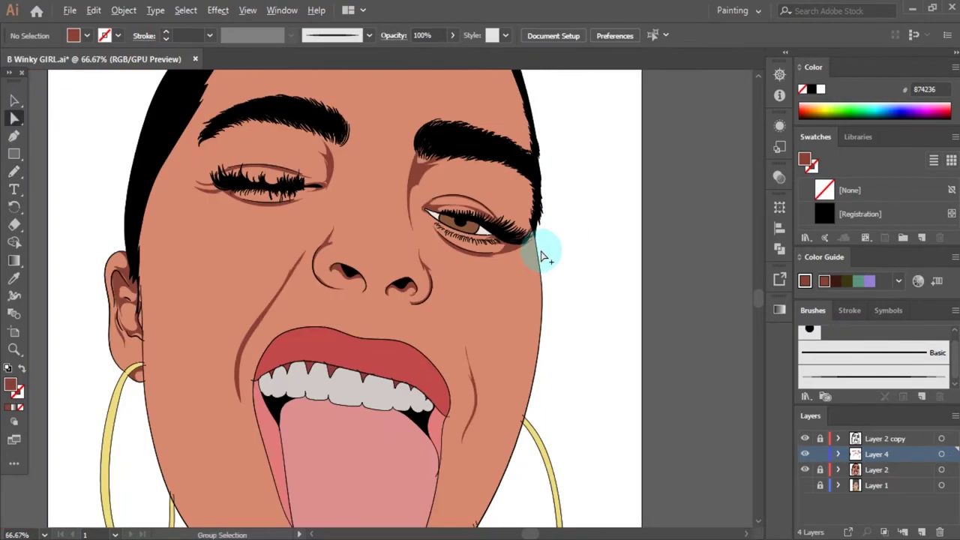
pyautogui.keyDown('alt'); pyautogui.scroll(-1, 544, 255); pyautogui.keyUp('alt')
# Step: Add a dark brown shadow at the right mouth corner
pyautogui.press('n')
pyautogui.keyDown('alt'); pyautogui.scroll(5, 497, 326); pyautogui.keyUp('alt')
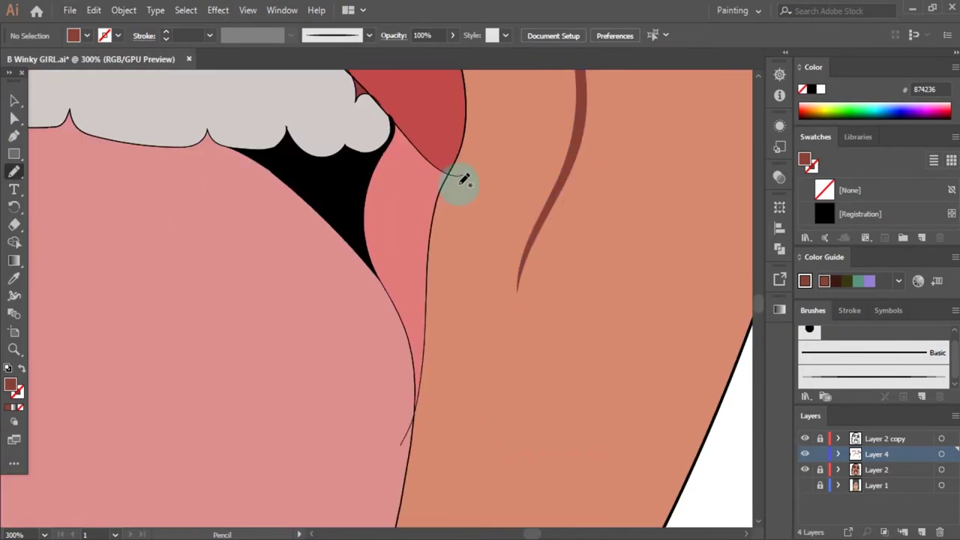
pyautogui.moveTo(482, 111); pyautogui.dragTo(483, 112)
pyautogui.keyDown('alt'); pyautogui.scroll(-4, 564, 199); pyautogui.keyUp('alt')
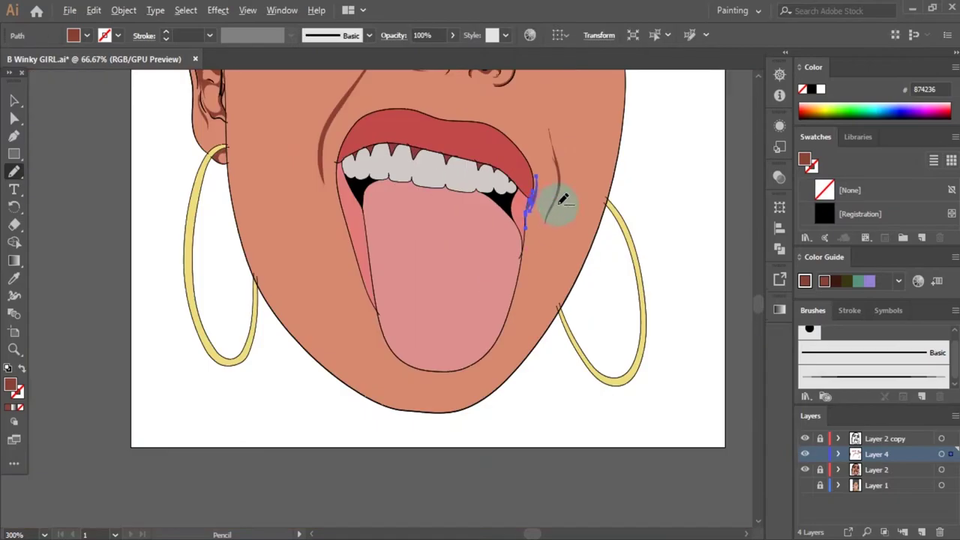
pyautogui.scroll(-3, 375, 215)
pyautogui.keyDown('alt'); pyautogui.scroll(1, 379, 196); pyautogui.keyUp('alt')
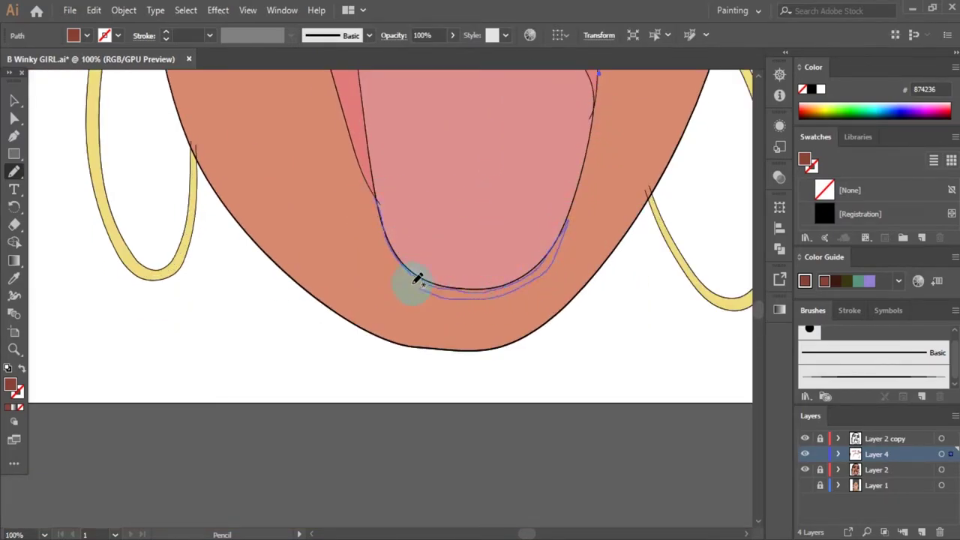
# Step: Shade the tongue's lower edge and extend the shadow up its left side
pyautogui.moveTo(373, 188); pyautogui.dragTo(491, 310)
pyautogui.press('a')
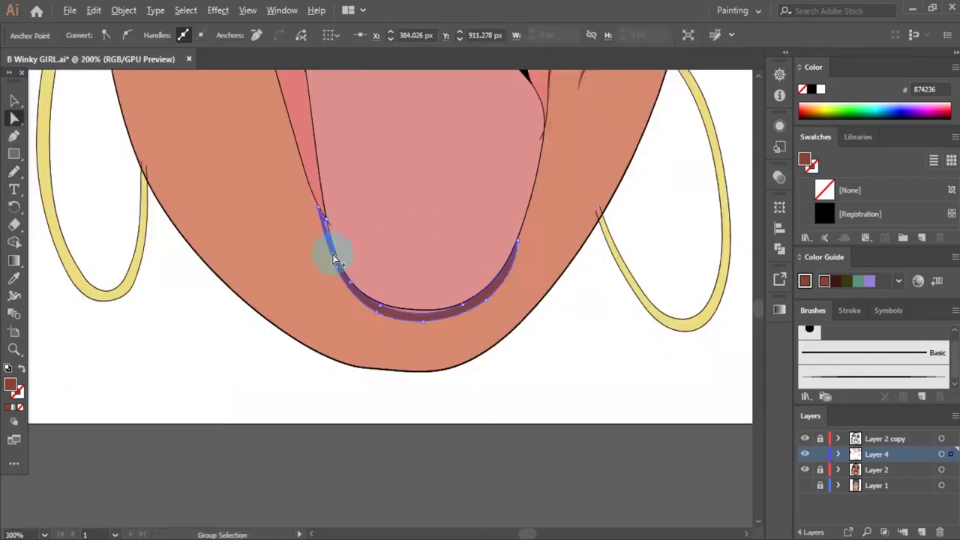
pyautogui.keyDown('alt'); pyautogui.scroll(-4, 505, 296); pyautogui.keyUp('alt')
pyautogui.keyDown('alt'); pyautogui.scroll(4, 431, 258); pyautogui.keyUp('alt')
pyautogui.press('n')
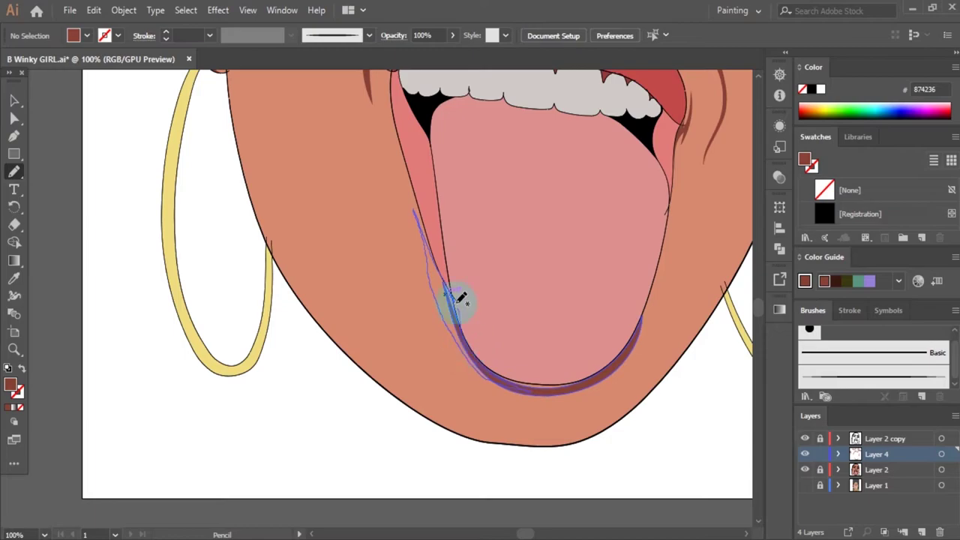
pyautogui.moveTo(461, 300); pyautogui.dragTo(455, 307)
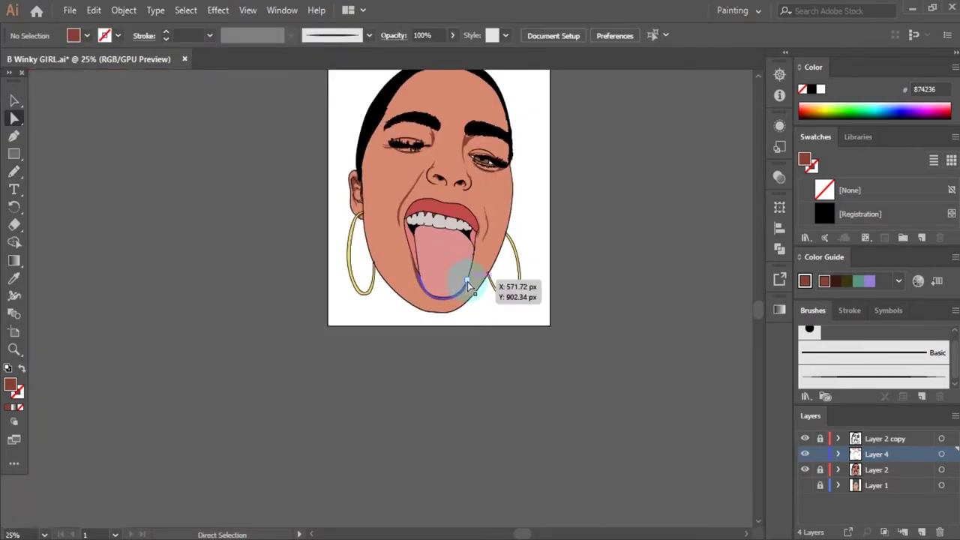
# Step: Pencil-draw a dark shadow shape along the hairline across the forehead
pyautogui.press('n')
pyautogui.keyDown('alt'); pyautogui.scroll(3, 380, 189); pyautogui.keyUp('alt')
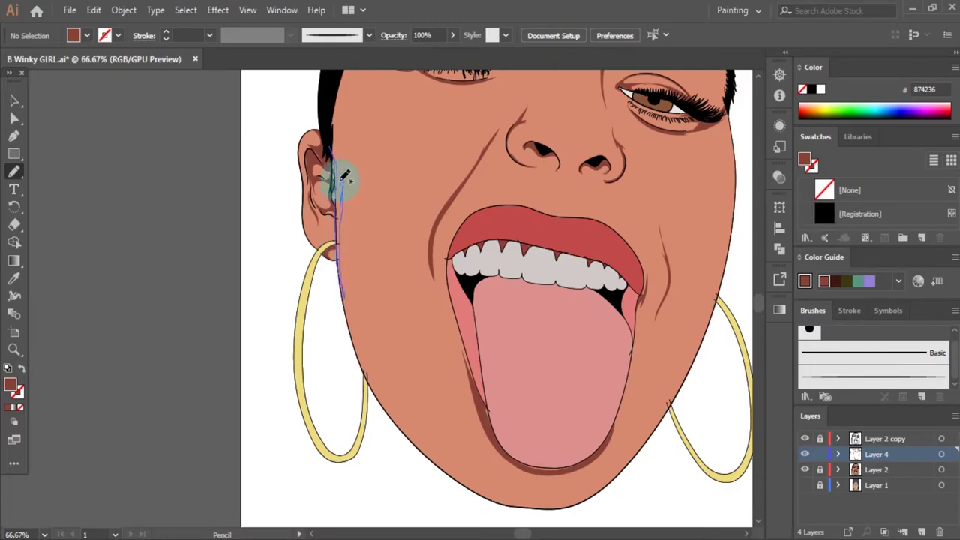
pyautogui.scroll(5, 381, 283)
pyautogui.keyDown('alt'); pyautogui.scroll(-1, 428, 236); pyautogui.keyUp('alt')
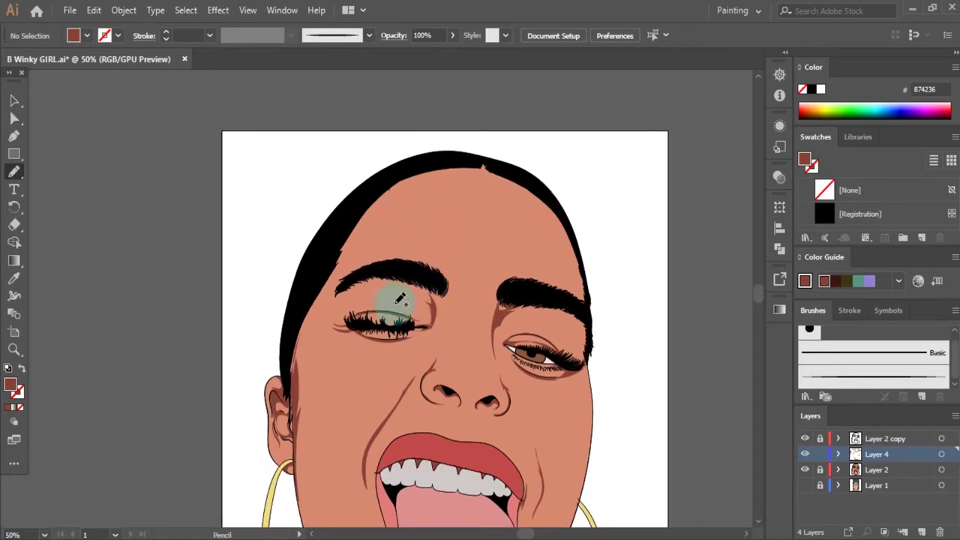
pyautogui.keyDown('alt'); pyautogui.scroll(1, 385, 311); pyautogui.keyUp('alt')
pyautogui.moveTo(297, 312); pyautogui.dragTo(347, 229)
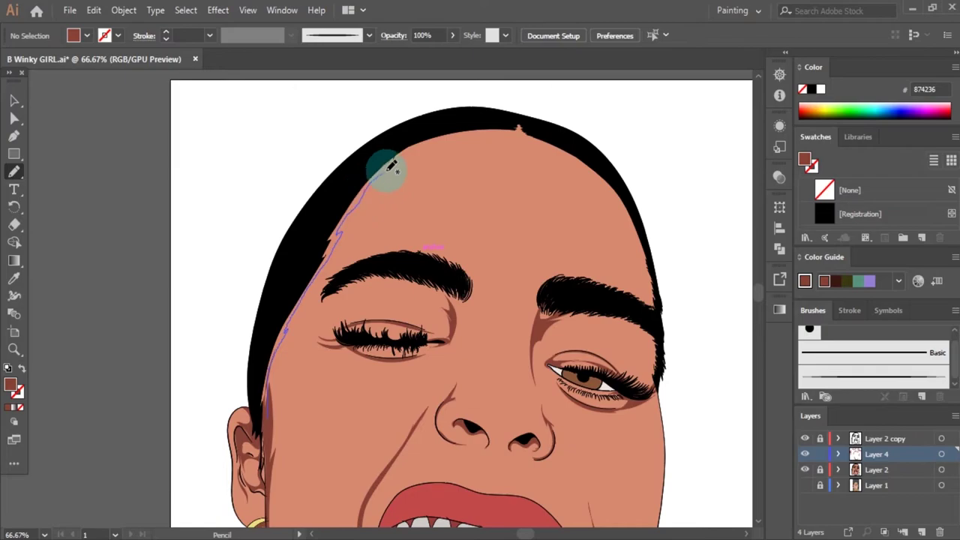
pyautogui.moveTo(497, 124); pyautogui.dragTo(268, 392)
pyautogui.keyDown('alt'); pyautogui.scroll(2, 368, 247); pyautogui.keyUp('alt')
# Step: Inspect the hairline shadow's anchor points with Direct Selection, then deselect it
pyautogui.press('a')
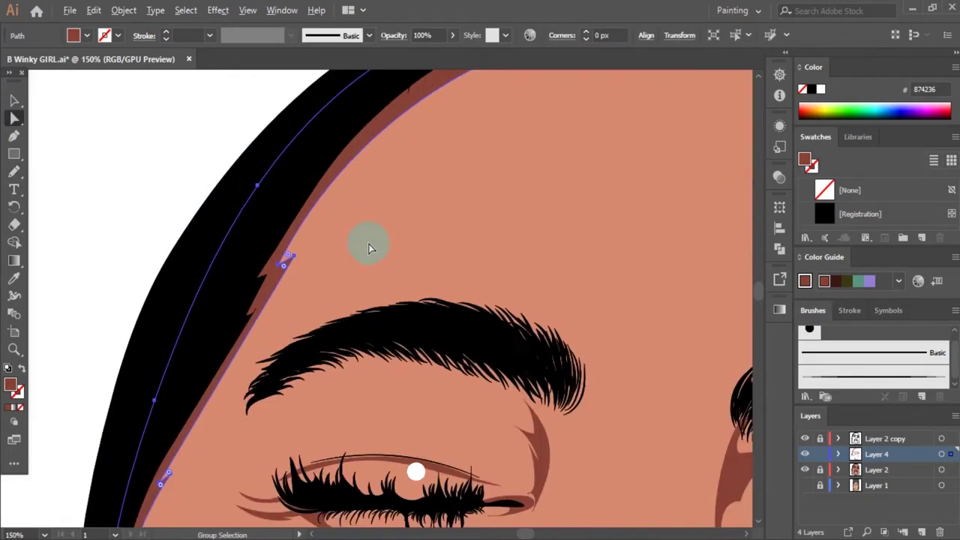
pyautogui.click(198, 424)
pyautogui.keyDown('alt'); pyautogui.scroll(-4, 251, 332); pyautogui.keyUp('alt')
pyautogui.keyDown('alt'); pyautogui.scroll(4, 196, 336); pyautogui.keyUp('alt')
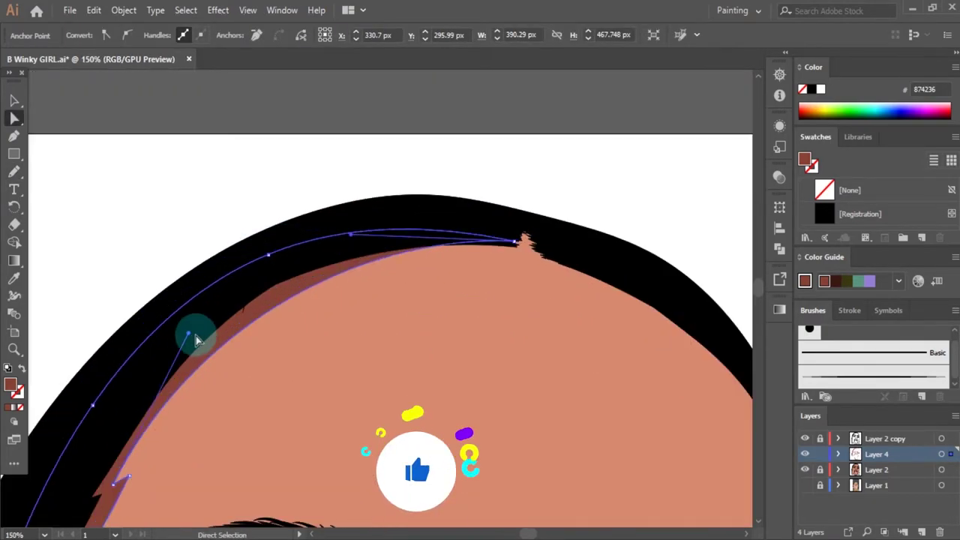
pyautogui.hotkey('ctrl', 'shift', 'a')
pyautogui.keyDown('alt'); pyautogui.scroll(-4, 531, 336); pyautogui.keyUp('alt')
pyautogui.keyDown('alt'); pyautogui.scroll(2, 332, 321); pyautogui.keyUp('alt')
pyautogui.keyDown('alt'); pyautogui.scroll(1, 300, 300); pyautogui.keyUp('alt')
pyautogui.scroll(-5, 266, 278)
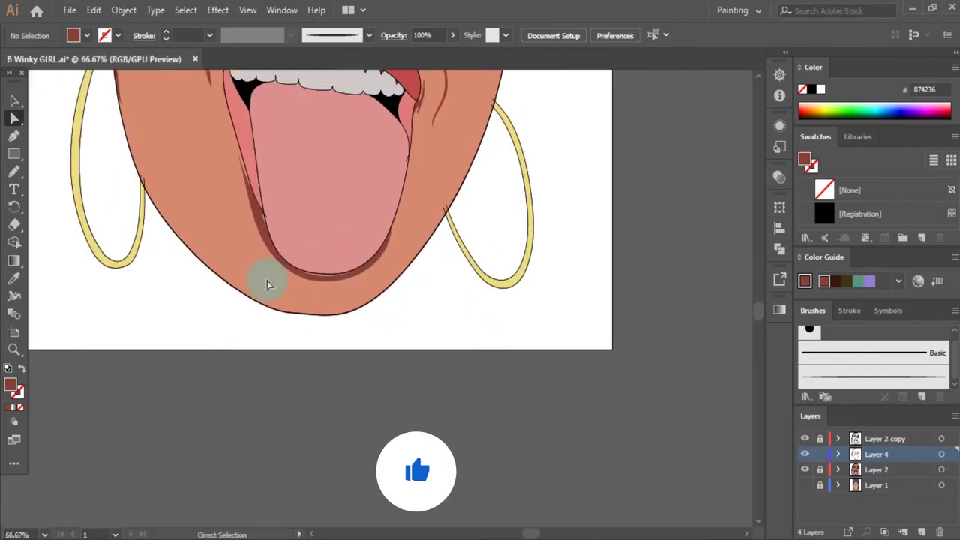
# Step: Draw a shadow along the left jaw and chin, merging it into the chin path
pyautogui.press('n')
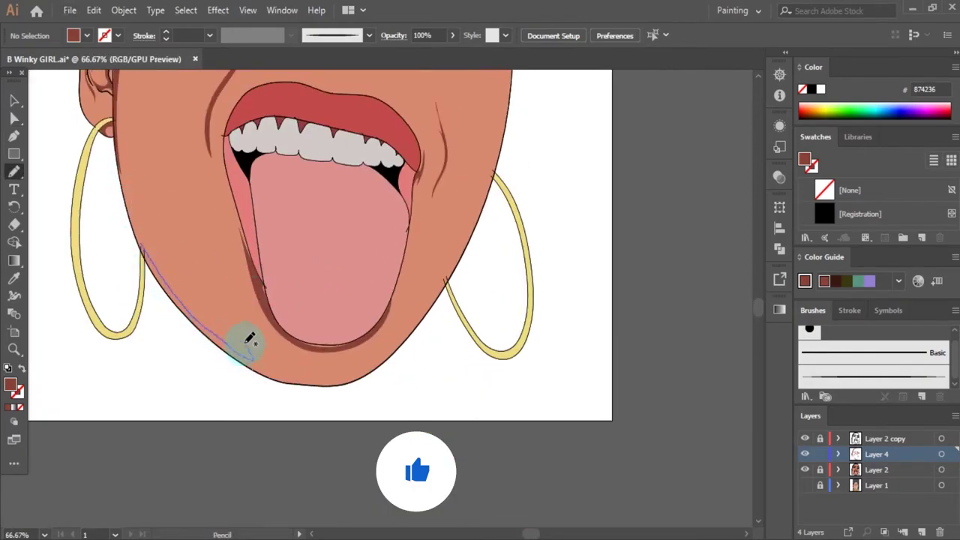
pyautogui.moveTo(379, 369)
pyautogui.mouseDown()
pyautogui.moveTo(274, 379)
pyautogui.moveTo(197, 318)
pyautogui.mouseUp()
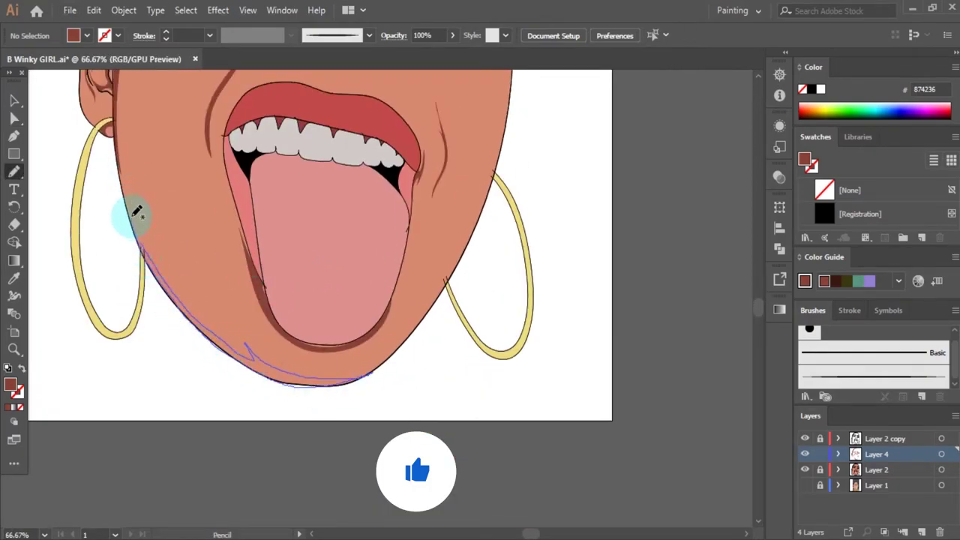
pyautogui.moveTo(137, 213); pyautogui.dragTo(135, 206)
pyautogui.press('a')
pyautogui.keyDown('alt'); pyautogui.scroll(-3, 390, 368); pyautogui.keyUp('alt')
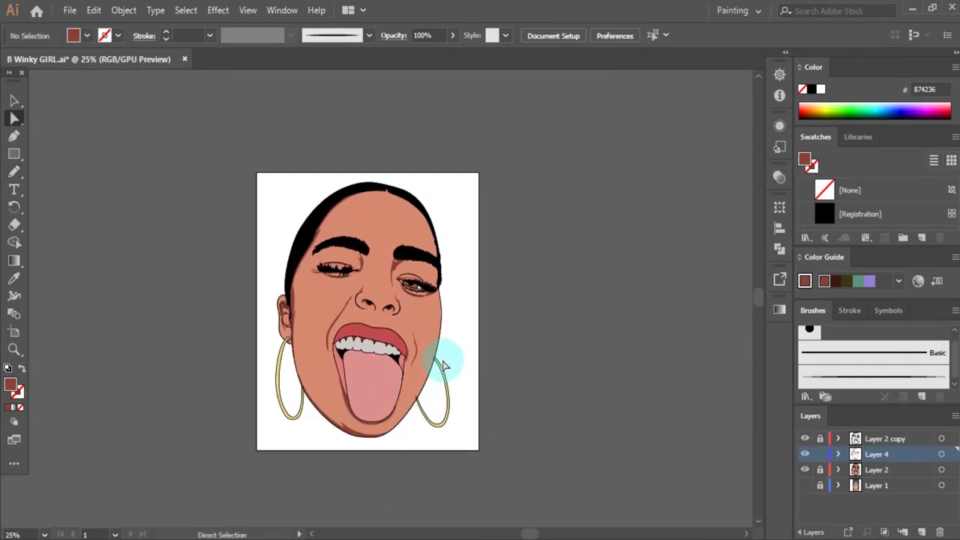
# Step: Add and activate Layer 5, and set the fill to a lighter sampled skin tone, c67160
pyautogui.click(862, 469)
pyautogui.click(921, 532)
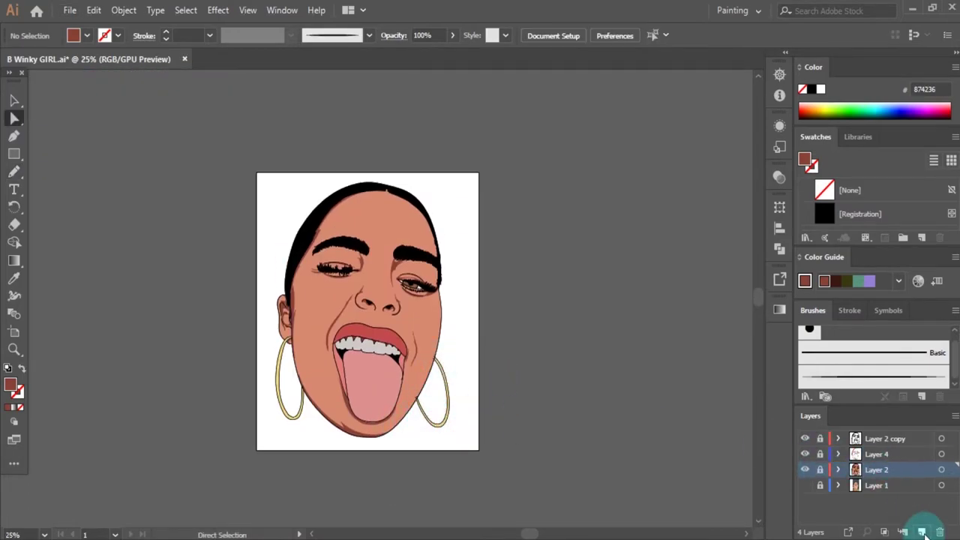
pyautogui.press('i')
pyautogui.click(398, 330)
pyautogui.doubleClick(11, 386)
pyautogui.moveTo(540, 173); pyautogui.dragTo(545, 183)
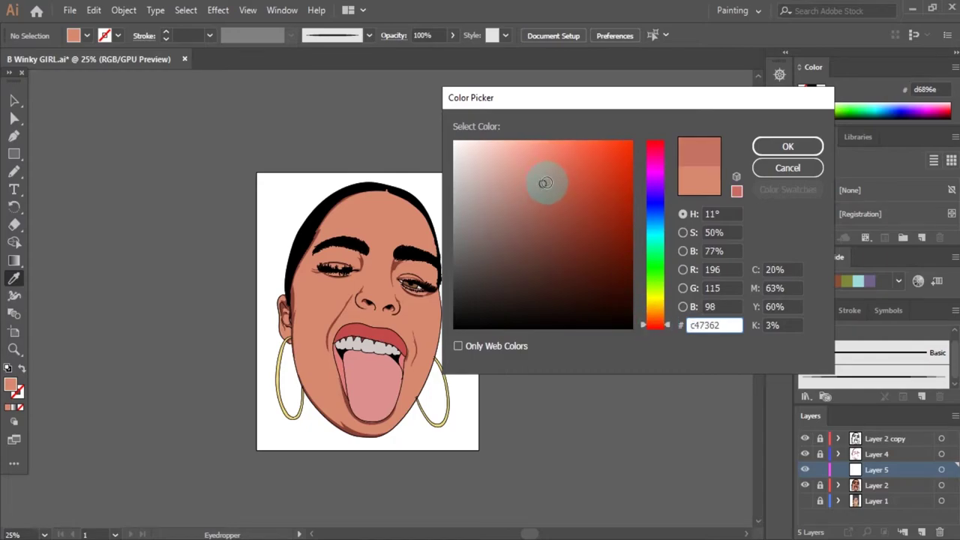
pyautogui.press('Return')
# Step: Pencil-draw a highlight shape from the right eye crease up around the brow
pyautogui.press('n')
pyautogui.keyDown('alt'); pyautogui.scroll(4, 439, 289); pyautogui.keyUp('alt')
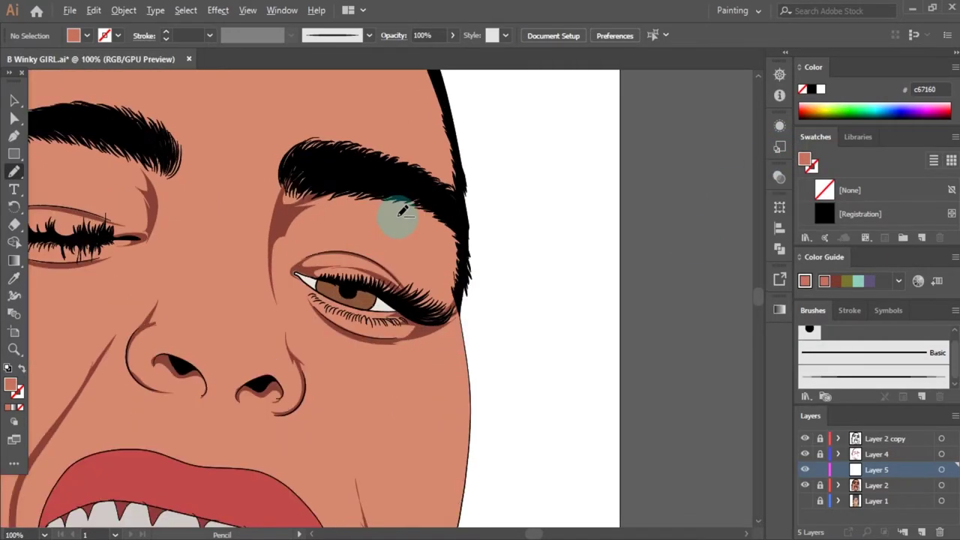
pyautogui.keyDown('alt'); pyautogui.scroll(1, 403, 212); pyautogui.keyUp('alt')
pyautogui.moveTo(372, 264); pyautogui.dragTo(278, 136)
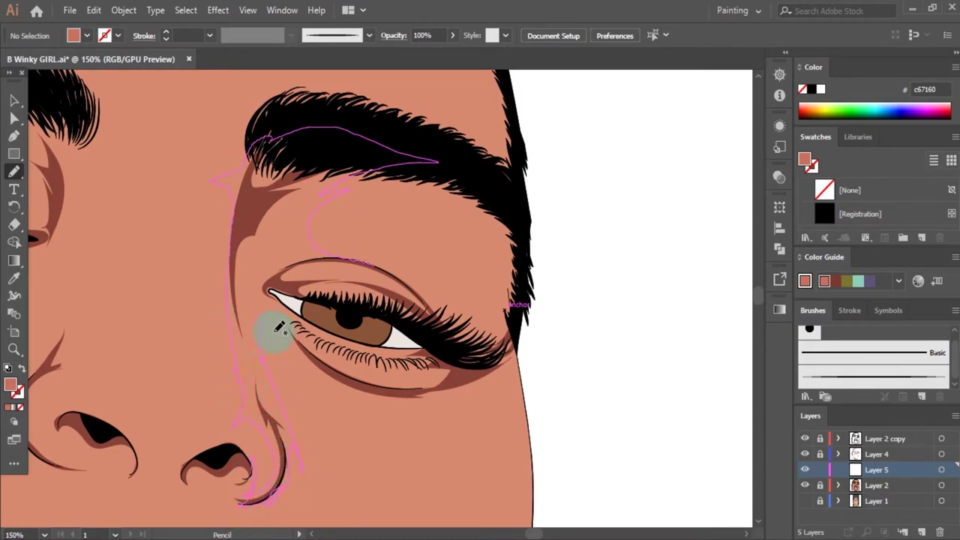
pyautogui.moveTo(306, 290); pyautogui.dragTo(396, 273)
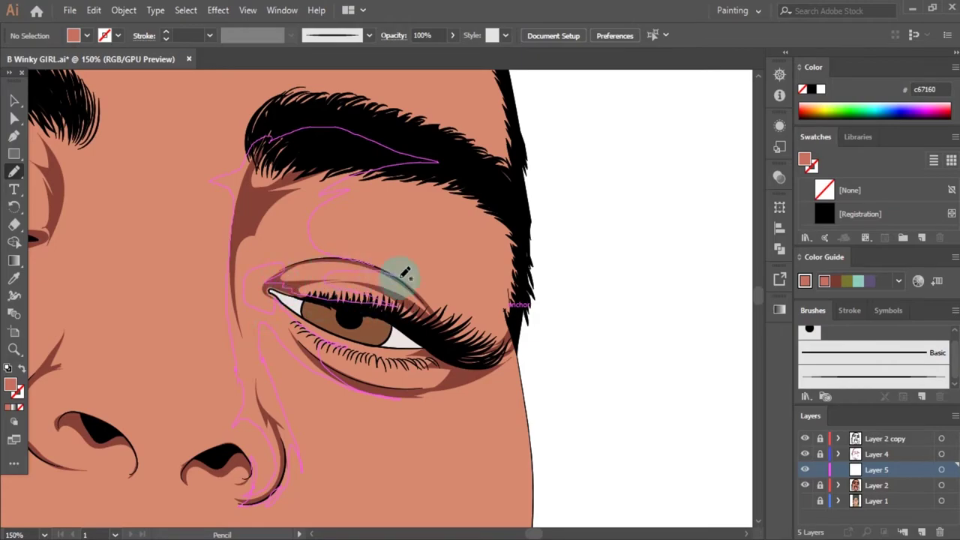
pyautogui.press('a')
pyautogui.hotkey('ctrl', 'shift', 'a')
pyautogui.hotkey('ctrl', '0')
pyautogui.keyDown('alt'); pyautogui.scroll(5, 489, 272); pyautogui.keyUp('alt')
pyautogui.press('n')
pyautogui.hotkey('ctrl', '0')
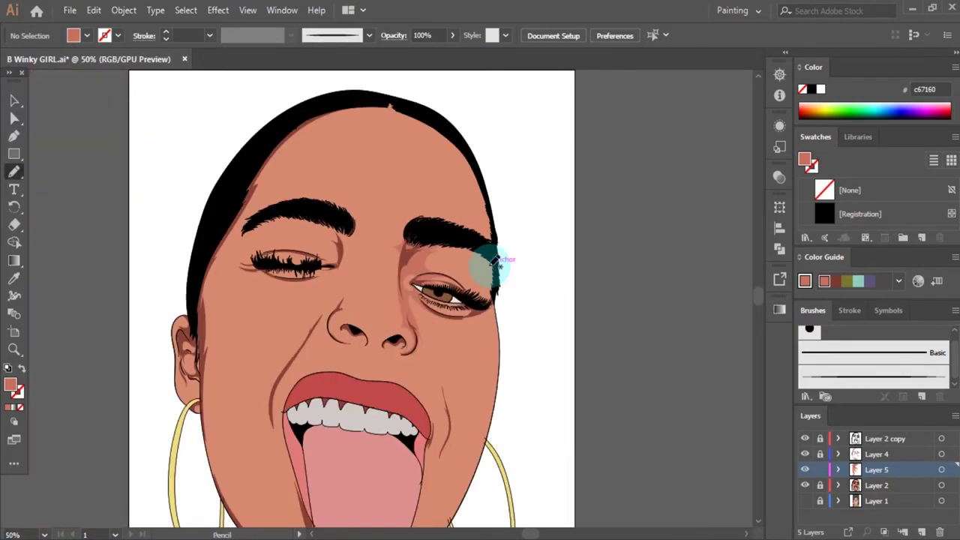
pyautogui.keyDown('alt'); pyautogui.scroll(3, 435, 315); pyautogui.keyUp('alt')
pyautogui.keyDown('alt'); pyautogui.scroll(1, 510, 327); pyautogui.keyUp('alt')
pyautogui.keyDown('alt'); pyautogui.scroll(1, 622, 209); pyautogui.keyUp('alt')
# Step: Draw a mid-tone shading shape along the right upper eyelid
pyautogui.moveTo(525, 184); pyautogui.dragTo(470, 346)
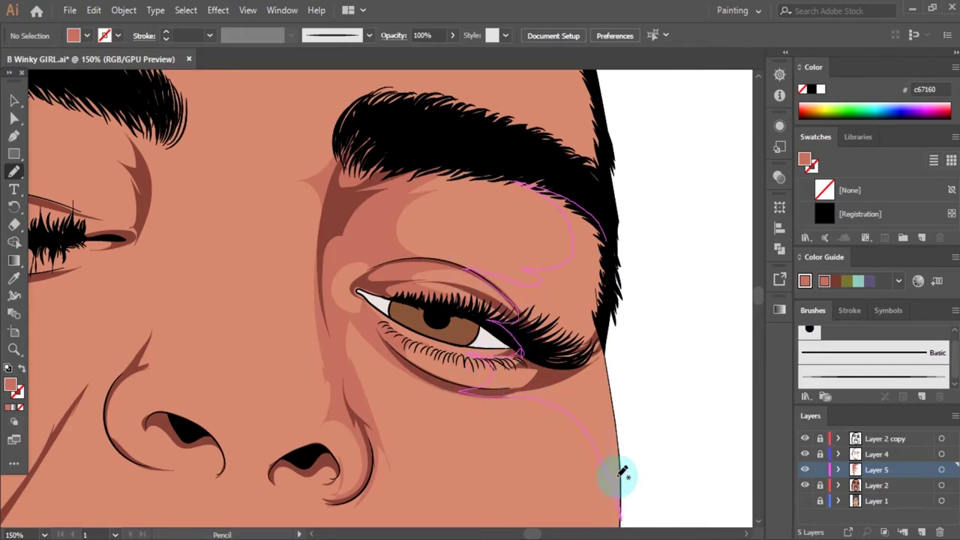
pyautogui.keyDown('alt'); pyautogui.scroll(-4, 605, 313); pyautogui.keyUp('alt')
pyautogui.keyDown('alt'); pyautogui.scroll(-2, 530, 307); pyautogui.keyUp('alt')
pyautogui.keyDown('alt'); pyautogui.scroll(5, 503, 293); pyautogui.keyUp('alt')
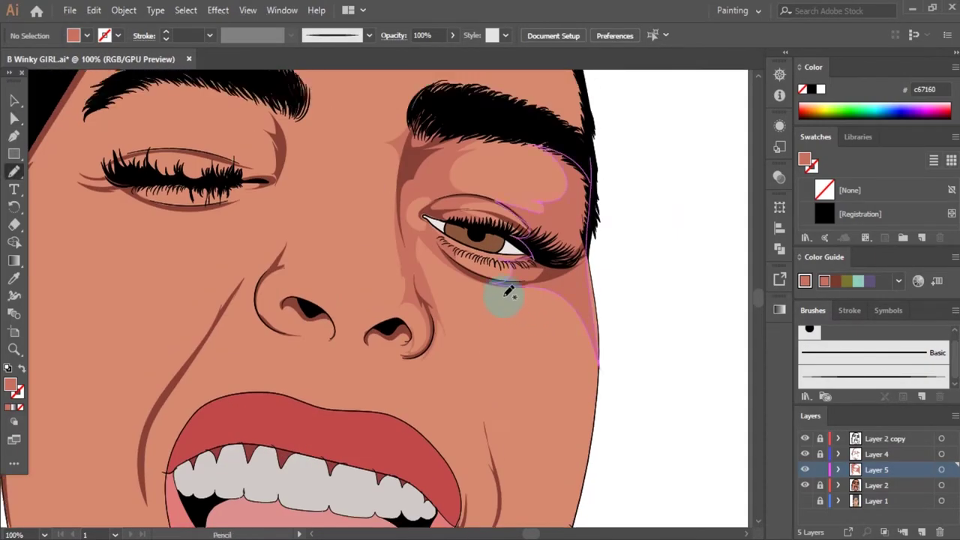
pyautogui.keyDown('alt'); pyautogui.scroll(1, 498, 318); pyautogui.keyUp('alt')
pyautogui.scroll(-2, 498, 317)
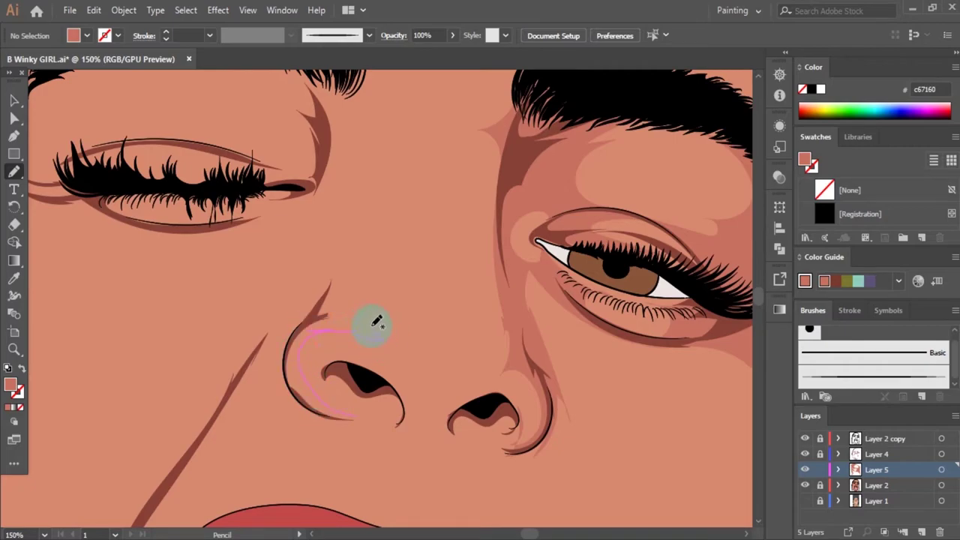
pyautogui.scroll(3, 279, 100)
pyautogui.hotkey('ctrl', 'a')
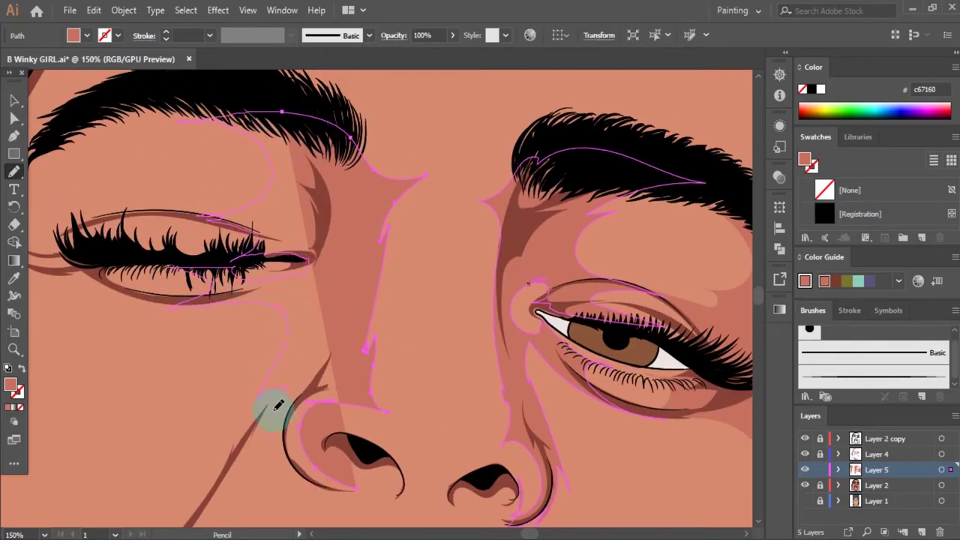
pyautogui.hotkey('ctrl', 'shift', 'a')
# Step: Draw a mid-tone shading shape around the nostril
pyautogui.keyDown('alt'); pyautogui.scroll(-5, 525, 360); pyautogui.keyUp('alt')
pyautogui.keyDown('alt'); pyautogui.scroll(-1, 497, 364); pyautogui.keyUp('alt')
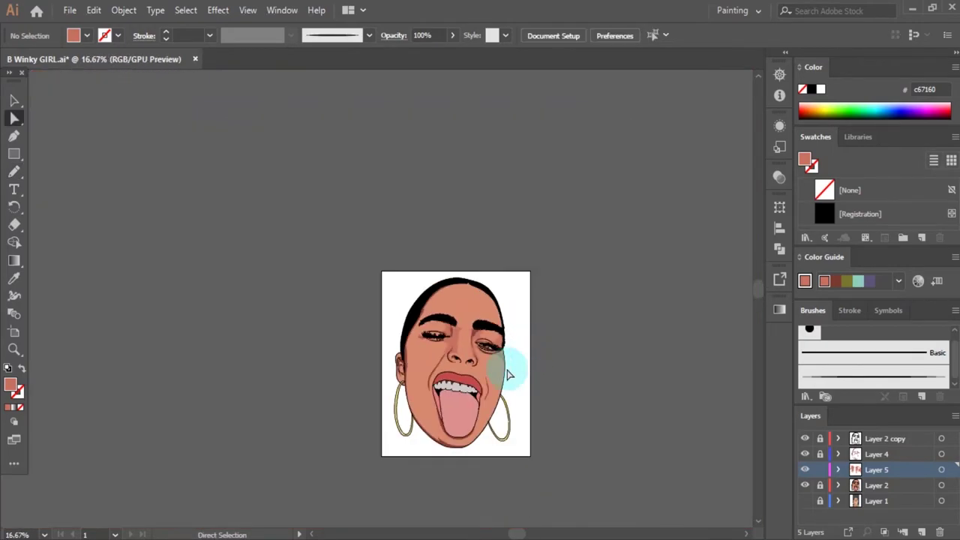
pyautogui.keyDown('alt'); pyautogui.scroll(3, 471, 330); pyautogui.keyUp('alt')
pyautogui.scroll(-1, 471, 330)
pyautogui.keyDown('alt'); pyautogui.scroll(-3, 428, 321); pyautogui.keyUp('alt')
pyautogui.keyDown('alt'); pyautogui.scroll(3, 422, 291); pyautogui.keyUp('alt')
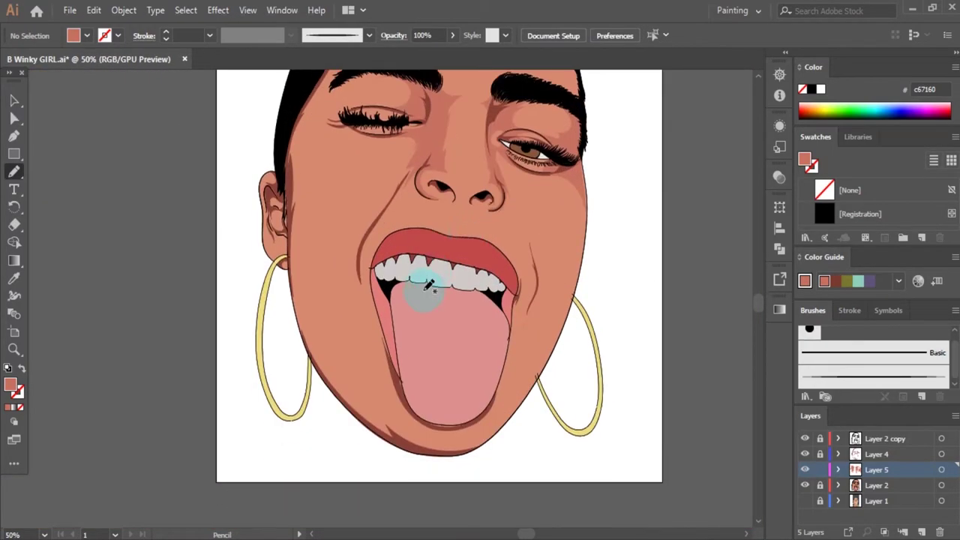
pyautogui.keyDown('alt'); pyautogui.scroll(1, 484, 270); pyautogui.keyUp('alt')
pyautogui.keyDown('alt'); pyautogui.scroll(1, 491, 172); pyautogui.keyUp('alt')
pyautogui.moveTo(432, 169); pyautogui.dragTo(470, 172)
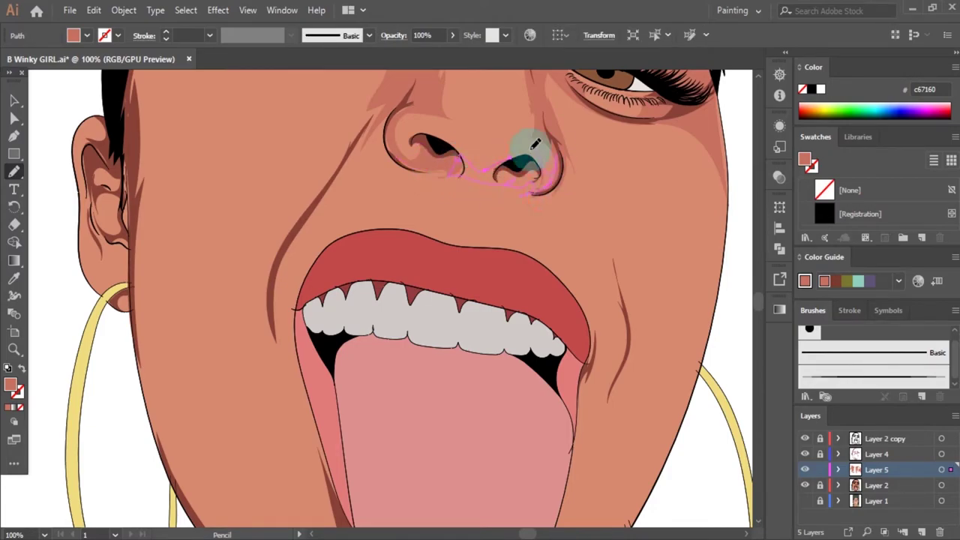
pyautogui.keyDown('alt'); pyautogui.scroll(-4, 535, 144); pyautogui.keyUp('alt')
pyautogui.keyDown('alt'); pyautogui.scroll(4, 476, 242); pyautogui.keyUp('alt')
# Step: Refine the nostril shading by moving its anchor points under the nose
pyautogui.press('a')
pyautogui.click(518, 261)
pyautogui.keyDown('alt'); pyautogui.scroll(-4, 538, 281); pyautogui.keyUp('alt')
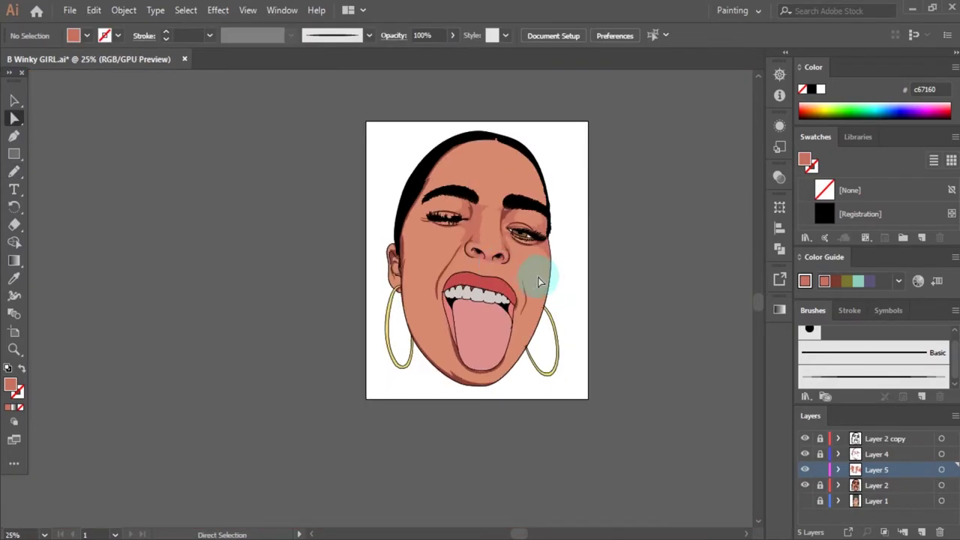
pyautogui.keyDown('alt'); pyautogui.scroll(5, 538, 281); pyautogui.keyUp('alt')
pyautogui.keyDown('alt'); pyautogui.scroll(4, 490, 223); pyautogui.keyUp('alt')
pyautogui.moveTo(446, 307); pyautogui.dragTo(417, 321)
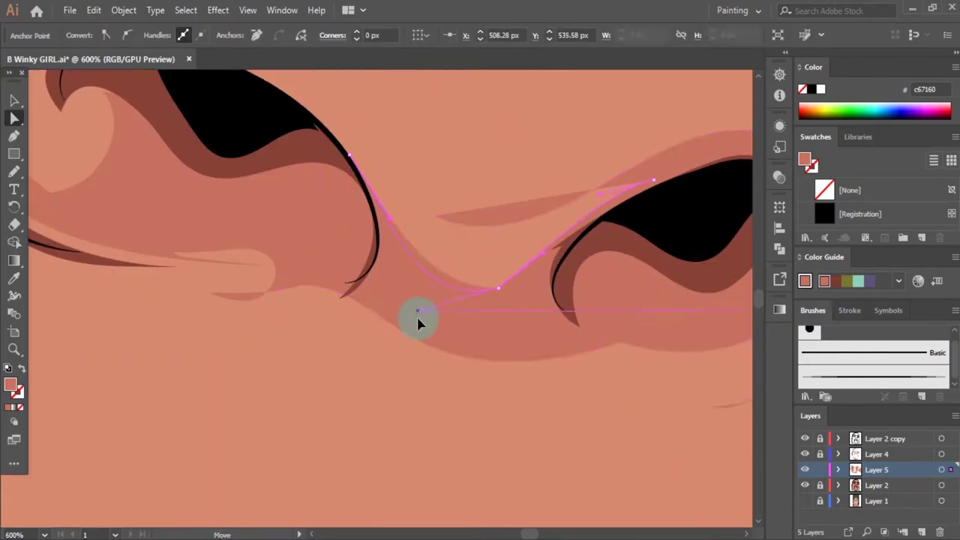
pyautogui.moveTo(510, 214); pyautogui.dragTo(467, 300)
pyautogui.click(563, 279)
pyautogui.keyDown('alt'); pyautogui.scroll(-4, 563, 279); pyautogui.keyUp('alt')
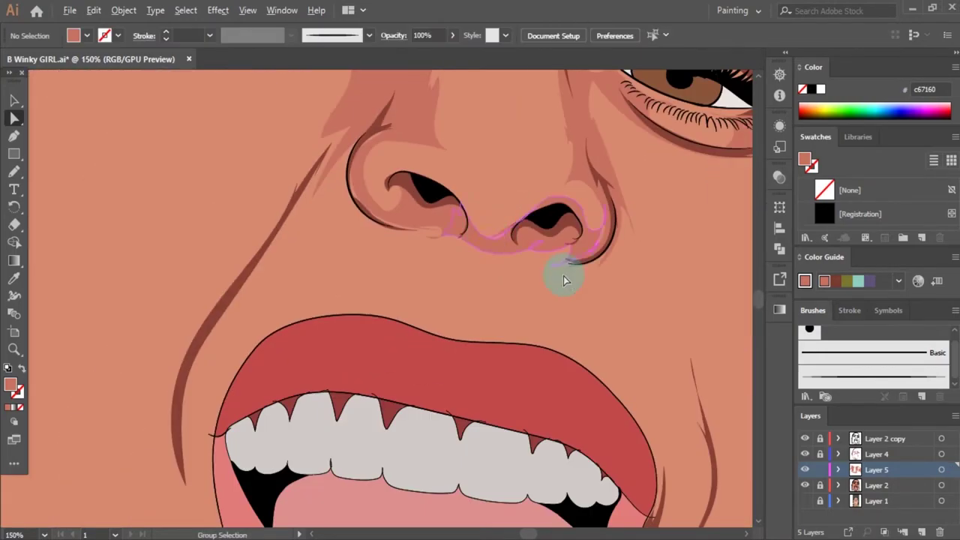
pyautogui.keyDown('alt'); pyautogui.scroll(-3, 525, 199); pyautogui.keyUp('alt')
# Step: Draw a mid-tone shading shape along the left cheek's laugh line
pyautogui.press('n')
pyautogui.keyDown('alt'); pyautogui.scroll(2, 552, 236); pyautogui.keyUp('alt')
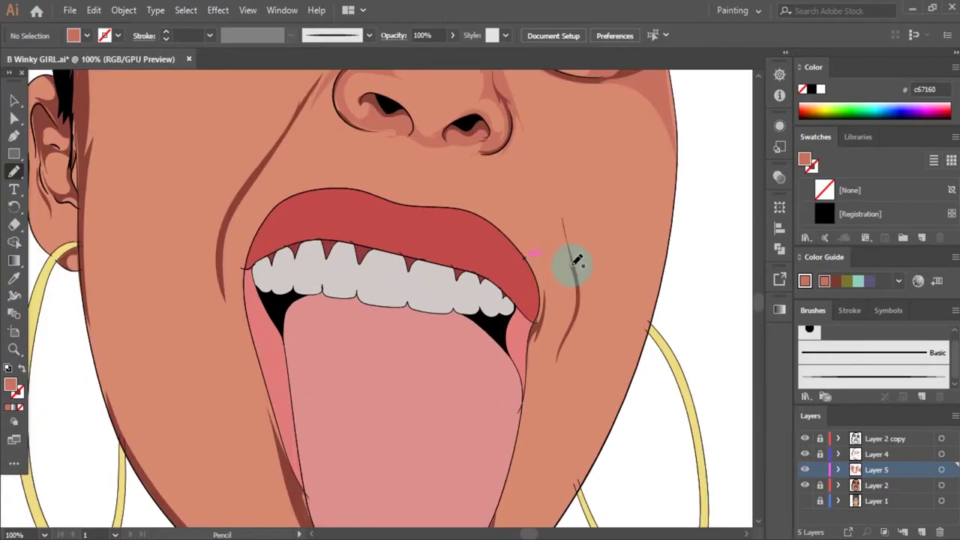
pyautogui.moveTo(500, 241); pyautogui.dragTo(543, 260)
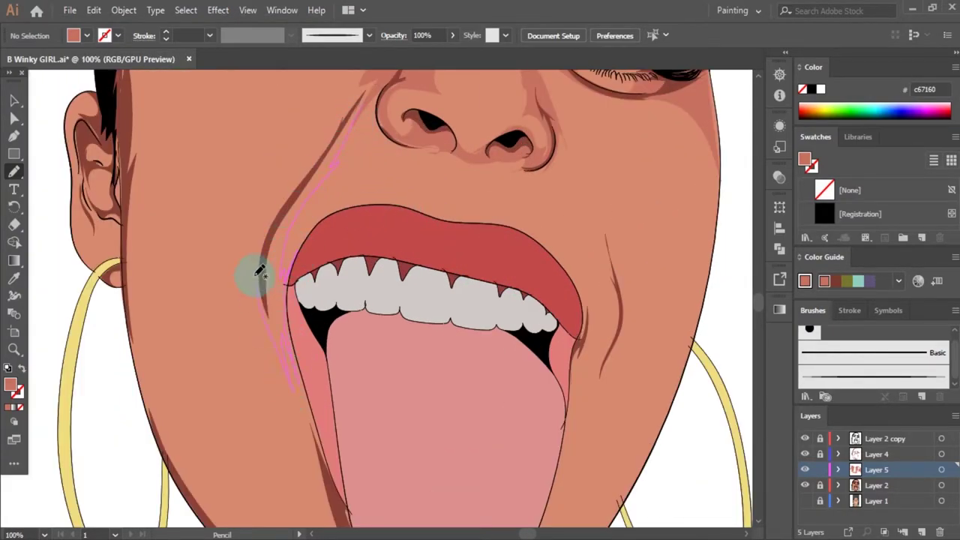
pyautogui.moveTo(350, 109); pyautogui.dragTo(354, 104)
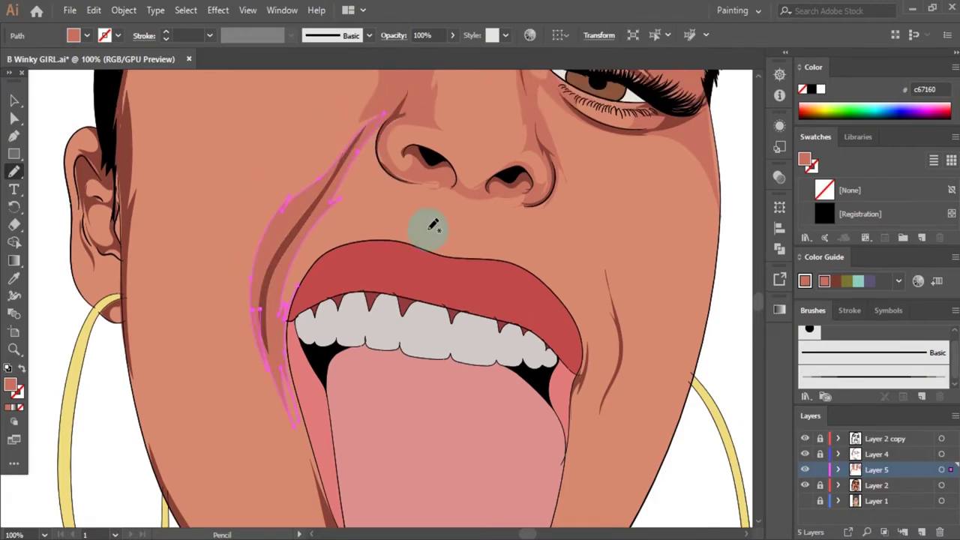
pyautogui.press('a')
pyautogui.scroll(-2, 449, 278)
pyautogui.scroll(-1, 494, 307)
# Step: Pencil-draw a shading shape beside the mouth
pyautogui.keyDown('alt'); pyautogui.scroll(1, 495, 307); pyautogui.keyUp('alt')
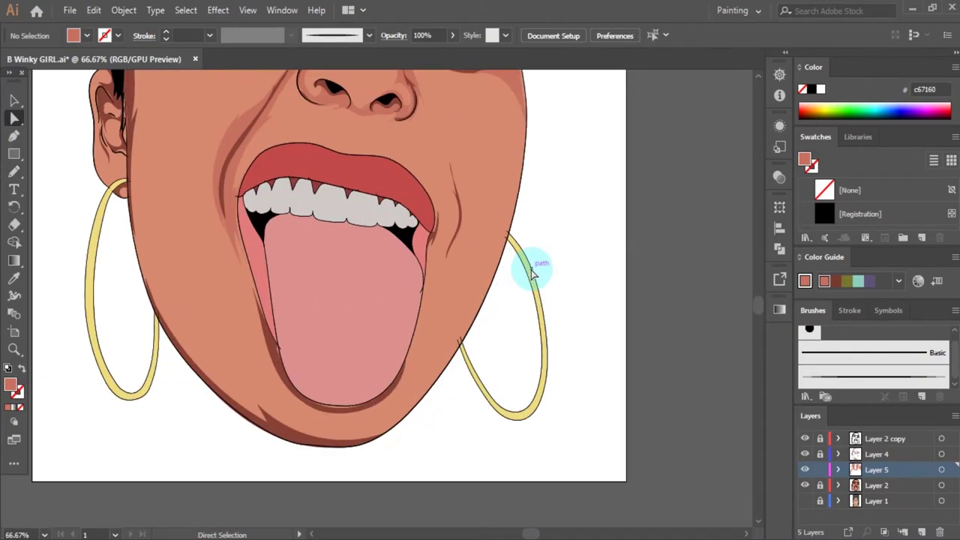
pyautogui.scroll(1, 535, 267)
pyautogui.press('n')
pyautogui.keyDown('alt'); pyautogui.scroll(1, 443, 214); pyautogui.keyUp('alt')
pyautogui.keyDown('alt'); pyautogui.scroll(1, 394, 225); pyautogui.keyUp('alt')
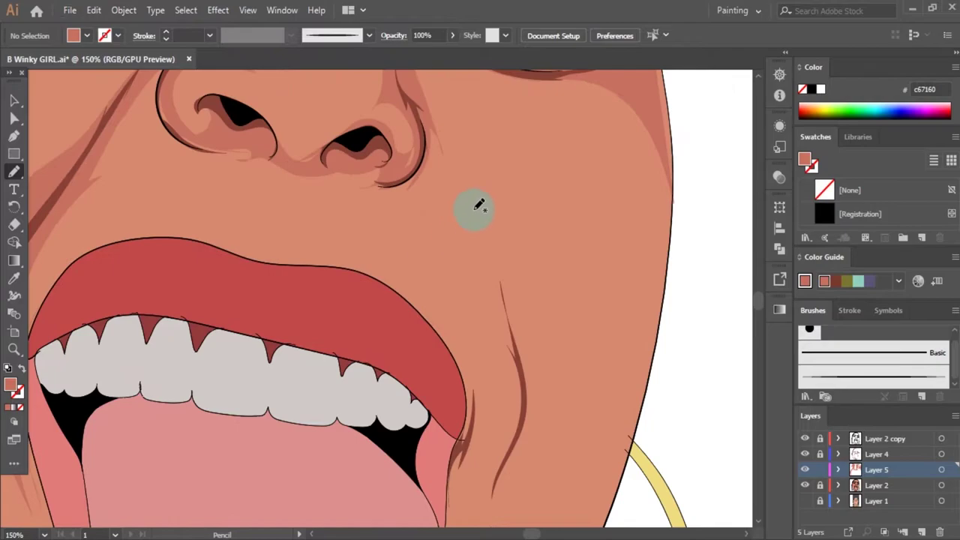
pyautogui.moveTo(512, 288); pyautogui.dragTo(543, 465)
pyautogui.scroll(-3, 568, 334)
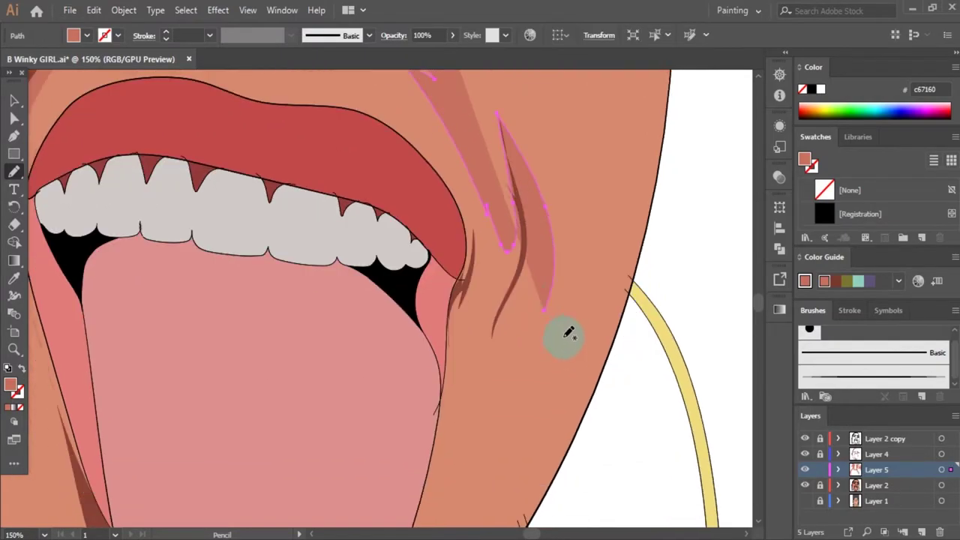
pyautogui.scroll(3, 385, 229)
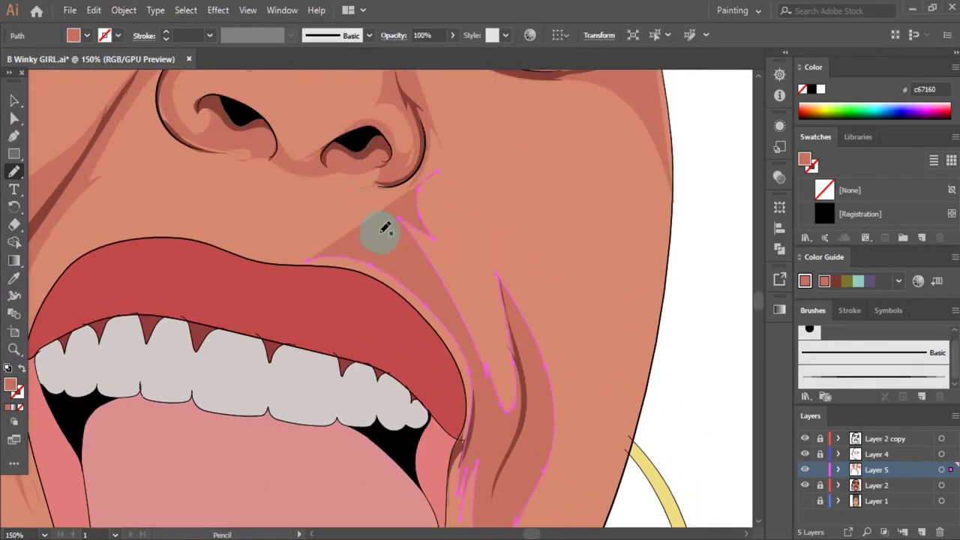
# Step: Draw shading between the nose and upper lip, erasing its stray point with the Eraser
pyautogui.moveTo(305, 186); pyautogui.dragTo(298, 262)
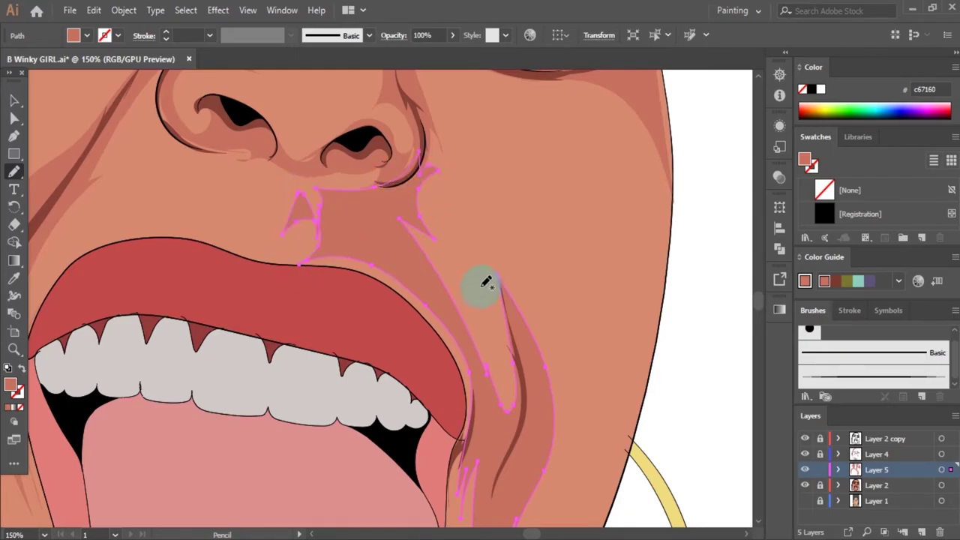
pyautogui.hotkey('ctrl', '0')
pyautogui.keyDown('alt'); pyautogui.scroll(3, 480, 293); pyautogui.keyUp('alt')
pyautogui.keyDown('alt'); pyautogui.scroll(3, 488, 299); pyautogui.keyUp('alt')
pyautogui.hotkey('shift', 'e')
pyautogui.moveTo(488, 298); pyautogui.dragTo(460, 369)
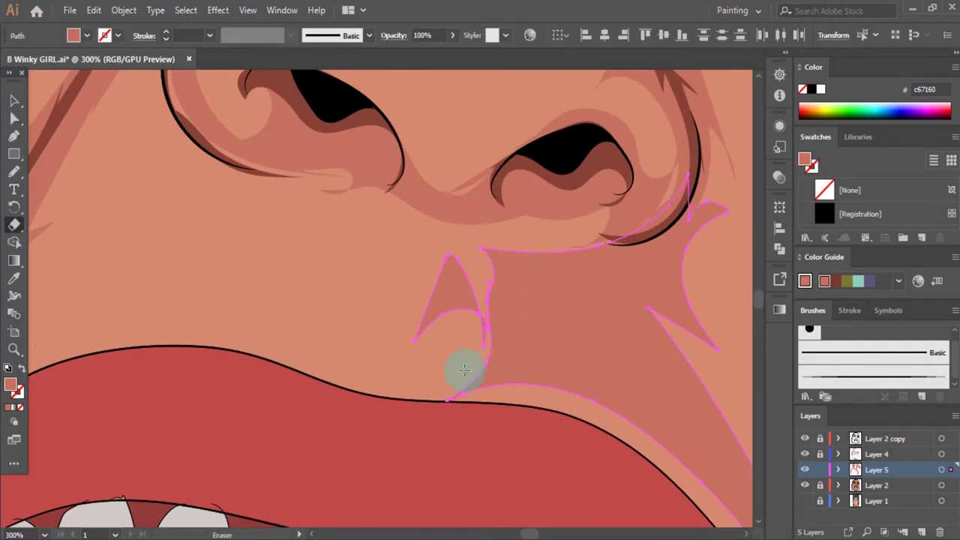
pyautogui.hotkey('ctrl', 'shift', 'a')
# Step: Extend the shading along the jaw and chin outline
pyautogui.press('n')
pyautogui.hotkey('ctrl', '0')
pyautogui.keyDown('alt'); pyautogui.scroll(3, 498, 233); pyautogui.keyUp('alt')
pyautogui.keyDown('alt'); pyautogui.scroll(2, 319, 179); pyautogui.keyUp('alt')
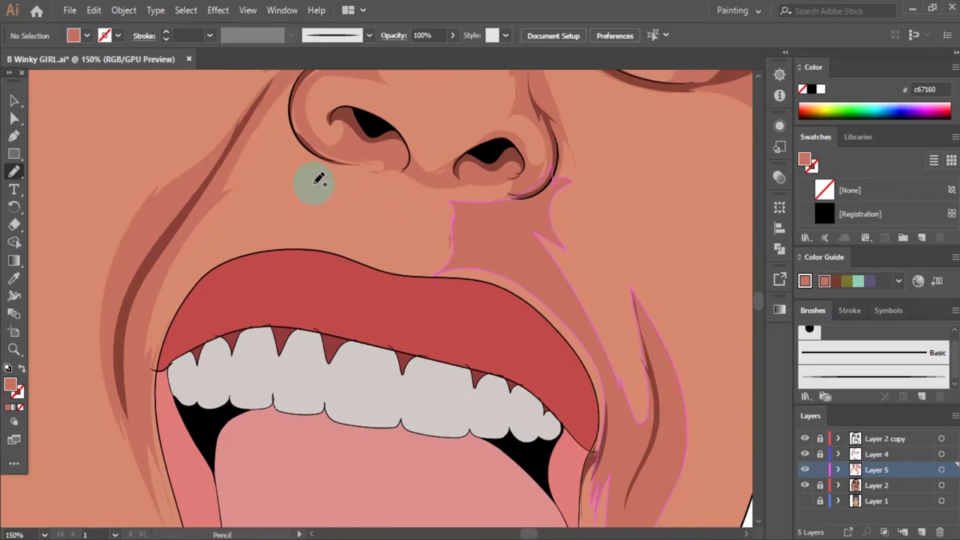
pyautogui.hotkey('ctrl', '0')
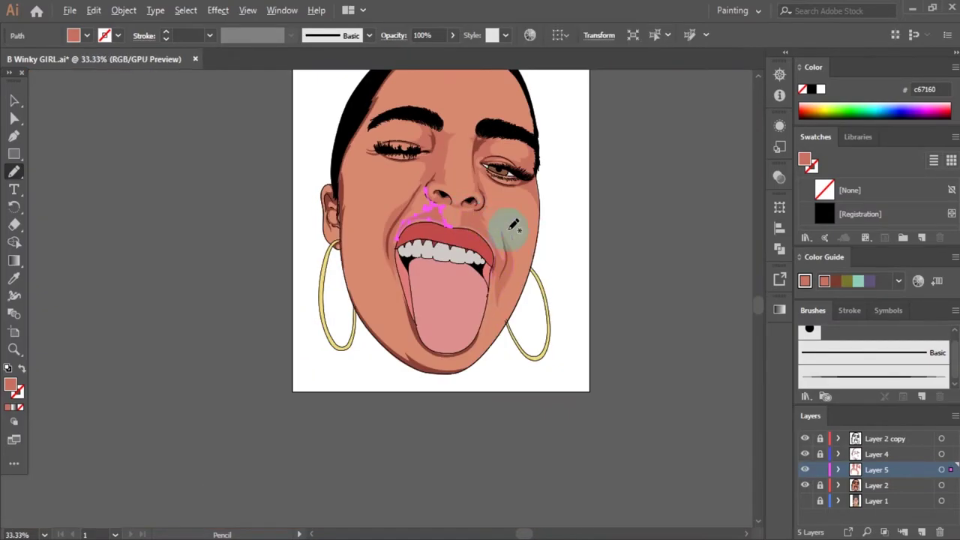
pyautogui.keyDown('alt'); pyautogui.scroll(2, 422, 278); pyautogui.keyUp('alt')
pyautogui.keyDown('alt'); pyautogui.scroll(2, 402, 347); pyautogui.keyUp('alt')
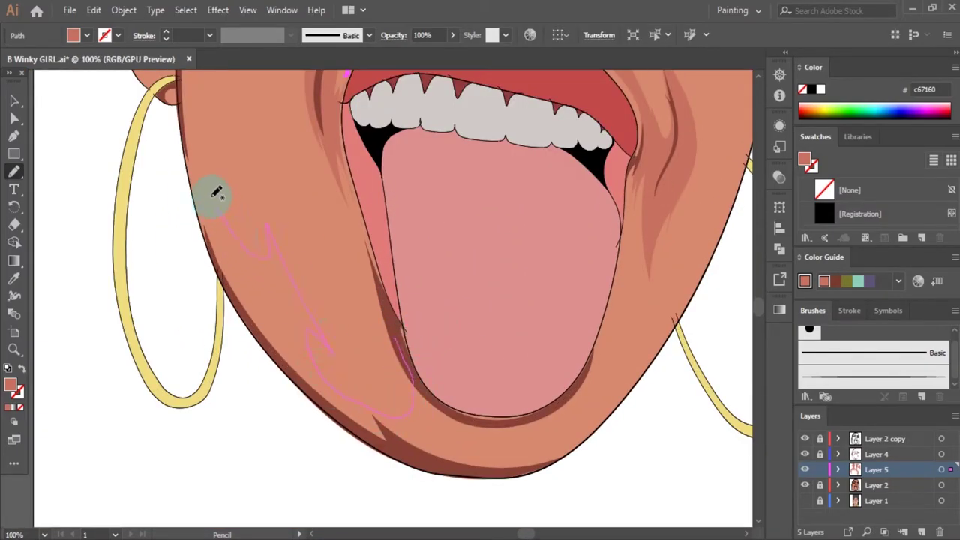
pyautogui.moveTo(209, 230); pyautogui.dragTo(449, 468)
pyautogui.scroll(-3, 405, 338)
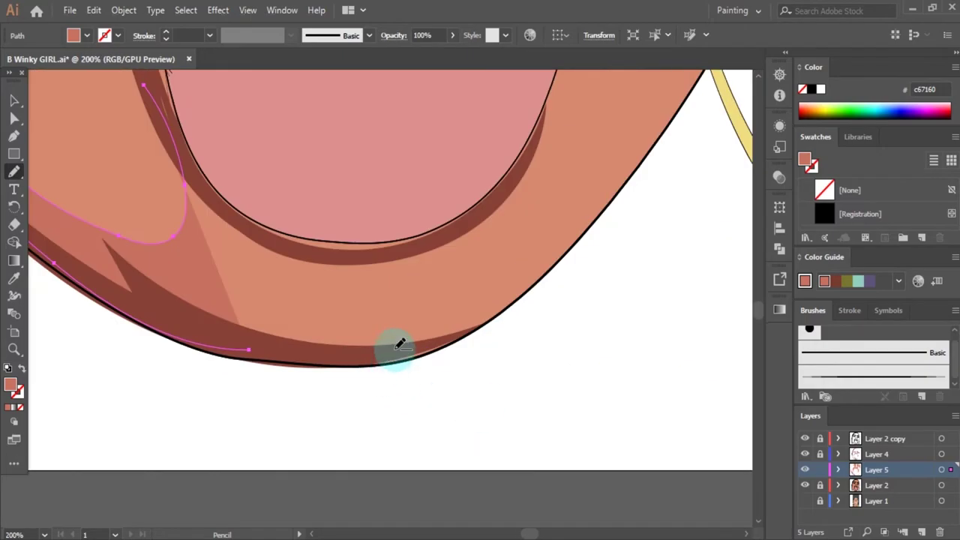
pyautogui.hscroll(3, 374, 344)
pyautogui.moveTo(335, 349); pyautogui.dragTo(408, 349)
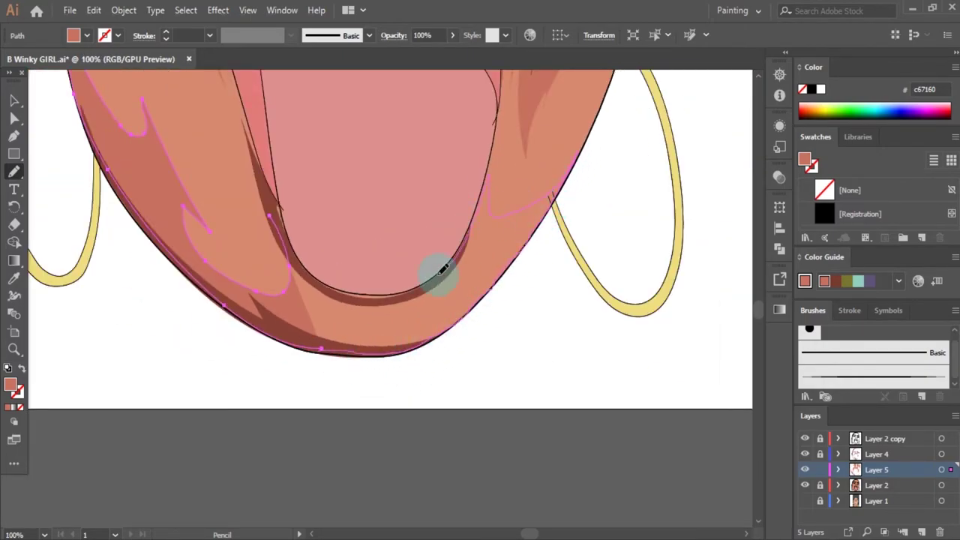
pyautogui.press('a')
pyautogui.hotkey('ctrl', 'shift', 'a')
# Step: Select the face shading shapes and give them a darker c47762 fill
pyautogui.hotkey('ctrl', '-')
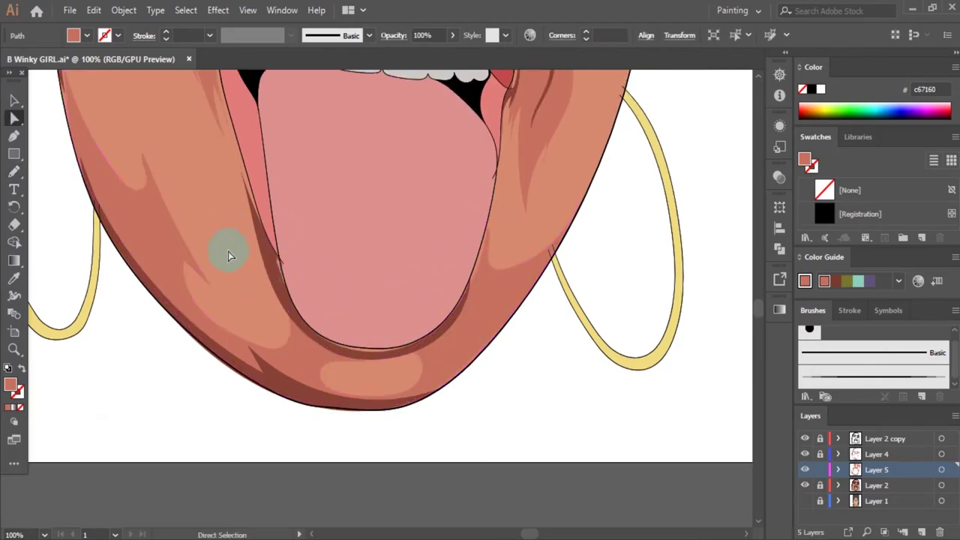
pyautogui.hotkey('ctrl', '-')
pyautogui.hotkey('ctrl', '-')
pyautogui.scroll(2, 399, 270)
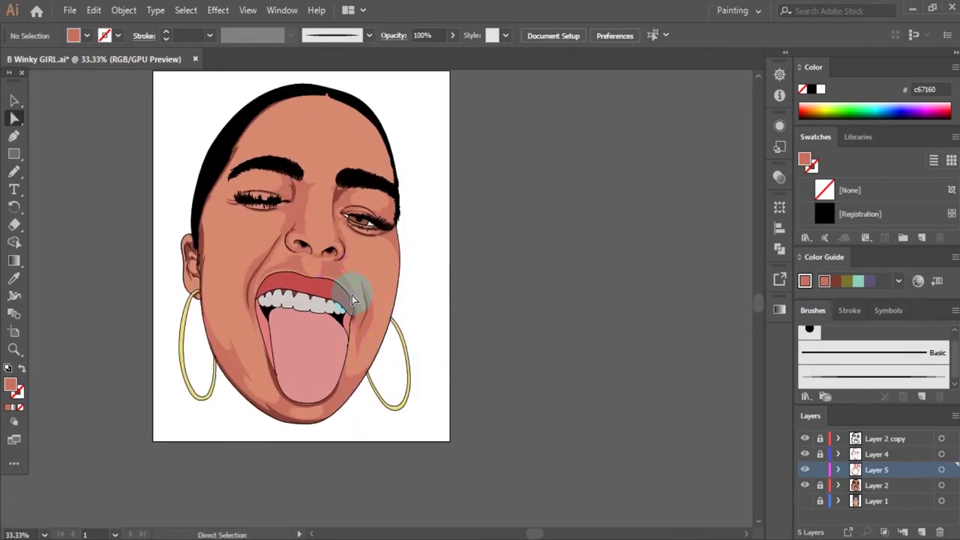
pyautogui.click(321, 167)
pyautogui.hotkey('ctrl', '+')
pyautogui.hotkey('ctrl', '+')
pyautogui.press('i')
pyautogui.doubleClick(10, 385)
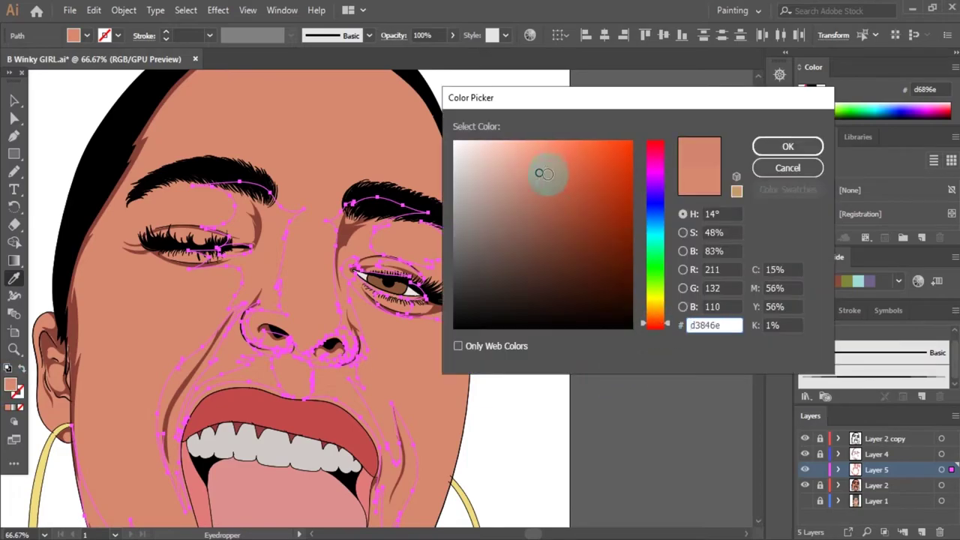
pyautogui.click(543, 184)
pyautogui.press('Return')
# Step: Lighten the shading shapes' fill to c67360 and deselect them
pyautogui.press('a')
pyautogui.hotkey('ctrl', '-')
pyautogui.hotkey('ctrl', '-')
pyautogui.hotkey('ctrl', '+')
pyautogui.doubleClick(16, 386)
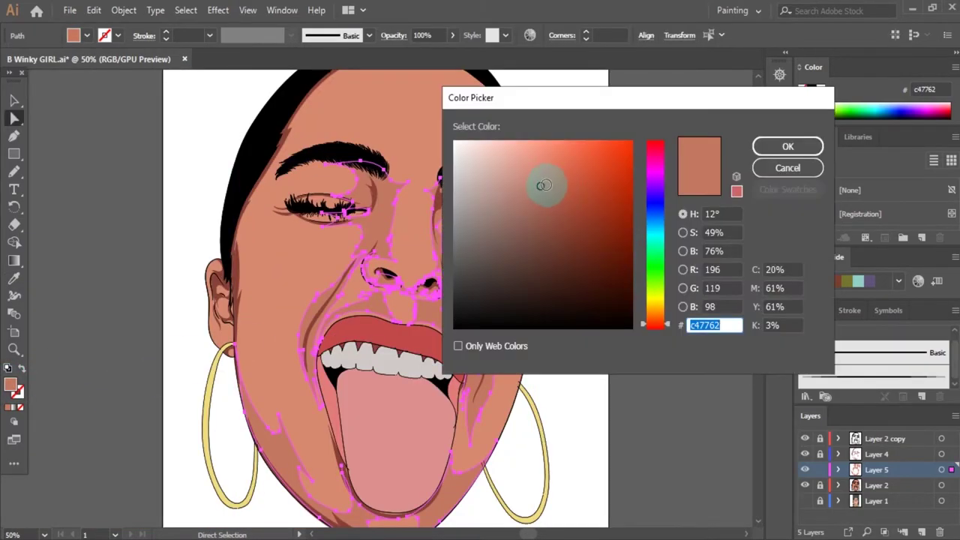
pyautogui.click(547, 183)
pyautogui.click(775, 145)
pyautogui.hotkey('ctrl', 'shift', 'a')
pyautogui.hotkey('ctrl', '-')
pyautogui.press('n')
pyautogui.hotkey('ctrl', '+')
# Step: Pencil a mid-tone highlight running from the left cheek up toward the brow
pyautogui.scroll(-3, 600, 333)
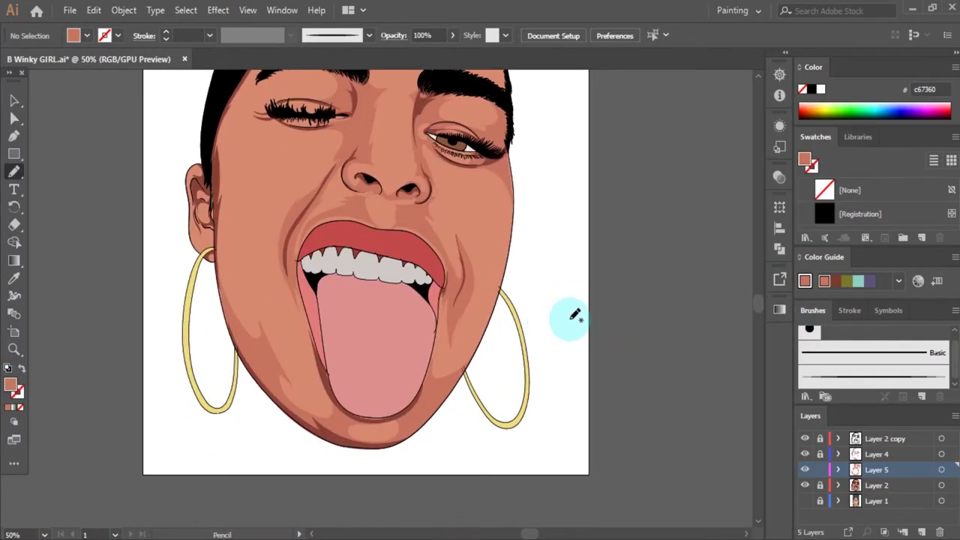
pyautogui.rightClick(555, 322)
pyautogui.press('Escape')
pyautogui.scroll(1, 225, 315)
pyautogui.moveTo(236, 279); pyautogui.dragTo(303, 90)
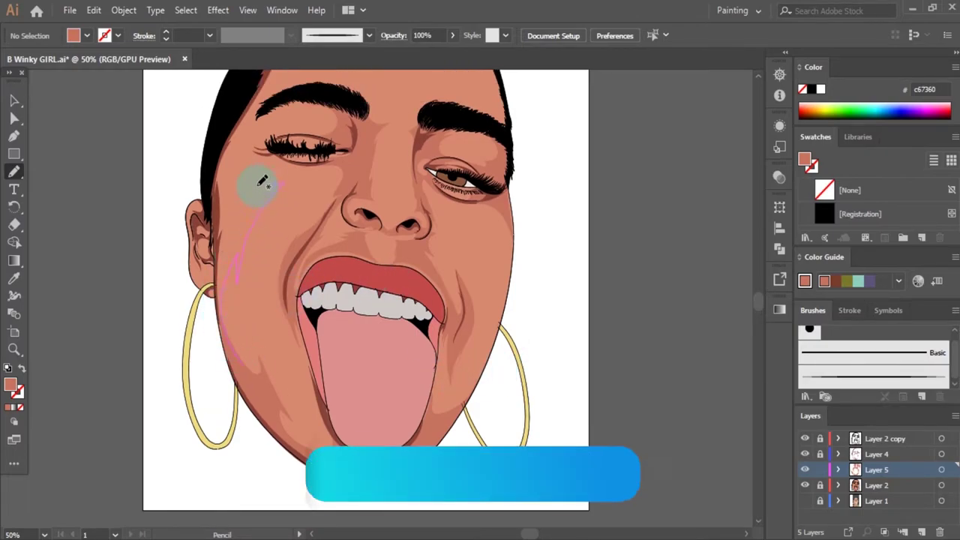
pyautogui.scroll(3, 306, 258)
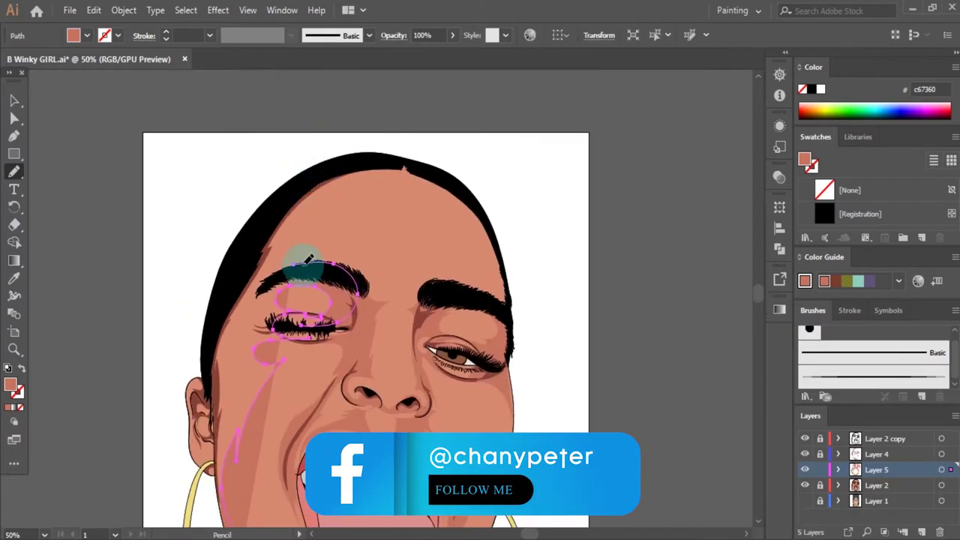
pyautogui.moveTo(310, 193); pyautogui.dragTo(225, 514)
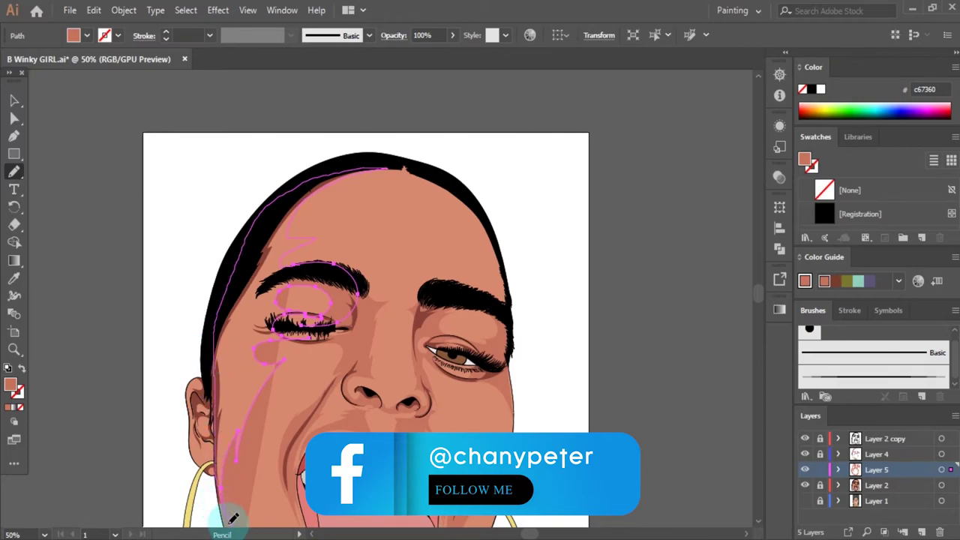
pyautogui.scroll(-2, 259, 397)
# Step: Reshape the hairline and cheek highlights by dragging their anchor points
pyautogui.press('a')
pyautogui.keyDown('alt'); pyautogui.scroll(3, 317, 131); pyautogui.keyUp('alt')
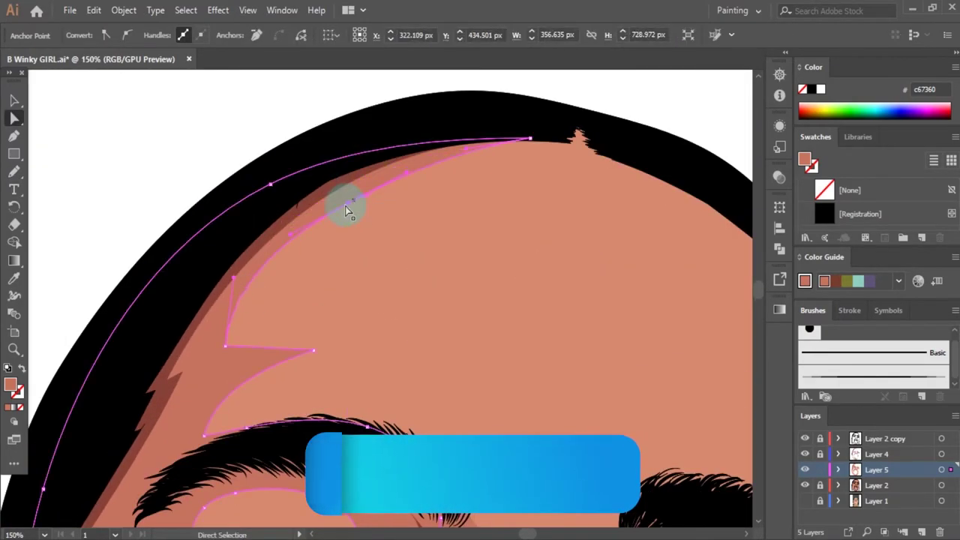
pyautogui.moveTo(343, 207)
pyautogui.mouseDown()
pyautogui.moveTo(312, 351)
pyautogui.moveTo(257, 343)
pyautogui.mouseUp()
pyautogui.hotkey('ctrl', 'shift', 'a')
pyautogui.hotkey('ctrl', '0')
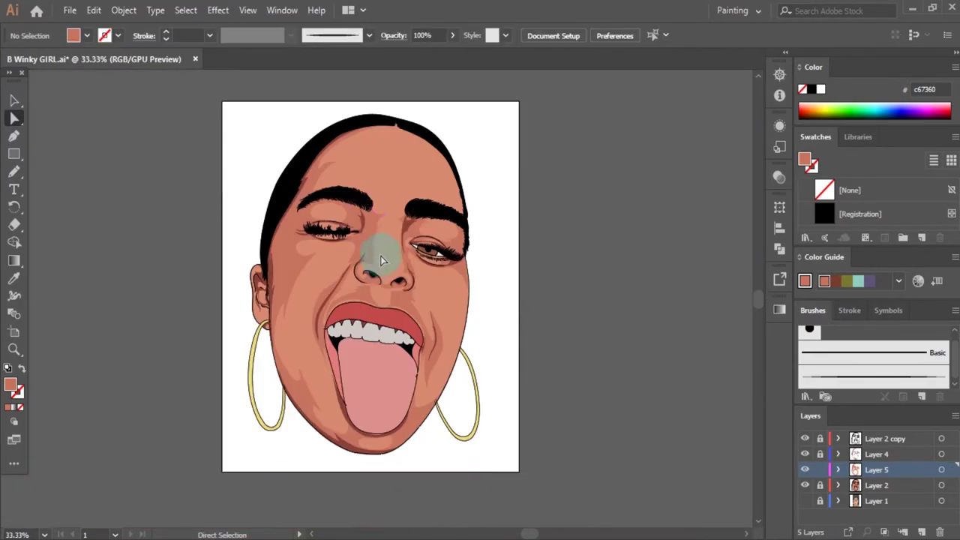
pyautogui.scroll(5, 249, 424)
pyautogui.moveTo(252, 424); pyautogui.dragTo(257, 429)
pyautogui.hotkey('ctrl', 'shift', 'a')
pyautogui.hotkey('ctrl', '0')
pyautogui.scroll(1, 448, 285)
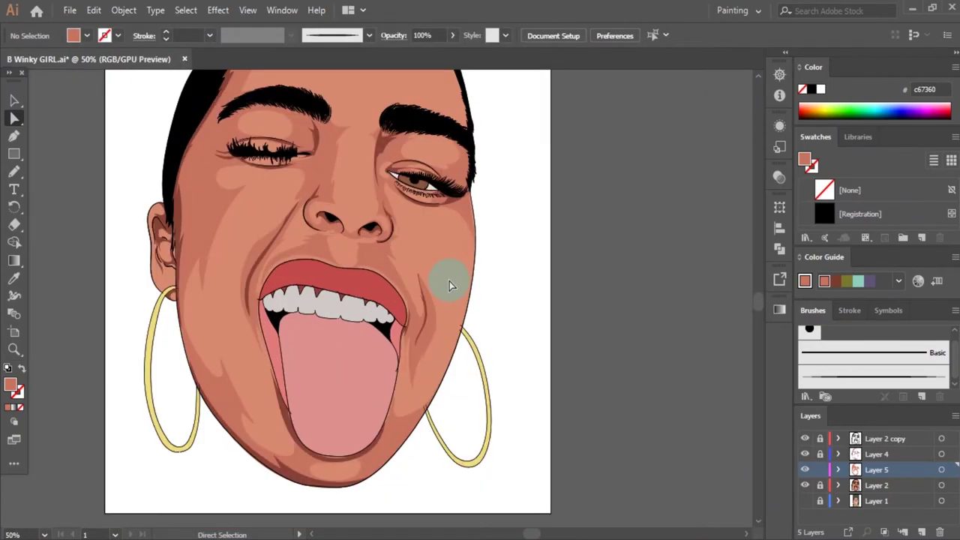
pyautogui.keyDown('alt'); pyautogui.scroll(2, 439, 237); pyautogui.keyUp('alt')
# Step: Draw mid-tone highlights beside the right eyebrow and along the right hairline
pyautogui.press('n')
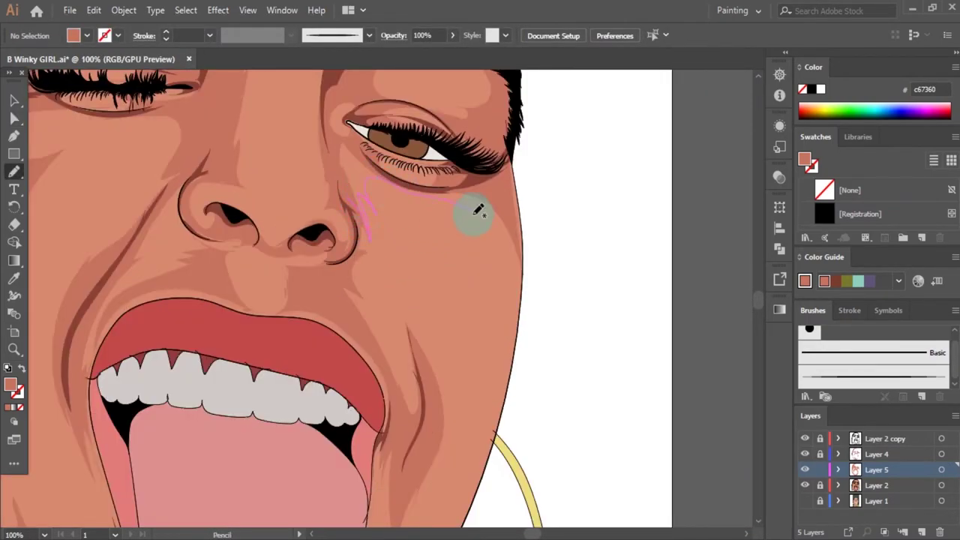
pyautogui.scroll(-5, 479, 468)
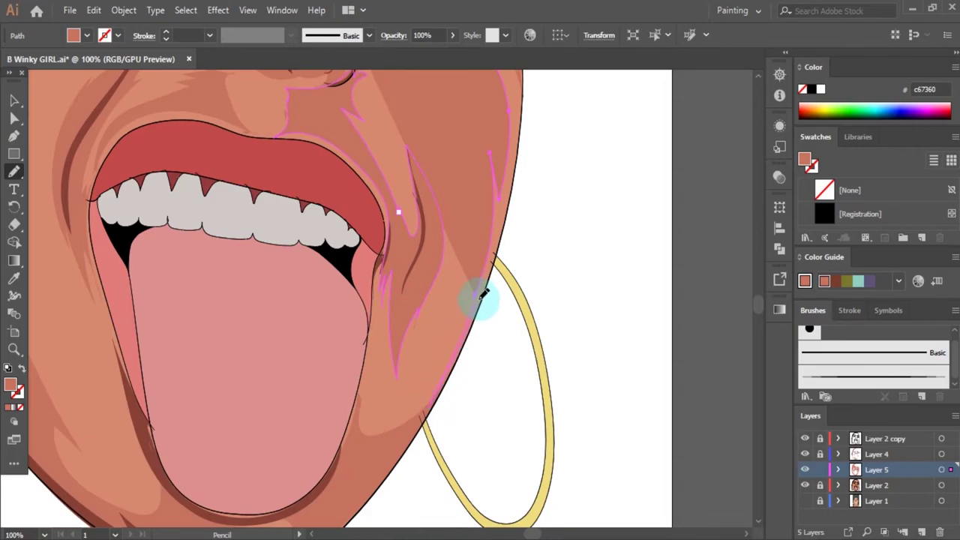
pyautogui.scroll(5, 526, 172)
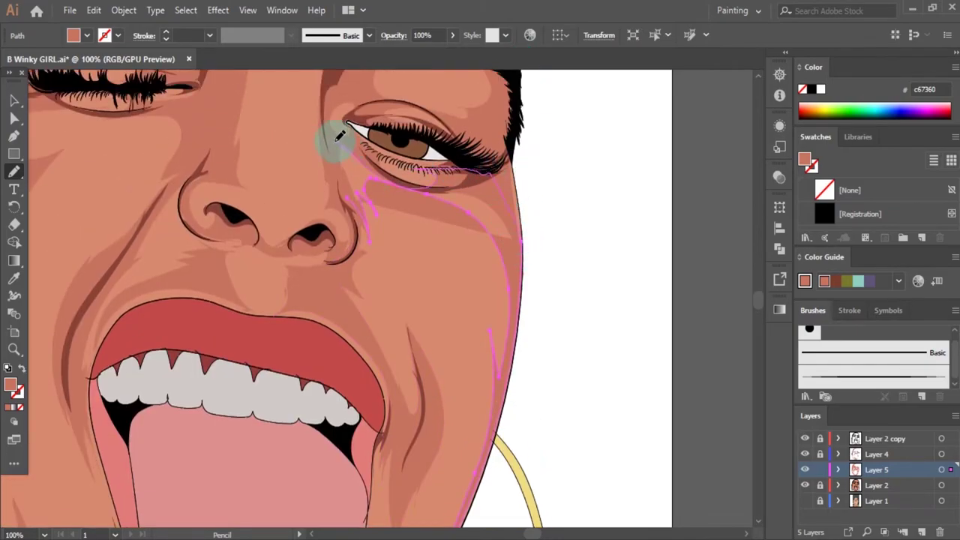
pyautogui.hotkey('ctrl', 'shift', 'a')
pyautogui.hotkey('ctrl', '0')
pyautogui.keyDown('alt'); pyautogui.scroll(3, 514, 207); pyautogui.keyUp('alt')
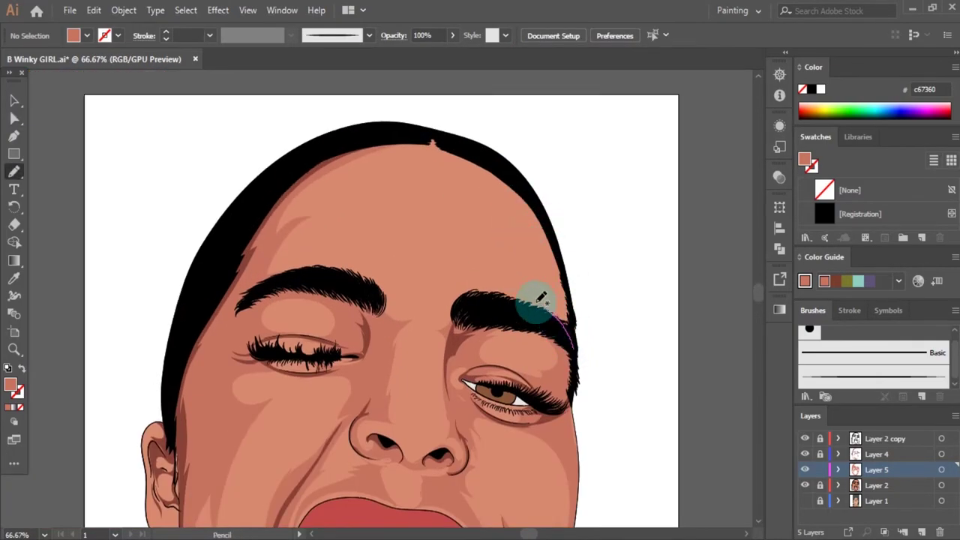
pyautogui.moveTo(539, 298); pyautogui.dragTo(523, 213)
pyautogui.moveTo(486, 153); pyautogui.dragTo(450, 145)
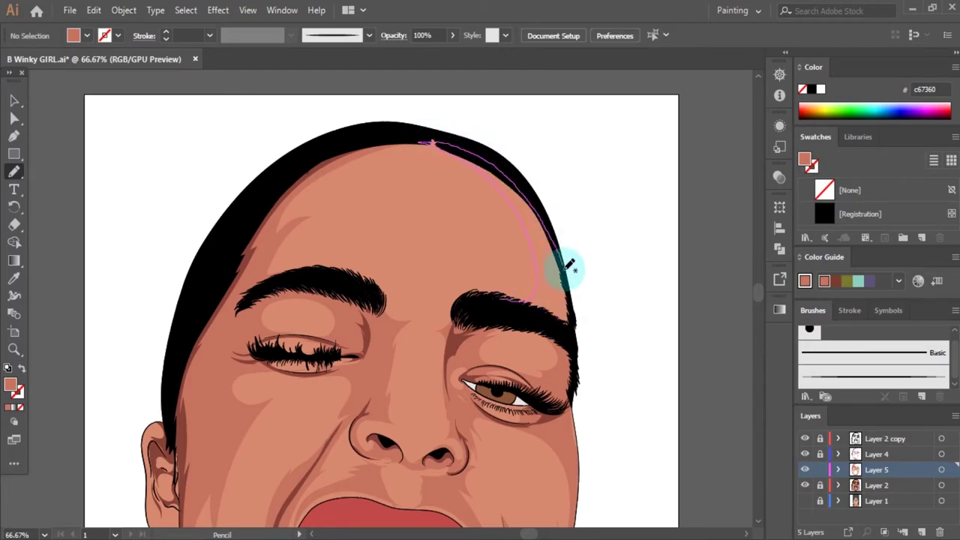
pyautogui.keyDown('alt'); pyautogui.scroll(-4, 456, 205); pyautogui.keyUp('alt')
# Step: Draw a mid-tone highlight shape filling the inner ear folds
pyautogui.press('a')
pyautogui.keyDown('alt'); pyautogui.scroll(3, 499, 311); pyautogui.keyUp('alt')
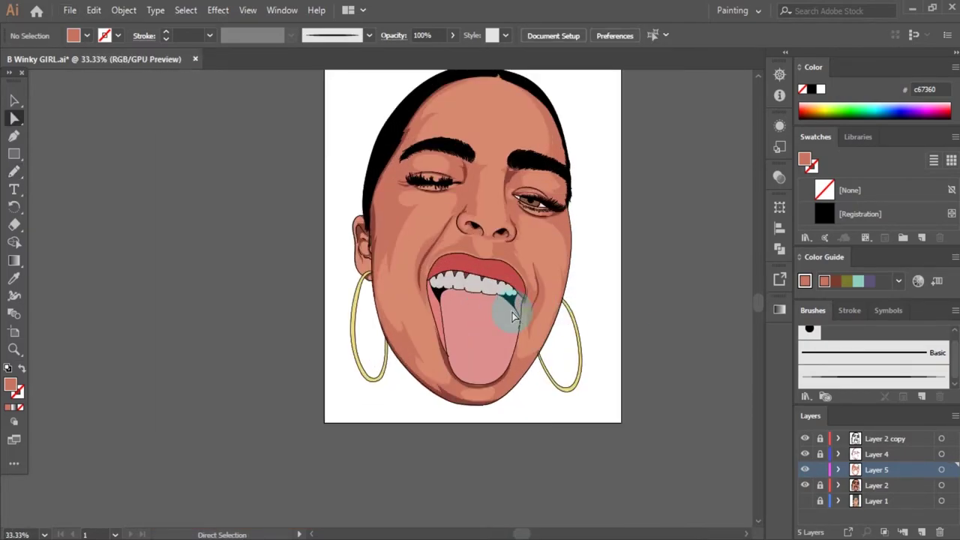
pyautogui.keyDown('alt'); pyautogui.scroll(3, 429, 253); pyautogui.keyUp('alt')
pyautogui.press('n')
pyautogui.keyDown('alt'); pyautogui.scroll(1, 428, 247); pyautogui.keyUp('alt')
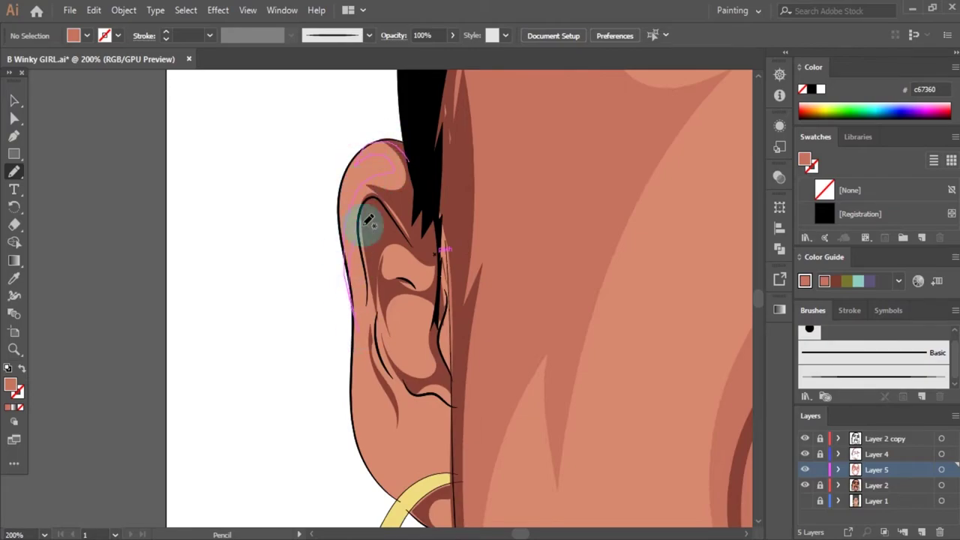
pyautogui.moveTo(368, 219); pyautogui.dragTo(433, 281)
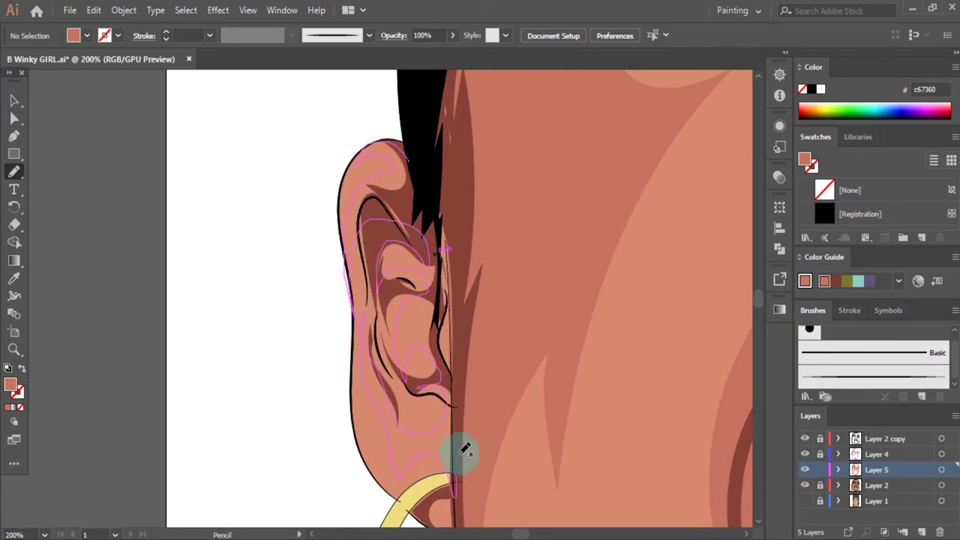
pyautogui.moveTo(465, 448)
pyautogui.mouseDown()
pyautogui.moveTo(440, 263)
pyautogui.moveTo(338, 270)
pyautogui.mouseUp()
pyautogui.press('a')
pyautogui.keyDown('alt'); pyautogui.scroll(-4, 578, 267); pyautogui.keyUp('alt')
pyautogui.keyDown('alt'); pyautogui.scroll(-1, 578, 268); pyautogui.keyUp('alt')
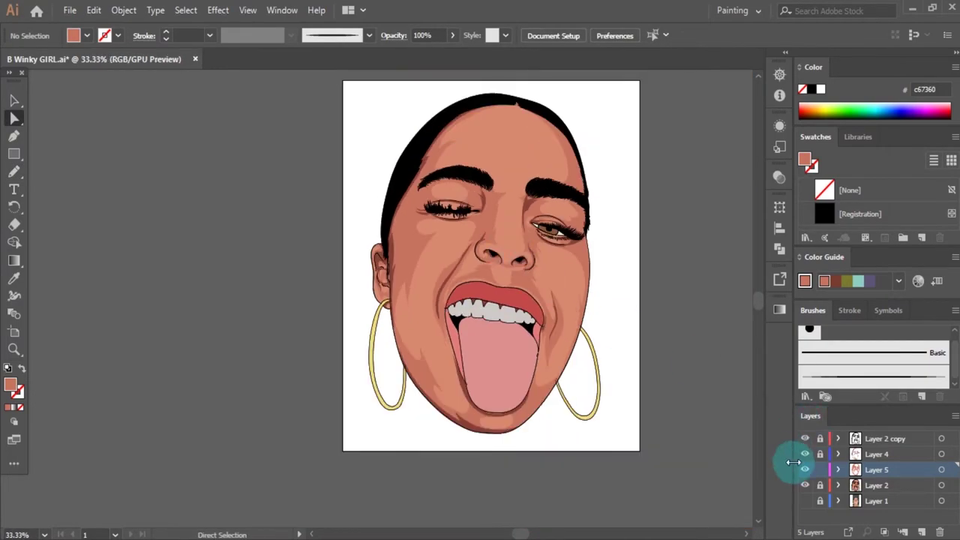
# Step: Recolour all Layer 5 highlight shapes to the lighter #ce7c65
pyautogui.click(593, 375)
pyautogui.doubleClick(11, 385)
pyautogui.click(535, 188)
pyautogui.click(725, 146)
pyautogui.keyDown('alt'); pyautogui.scroll(1, 458, 157); pyautogui.keyUp('alt')
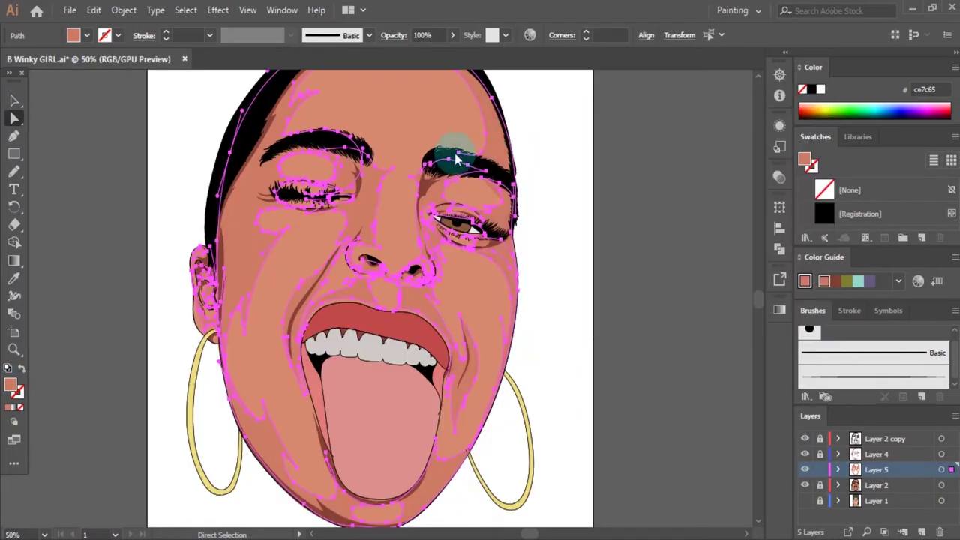
pyautogui.hotkey('ctrl', 'shift', 'a')
pyautogui.keyDown('alt'); pyautogui.scroll(-3, 545, 231); pyautogui.keyUp('alt')
pyautogui.keyDown('alt'); pyautogui.scroll(2, 590, 254); pyautogui.keyUp('alt')
pyautogui.keyDown('alt'); pyautogui.scroll(-1, 588, 325); pyautogui.keyUp('alt')
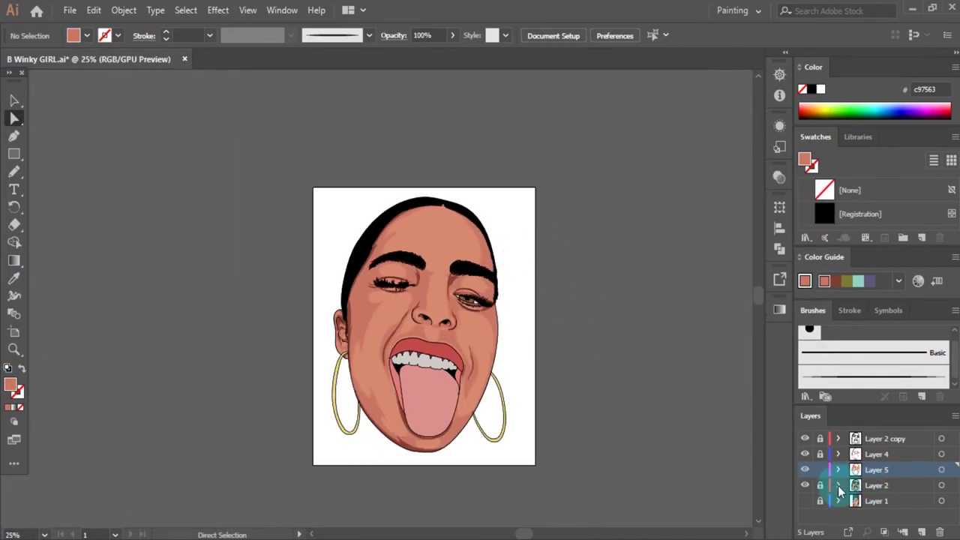
# Step: Add Layer 6 as the active layer with fill colour #efafa5
pyautogui.click(876, 454)
pyautogui.click(922, 531)
pyautogui.keyDown('alt'); pyautogui.scroll(2, 466, 321); pyautogui.keyUp('alt')
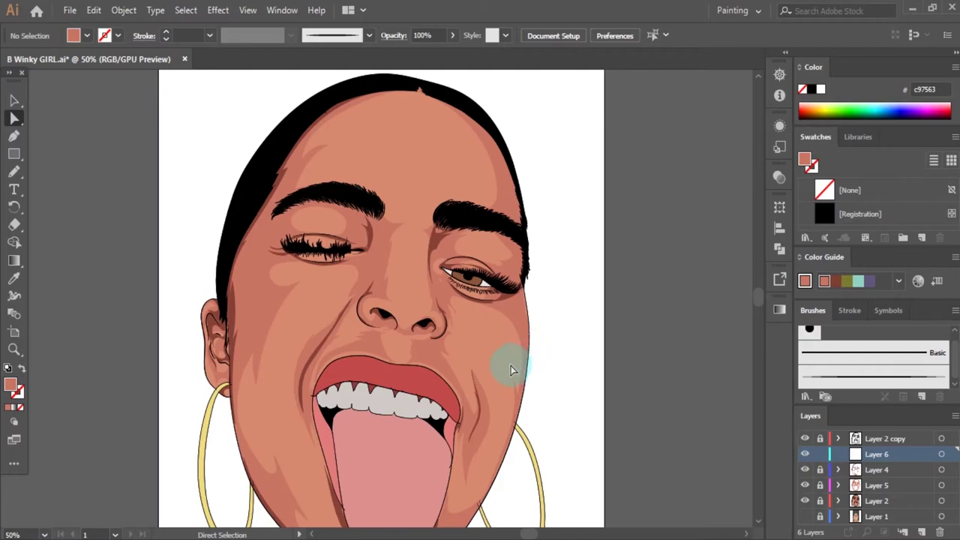
pyautogui.press('i')
pyautogui.doubleClick(11, 384)
pyautogui.click(509, 152)
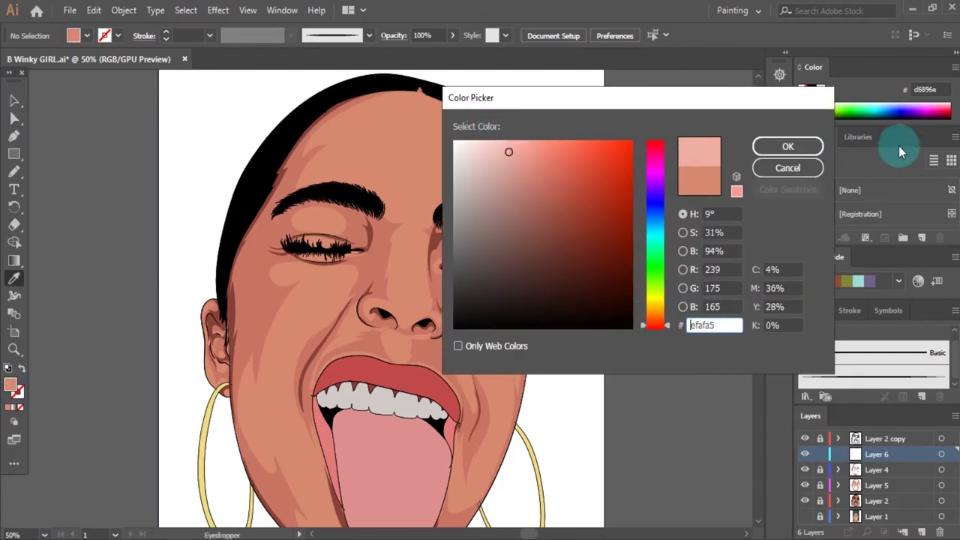
pyautogui.click(787, 146)
# Step: Pencil a pale pink highlight on the left cheek
pyautogui.press('n')
pyautogui.keyDown('alt'); pyautogui.scroll(2, 326, 281); pyautogui.keyUp('alt')
pyautogui.moveTo(356, 242); pyautogui.dragTo(327, 279)
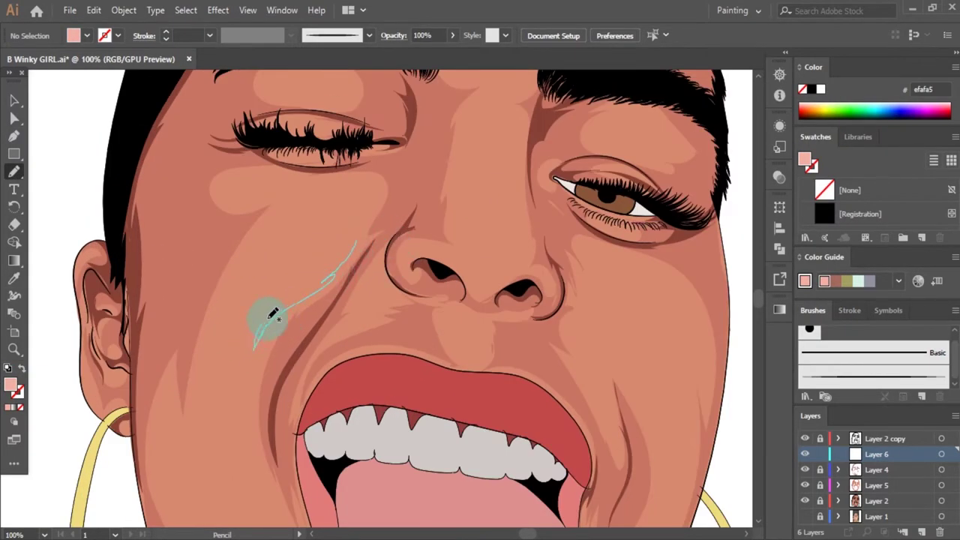
# Step: Pencil pale pink highlights on the closed eyelid and along the upper eyelid
pyautogui.hotkey('ctrl', '0')
pyautogui.scroll(6, 332, 219)
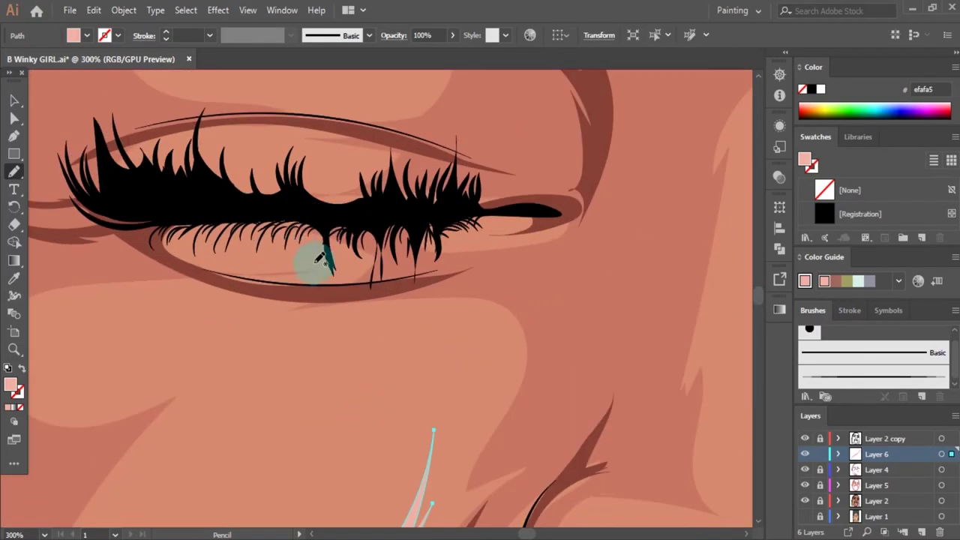
pyautogui.scroll(1, 292, 235)
pyautogui.moveTo(197, 248); pyautogui.dragTo(96, 231)
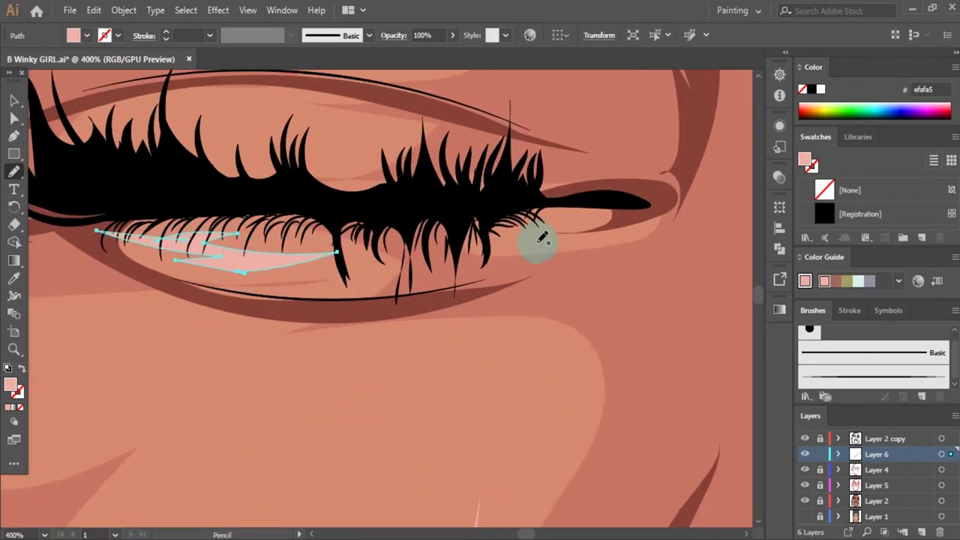
pyautogui.scroll(-3, 604, 233)
pyautogui.scroll(3, 322, 161)
pyautogui.moveTo(333, 160); pyautogui.dragTo(150, 210)
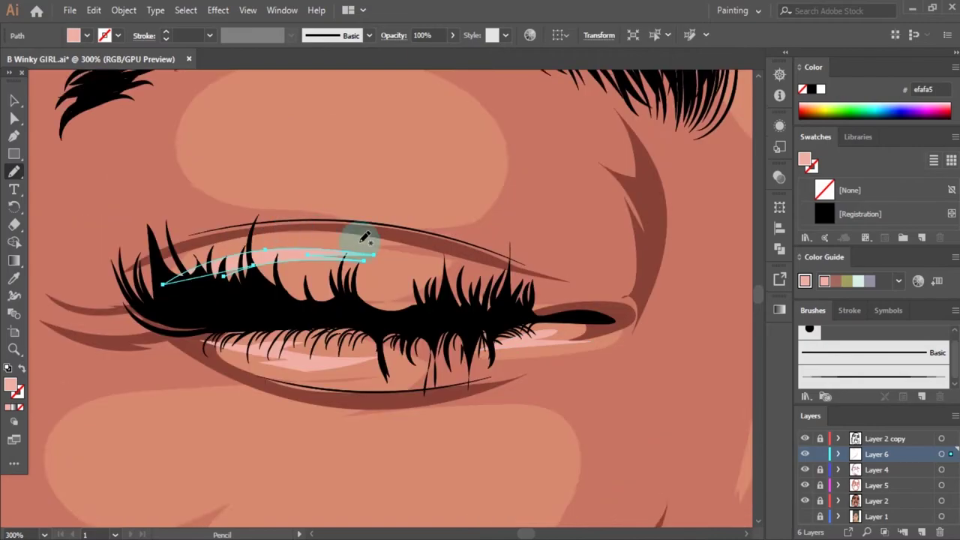
pyautogui.scroll(3, 364, 228)
pyautogui.scroll(-3, 300, 230)
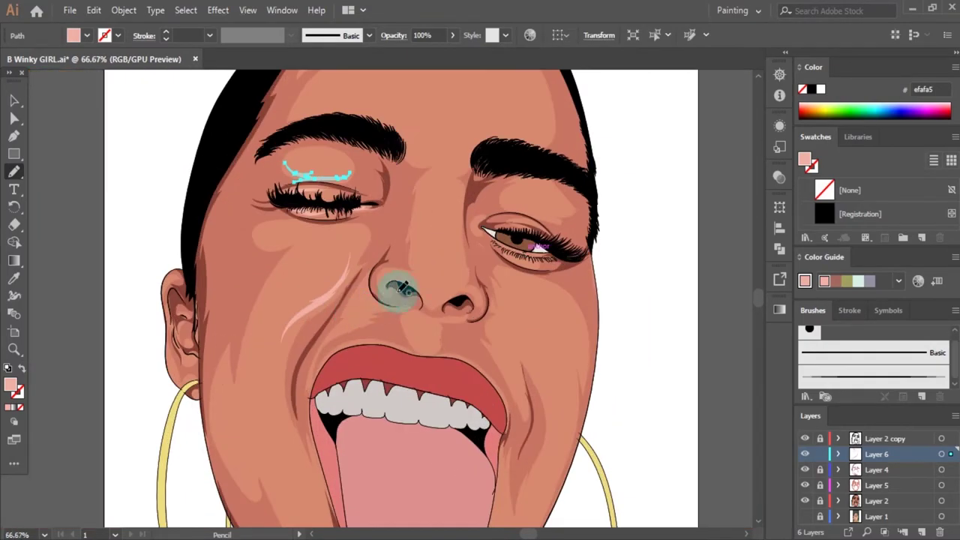
pyautogui.scroll(3, 387, 278)
pyautogui.scroll(1, 300, 225)
pyautogui.scroll(2, 438, 216)
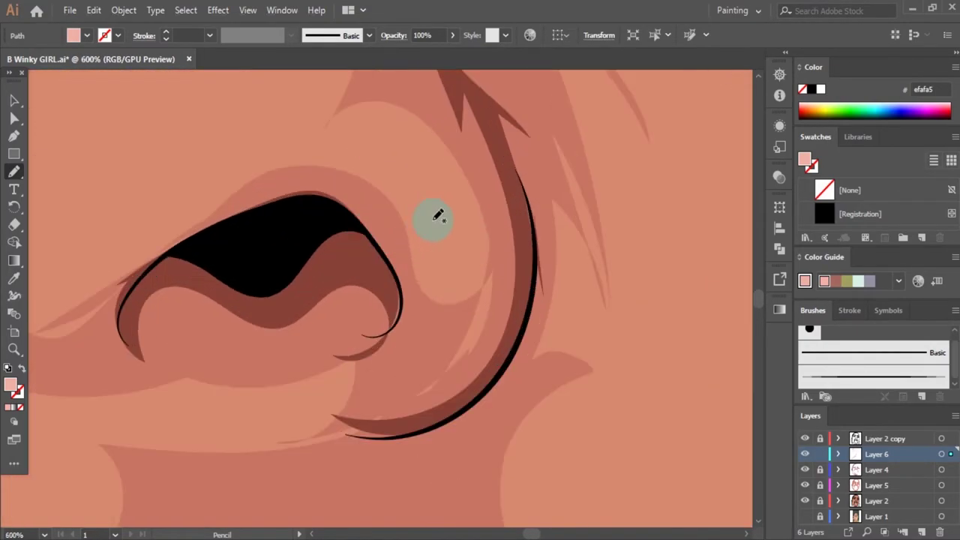
# Step: Add pale pink highlights on the right nostril and down the nose bridge
pyautogui.moveTo(376, 162); pyautogui.dragTo(467, 270)
pyautogui.scroll(-2, 381, 214)
pyautogui.scroll(1, 364, 250)
pyautogui.scroll(-2, 405, 293)
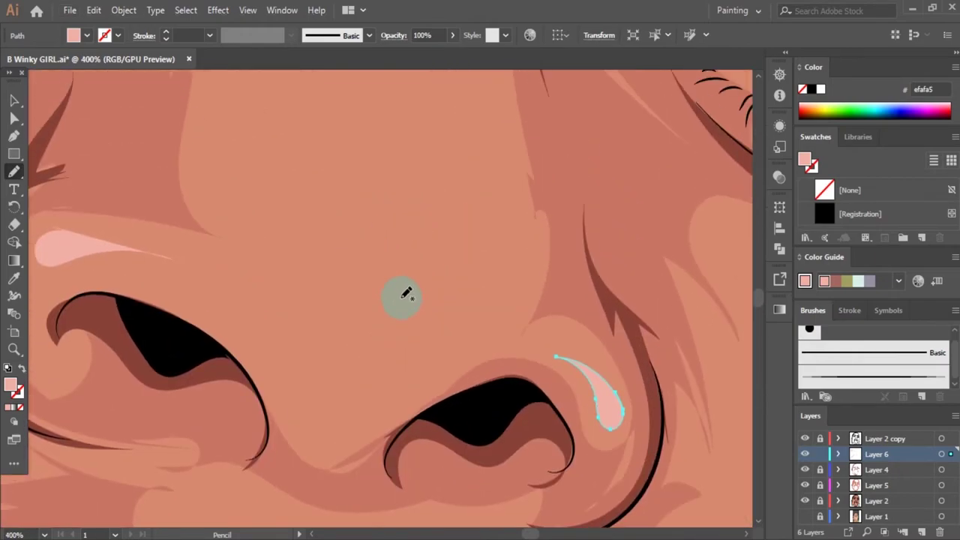
pyautogui.moveTo(402, 291); pyautogui.dragTo(405, 295)
pyautogui.scroll(-2, 408, 318)
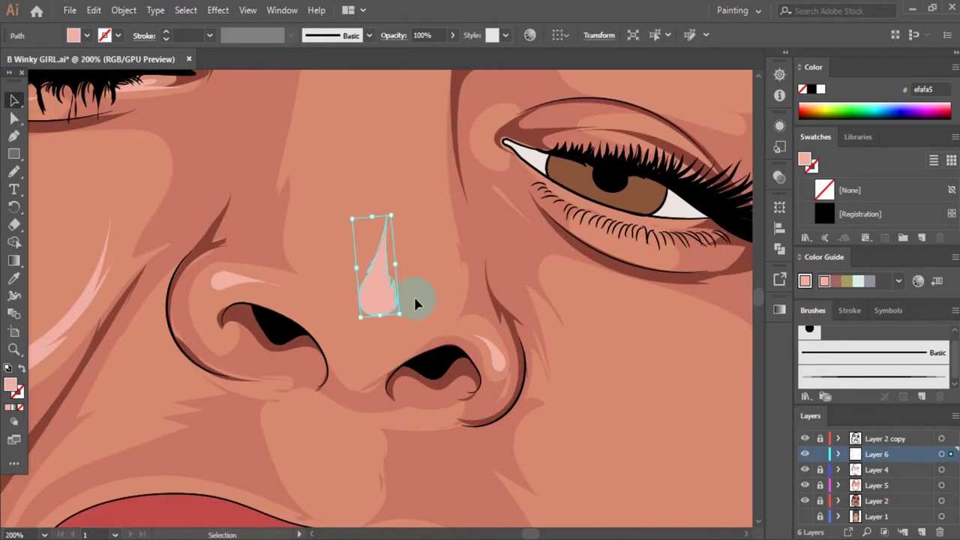
pyautogui.keyDown('ctrl'); pyautogui.click(414, 295); pyautogui.keyUp('ctrl')
pyautogui.scroll(3, 413, 294)
pyautogui.scroll(-3, 412, 285)
pyautogui.scroll(3, 392, 240)
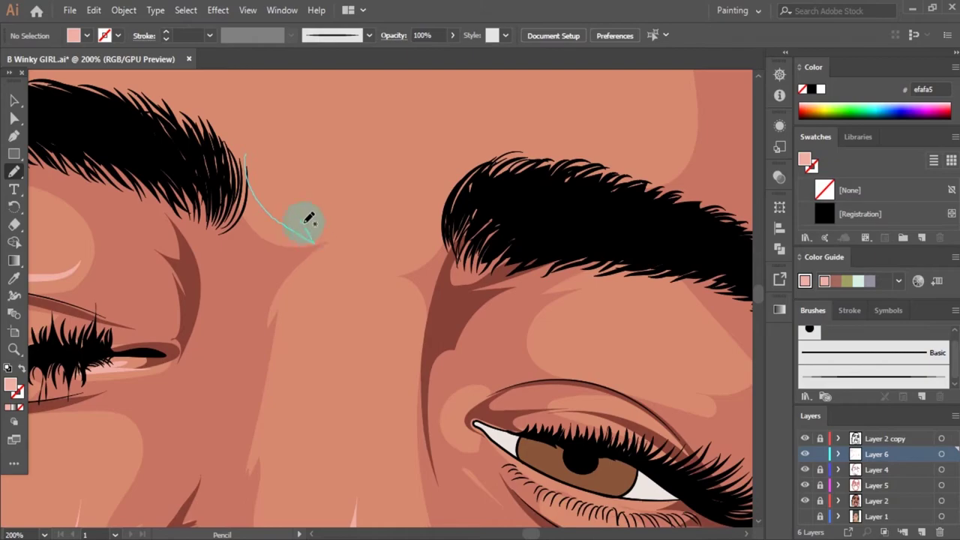
# Step: Draw pale pink highlights above the right eyebrow and near the inner left brow
pyautogui.moveTo(306, 223); pyautogui.dragTo(311, 240)
pyautogui.moveTo(548, 160); pyautogui.dragTo(459, 211)
pyautogui.moveTo(457, 166); pyautogui.dragTo(491, 173)
pyautogui.moveTo(217, 103); pyautogui.dragTo(307, 161)
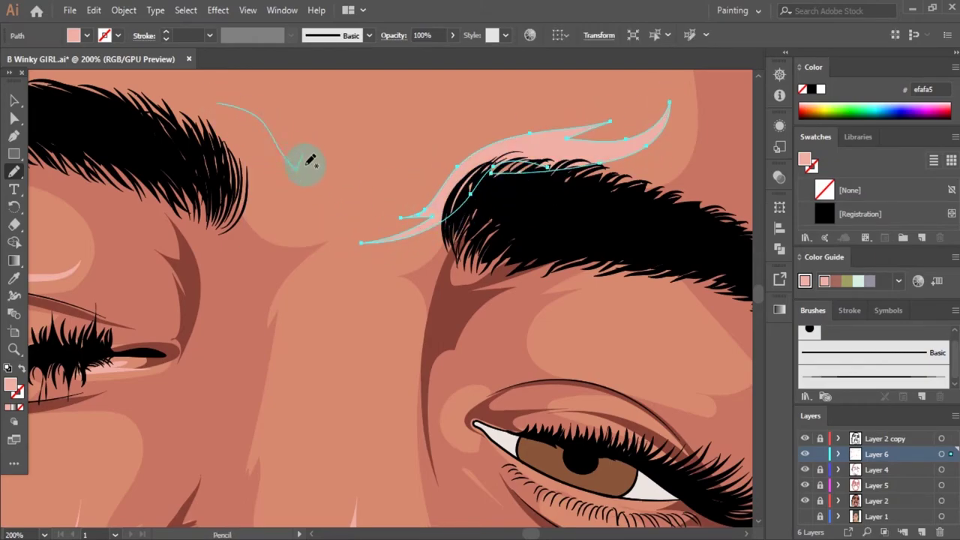
pyautogui.moveTo(223, 116); pyautogui.dragTo(225, 119)
pyautogui.press('a')
pyautogui.hotkey('ctrl', '0')
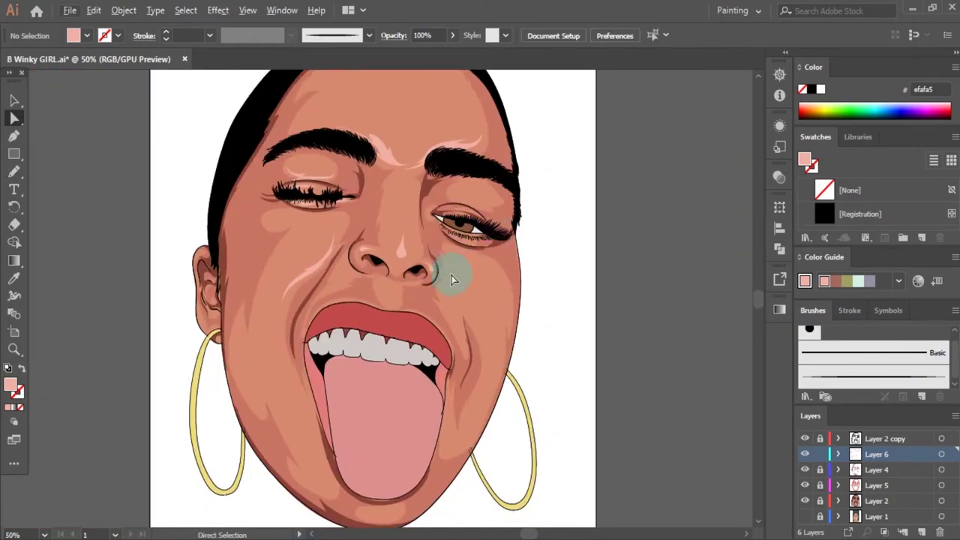
pyautogui.scroll(3, 450, 272)
pyautogui.hotkey('ctrl', '=')
pyautogui.press('n')
# Step: Draw a pale pink highlight along the upper lip
pyautogui.moveTo(201, 200); pyautogui.dragTo(475, 241)
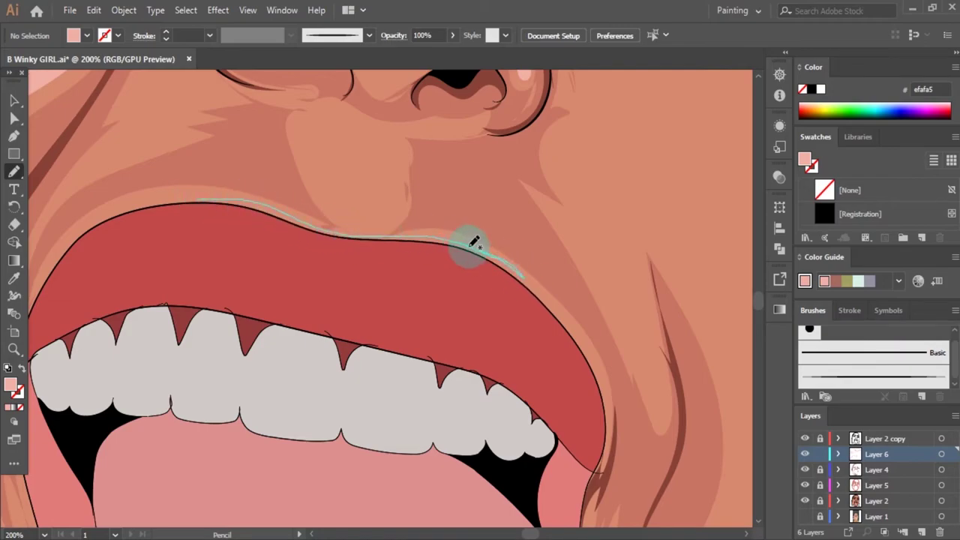
pyautogui.moveTo(251, 189); pyautogui.dragTo(250, 191)
pyautogui.hotkey('ctrl', '=')
pyautogui.scroll(1, 392, 235)
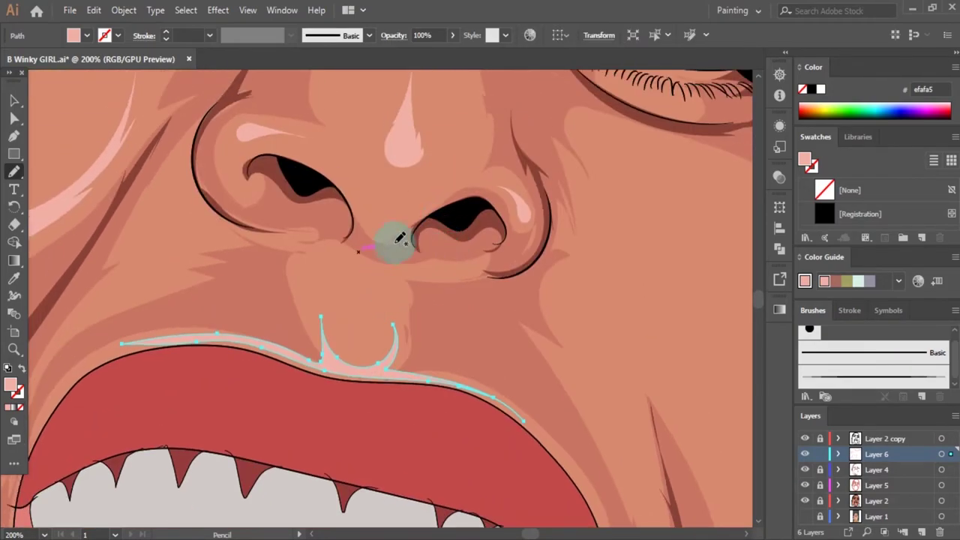
pyautogui.hotkey('ctrl', '=')
# Step: Add pale pink highlights beside the nostril and along its rim
pyautogui.moveTo(94, 119); pyautogui.dragTo(167, 189)
pyautogui.moveTo(632, 266); pyautogui.dragTo(621, 274)
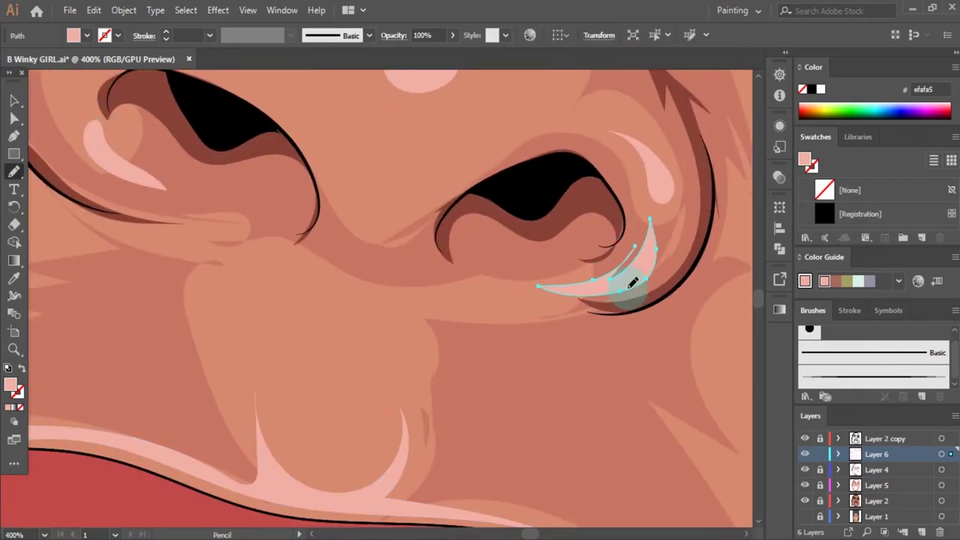
pyautogui.scroll(-2, 497, 278)
pyautogui.scroll(-2, 507, 257)
pyautogui.scroll(4, 404, 237)
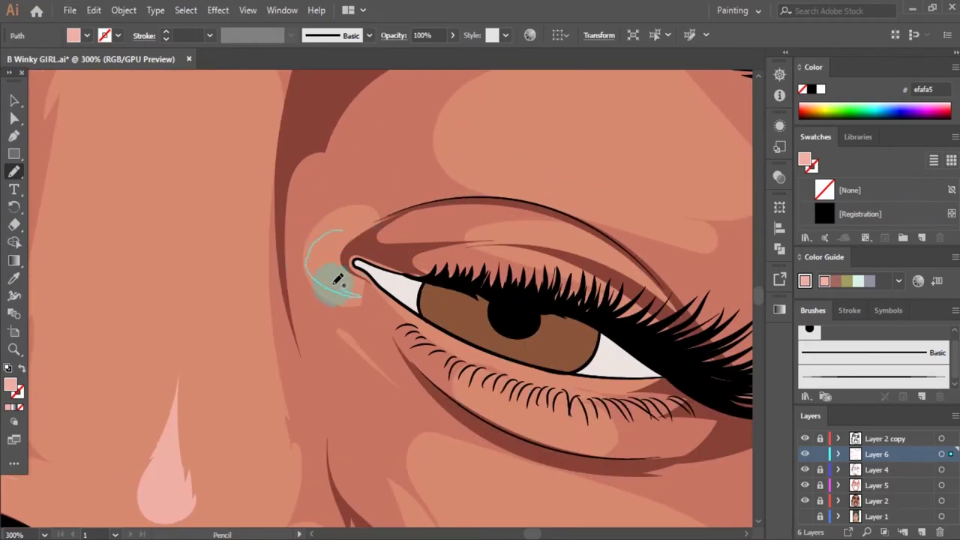
# Step: Add pale pink highlights at the inner eye corner, upper eyelid and lower lashes
pyautogui.moveTo(339, 280); pyautogui.dragTo(352, 294)
pyautogui.hotkey('ctrl', '=')
pyautogui.moveTo(455, 261); pyautogui.dragTo(214, 171)
pyautogui.scroll(-2, 420, 282)
pyautogui.moveTo(396, 278)
pyautogui.mouseDown()
pyautogui.moveTo(252, 223)
pyautogui.moveTo(369, 339)
pyautogui.mouseUp()
pyautogui.scroll(-1, 416, 286)
pyautogui.scroll(-3, 484, 312)
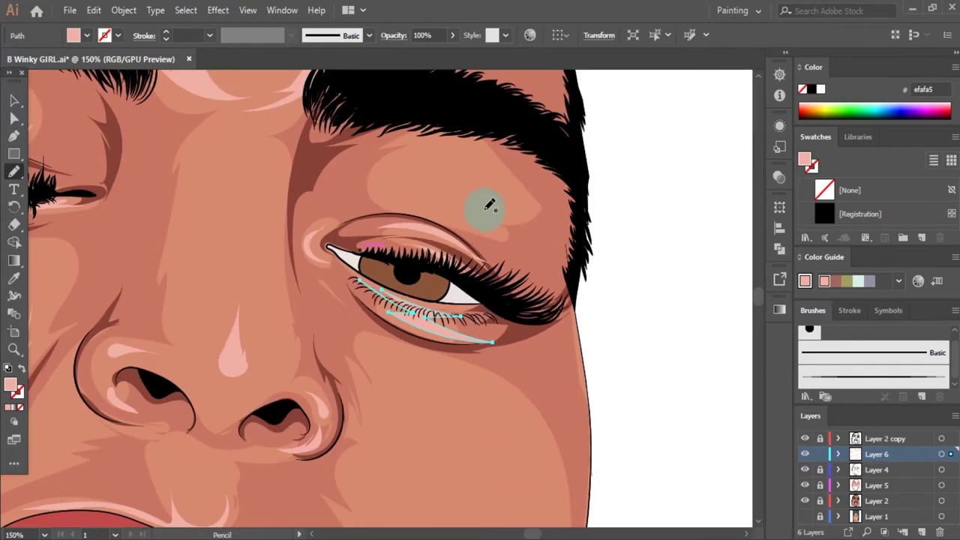
pyautogui.scroll(1, 479, 210)
pyautogui.scroll(2, 450, 239)
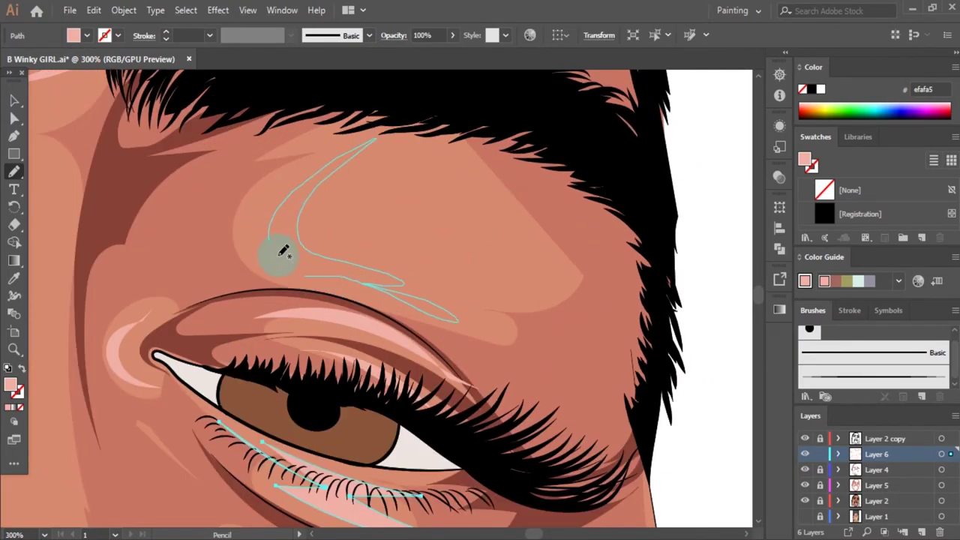
# Step: Draw pale pink highlights on the brow bone and beneath the closed eye
pyautogui.moveTo(283, 252); pyautogui.dragTo(472, 305)
pyautogui.scroll(-3, 574, 274)
pyautogui.scroll(3, 321, 273)
pyautogui.scroll(1, 330, 316)
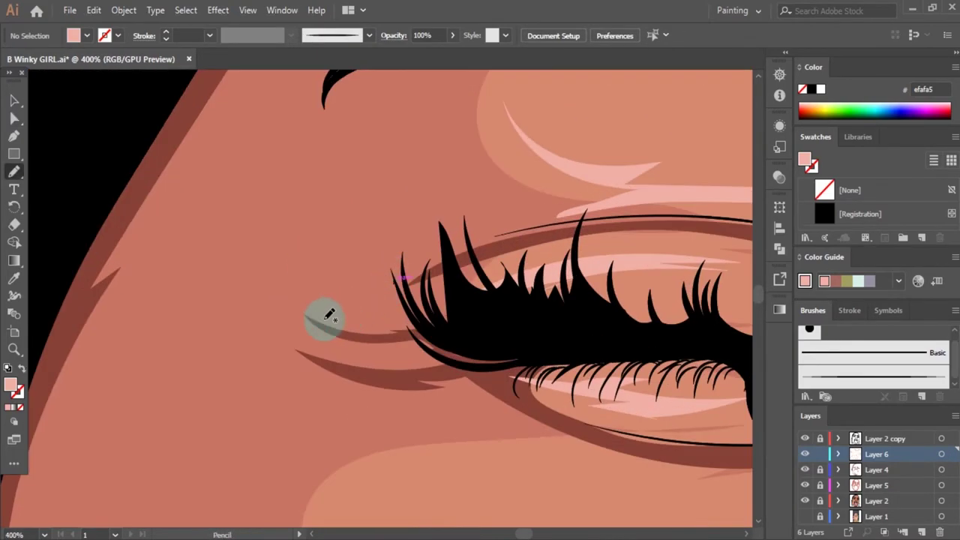
pyautogui.moveTo(315, 283); pyautogui.dragTo(443, 352)
pyautogui.press('a')
pyautogui.scroll(-5, 475, 368)
pyautogui.scroll(1, 407, 317)
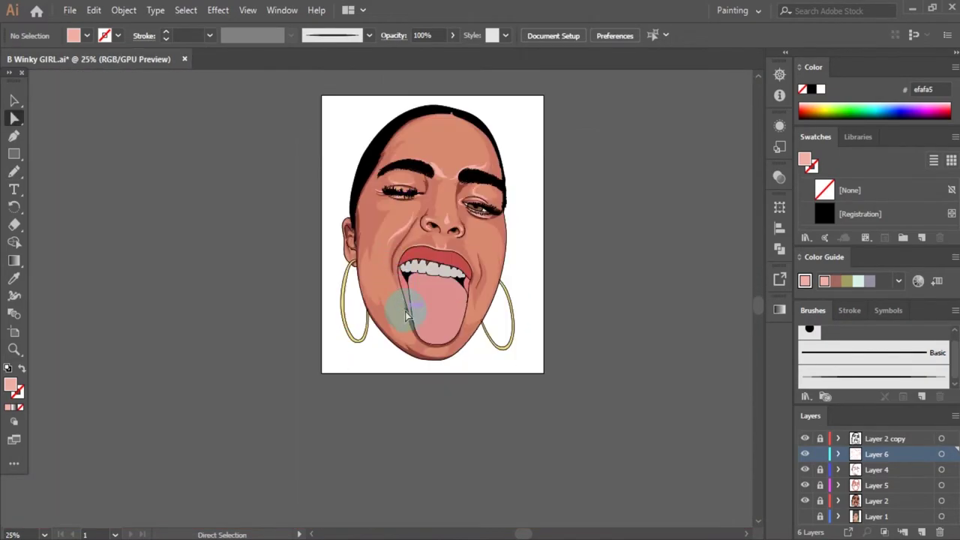
pyautogui.scroll(5, 408, 316)
# Step: Draw pale pink highlights on the cheek beside the tongue and along the ear
pyautogui.scroll(-1, 385, 292)
pyautogui.press('n')
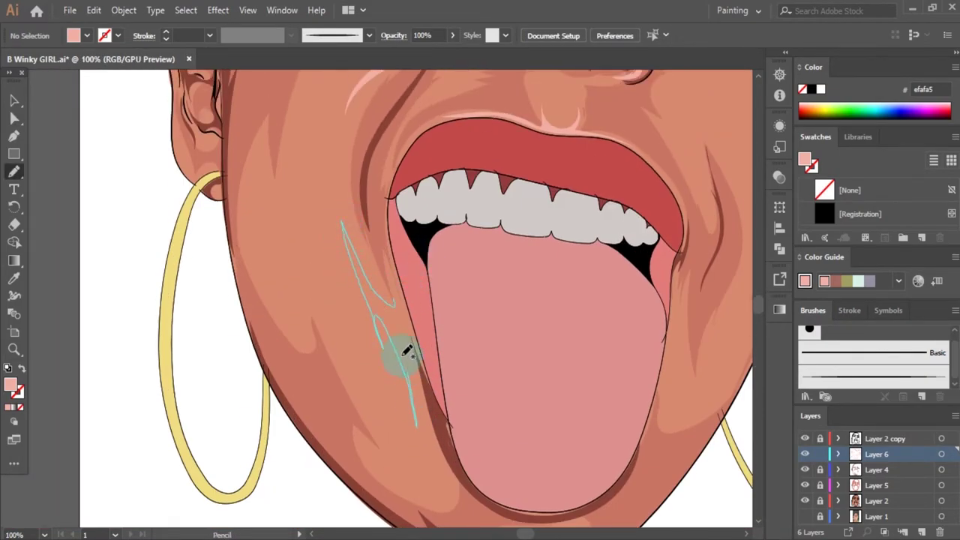
pyautogui.moveTo(405, 351); pyautogui.dragTo(406, 353)
pyautogui.scroll(-4, 405, 352)
pyautogui.scroll(6, 318, 236)
pyautogui.moveTo(370, 272); pyautogui.dragTo(370, 274)
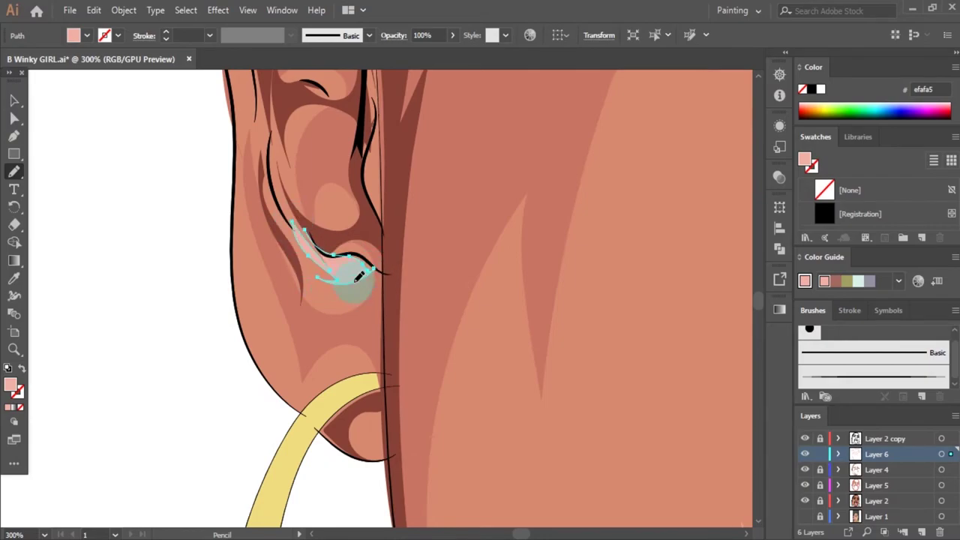
pyautogui.scroll(2, 353, 255)
pyautogui.scroll(-3, 324, 205)
pyautogui.scroll(2, 323, 205)
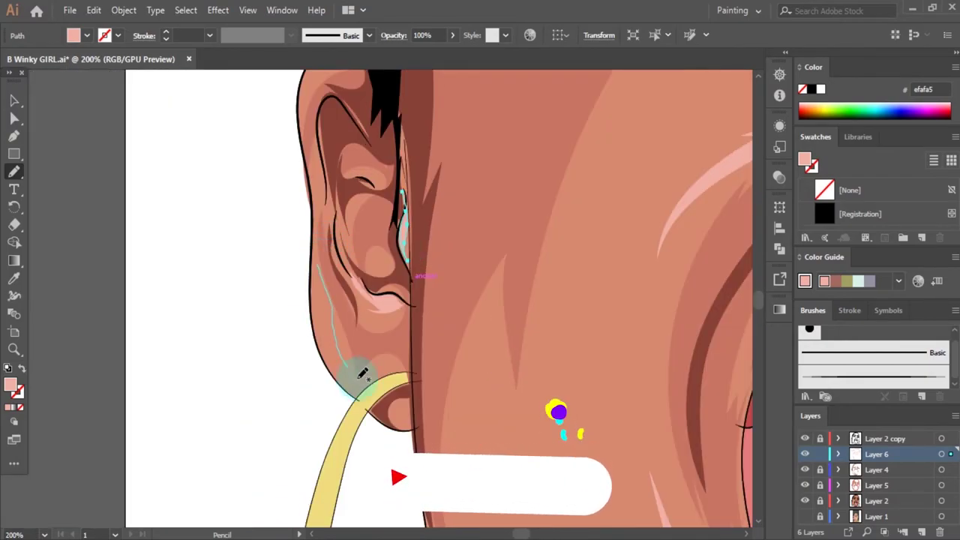
pyautogui.moveTo(330, 247); pyautogui.dragTo(342, 270)
pyautogui.scroll(2, 360, 285)
pyautogui.moveTo(407, 193); pyautogui.dragTo(423, 258)
pyautogui.scroll(-5, 424, 258)
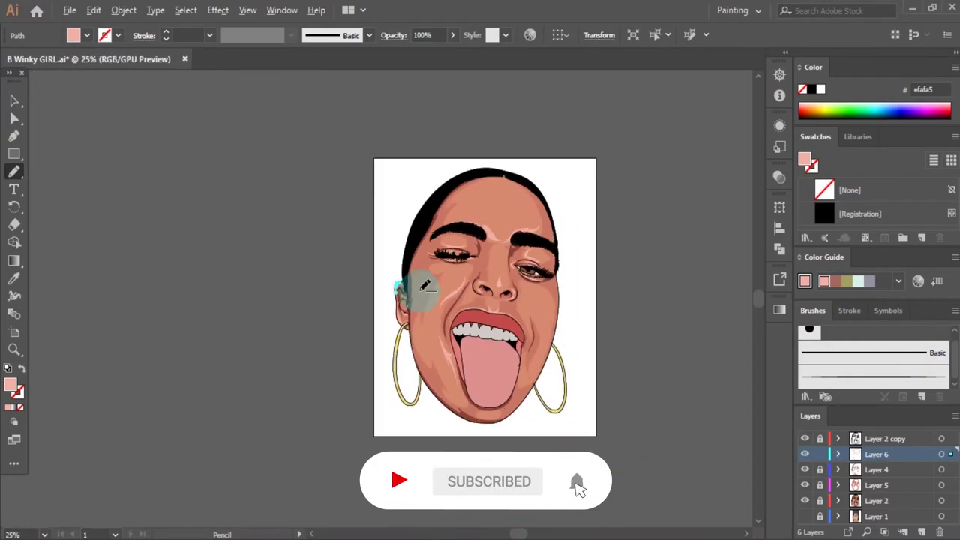
pyautogui.scroll(2, 536, 338)
pyautogui.scroll(-4, 547, 317)
pyautogui.scroll(3, 545, 213)
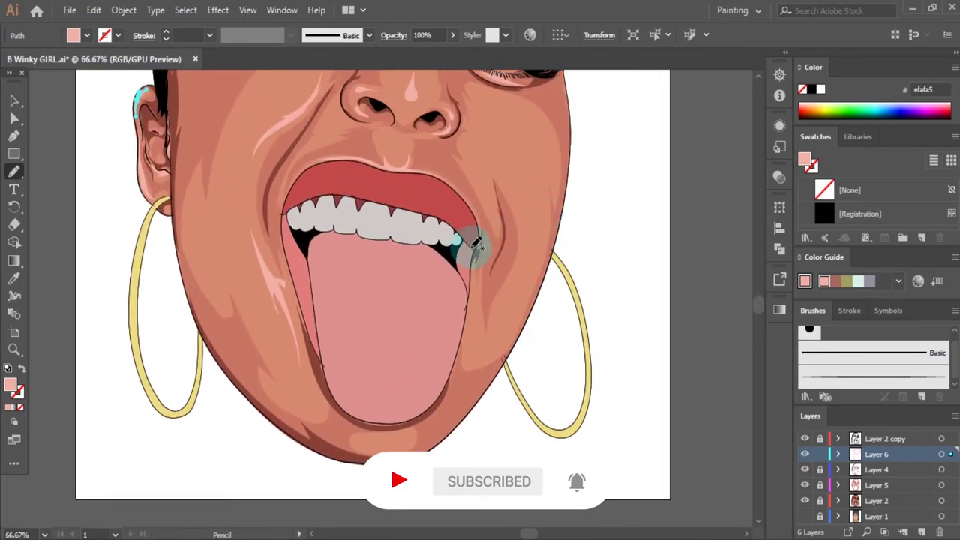
pyautogui.scroll(-3, 475, 244)
pyautogui.scroll(2, 606, 236)
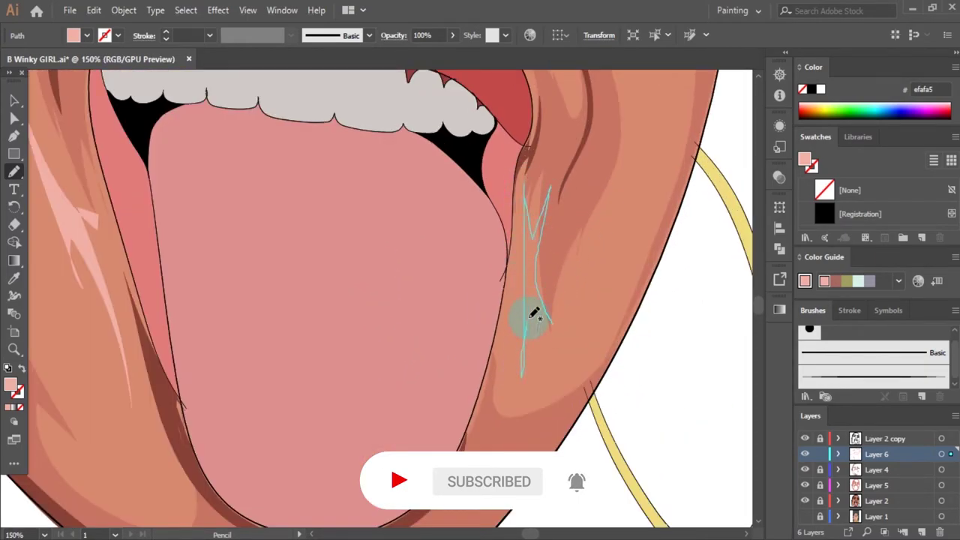
# Step: Add a pale pink highlight on the cheek beside the mouth and deselect it
pyautogui.moveTo(541, 381); pyautogui.dragTo(543, 384)
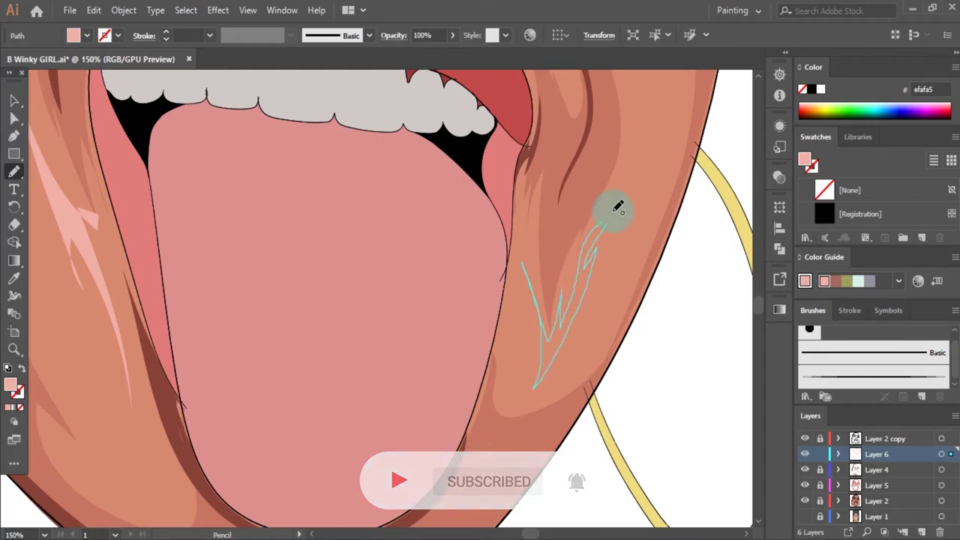
pyautogui.scroll(-3, 615, 300)
pyautogui.scroll(3, 579, 255)
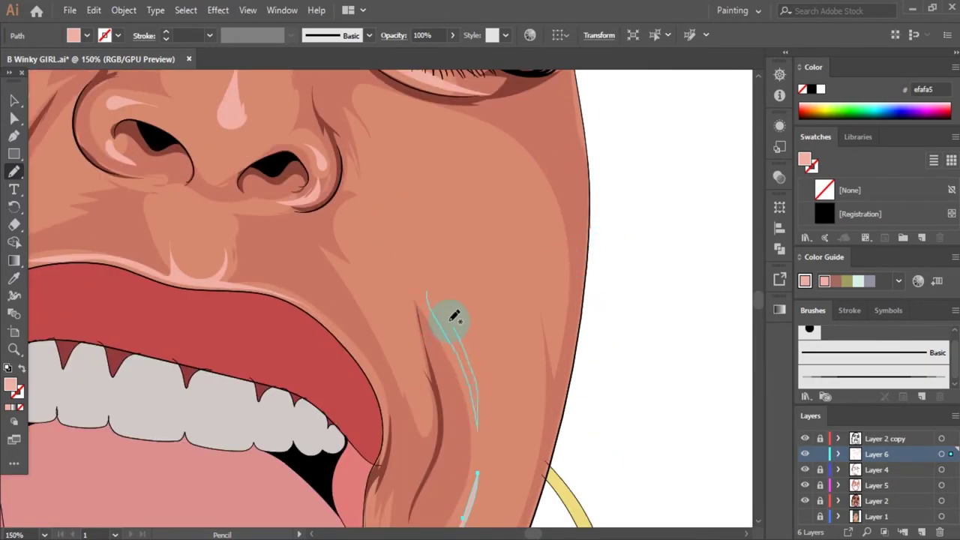
pyautogui.scroll(3, 425, 300)
pyautogui.scroll(-1, 439, 248)
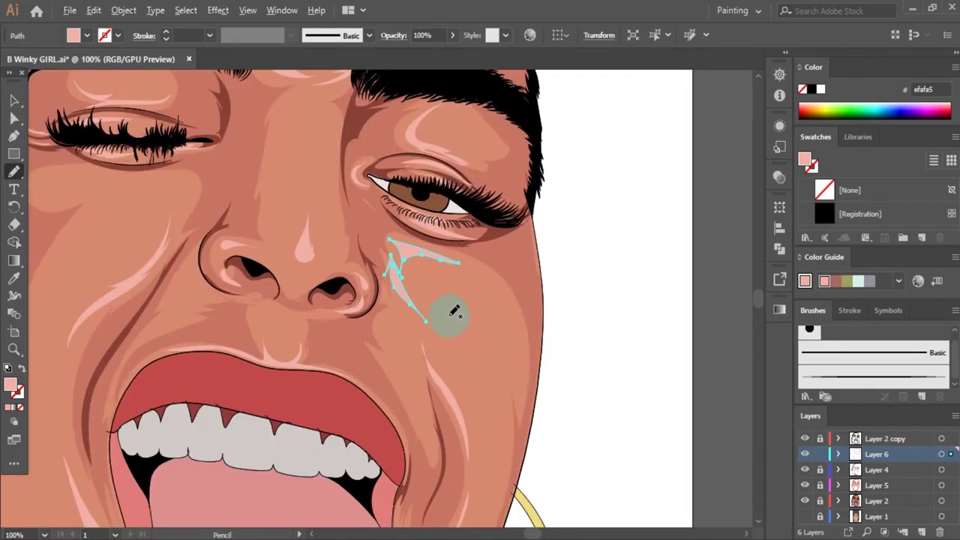
pyautogui.press('a')
pyautogui.hotkey('ctrl', 'shift', 'a')
pyautogui.scroll(-4, 583, 349)
pyautogui.scroll(3, 562, 327)
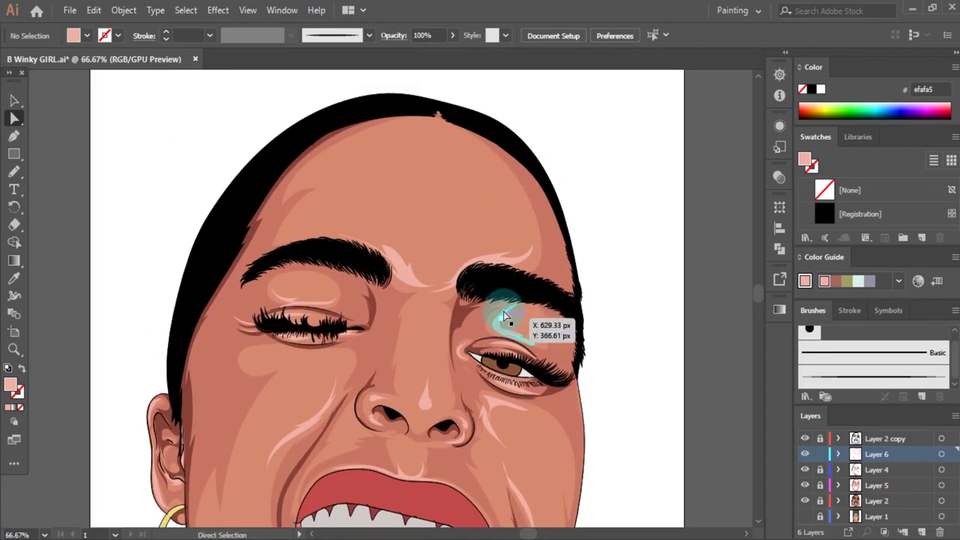
pyautogui.scroll(-3, 503, 311)
pyautogui.scroll(1, 508, 300)
pyautogui.scroll(-1, 546, 289)
pyautogui.scroll(1, 510, 323)
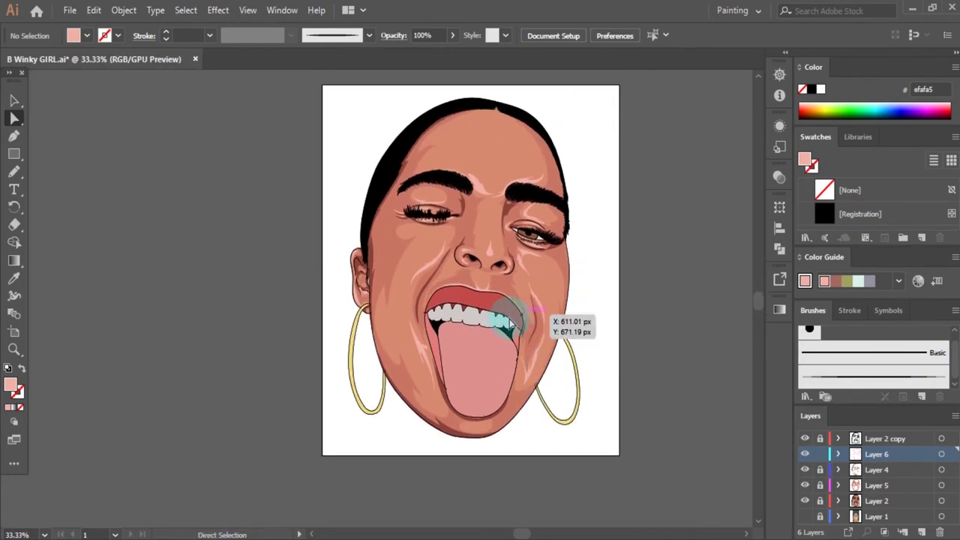
pyautogui.scroll(2, 510, 322)
pyautogui.scroll(1, 521, 293)
pyautogui.scroll(2, 504, 248)
# Step: Draw a pale pink highlight along the nostril's edge and deselect it
pyautogui.press('n')
pyautogui.scroll(1, 507, 312)
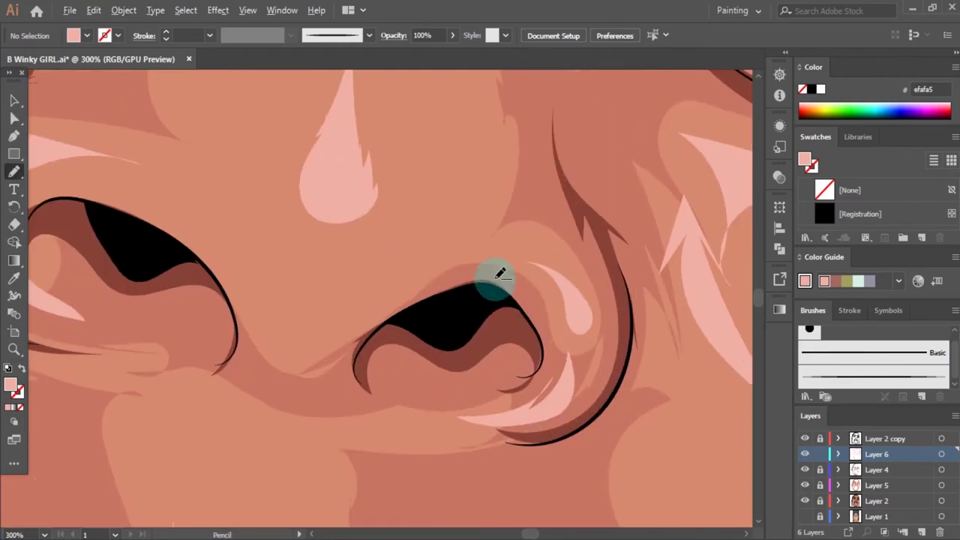
pyautogui.moveTo(335, 330); pyautogui.dragTo(290, 342)
pyautogui.scroll(-4, 439, 278)
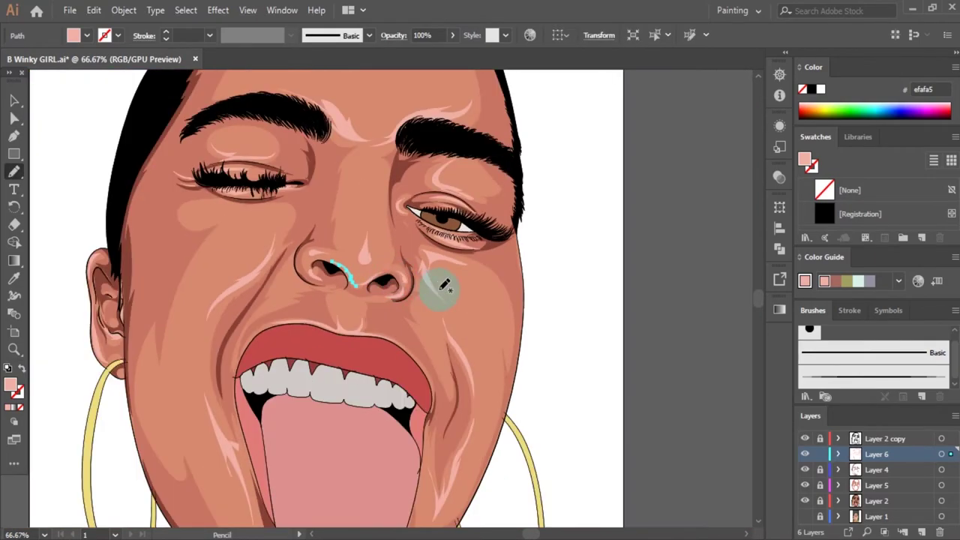
pyautogui.press('a')
pyautogui.click(484, 300)
pyautogui.scroll(-4, 484, 300)
pyautogui.scroll(1, 445, 307)
pyautogui.scroll(5, 300, 221)
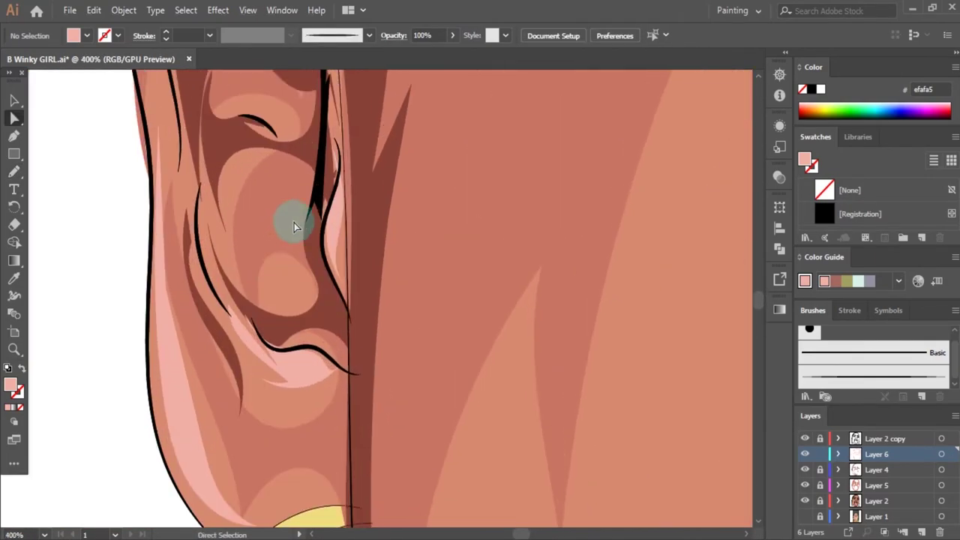
# Step: Add a pale pink highlight in the upper ear and deselect it
pyautogui.press('n')
pyautogui.moveTo(204, 191); pyautogui.dragTo(261, 204)
pyautogui.press('a')
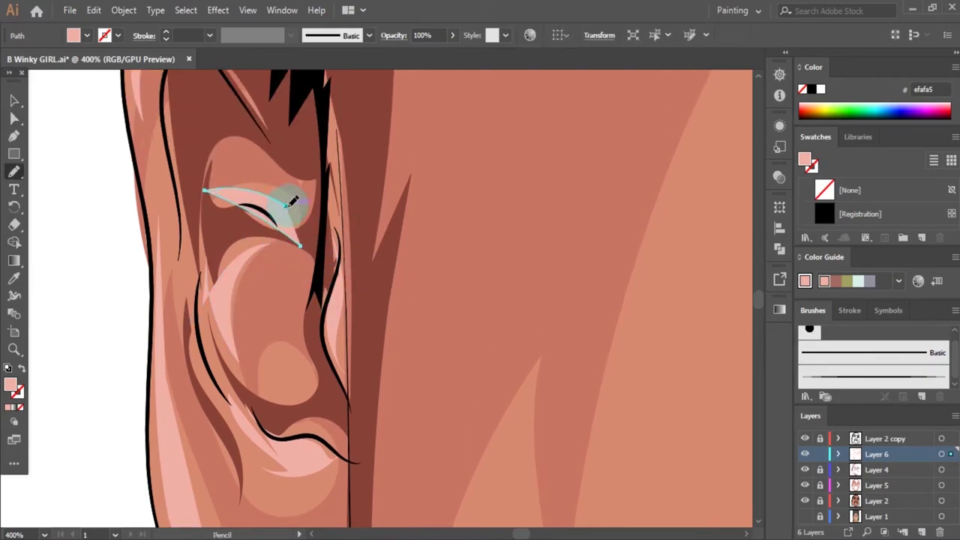
pyautogui.click(283, 309)
pyautogui.scroll(-5, 283, 310)
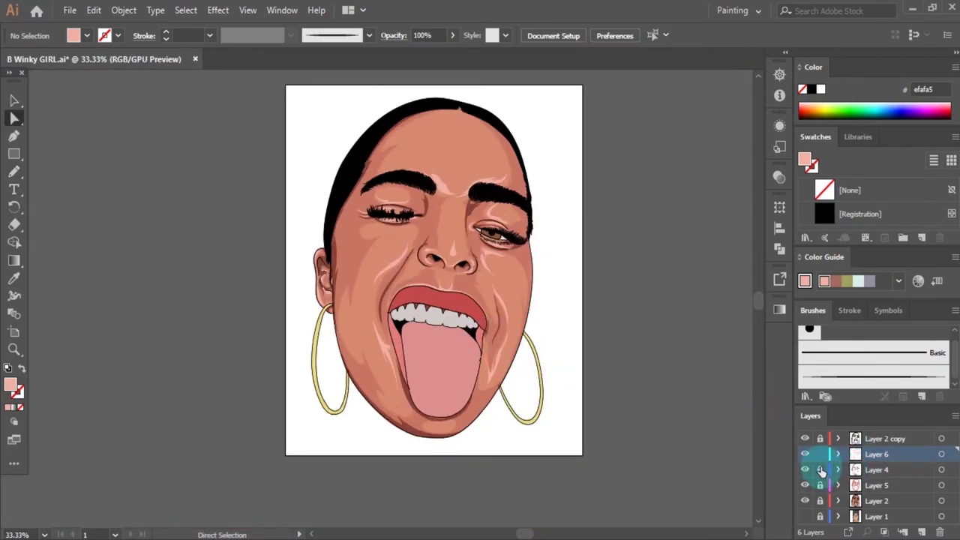
# Step: Create Layer 7 and set the fill to dark red 892020, darkened from the sampled lip red
pyautogui.click(876, 500)
pyautogui.click(922, 532)
pyautogui.scroll(3, 482, 317)
pyautogui.press('i')
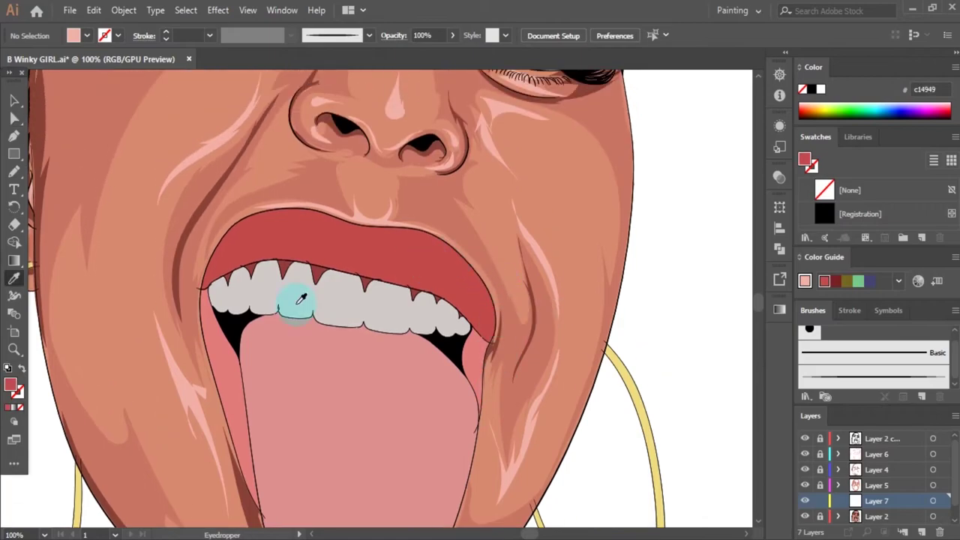
pyautogui.click(300, 278)
pyautogui.doubleClick(10, 385)
pyautogui.click(591, 226)
pyautogui.press('Return')
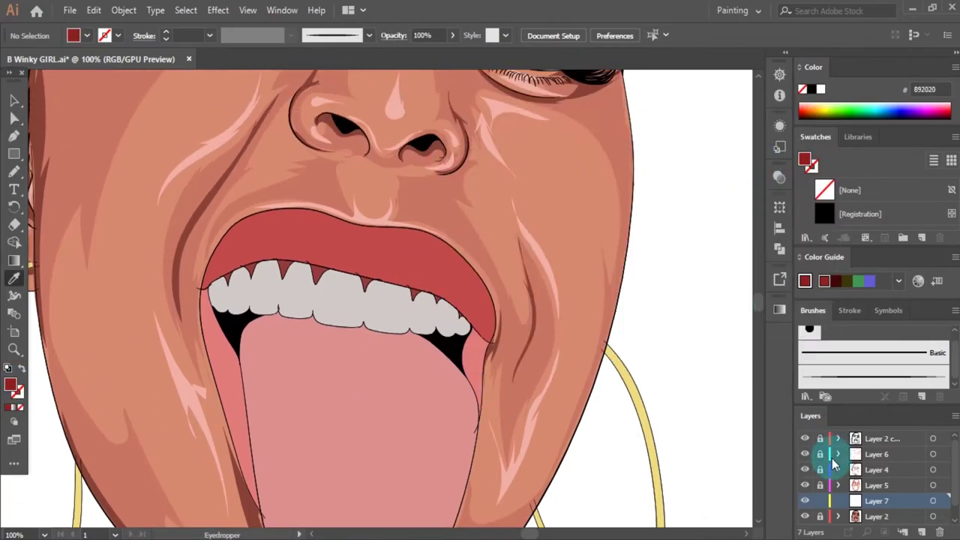
# Step: Confirm the Pencil tool options before drawing along the upper teeth
pyautogui.press('n')
pyautogui.scroll(2, 338, 232)
pyautogui.doubleClick(13, 171)
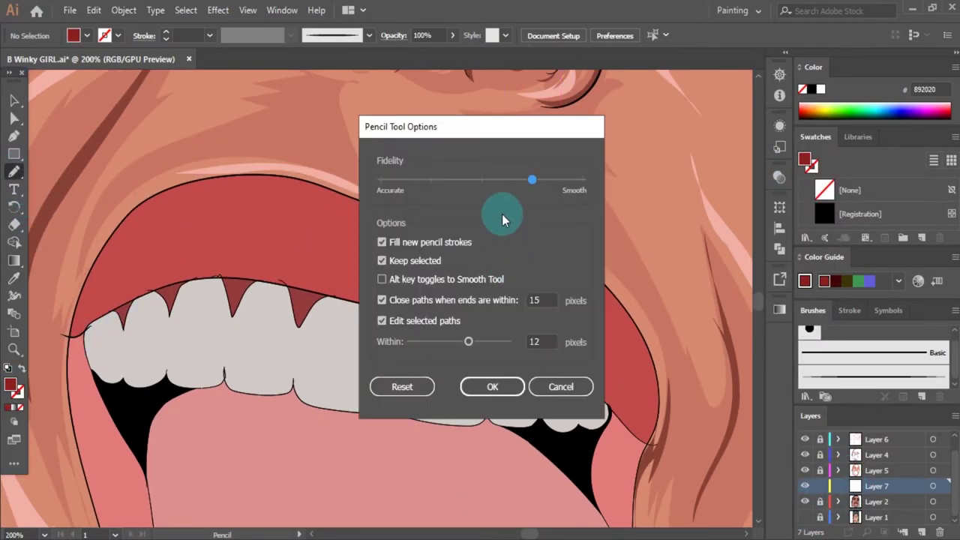
pyautogui.click(491, 385)
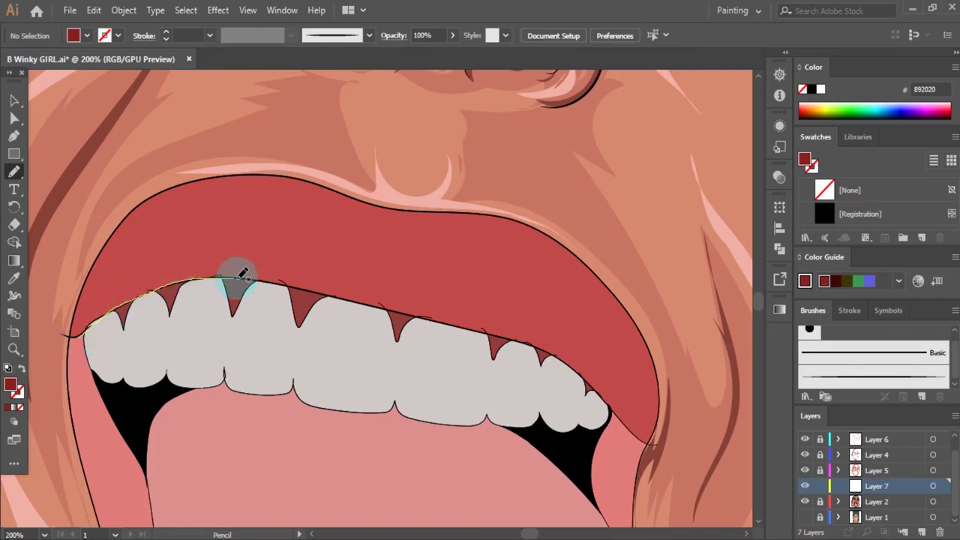
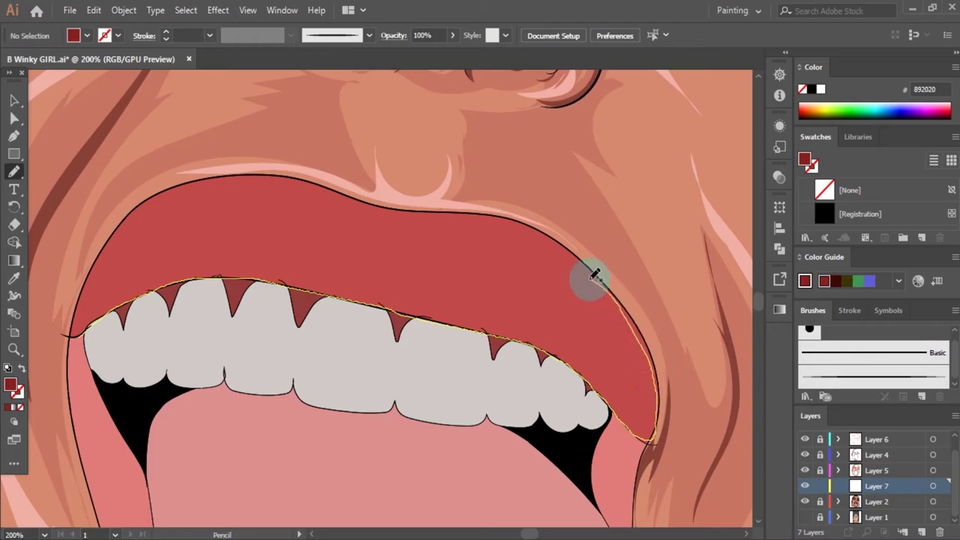
# Step: Draw a dark red gum strip along the upper teeth and adjust its anchors
pyautogui.moveTo(595, 275)
pyautogui.mouseDown()
pyautogui.moveTo(602, 368)
pyautogui.moveTo(246, 260)
pyautogui.moveTo(122, 283)
pyautogui.moveTo(75, 332)
pyautogui.mouseUp()
pyautogui.press('a')
pyautogui.scroll(-5, 332, 357)
pyautogui.scroll(6, 520, 342)
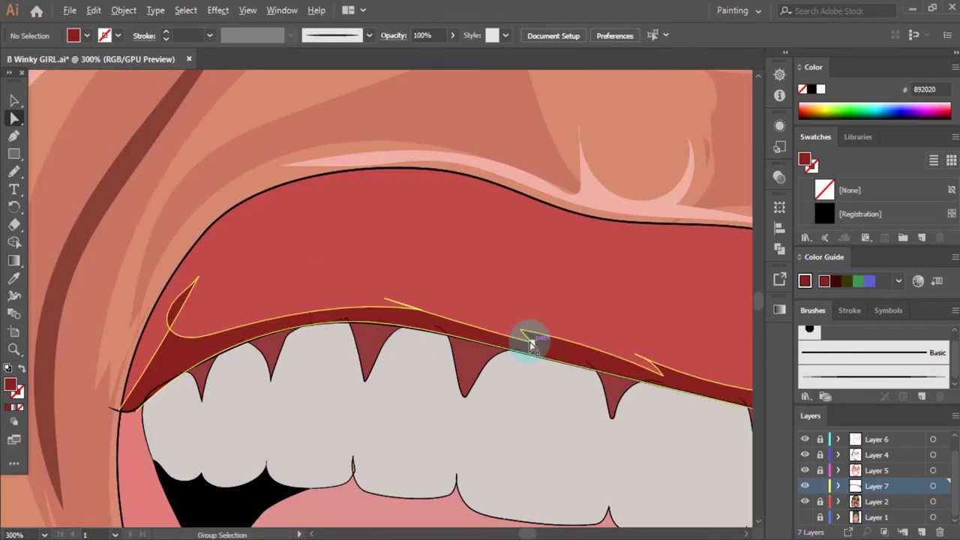
pyautogui.moveTo(575, 352); pyautogui.dragTo(576, 352)
pyautogui.click(570, 342)
pyautogui.click(569, 339)
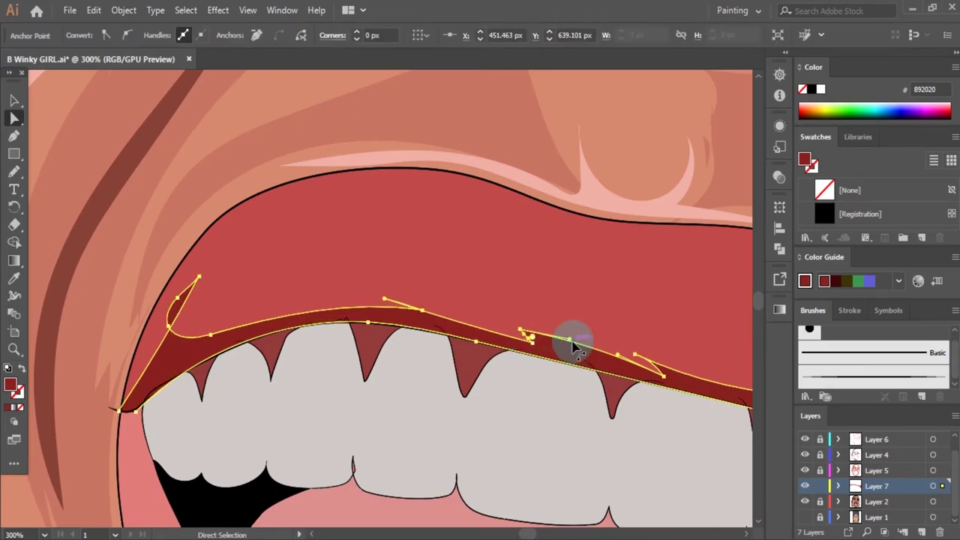
pyautogui.keyDown('alt'); pyautogui.scroll(-3, 349, 293); pyautogui.keyUp('alt')
pyautogui.hotkey('ctrl', 'shift', 'a')
pyautogui.keyDown('alt'); pyautogui.scroll(3, 481, 324); pyautogui.keyUp('alt')
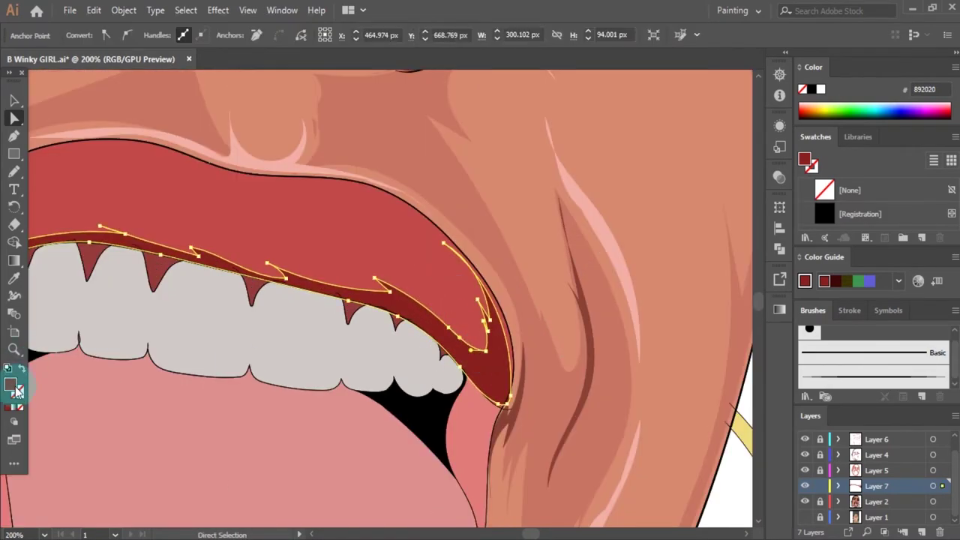
# Step: Sample the upper lip's red and darken the fill to b73939
pyautogui.doubleClick(11, 386)
pyautogui.click(787, 145)
pyautogui.keyDown('alt'); pyautogui.scroll(-2, 517, 225); pyautogui.keyUp('alt')
pyautogui.press('i')
pyautogui.click(454, 259)
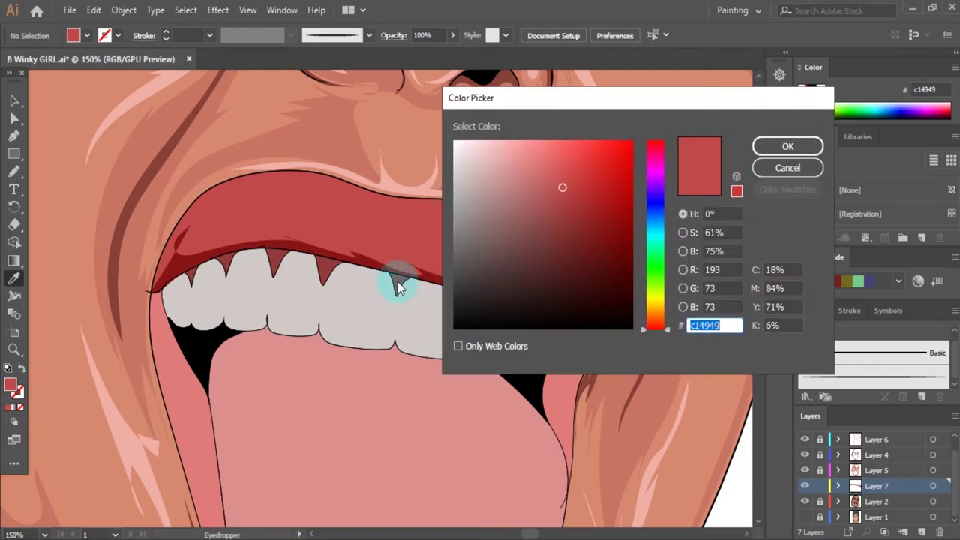
pyautogui.click(570, 194)
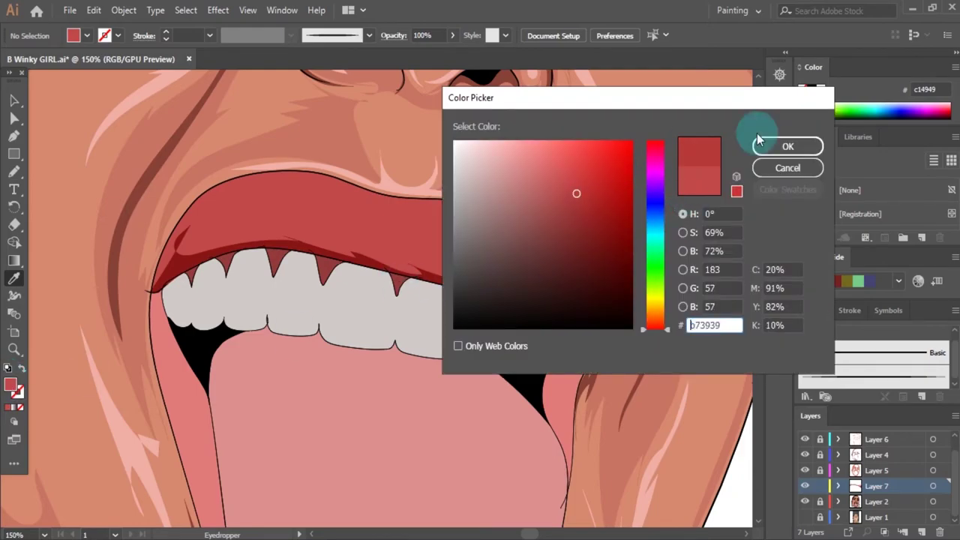
pyautogui.click(788, 146)
pyautogui.keyDown('alt'); pyautogui.scroll(1, 518, 204); pyautogui.keyUp('alt')
# Step: Pencil a shading shape across the upper lip and recolour it deeper red af3535
pyautogui.press('n')
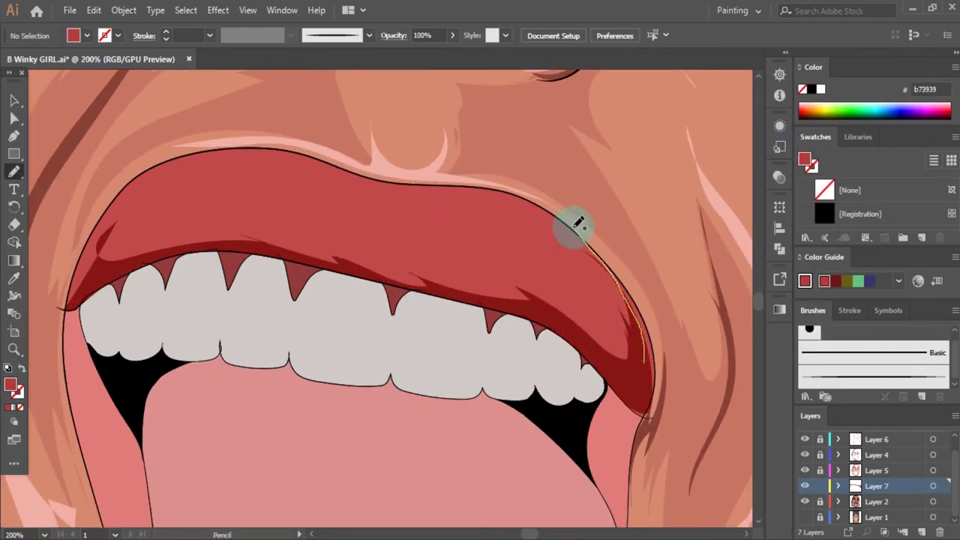
pyautogui.moveTo(429, 184); pyautogui.dragTo(351, 175)
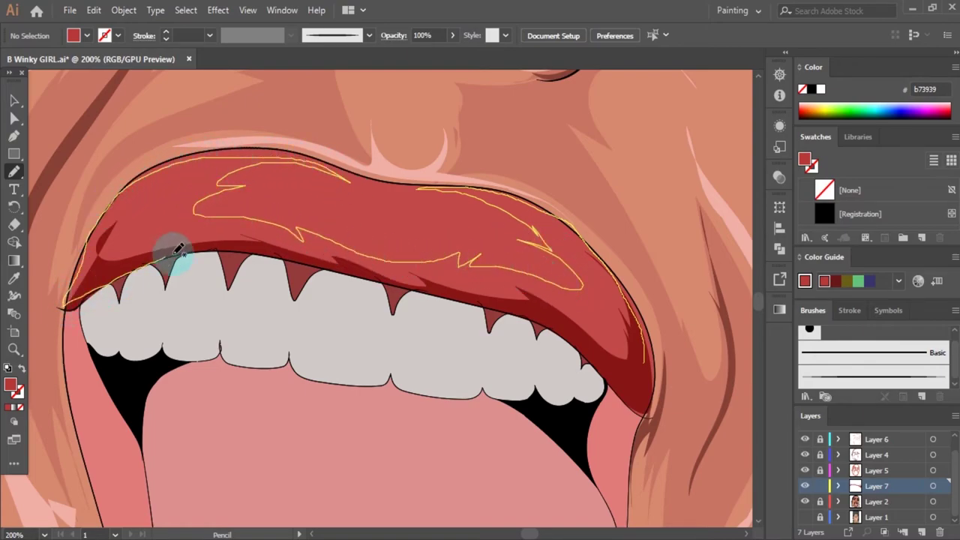
pyautogui.moveTo(177, 249); pyautogui.dragTo(529, 293)
pyautogui.press('a')
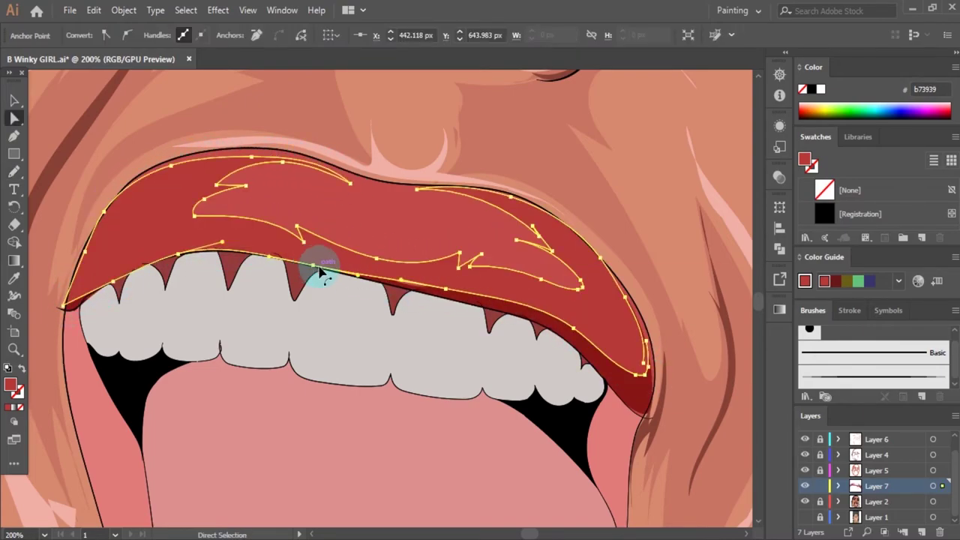
pyautogui.hotkey('ctrl', '0')
pyautogui.keyDown('alt'); pyautogui.scroll(5, 493, 285); pyautogui.keyUp('alt')
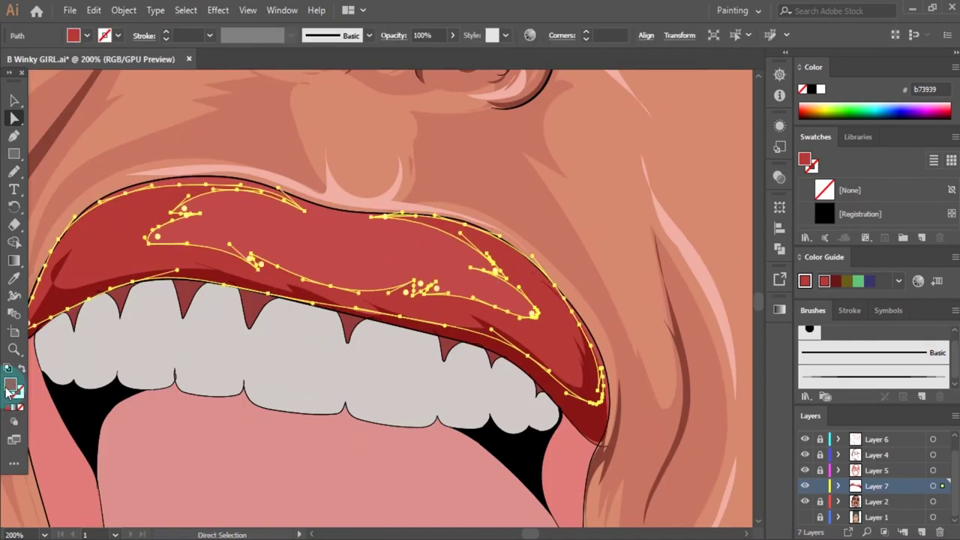
pyautogui.doubleClick(9, 385)
pyautogui.press('Return')
pyautogui.hotkey('ctrl', 'shift', 'a')
pyautogui.hotkey('ctrl', '0')
# Step: Sample the inner-mouth colour and adjust the fill to red c95050
pyautogui.keyDown('alt'); pyautogui.scroll(5, 513, 301); pyautogui.keyUp('alt')
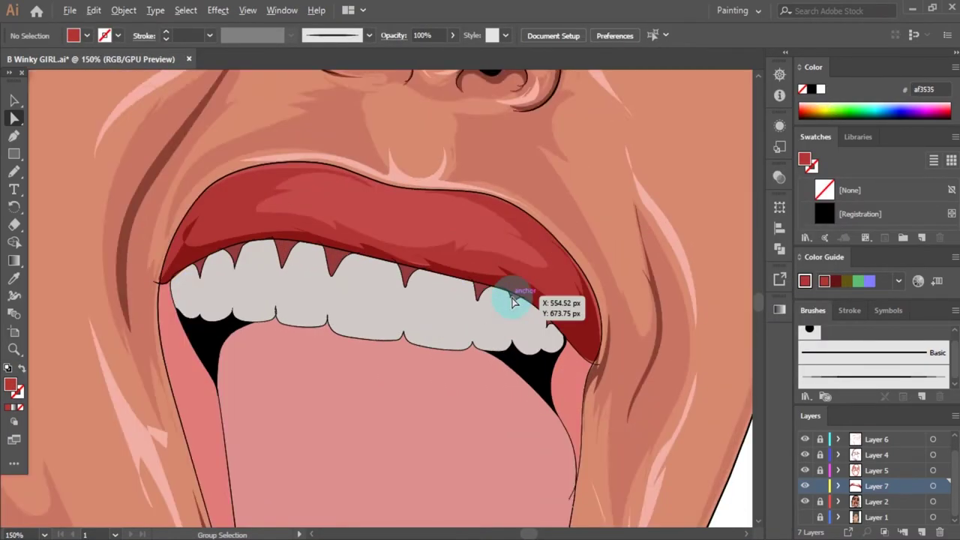
pyautogui.scroll(-3, 513, 301)
pyautogui.press('i')
pyautogui.click(568, 300)
pyautogui.doubleClick(9, 385)
pyautogui.press('Return')
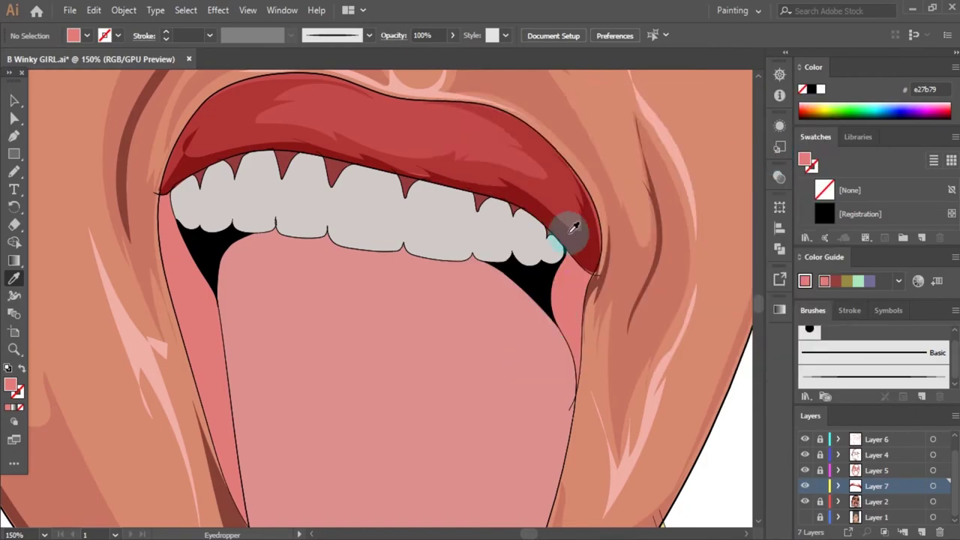
# Step: Pencil shading strips along the left inner mouth edge and the tongue's right side
pyautogui.press('n')
pyautogui.scroll(-3, 311, 215)
pyautogui.keyDown('alt'); pyautogui.scroll(2, 315, 218); pyautogui.keyUp('alt')
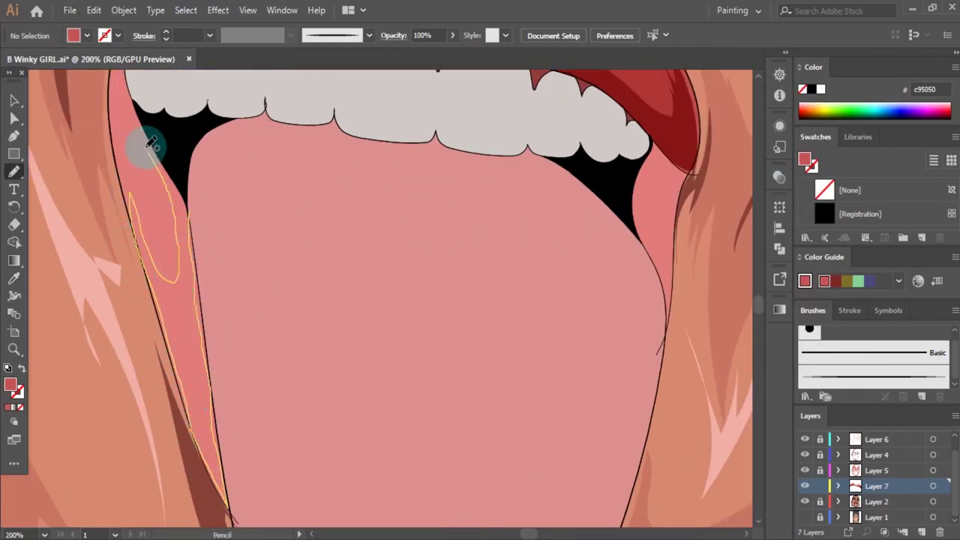
pyautogui.moveTo(150, 143); pyautogui.dragTo(151, 145)
pyautogui.keyDown('alt'); pyautogui.scroll(2, 200, 240); pyautogui.keyUp('alt')
pyautogui.hscroll(5, 443, 215)
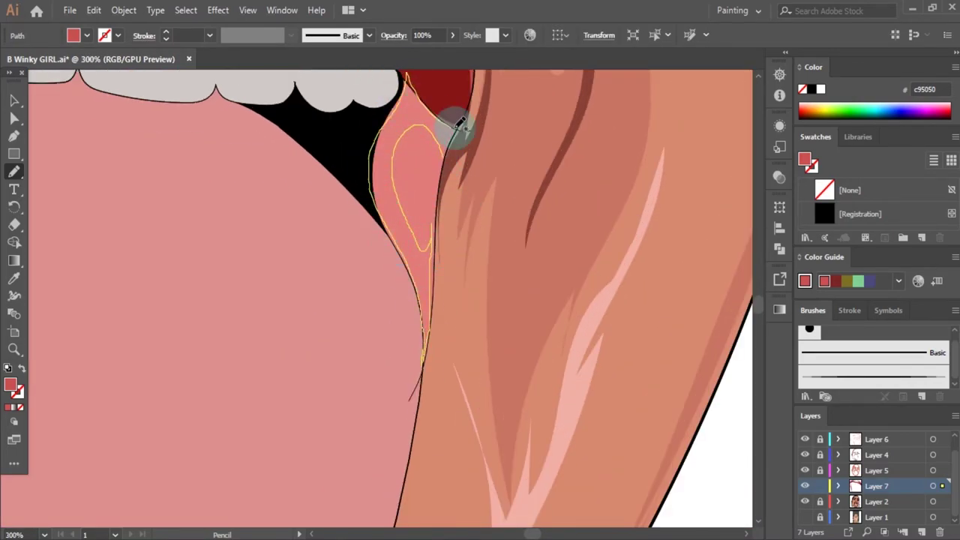
pyautogui.moveTo(459, 123); pyautogui.dragTo(456, 126)
pyautogui.scroll(1, 450, 187)
# Step: Add another shading strip along the left inner mouth edge
pyautogui.press('a')
pyautogui.keyDown('alt'); pyautogui.scroll(-5, 553, 266); pyautogui.keyUp('alt')
pyautogui.keyDown('alt'); pyautogui.scroll(-1, 536, 257); pyautogui.keyUp('alt')
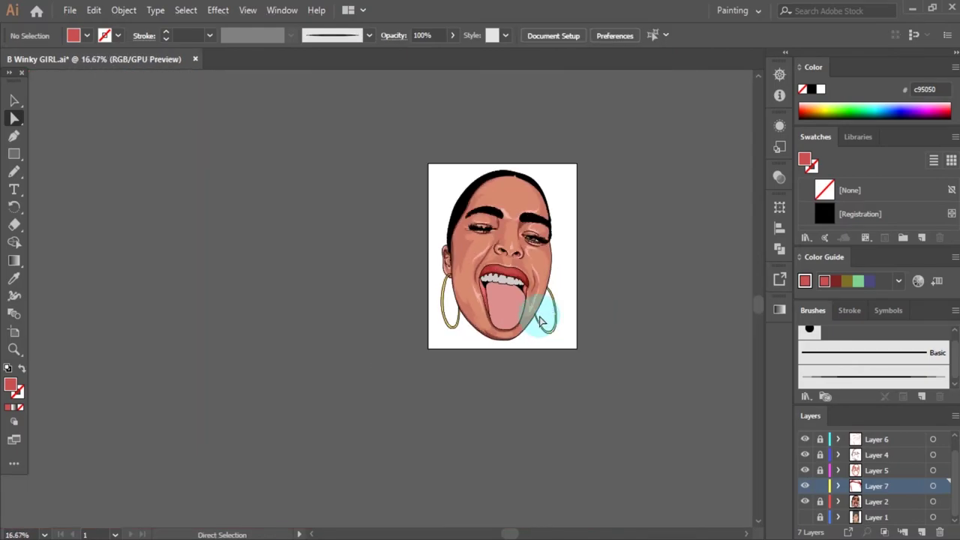
pyautogui.keyDown('alt'); pyautogui.scroll(1, 515, 295); pyautogui.keyUp('alt')
pyautogui.keyDown('alt'); pyautogui.scroll(4, 450, 285); pyautogui.keyUp('alt')
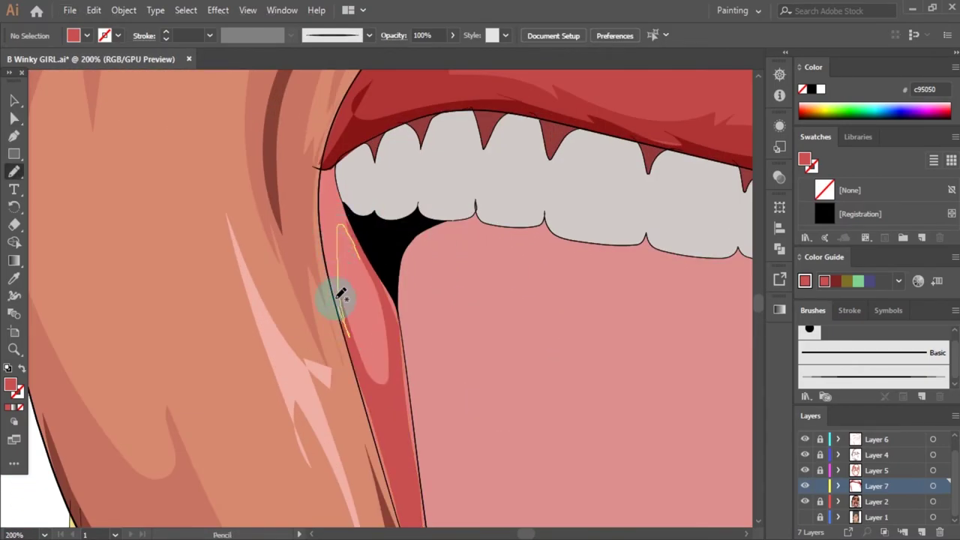
pyautogui.moveTo(346, 203); pyautogui.dragTo(348, 205)
pyautogui.press('a')
pyautogui.keyDown('alt'); pyautogui.scroll(2, 338, 267); pyautogui.keyUp('alt')
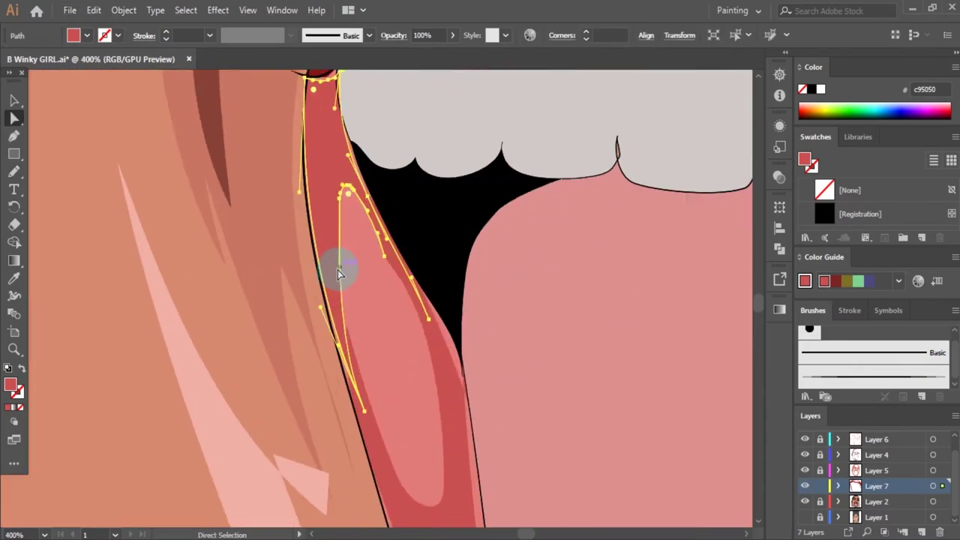
pyautogui.keyDown('alt'); pyautogui.scroll(-5, 395, 306); pyautogui.keyUp('alt')
pyautogui.keyDown('alt'); pyautogui.scroll(-1, 394, 302); pyautogui.keyUp('alt')
# Step: Recolour the tongue on Layer 2 a lighter pink
pyautogui.click(915, 499)
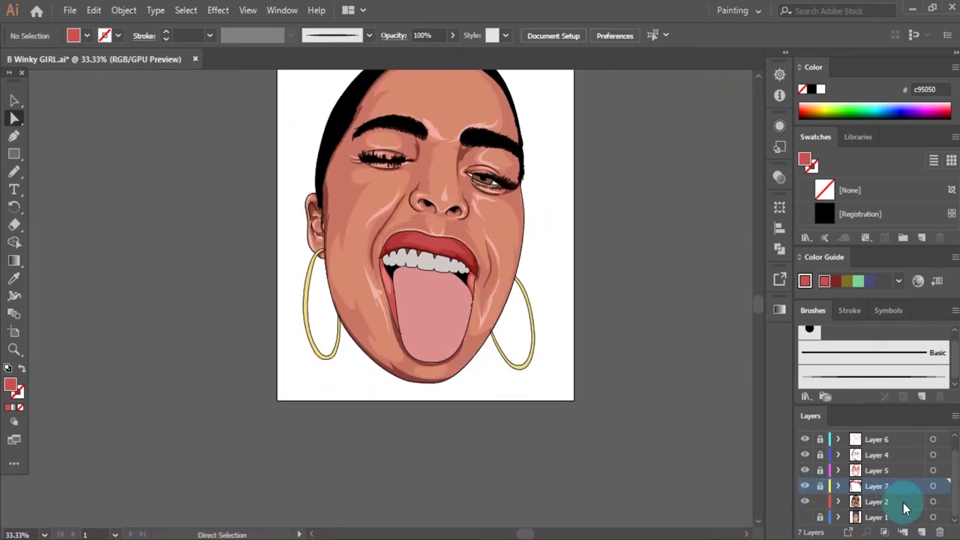
pyautogui.hotkey('ctrl', '1')
pyautogui.doubleClick(11, 384)
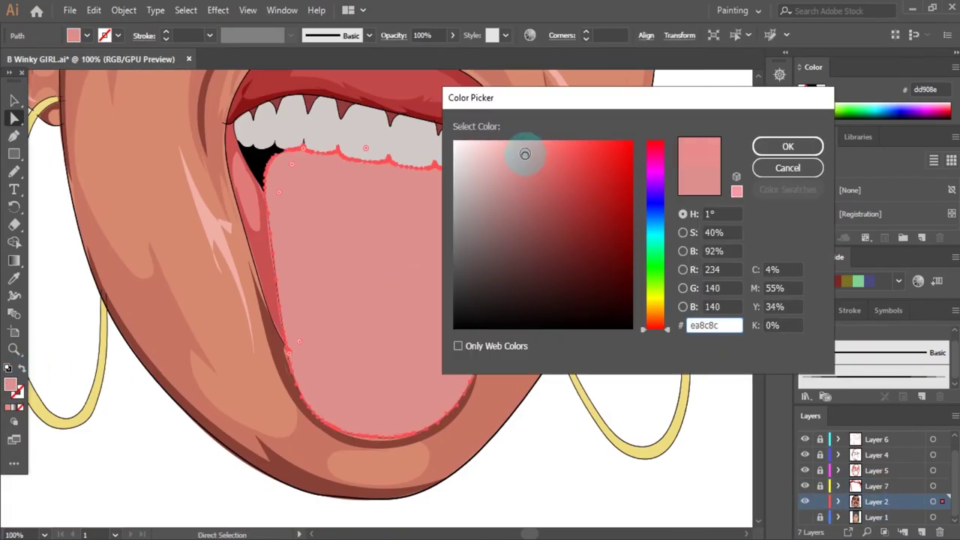
pyautogui.click(787, 146)
pyautogui.keyDown('alt'); pyautogui.scroll(-2, 515, 293); pyautogui.keyUp('alt')
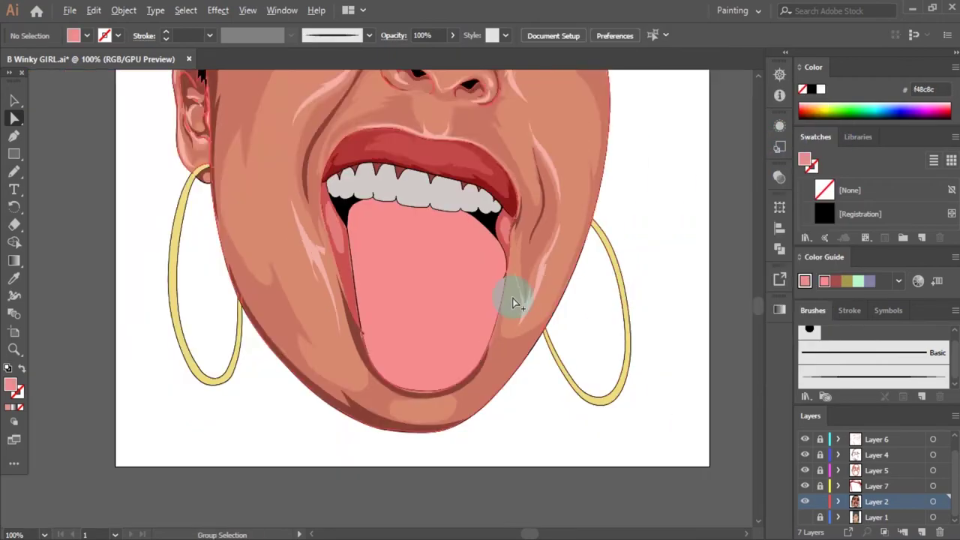
pyautogui.keyDown('alt'); pyautogui.scroll(1, 509, 285); pyautogui.keyUp('alt')
# Step: On Layer 7, pencil a darker shading shape on the lower tongue
pyautogui.click(888, 488)
pyautogui.press('i')
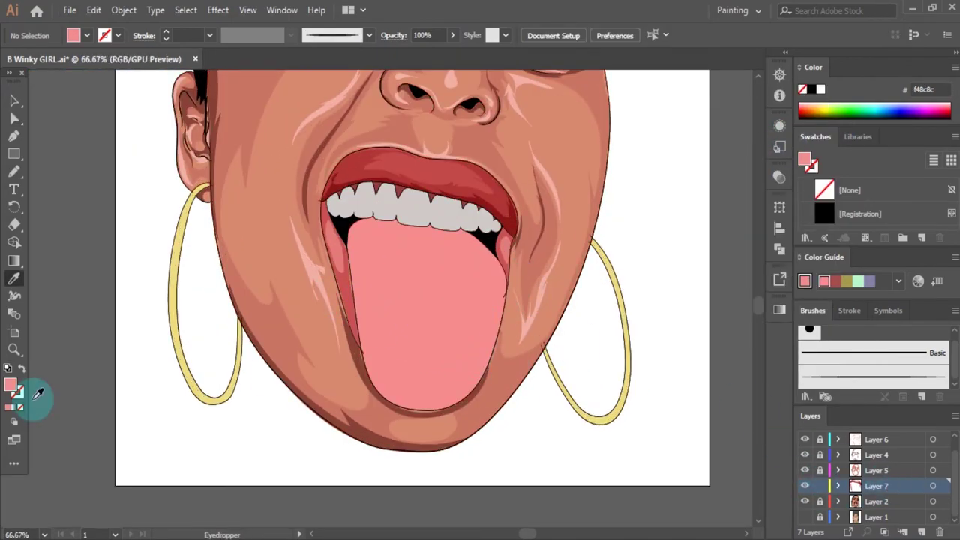
pyautogui.doubleClick(11, 384)
pyautogui.press('Return')
pyautogui.press('n')
pyautogui.keyDown('alt'); pyautogui.scroll(1, 501, 302); pyautogui.keyUp('alt')
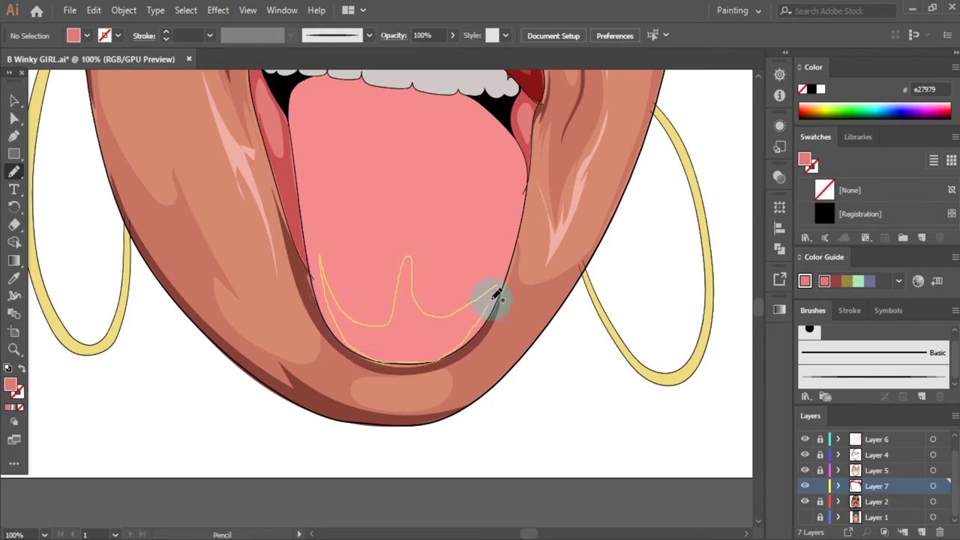
pyautogui.moveTo(495, 295); pyautogui.dragTo(497, 261)
pyautogui.scroll(2, 444, 330)
pyautogui.keyDown('alt'); pyautogui.scroll(1, 449, 188); pyautogui.keyUp('alt')
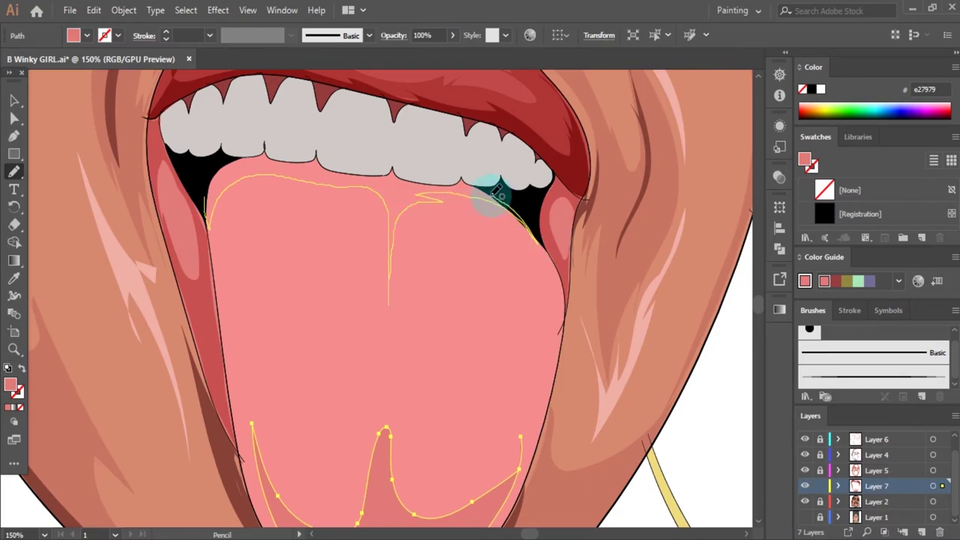
pyautogui.keyDown('alt'); pyautogui.scroll(2, 495, 193); pyautogui.keyUp('alt')
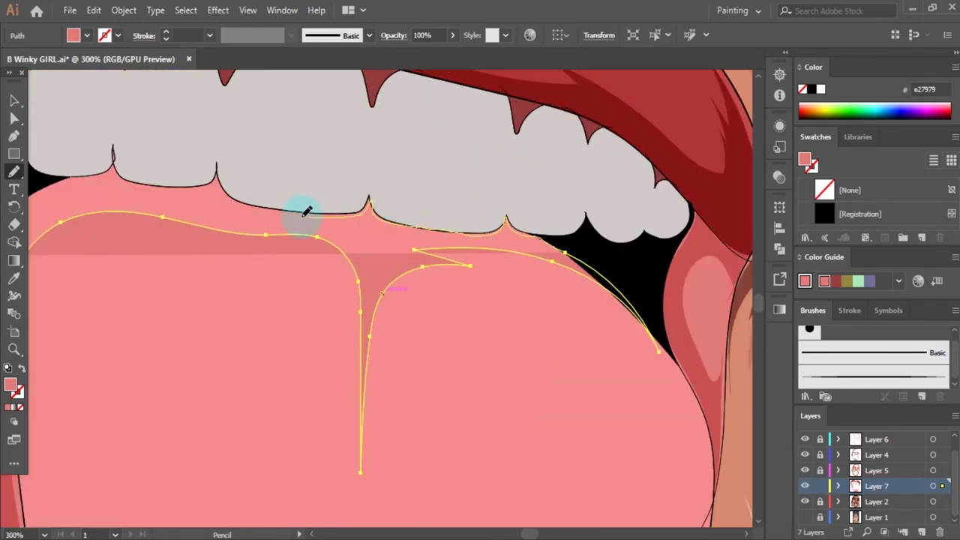
pyautogui.hscroll(-5, 453, 185)
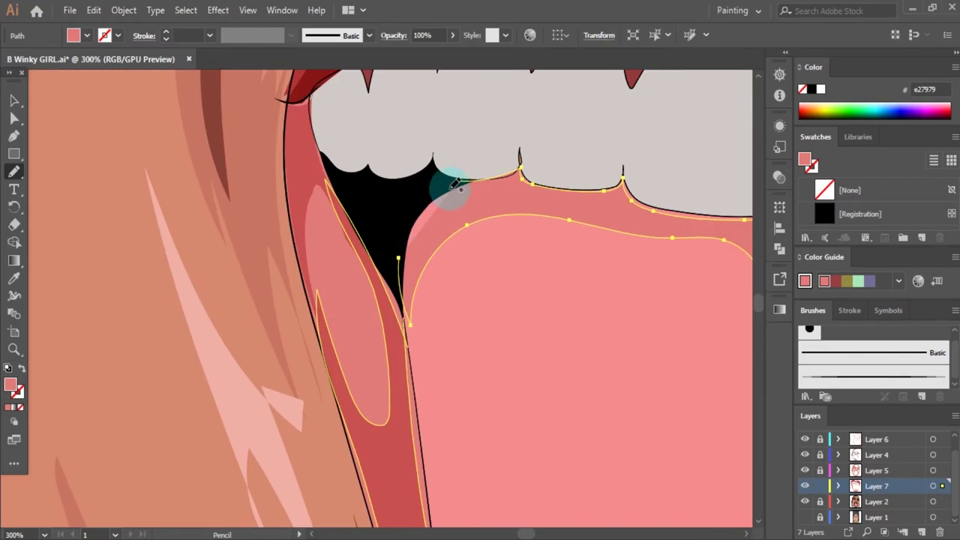
# Step: Try moving the tongue-tip shading point, undo it, and recolour both tongue shading shapes
pyautogui.press('a')
pyautogui.keyDown('alt'); pyautogui.scroll(-3, 525, 302); pyautogui.keyUp('alt')
pyautogui.keyDown('alt'); pyautogui.scroll(2, 380, 356); pyautogui.keyUp('alt')
pyautogui.moveTo(375, 315); pyautogui.dragTo(384, 239)
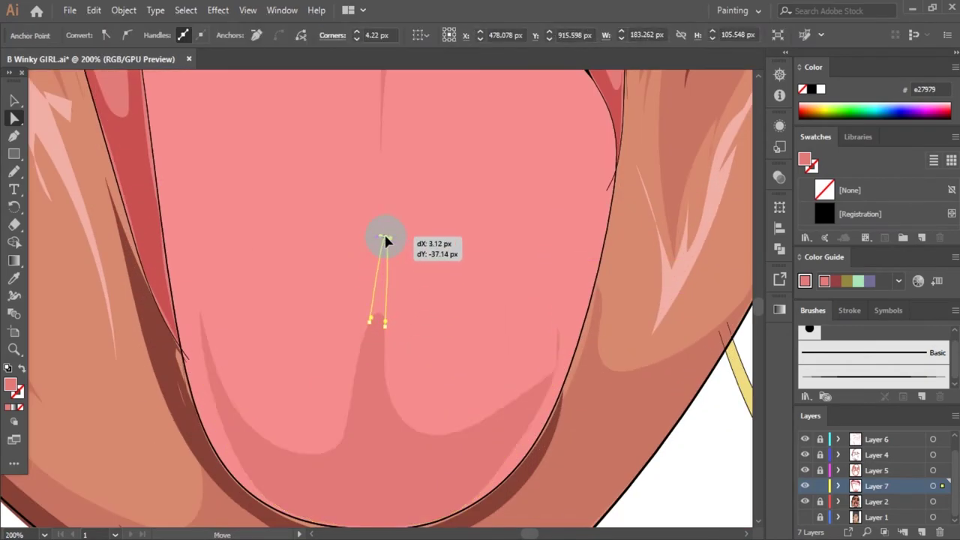
pyautogui.hotkey('ctrl', 'z')
pyautogui.keyDown('alt'); pyautogui.scroll(-2, 377, 225); pyautogui.keyUp('alt')
pyautogui.keyDown('shift'); pyautogui.click(371, 161); pyautogui.keyUp('shift')
pyautogui.doubleClick(11, 384)
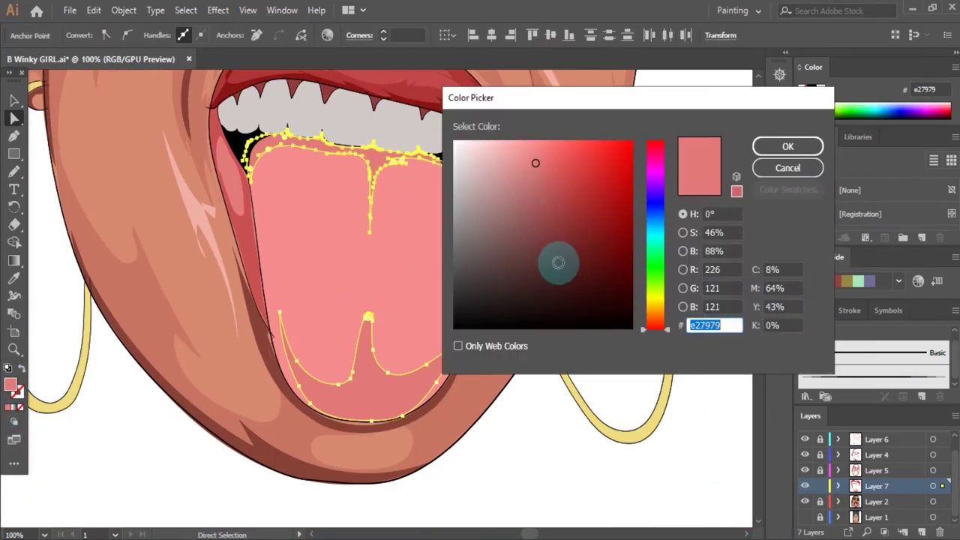
pyautogui.press('Return')
pyautogui.scroll(-1, 411, 332)
pyautogui.scroll(3, 486, 381)
# Step: Reshape the lower tongue shading by pulling its anchors, including the right tip
pyautogui.click(486, 381)
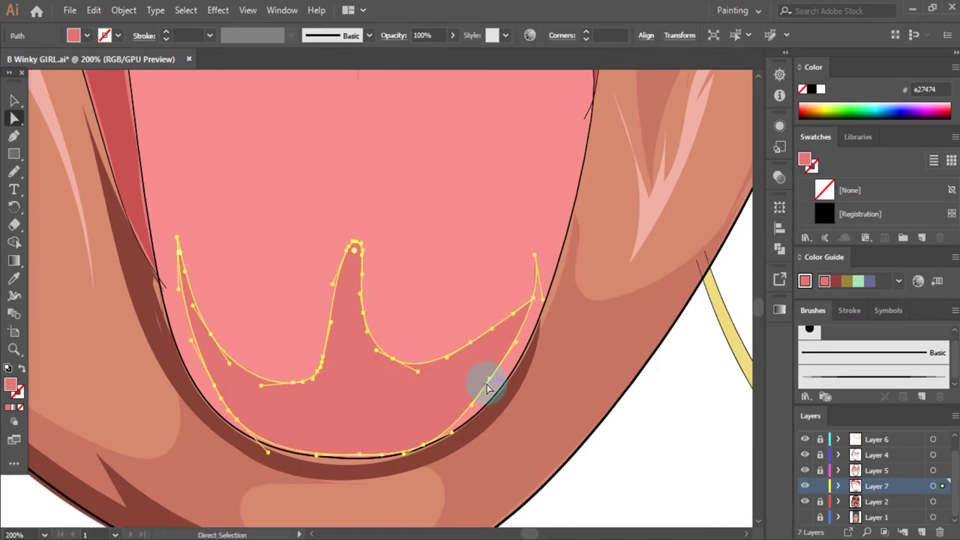
pyautogui.moveTo(500, 373)
pyautogui.mouseDown()
pyautogui.moveTo(504, 384)
pyautogui.moveTo(542, 251)
pyautogui.mouseUp()
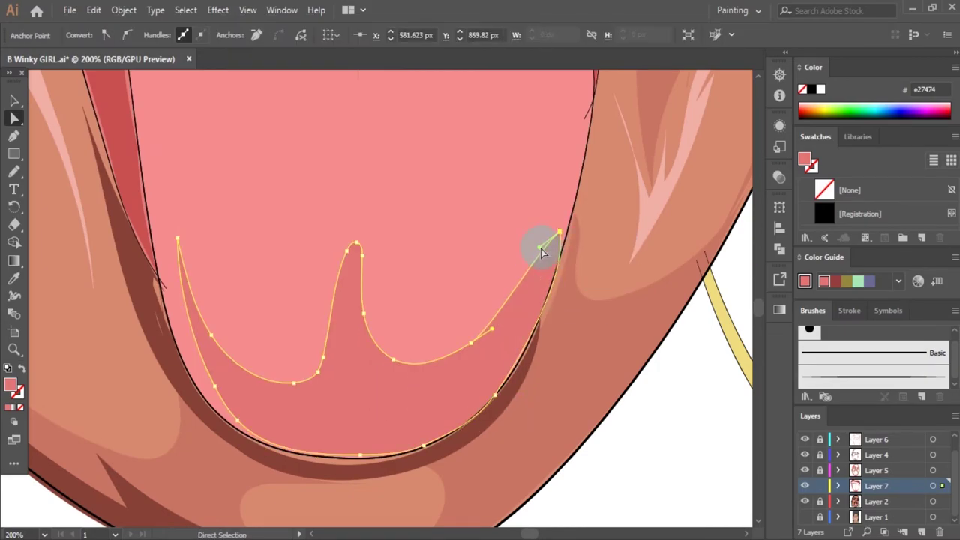
pyautogui.moveTo(361, 259); pyautogui.dragTo(353, 247)
pyautogui.keyDown('alt'); pyautogui.scroll(-5, 460, 311); pyautogui.keyUp('alt')
pyautogui.keyDown('alt'); pyautogui.scroll(5, 422, 322); pyautogui.keyUp('alt')
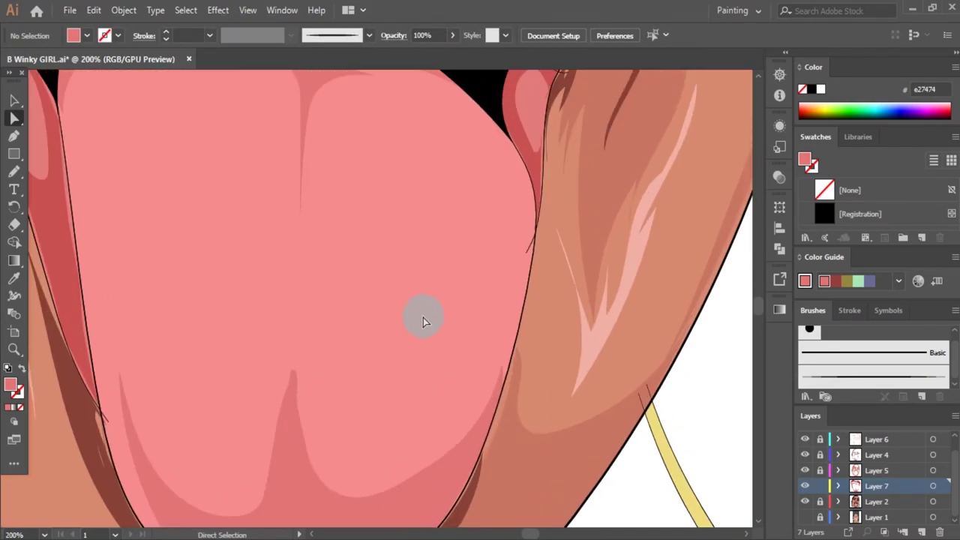
pyautogui.scroll(-1, 307, 439)
# Step: Give the tongue shading group a new fill colour
pyautogui.keyDown('alt'); pyautogui.click(308, 439); pyautogui.keyUp('alt')
pyautogui.doubleClick(11, 385)
pyautogui.click(542, 156)
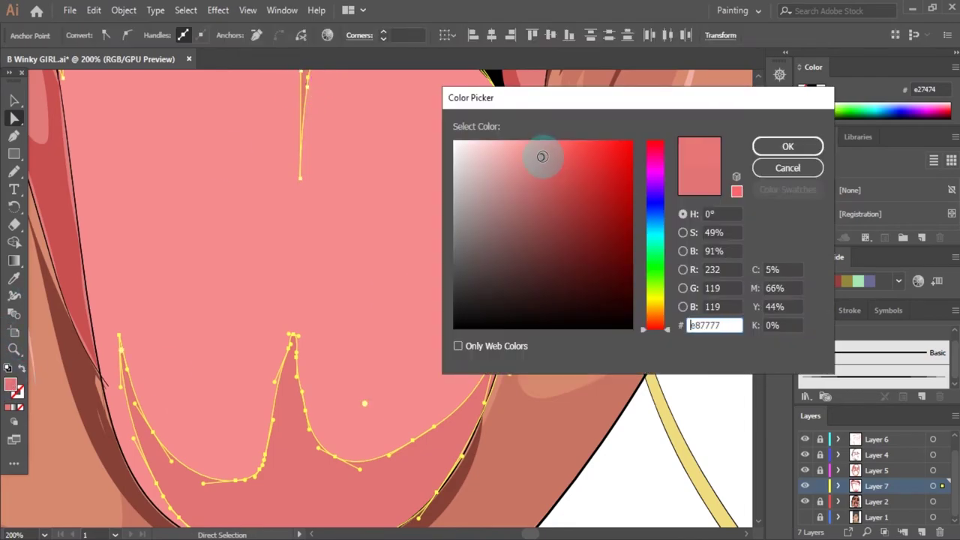
pyautogui.click(788, 143)
pyautogui.keyDown('alt'); pyautogui.scroll(-3, 421, 244); pyautogui.keyUp('alt')
pyautogui.keyDown('alt'); pyautogui.scroll(3, 421, 243); pyautogui.keyUp('alt')
# Step: Set the fill to a lighter pink tone for highlights
pyautogui.press('i')
pyautogui.doubleClick(10, 384)
pyautogui.click(491, 139)
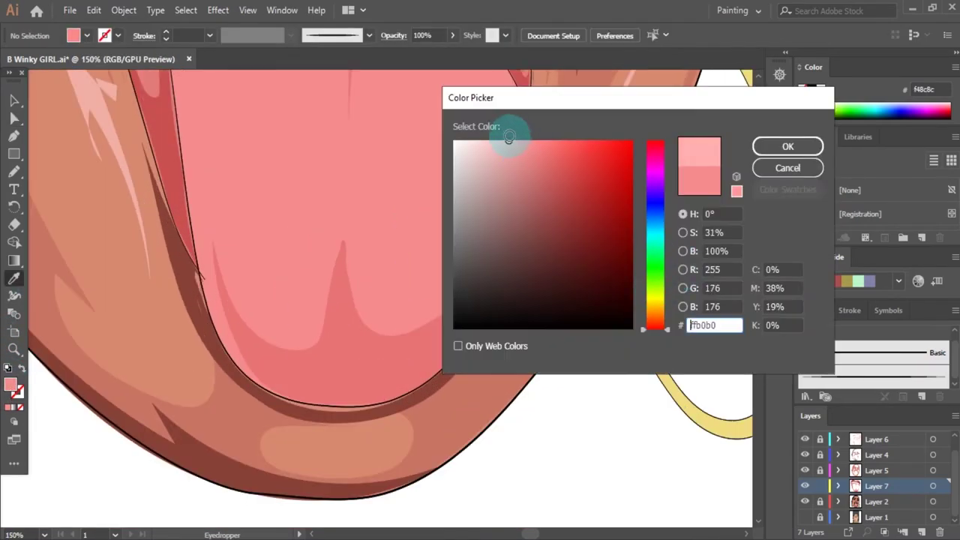
pyautogui.click(788, 143)
# Step: Pencil highlight streaks down the tongue's right side, centre and left side
pyautogui.press('n')
pyautogui.scroll(2, 467, 337)
pyautogui.keyDown('alt'); pyautogui.scroll(1, 491, 306); pyautogui.keyUp('alt')
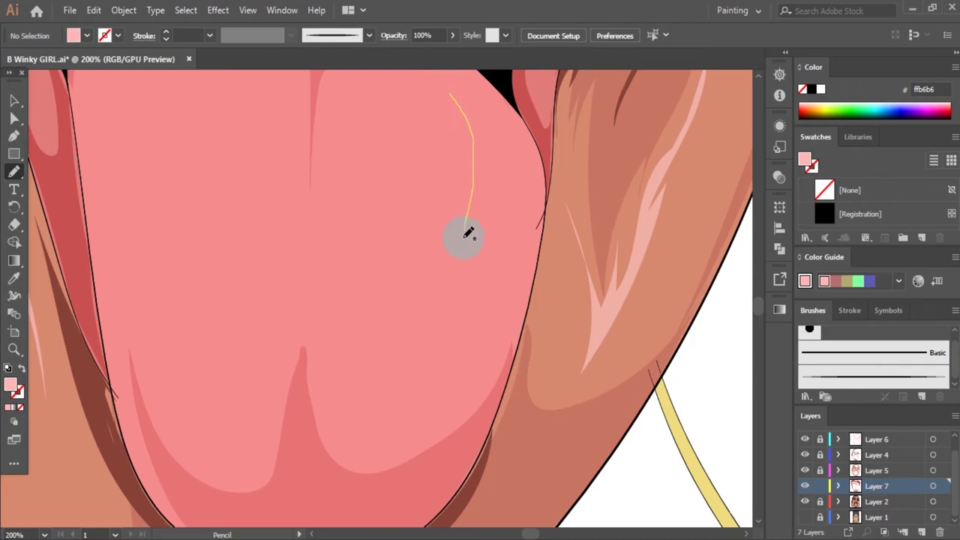
pyautogui.moveTo(460, 72); pyautogui.dragTo(458, 75)
pyautogui.keyDown('alt'); pyautogui.scroll(-1, 455, 196); pyautogui.keyUp('alt')
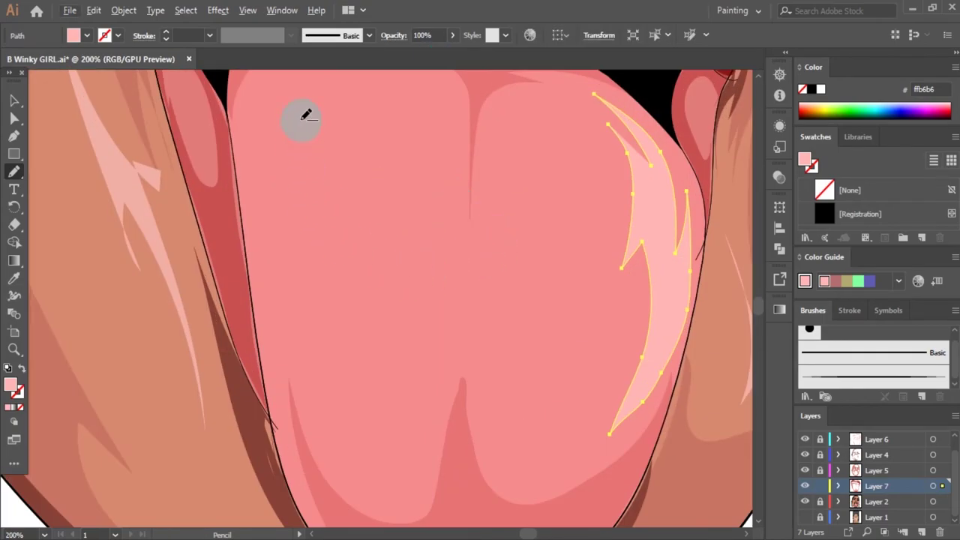
pyautogui.keyDown('alt'); pyautogui.scroll(-3, 400, 210); pyautogui.keyUp('alt')
pyautogui.keyDown('alt'); pyautogui.scroll(2, 400, 210); pyautogui.keyUp('alt')
pyautogui.moveTo(306, 101); pyautogui.dragTo(300, 105)
pyautogui.moveTo(255, 127); pyautogui.dragTo(255, 198)
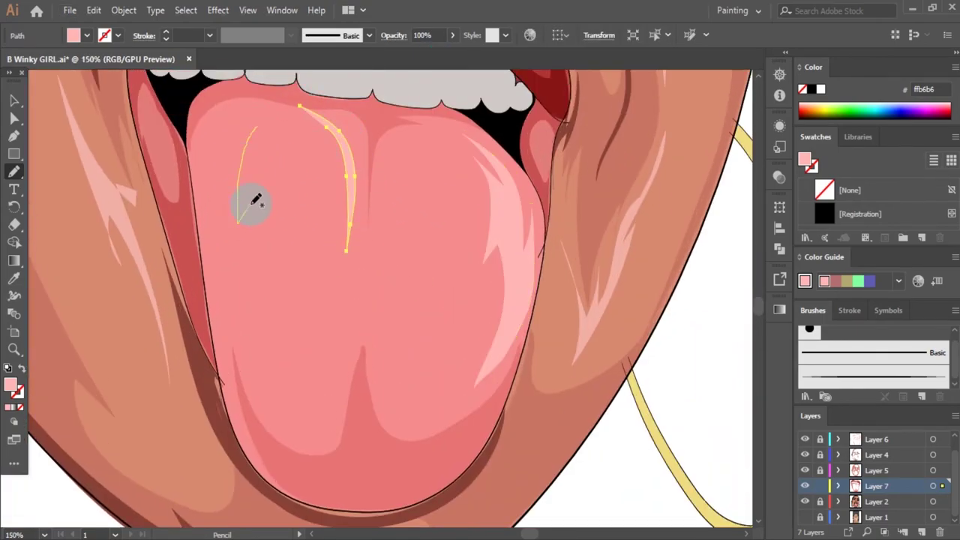
pyautogui.moveTo(216, 238); pyautogui.dragTo(257, 165)
# Step: Select the tongue highlight streaks and set their fill to soft pink #ffa9a9
pyautogui.press('a')
pyautogui.keyDown('alt'); pyautogui.scroll(1, 193, 253); pyautogui.keyUp('alt')
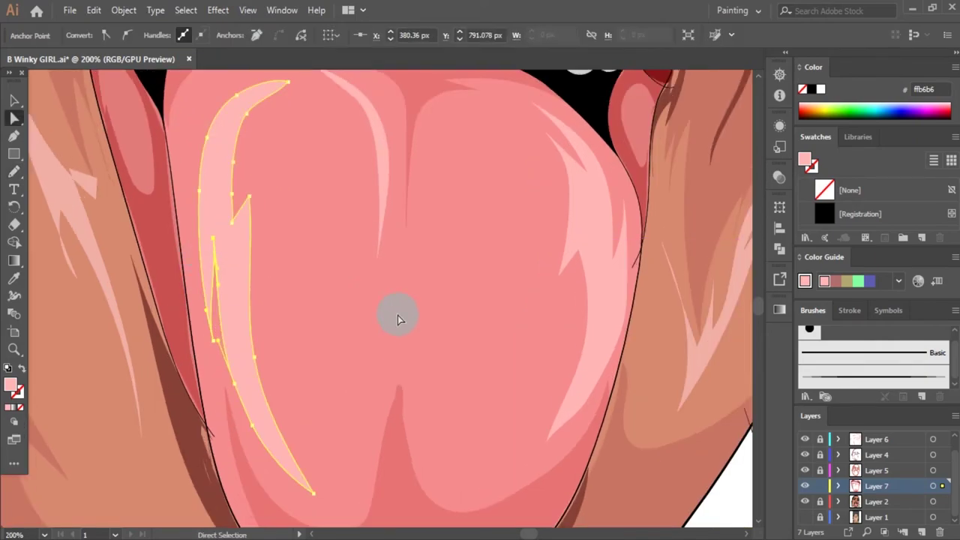
pyautogui.keyDown('alt'); pyautogui.scroll(-2, 397, 317); pyautogui.keyUp('alt')
pyautogui.click(471, 300)
pyautogui.keyDown('shift'); pyautogui.click(356, 272); pyautogui.keyUp('shift')
pyautogui.press('i')
pyautogui.doubleClick(10, 384)
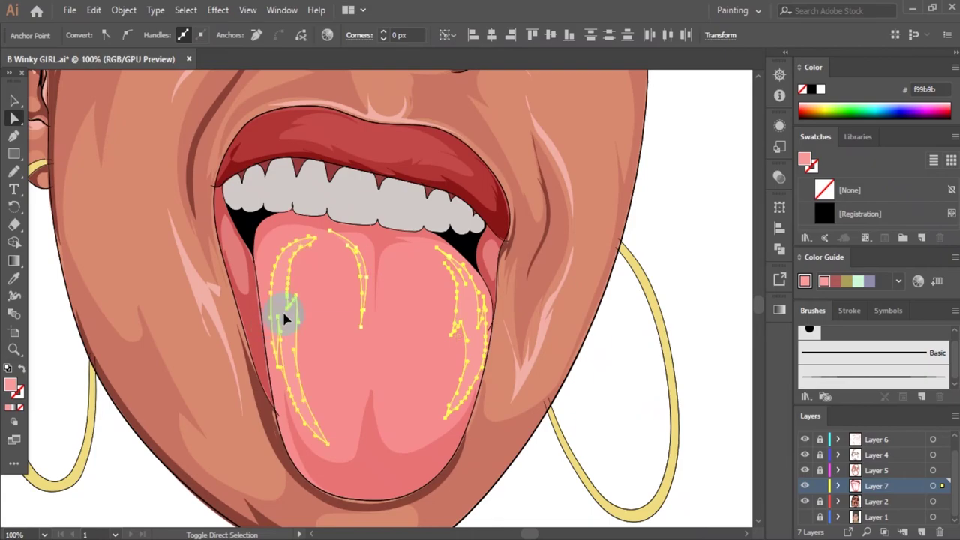
pyautogui.moveTo(502, 159); pyautogui.dragTo(515, 141)
pyautogui.click(787, 146)
pyautogui.keyDown('alt'); pyautogui.scroll(-5, 545, 332); pyautogui.keyUp('alt')
# Step: Sample the upper lip red and lighten it to a pale pink (ef8e8e) fill
pyautogui.keyDown('alt'); pyautogui.scroll(2, 497, 332); pyautogui.keyUp('alt')
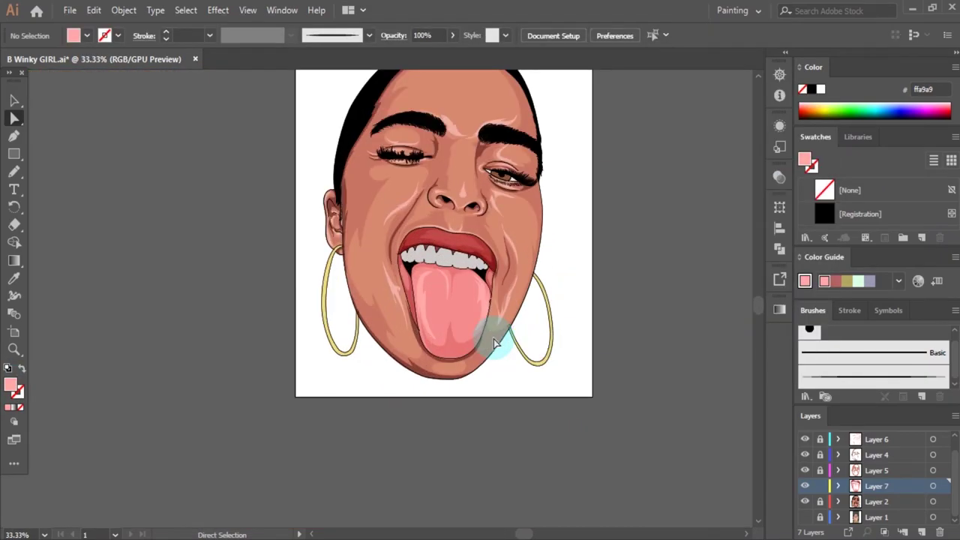
pyautogui.keyDown('alt'); pyautogui.scroll(-1, 493, 330); pyautogui.keyUp('alt')
pyautogui.keyDown('alt'); pyautogui.scroll(4, 493, 330); pyautogui.keyUp('alt')
pyautogui.press('i')
pyautogui.click(420, 273)
pyautogui.doubleClick(11, 383)
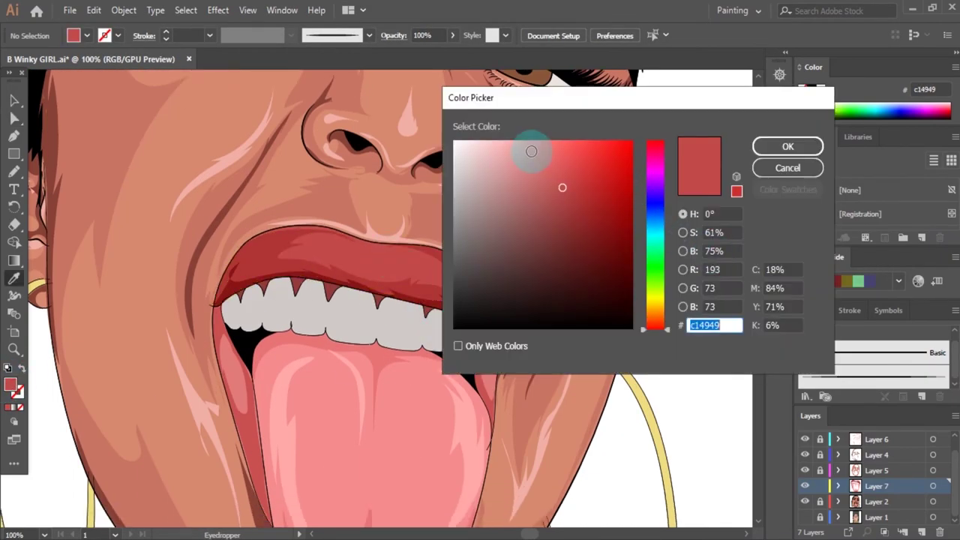
pyautogui.click(527, 152)
pyautogui.click(772, 152)
# Step: Pencil pale pink highlight shapes across and along the top of the upper lip
pyautogui.press('n')
pyautogui.keyDown('alt'); pyautogui.scroll(2, 385, 199); pyautogui.keyUp('alt')
pyautogui.keyDown('alt'); pyautogui.scroll(1, 385, 199); pyautogui.keyUp('alt')
pyautogui.moveTo(182, 211); pyautogui.dragTo(405, 244)
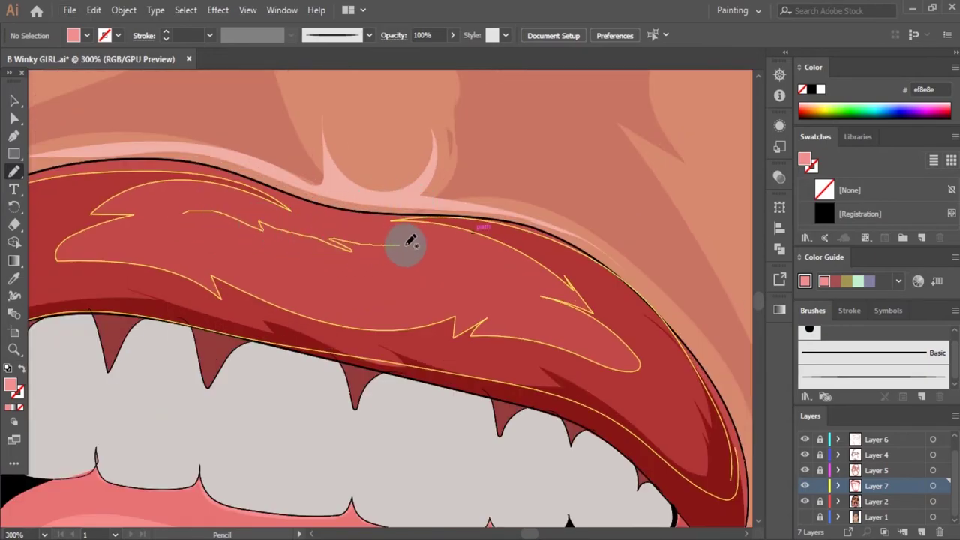
pyautogui.moveTo(240, 171)
pyautogui.mouseDown()
pyautogui.moveTo(295, 197)
pyautogui.moveTo(419, 216)
pyautogui.mouseUp()
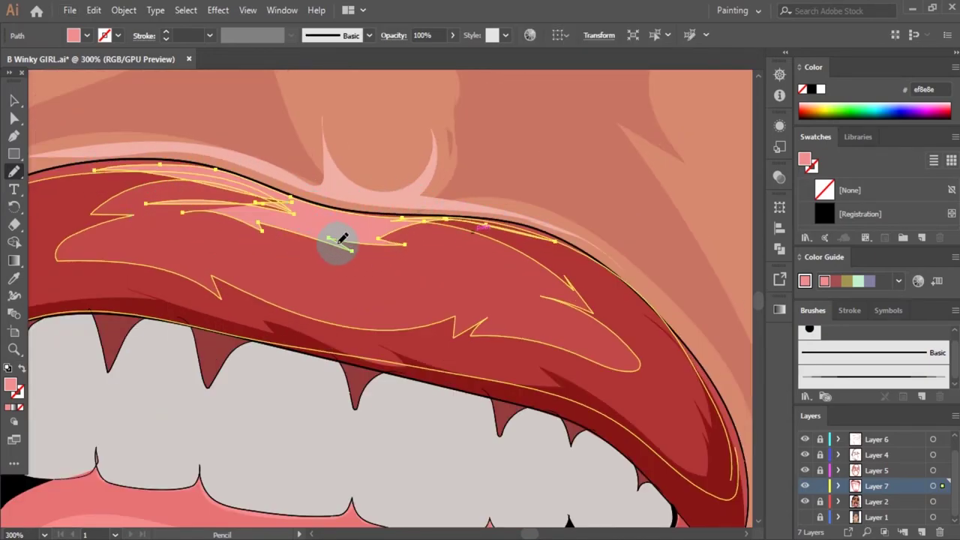
# Step: Adjust the highlight's anchor points so it hugs the upper lip's edge
pyautogui.press('a')
pyautogui.keyDown('alt'); pyautogui.scroll(2, 337, 240); pyautogui.keyUp('alt')
pyautogui.moveTo(544, 247); pyautogui.dragTo(420, 199)
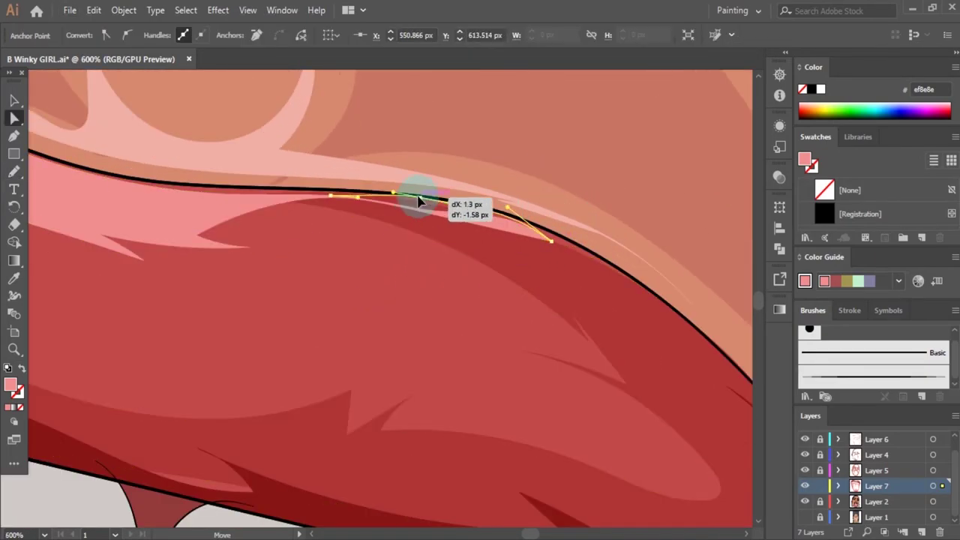
pyautogui.moveTo(548, 242); pyautogui.dragTo(339, 188)
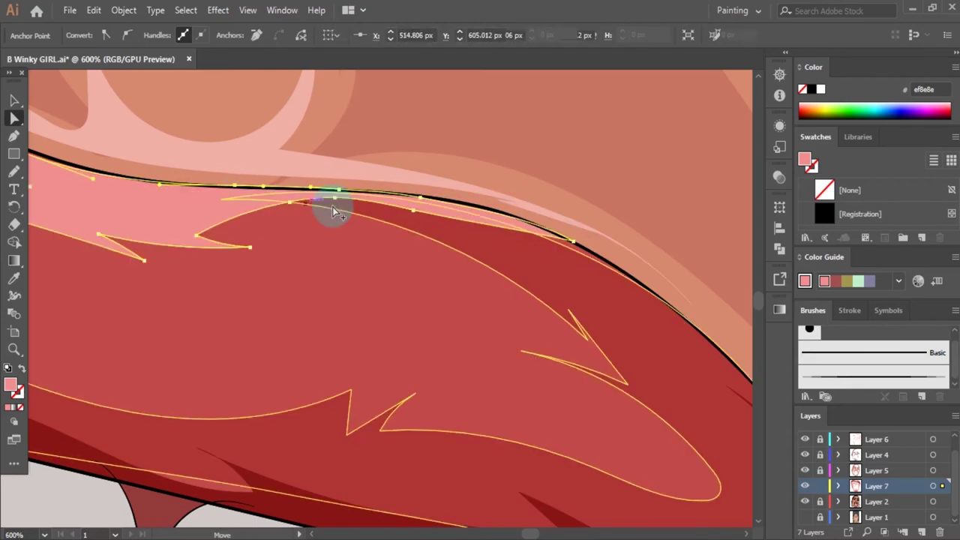
pyautogui.keyDown('alt'); pyautogui.scroll(-1, 268, 220); pyautogui.keyUp('alt')
pyautogui.scroll(-5, 539, 268)
pyautogui.scroll(5, 525, 272)
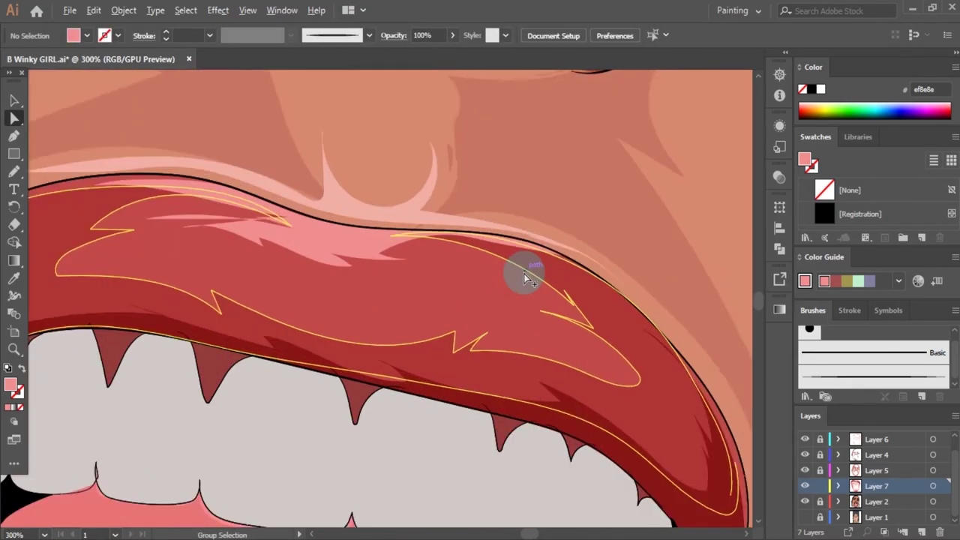
# Step: Pencil another pale pink highlight stroke on the upper lip
pyautogui.press('n')
pyautogui.moveTo(383, 240); pyautogui.dragTo(551, 296)
pyautogui.scroll(-5, 475, 281)
pyautogui.scroll(5, 489, 233)
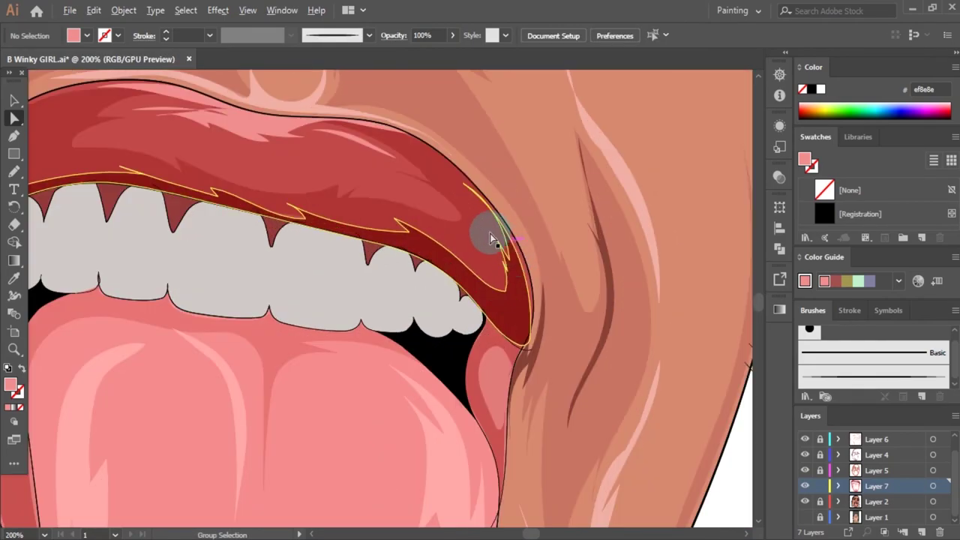
# Step: Fill the shading band along the lip's lower edge with dark red #b23030
pyautogui.press('a')
pyautogui.click(489, 234)
pyautogui.click(787, 146)
pyautogui.scroll(-5, 523, 285)
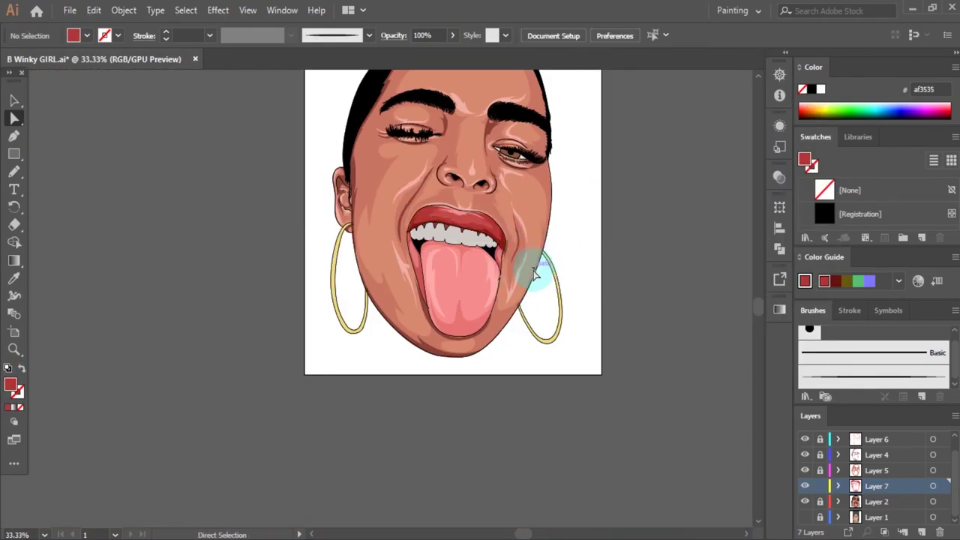
# Step: Set the Pencil fill to a deep red #721717 for the gum shading
pyautogui.scroll(-2, 533, 276)
pyautogui.scroll(1, 536, 281)
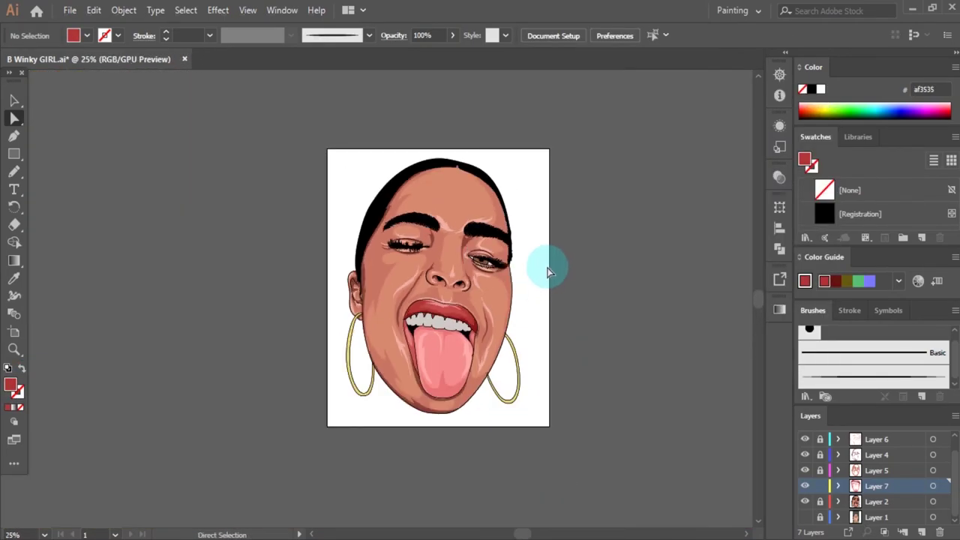
pyautogui.press('n')
pyautogui.scroll(9, 548, 272)
pyautogui.doubleClick(10, 384)
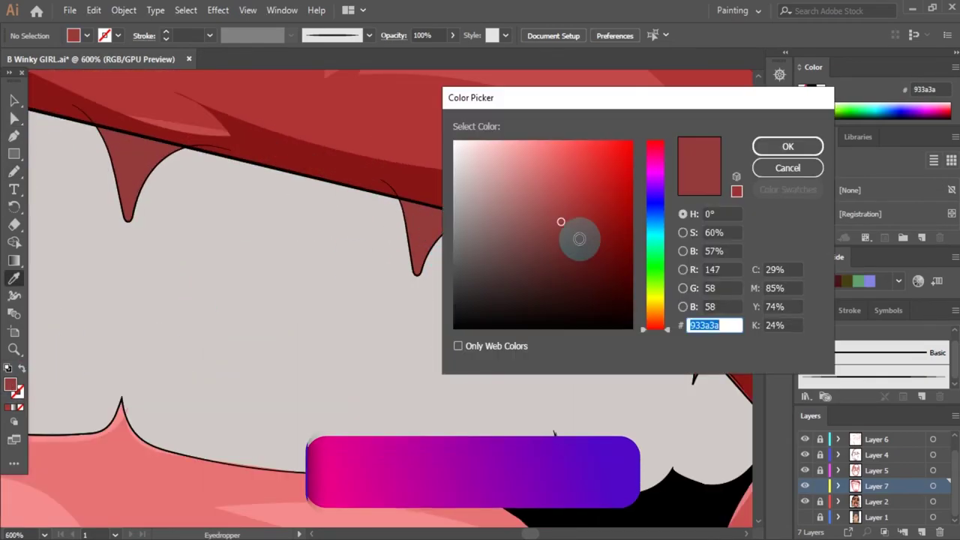
pyautogui.moveTo(561, 221); pyautogui.dragTo(593, 240)
pyautogui.click(784, 143)
# Step: Pencil deep red shading inside the first gum point between the upper teeth
pyautogui.scroll(4, 532, 225)
pyautogui.moveTo(473, 250)
pyautogui.mouseDown()
pyautogui.moveTo(328, 264)
pyautogui.moveTo(470, 251)
pyautogui.moveTo(322, 230)
pyautogui.mouseUp()
pyautogui.scroll(-2, 493, 310)
pyautogui.scroll(-3, 525, 300)
pyautogui.scroll(3, 321, 257)
pyautogui.scroll(1, 417, 252)
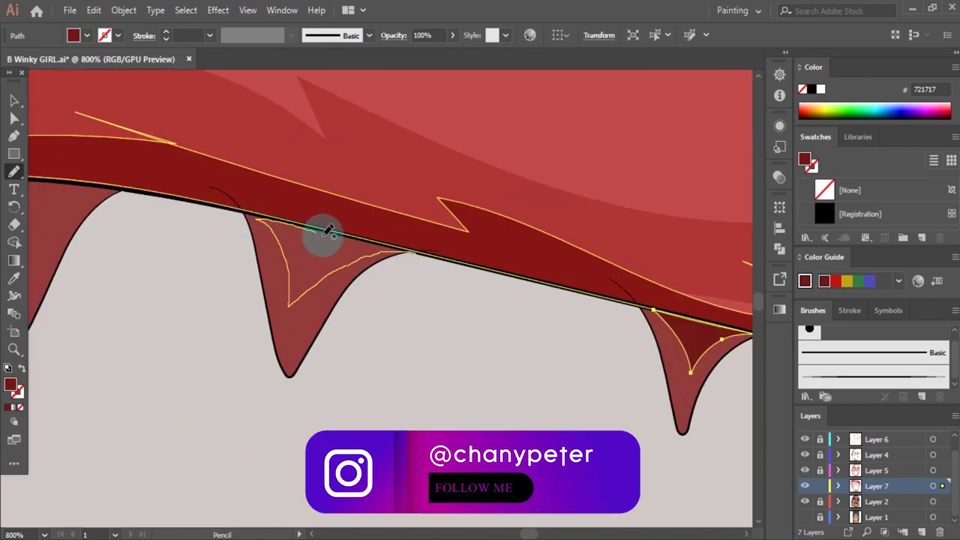
pyautogui.scroll(-2, 473, 217)
pyautogui.scroll(-3, 396, 252)
pyautogui.scroll(4, 397, 252)
# Step: Shade three more gum points in deep red, then sample the teeth grey
pyautogui.moveTo(386, 196)
pyautogui.mouseDown()
pyautogui.moveTo(306, 238)
pyautogui.moveTo(375, 199)
pyautogui.mouseUp()
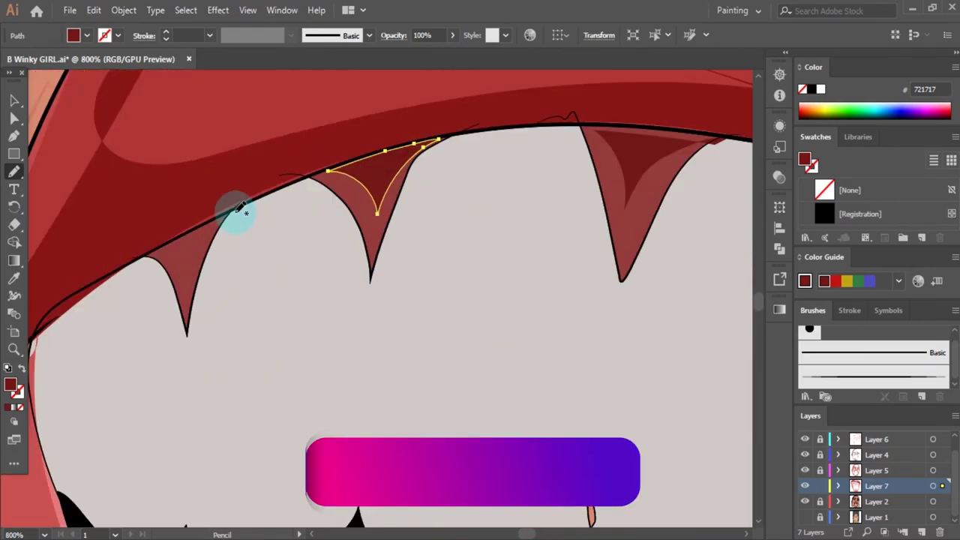
pyautogui.moveTo(236, 210); pyautogui.dragTo(275, 225)
pyautogui.scroll(-3, 300, 224)
pyautogui.scroll(4, 439, 208)
pyautogui.moveTo(424, 122); pyautogui.dragTo(482, 178)
pyautogui.scroll(-5, 439, 200)
pyautogui.press('i')
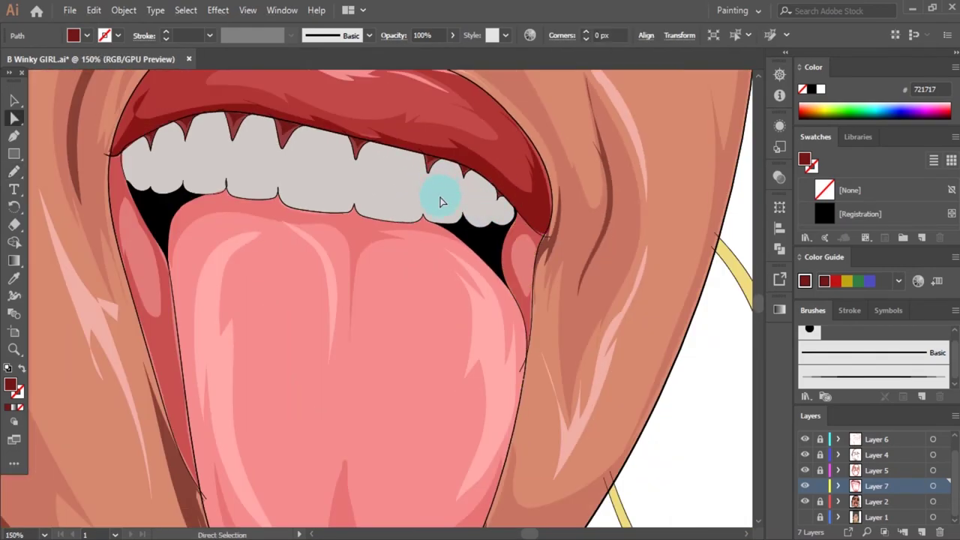
pyautogui.click(440, 199)
# Step: Darken the sampled teeth grey to a slightly teal a9aaaa for tooth shading
pyautogui.doubleClick(11, 385)
pyautogui.moveTo(656, 325); pyautogui.dragTo(657, 244)
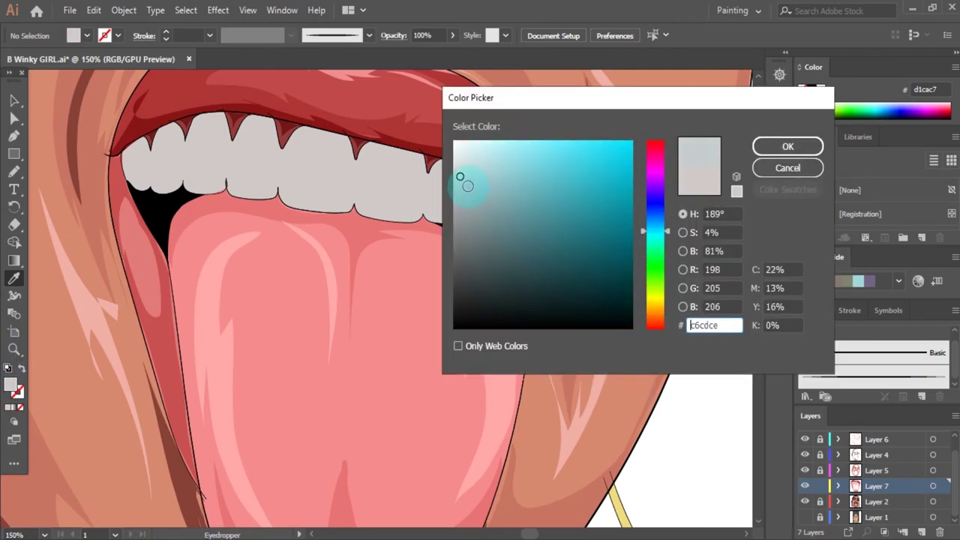
pyautogui.moveTo(457, 177); pyautogui.dragTo(450, 199)
pyautogui.press('Return')
pyautogui.scroll(2, 401, 230)
pyautogui.scroll(2, 208, 268)
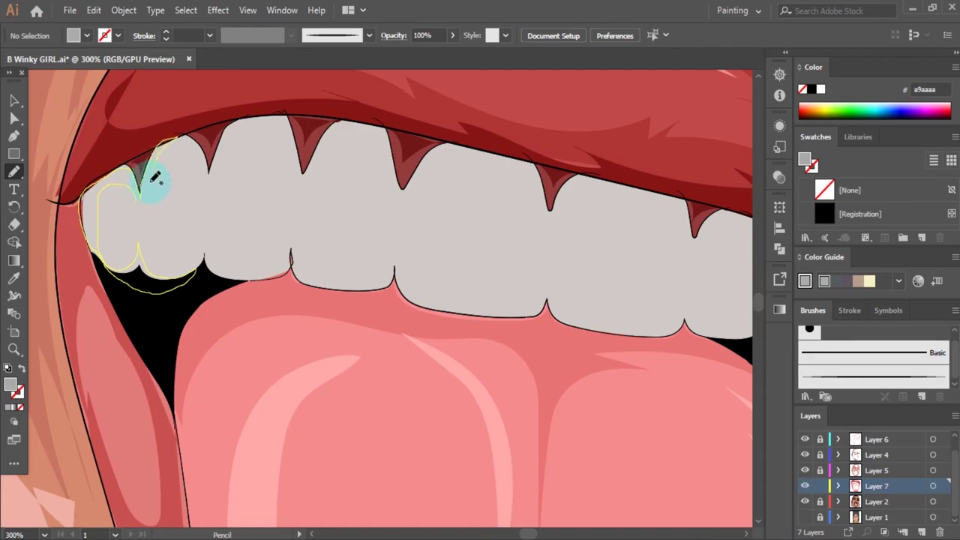
# Step: Pencil grey shading around the leftmost upper tooth and its neighbouring gap
pyautogui.moveTo(155, 177); pyautogui.dragTo(154, 180)
pyautogui.scroll(-4, 461, 306)
pyautogui.scroll(6, 392, 203)
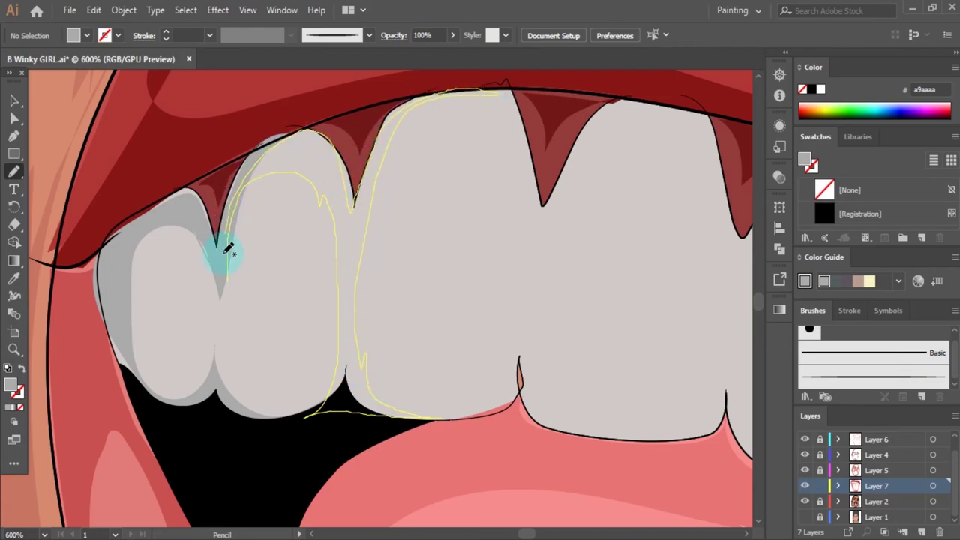
pyautogui.scroll(2, 227, 250)
pyautogui.moveTo(344, 156); pyautogui.dragTo(343, 251)
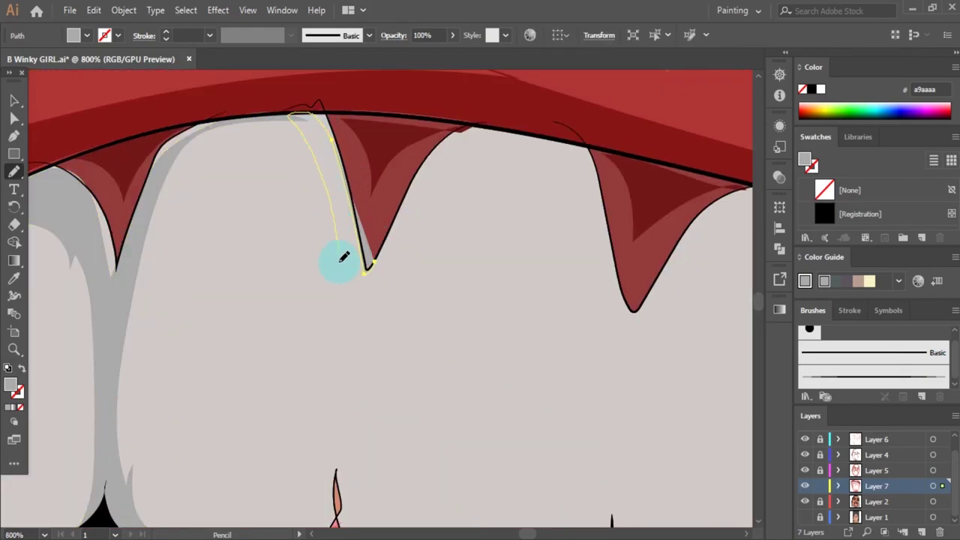
pyautogui.scroll(-2, 337, 300)
pyautogui.moveTo(380, 448); pyautogui.dragTo(349, 290)
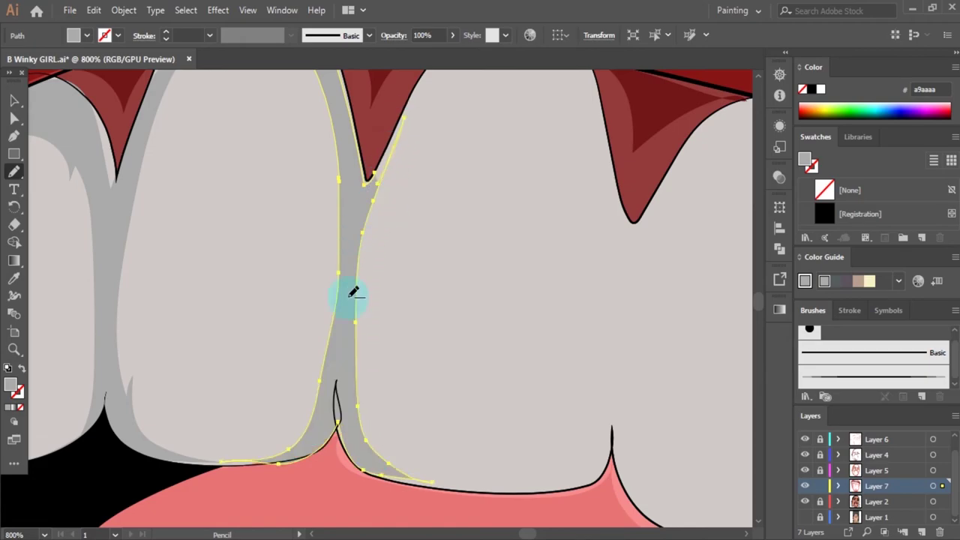
pyautogui.scroll(-2, 380, 283)
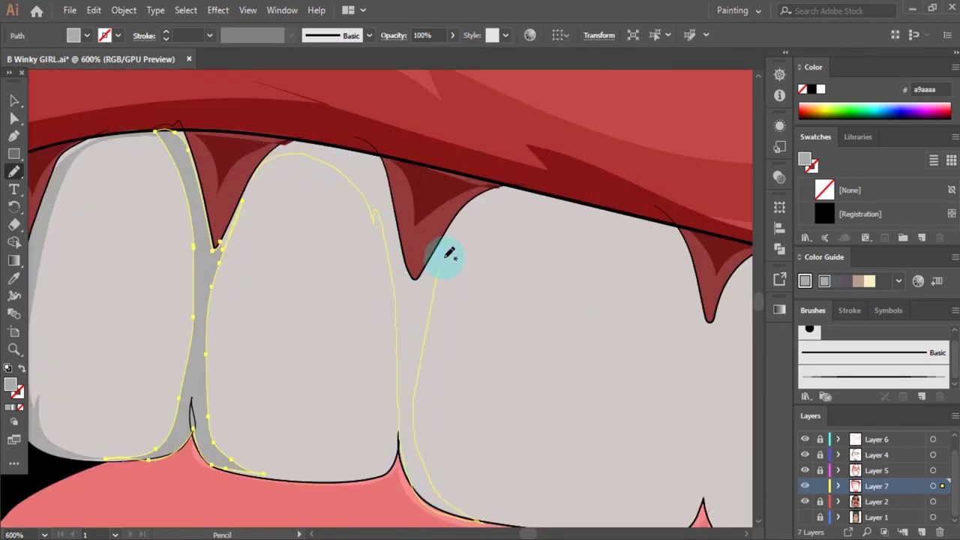
pyautogui.scroll(-2, 279, 146)
pyautogui.scroll(1, 284, 139)
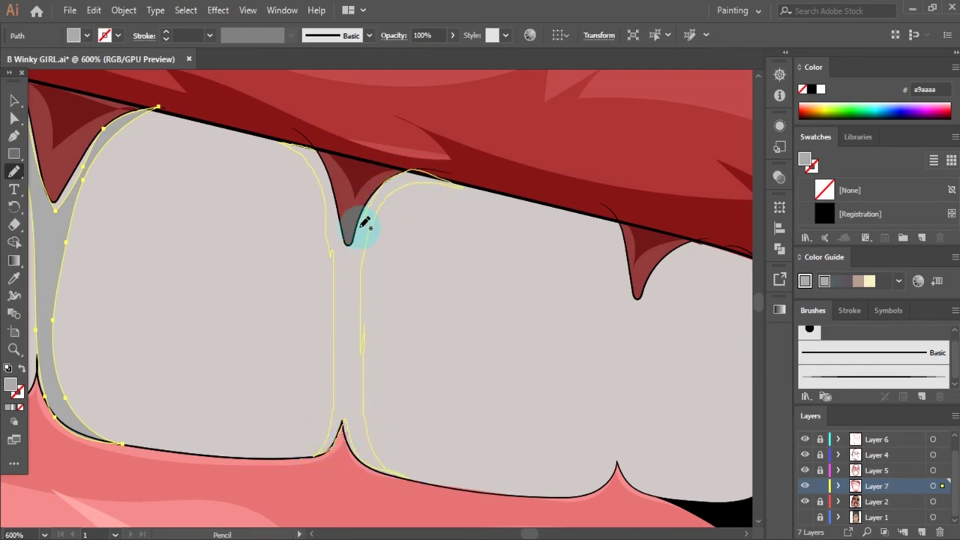
# Step: Check the new tooth shading shapes, deselect them, and zoom out to the face
pyautogui.press('v')
pyautogui.click(455, 423)
pyautogui.scroll(2, 360, 225)
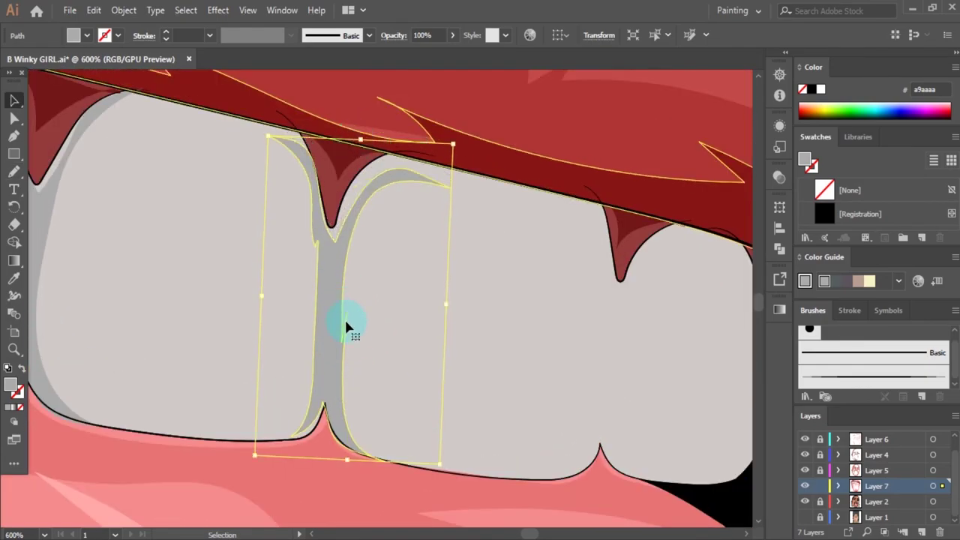
pyautogui.hotkey('ctrl', 'shift', 'a')
pyautogui.hotkey('ctrl', '0')
pyautogui.scroll(10, 503, 289)
# Step: Draw a grey shading shape in the gaps around the next upper teeth
pyautogui.press('n')
pyautogui.scroll(2, 376, 289)
pyautogui.moveTo(304, 122); pyautogui.dragTo(335, 197)
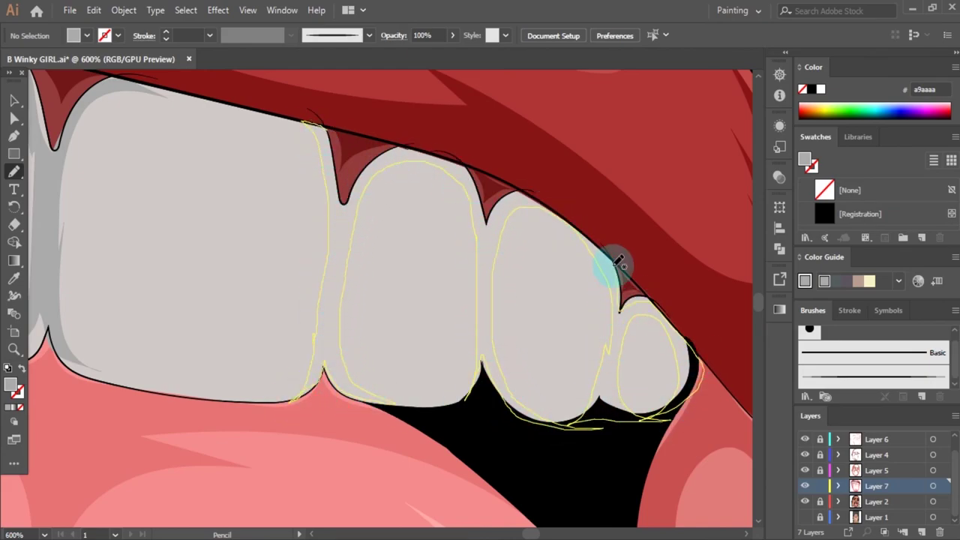
pyautogui.moveTo(358, 180); pyautogui.dragTo(320, 128)
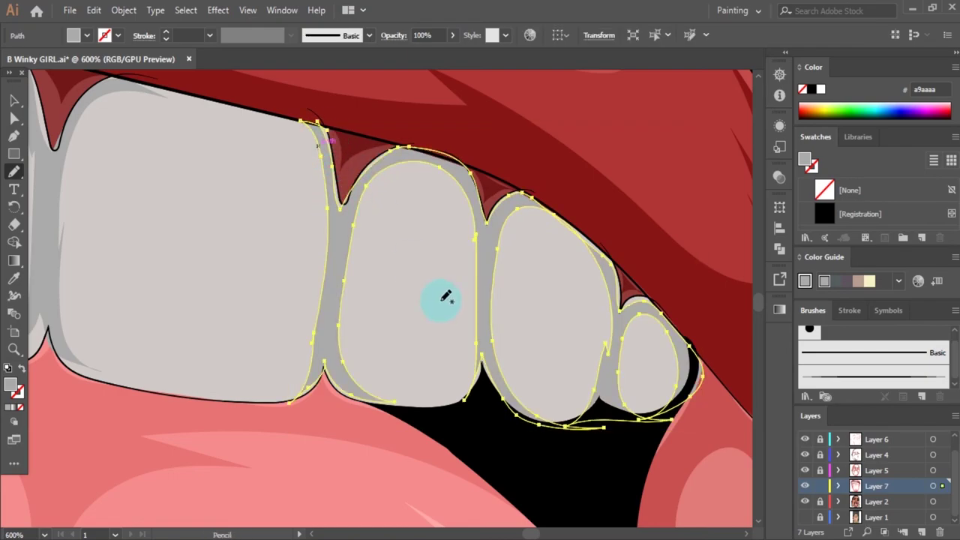
pyautogui.hotkey('ctrl', 'shift', 'a')
pyautogui.hotkey('ctrl', '0')
pyautogui.scroll(5, 509, 297)
# Step: Set the fill to near-white f4f4f4 and pencil a highlight down one tooth's edge
pyautogui.doubleClick(10, 384)
pyautogui.write('f4f4f4')
pyautogui.press('Return')
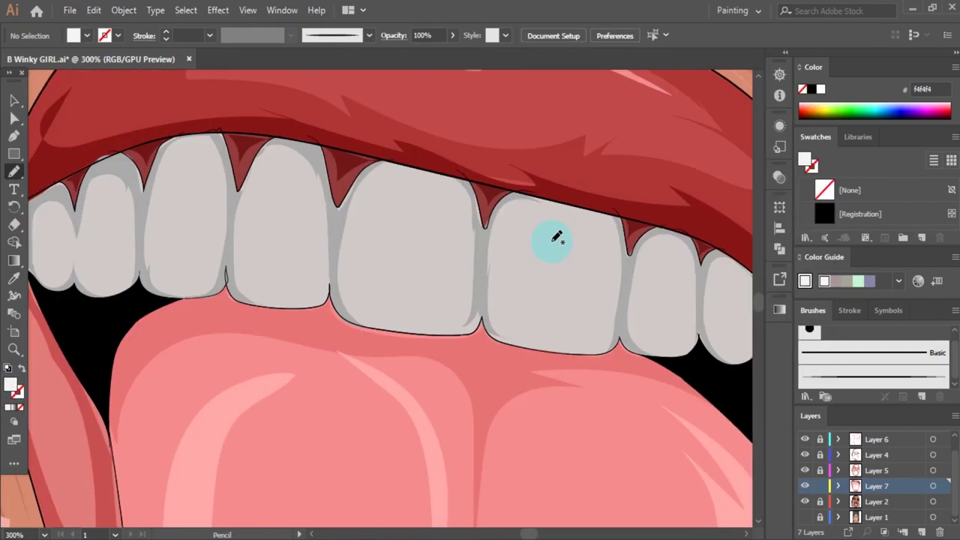
pyautogui.scroll(1, 584, 253)
pyautogui.moveTo(452, 238); pyautogui.dragTo(507, 384)
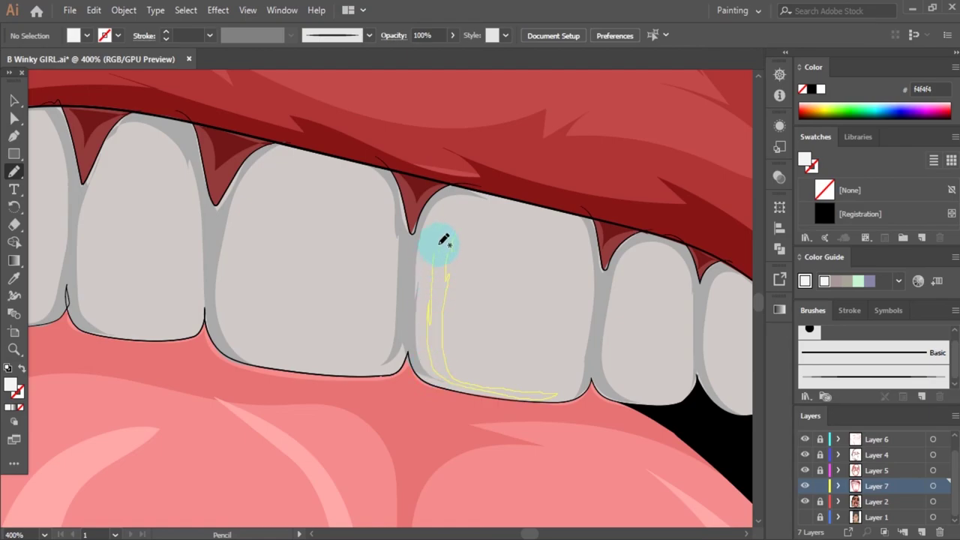
pyautogui.moveTo(444, 239); pyautogui.dragTo(465, 217)
# Step: Pencil near-white highlight streaks along the edges of the other upper teeth
pyautogui.moveTo(370, 213); pyautogui.dragTo(356, 360)
pyautogui.hscroll(5, 464, 279)
pyautogui.scroll(-2, 465, 279)
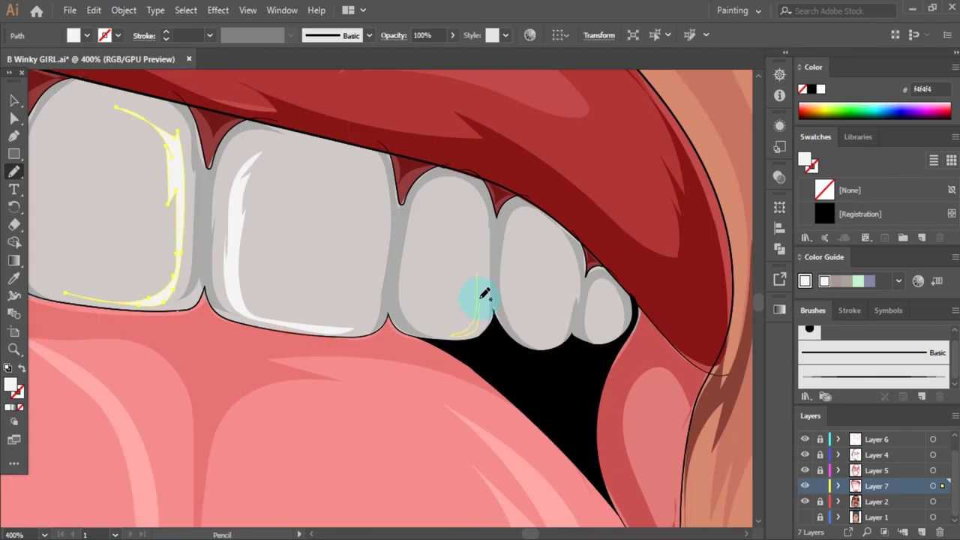
pyautogui.hscroll(-7, 423, 281)
pyautogui.scroll(1, 423, 281)
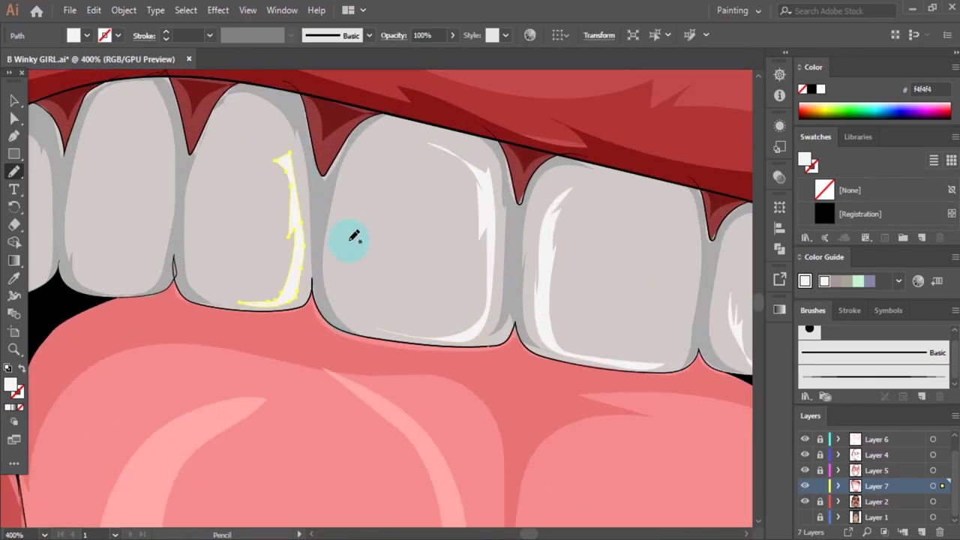
pyautogui.hscroll(-2, 353, 236)
pyautogui.scroll(1, 353, 237)
pyautogui.moveTo(435, 368); pyautogui.dragTo(373, 204)
pyautogui.hscroll(-2, 326, 267)
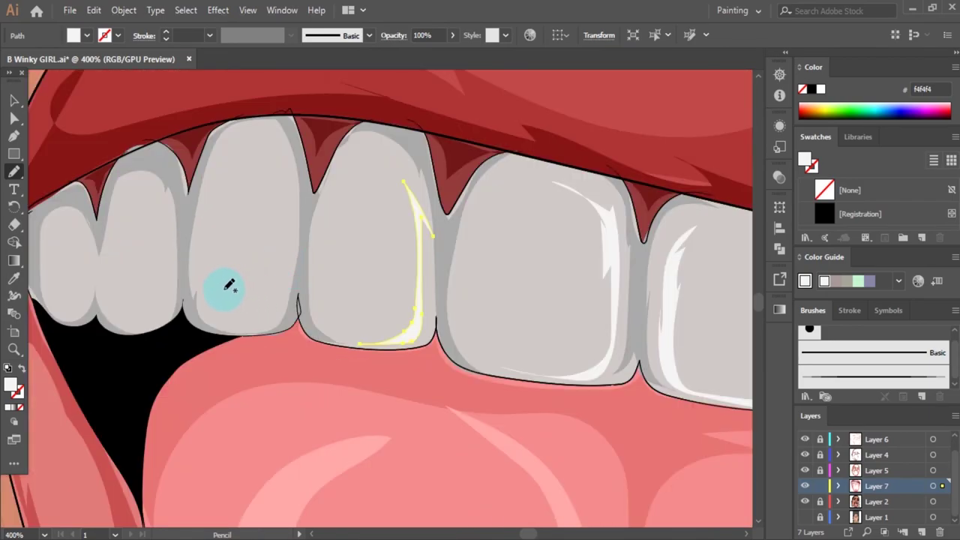
pyautogui.scroll(-4, 242, 316)
pyautogui.scroll(-3, 279, 321)
# Step: Sample the iris brown and set the fill to a darker 5b2d16
pyautogui.press('a')
pyautogui.click(484, 362)
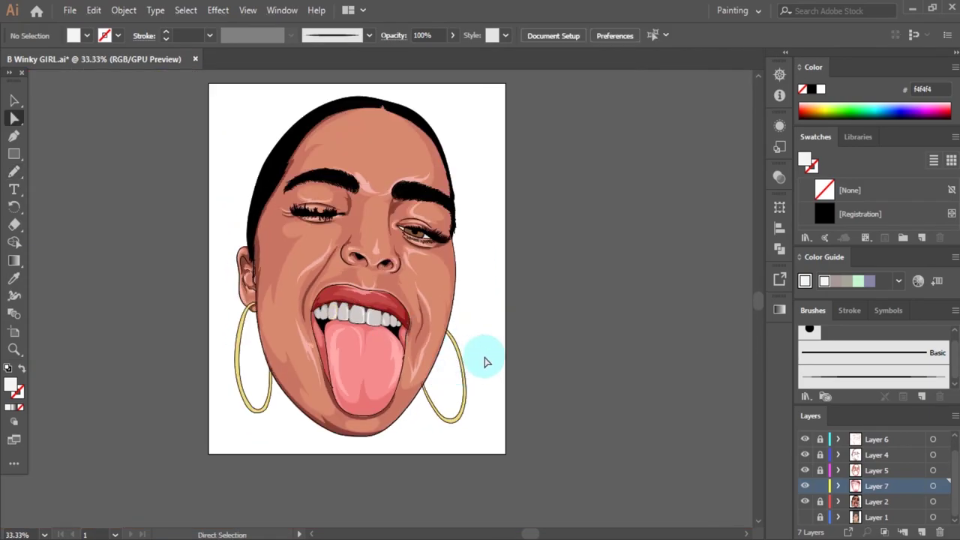
pyautogui.scroll(5, 445, 220)
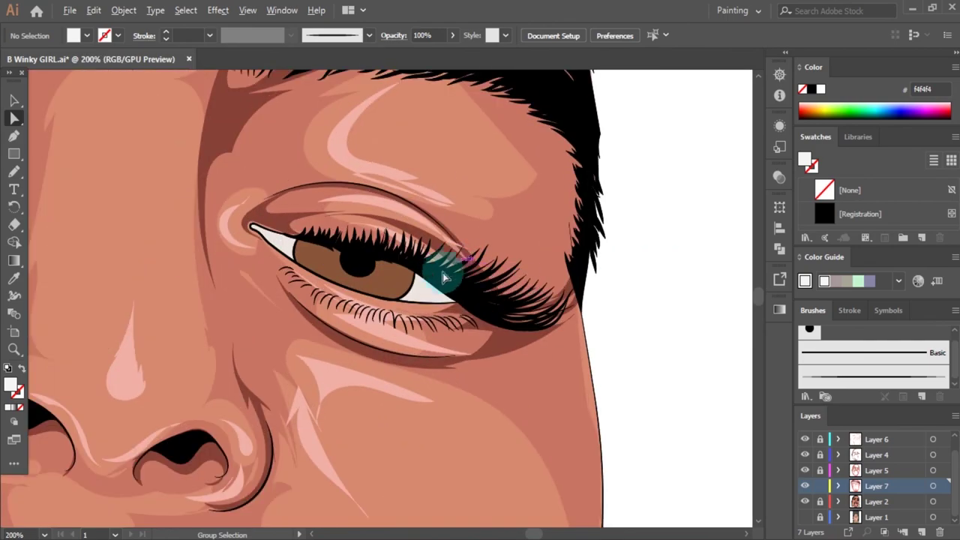
pyautogui.press('i')
pyautogui.click(127, 337)
pyautogui.doubleClick(10, 385)
pyautogui.write('5b2d16')
pyautogui.press('Return')
# Step: Pencil several darker brown 5b2d16 shading shapes inside and around the iris
pyautogui.scroll(3, 422, 313)
pyautogui.press('n')
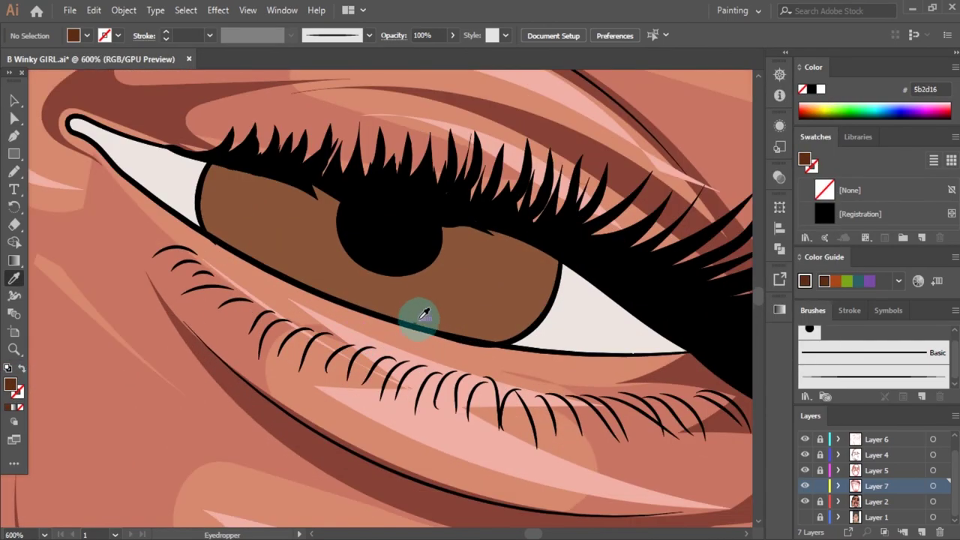
pyautogui.moveTo(364, 201); pyautogui.dragTo(319, 297)
pyautogui.moveTo(248, 150)
pyautogui.mouseDown()
pyautogui.moveTo(553, 295)
pyautogui.moveTo(439, 240)
pyautogui.moveTo(258, 204)
pyautogui.moveTo(341, 300)
pyautogui.mouseUp()
pyautogui.moveTo(261, 253)
pyautogui.mouseDown()
pyautogui.moveTo(360, 253)
pyautogui.moveTo(322, 172)
pyautogui.moveTo(343, 281)
pyautogui.mouseUp()
pyautogui.hotkey('ctrl', '0')
pyautogui.scroll(5, 482, 236)
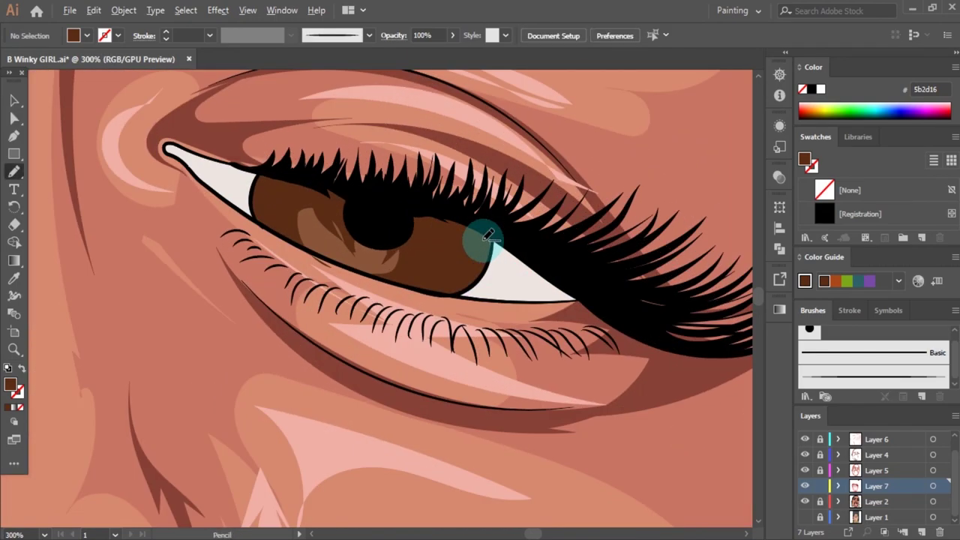
pyautogui.moveTo(480, 225)
pyautogui.mouseDown()
pyautogui.moveTo(480, 268)
pyautogui.moveTo(412, 238)
pyautogui.mouseUp()
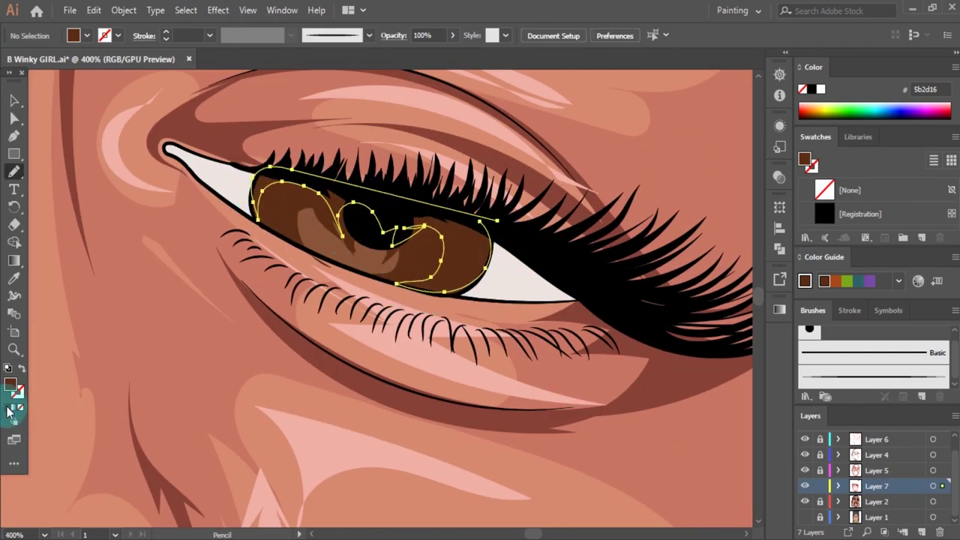
# Step: Recolour the last iris shape to deeper brown 3d1909 and create Layer 8
pyautogui.doubleClick(10, 384)
pyautogui.click(787, 146)
pyautogui.scroll(-5, 562, 278)
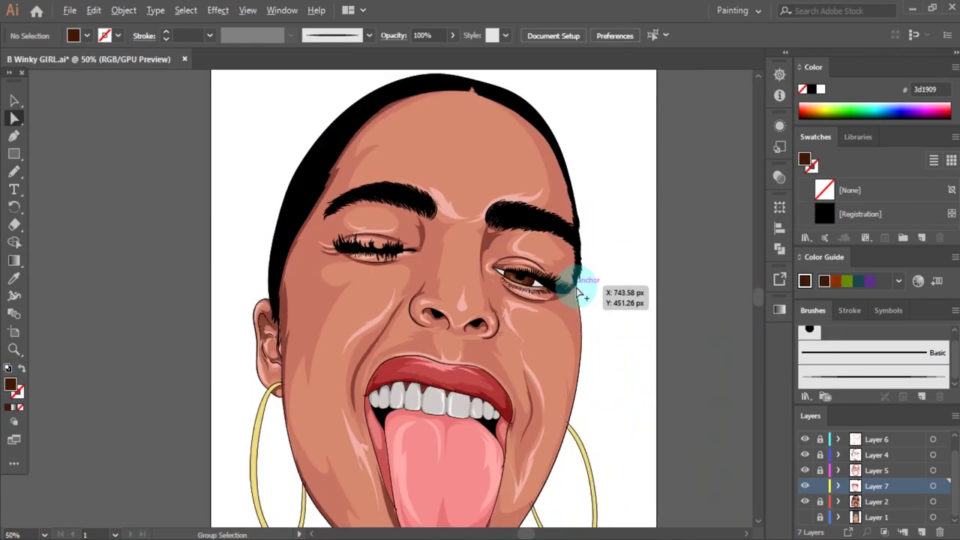
pyautogui.scroll(1, 417, 332)
pyautogui.scroll(1, 562, 402)
pyautogui.scroll(-3, 562, 403)
pyautogui.scroll(1, 520, 326)
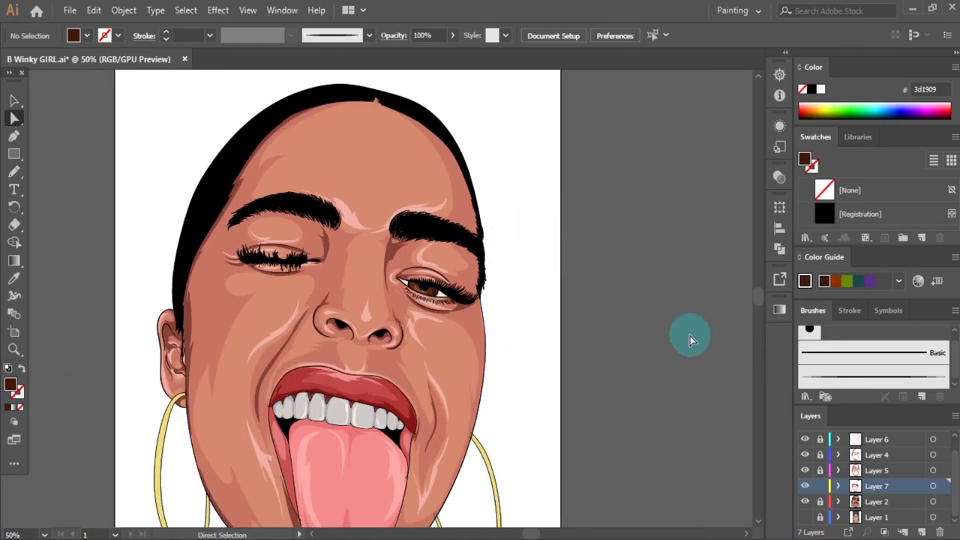
pyautogui.scroll(1, 881, 486)
pyautogui.click(921, 531)
pyautogui.scroll(3, 503, 310)
# Step: Pencil a small catchlight shape on the pupil and fill it white
pyautogui.scroll(3, 321, 310)
pyautogui.press('n')
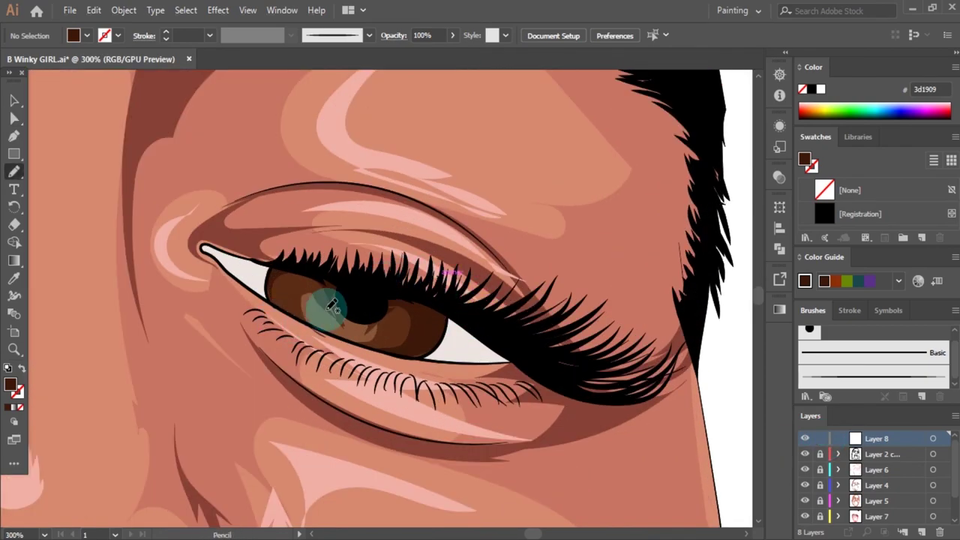
pyautogui.doubleClick(9, 384)
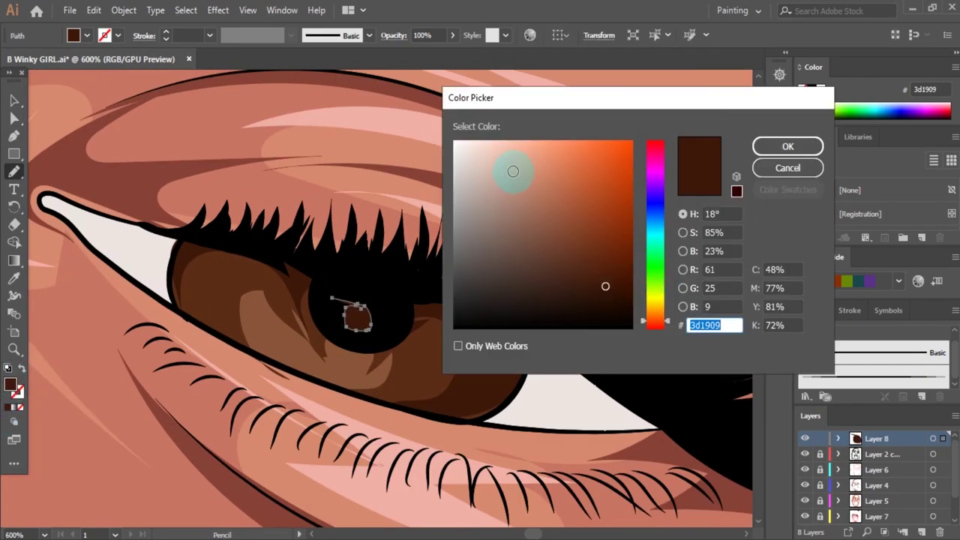
pyautogui.press('Return')
pyautogui.click(15, 103)
# Step: Alt-drag a copy of the white catchlight beside the first, then deselect
pyautogui.moveTo(338, 307); pyautogui.dragTo(374, 288)
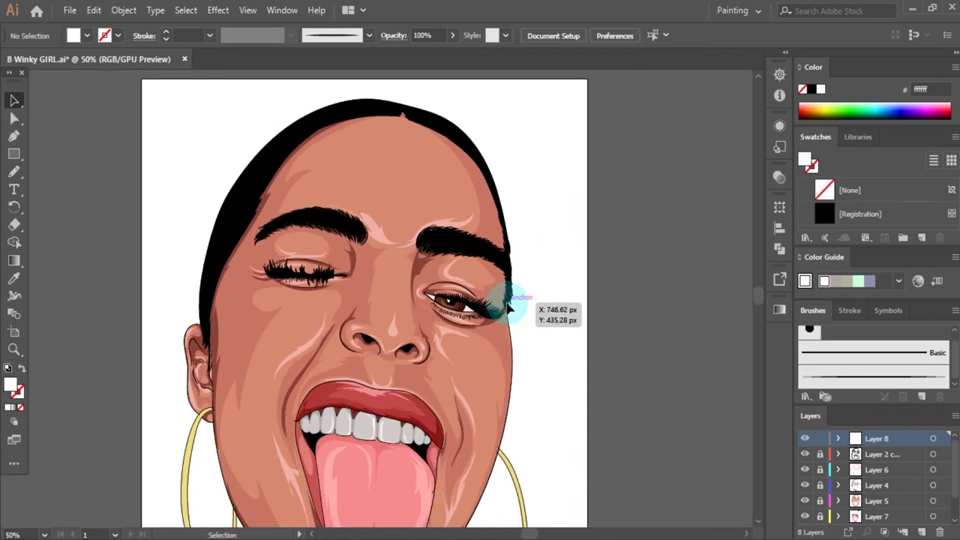
pyautogui.scroll(-8, 540, 308)
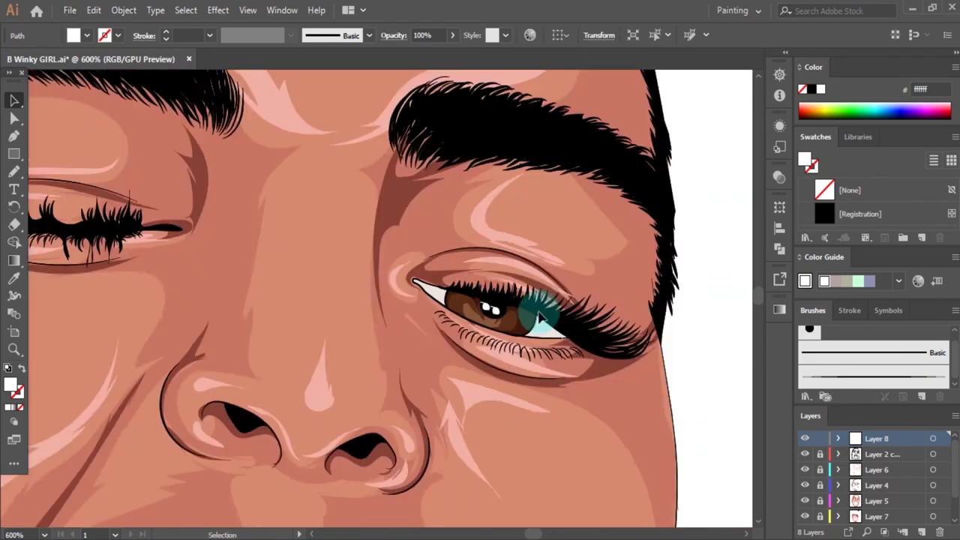
pyautogui.click(552, 282)
pyautogui.scroll(5, 480, 240)
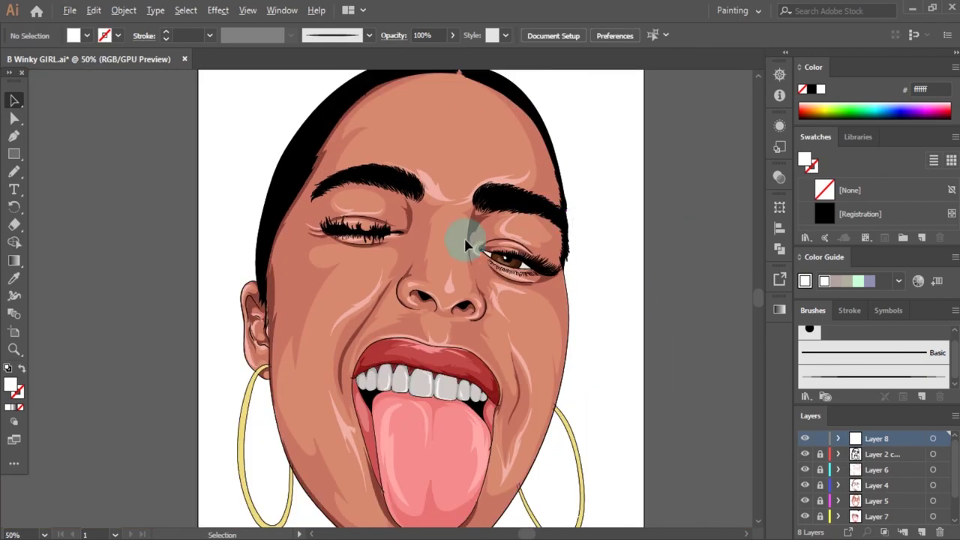
pyautogui.scroll(-5, 502, 239)
pyautogui.scroll(8, 660, 229)
pyautogui.scroll(-4, 579, 270)
pyautogui.scroll(-3, 574, 262)
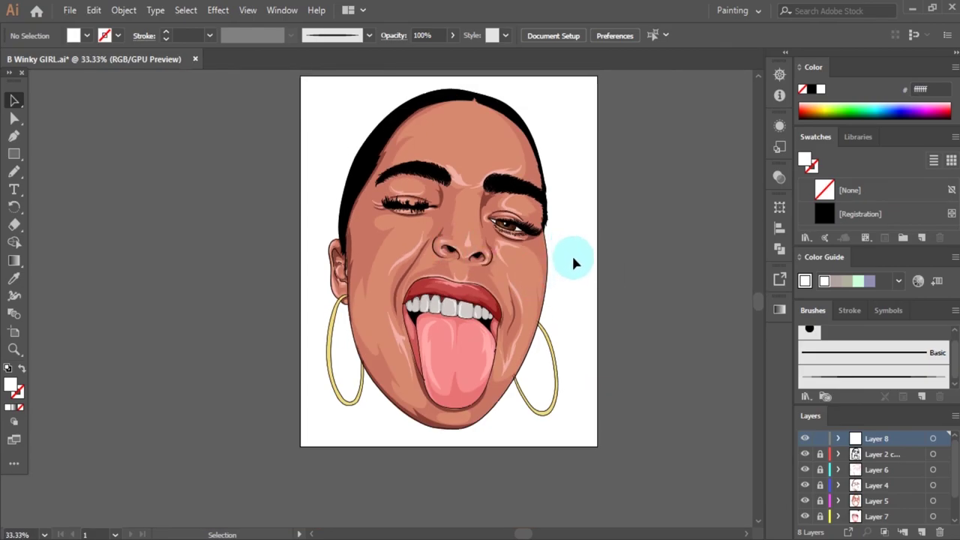
pyautogui.scroll(2, 575, 262)
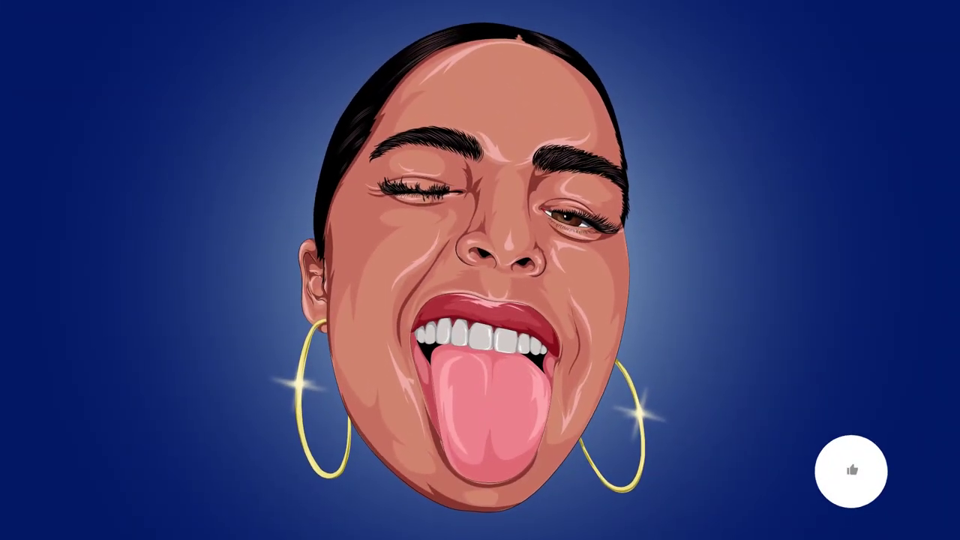